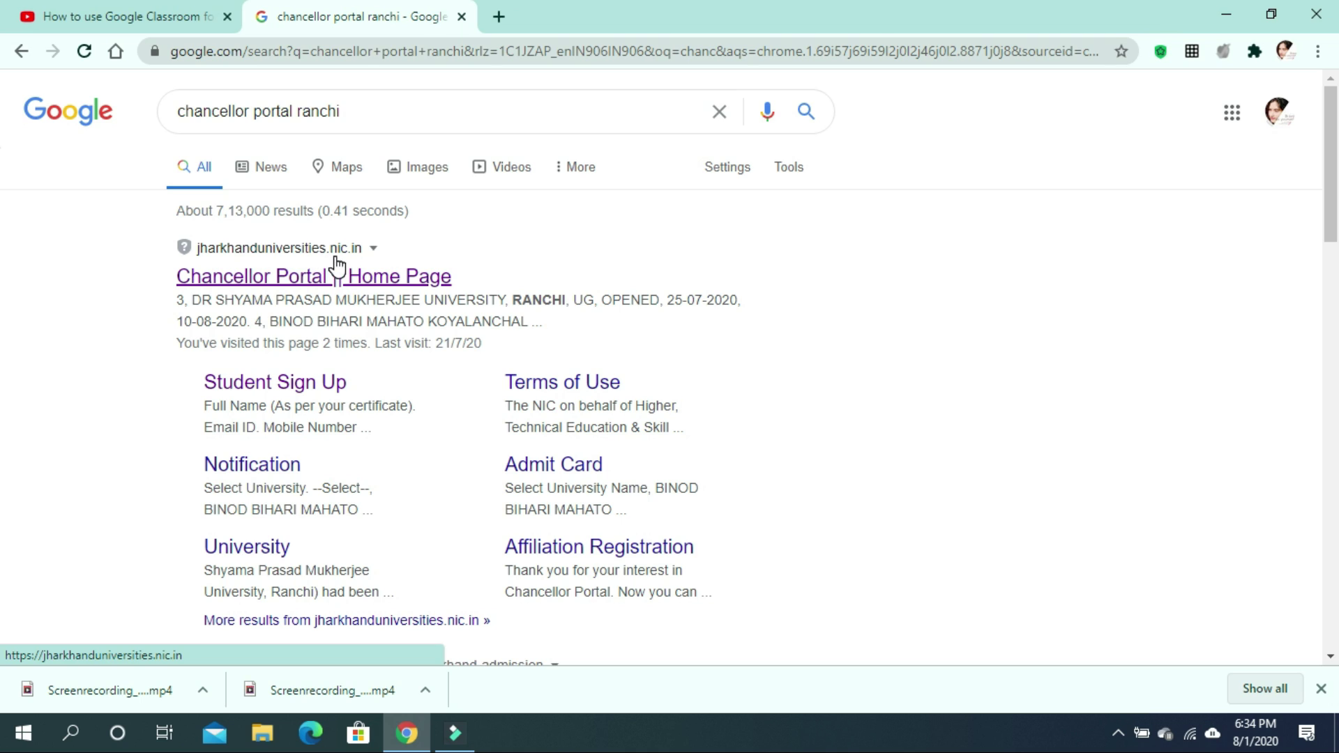
Open the Chancellor Portal home page from the search results and close the Important Alerts notice.
click(433, 254)
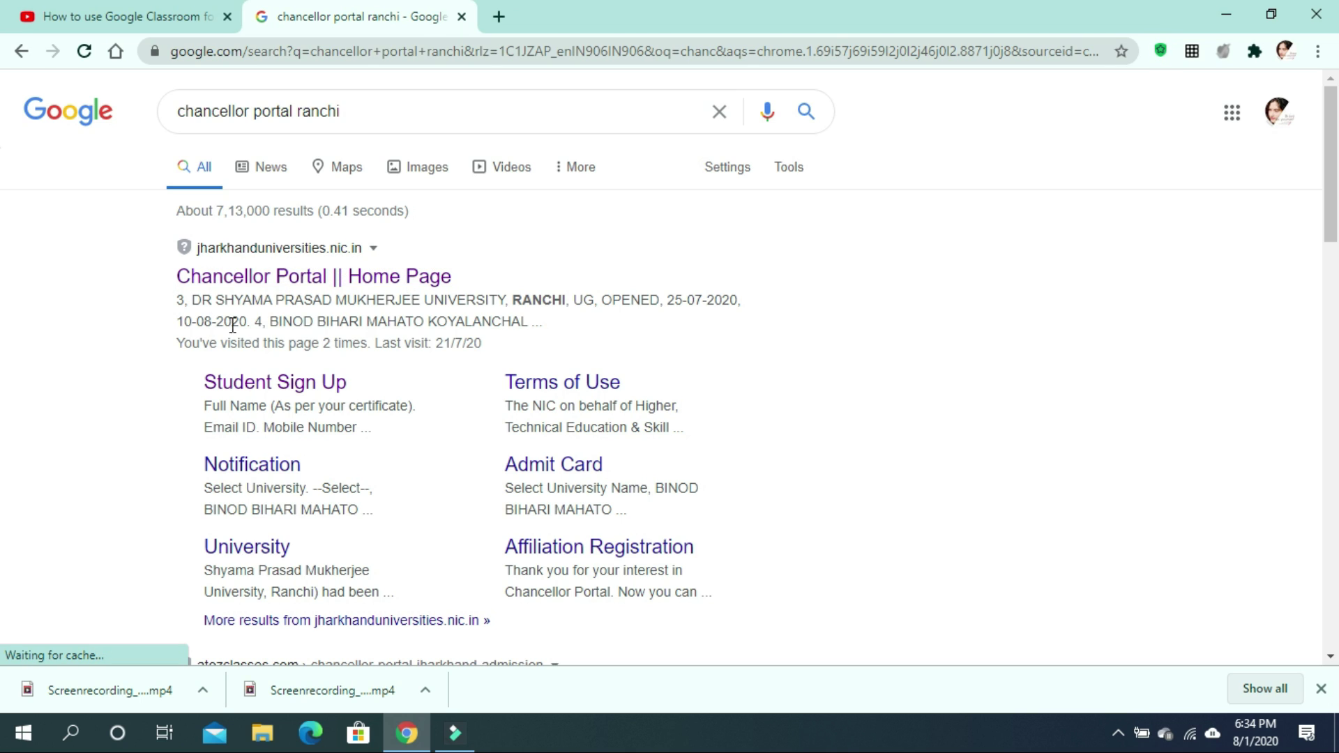
click(292, 279)
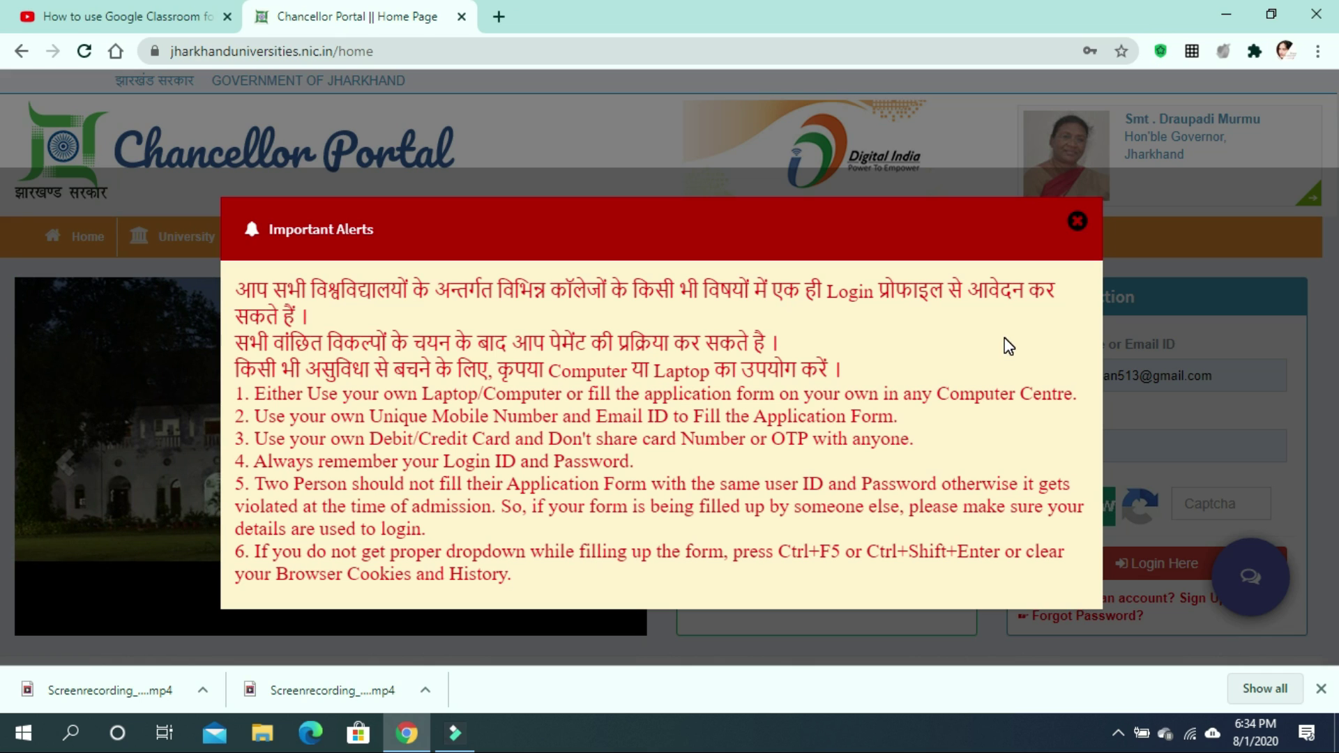
click(1080, 221)
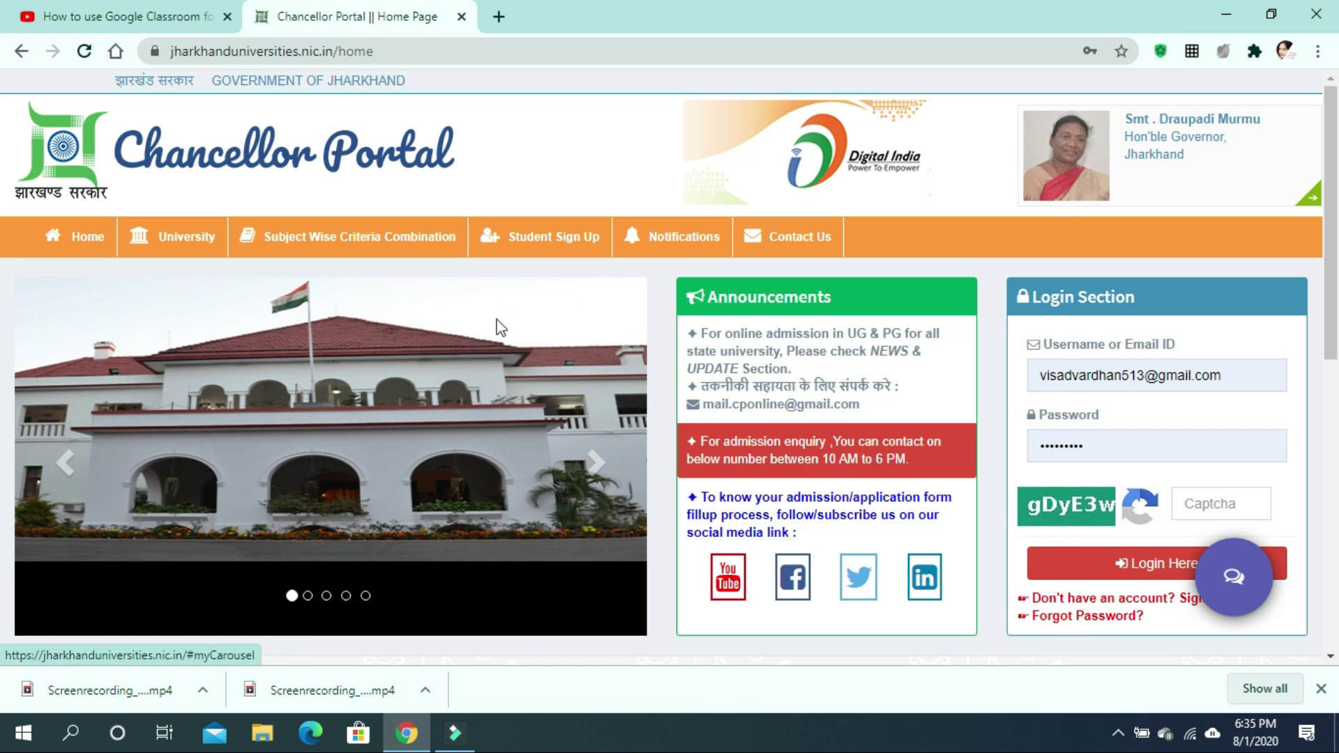
Scroll down to Dashboard Details: 8 universities, 93 constituent and 112 affiliated colleges, 178724 users.
scroll(357, 324, down, 5)
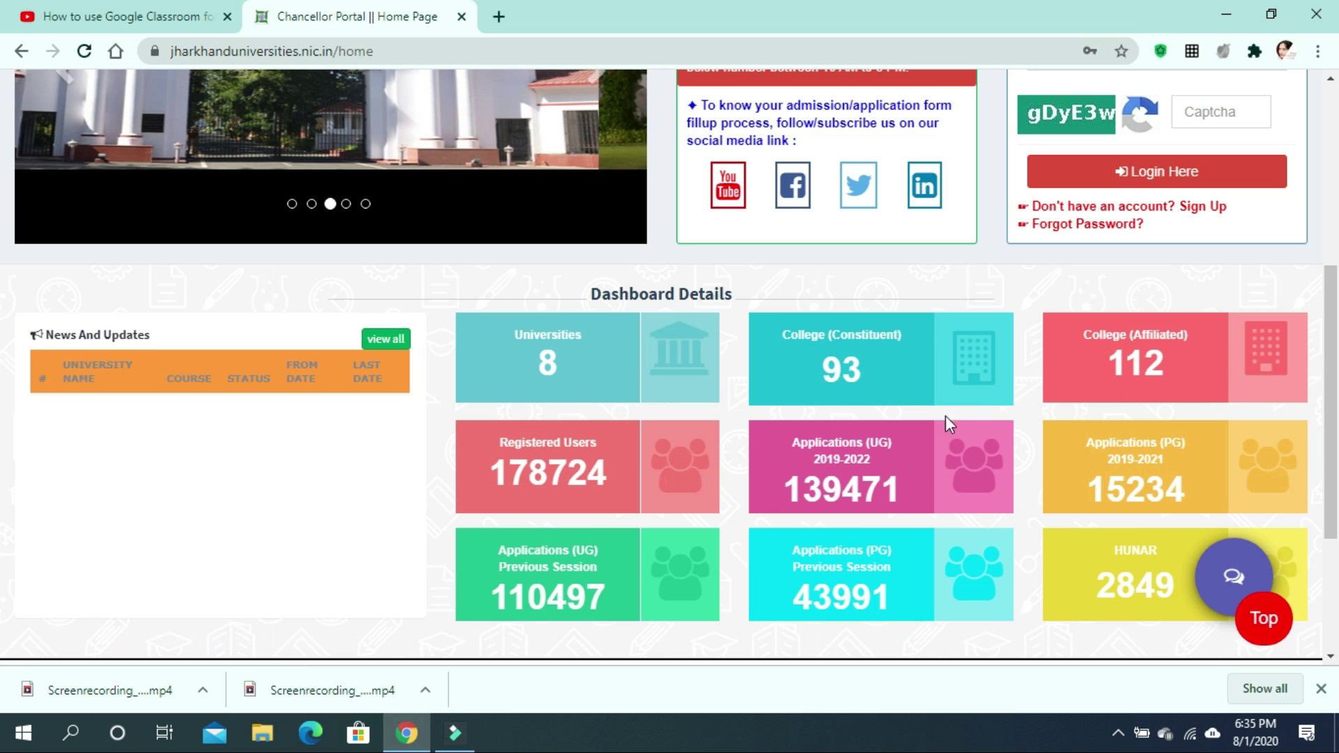
Open the Universities list and scroll down from Ranchi University to Vinoba Bhave University, Hazaribagh.
click(673, 365)
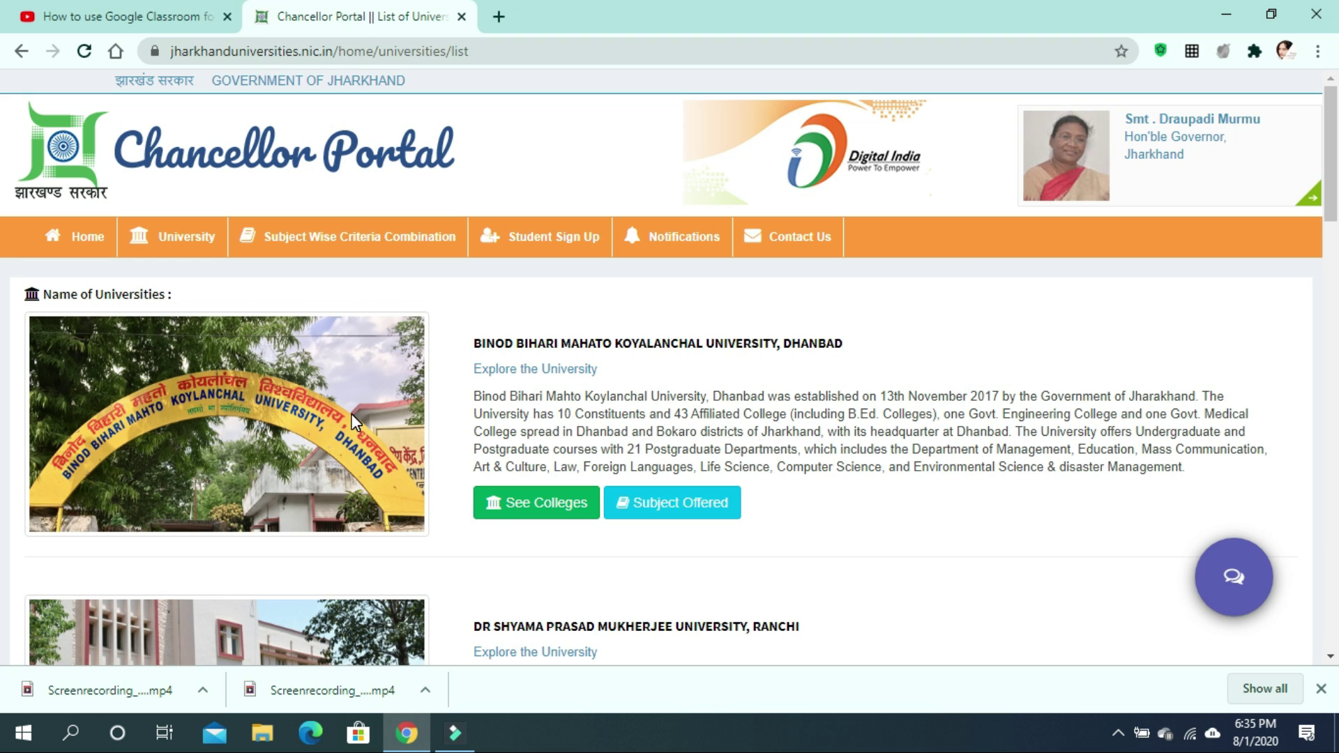
scroll(351, 413, down, 3)
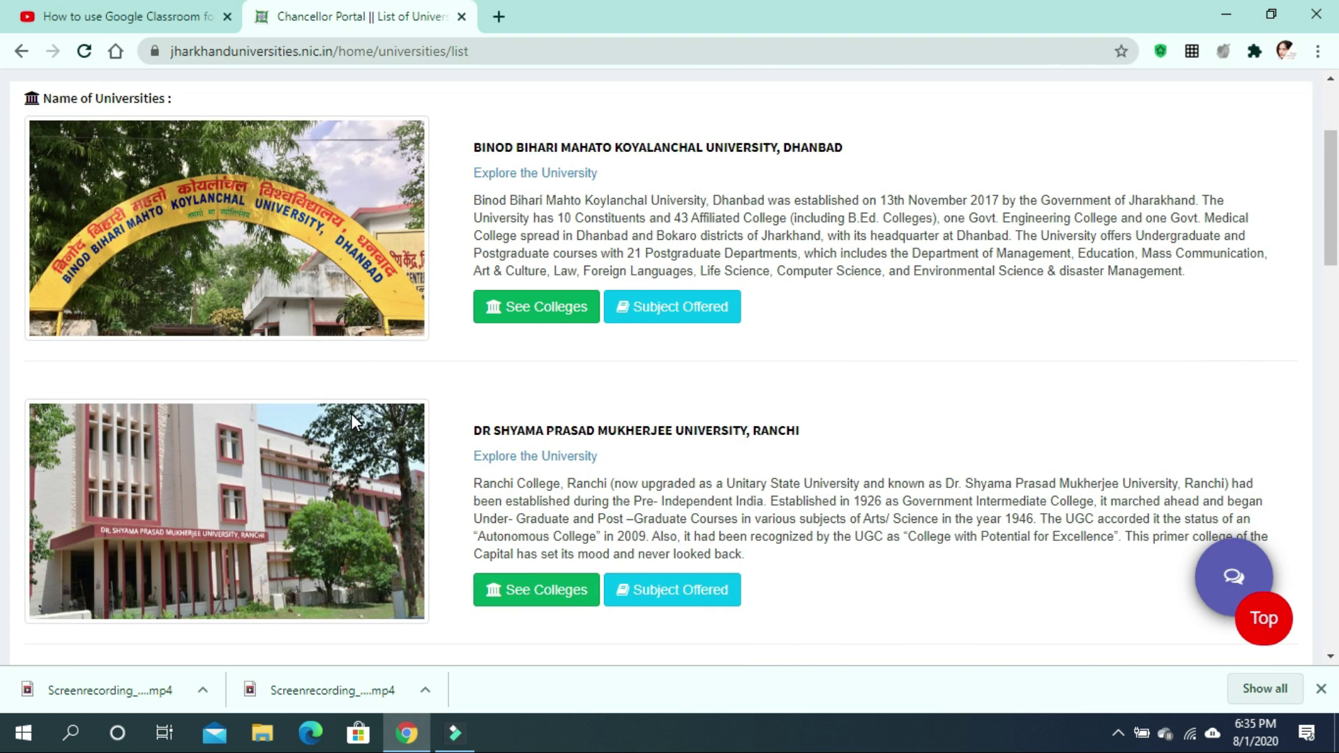
scroll(352, 413, down, 5)
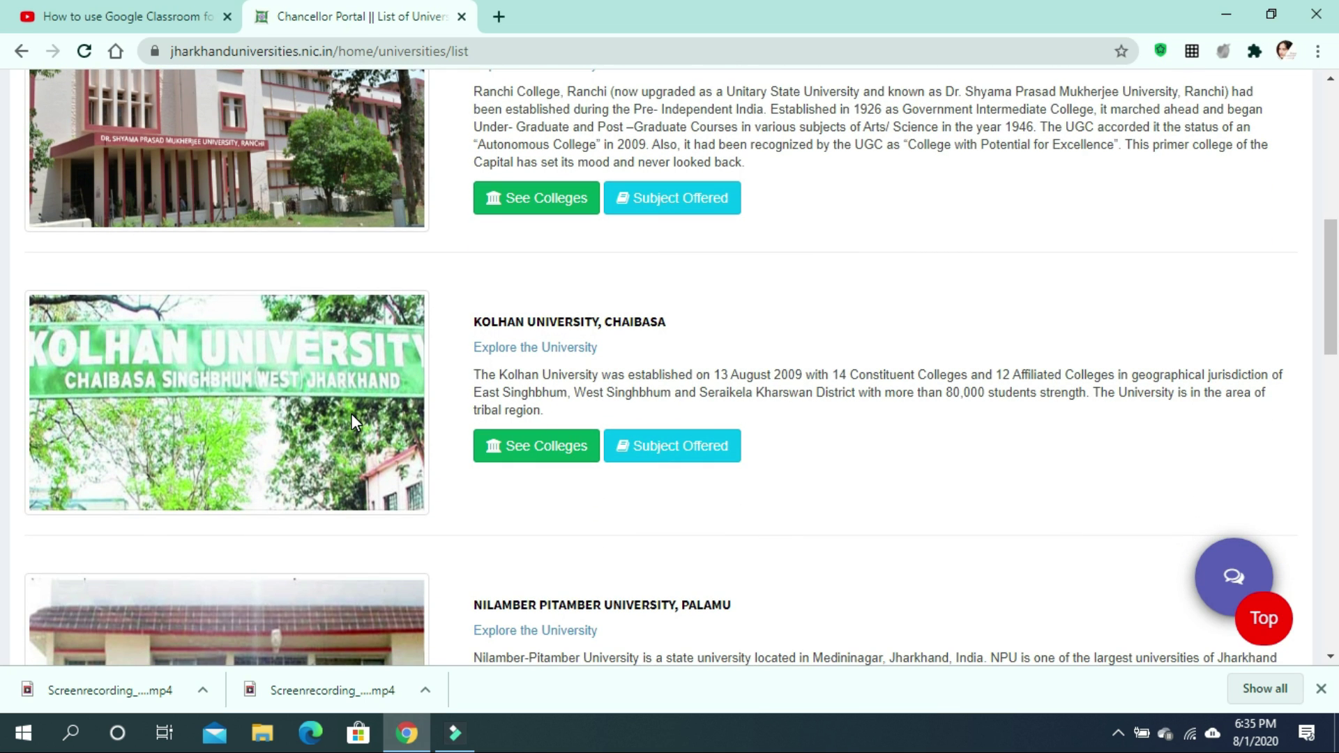
scroll(351, 413, down, 4)
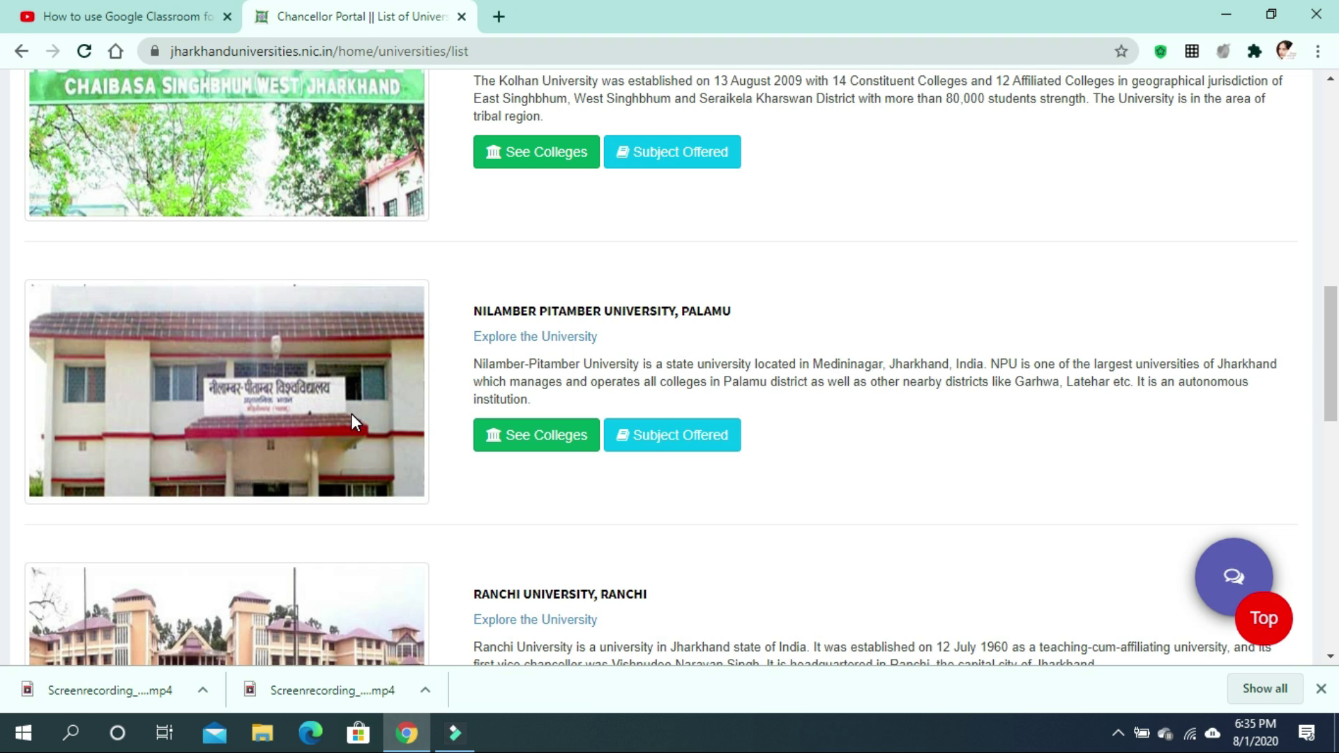
scroll(351, 419, down, 3)
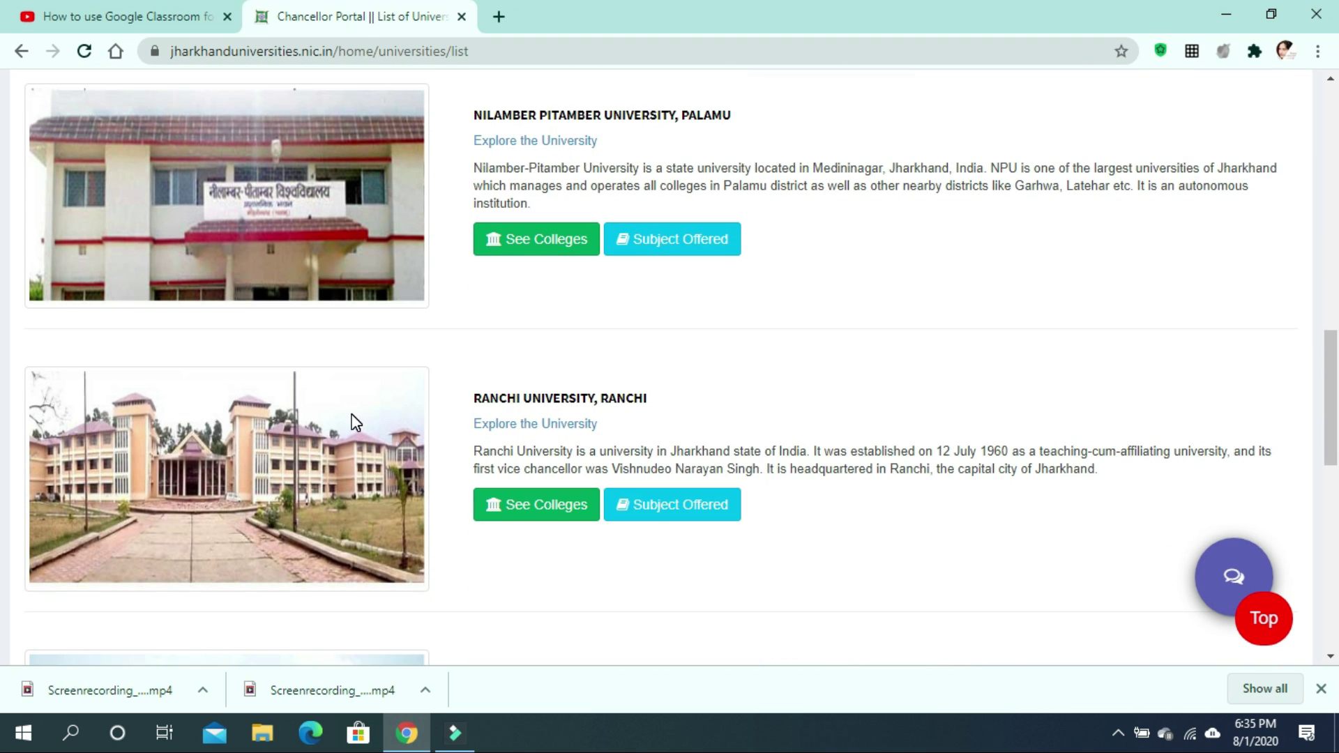
scroll(356, 422, down, 4)
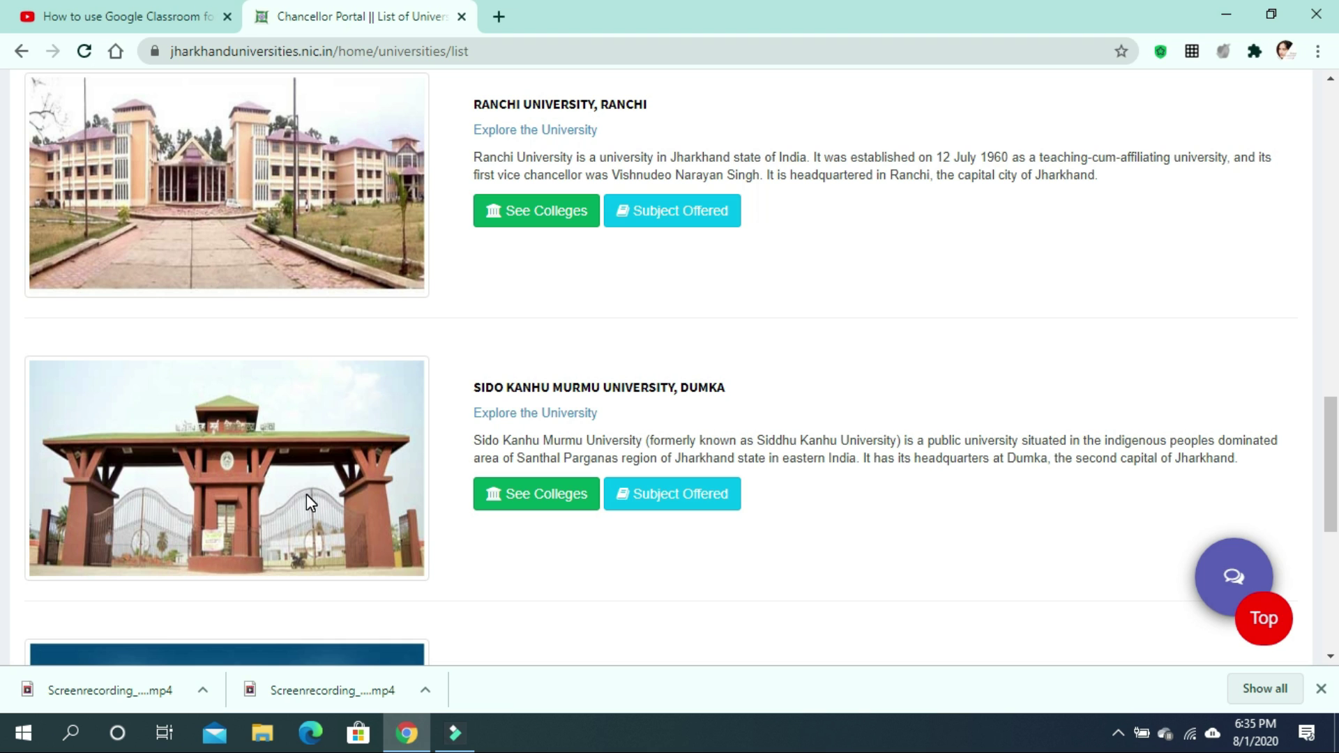
scroll(310, 500, down, 4)
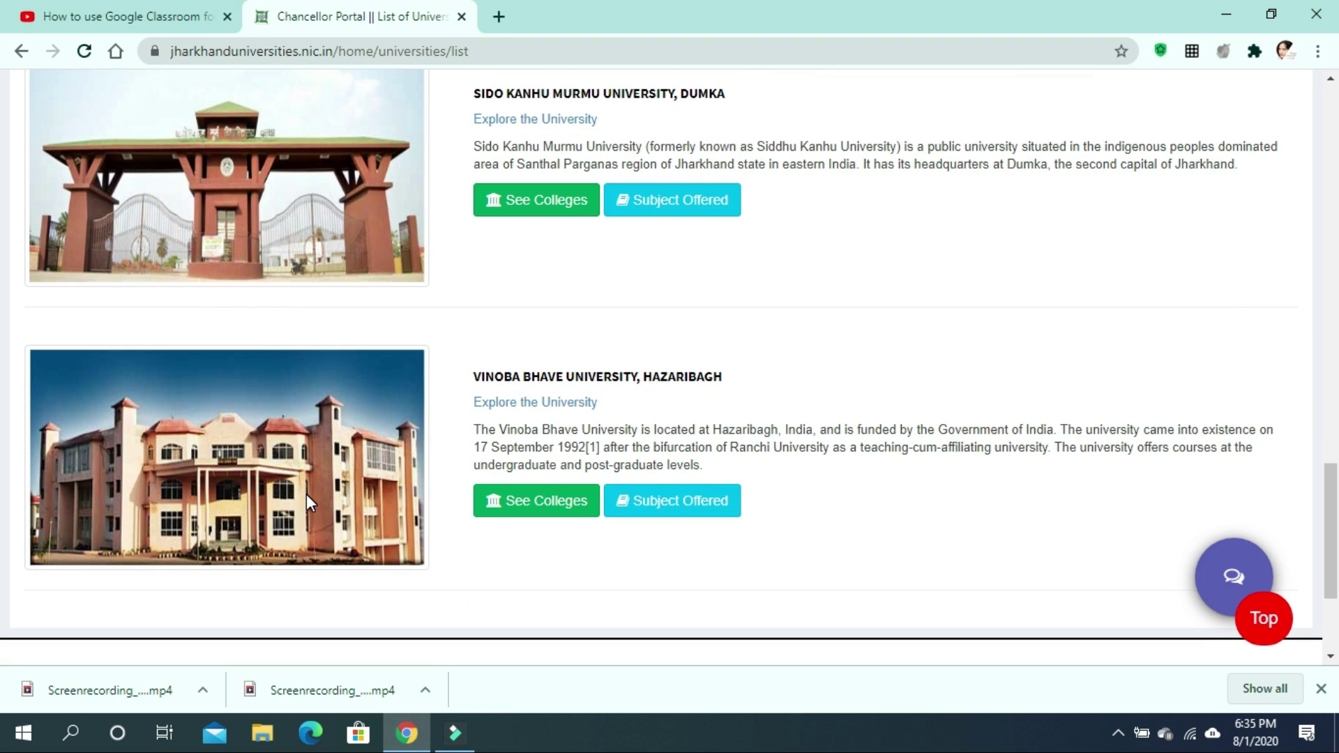
scroll(307, 500, down, 2)
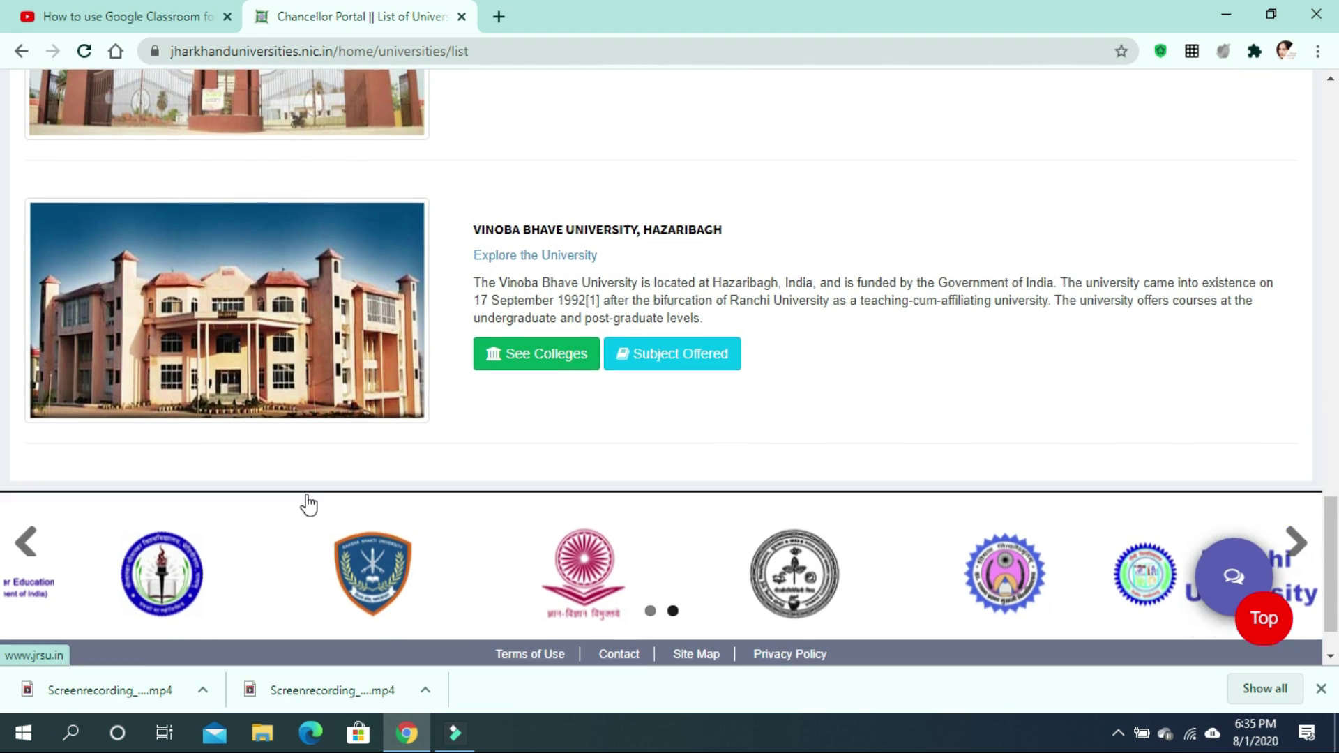
scroll(309, 503, up, 5)
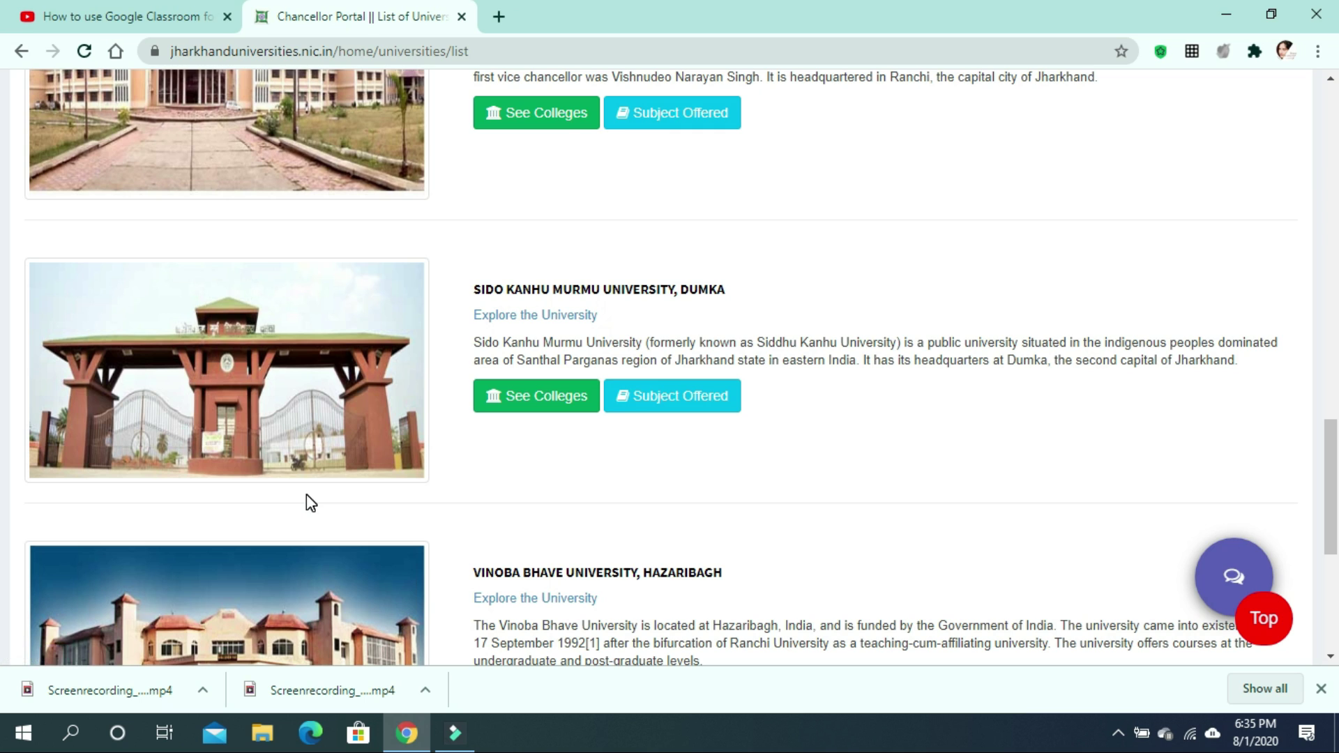
scroll(311, 502, down, 3)
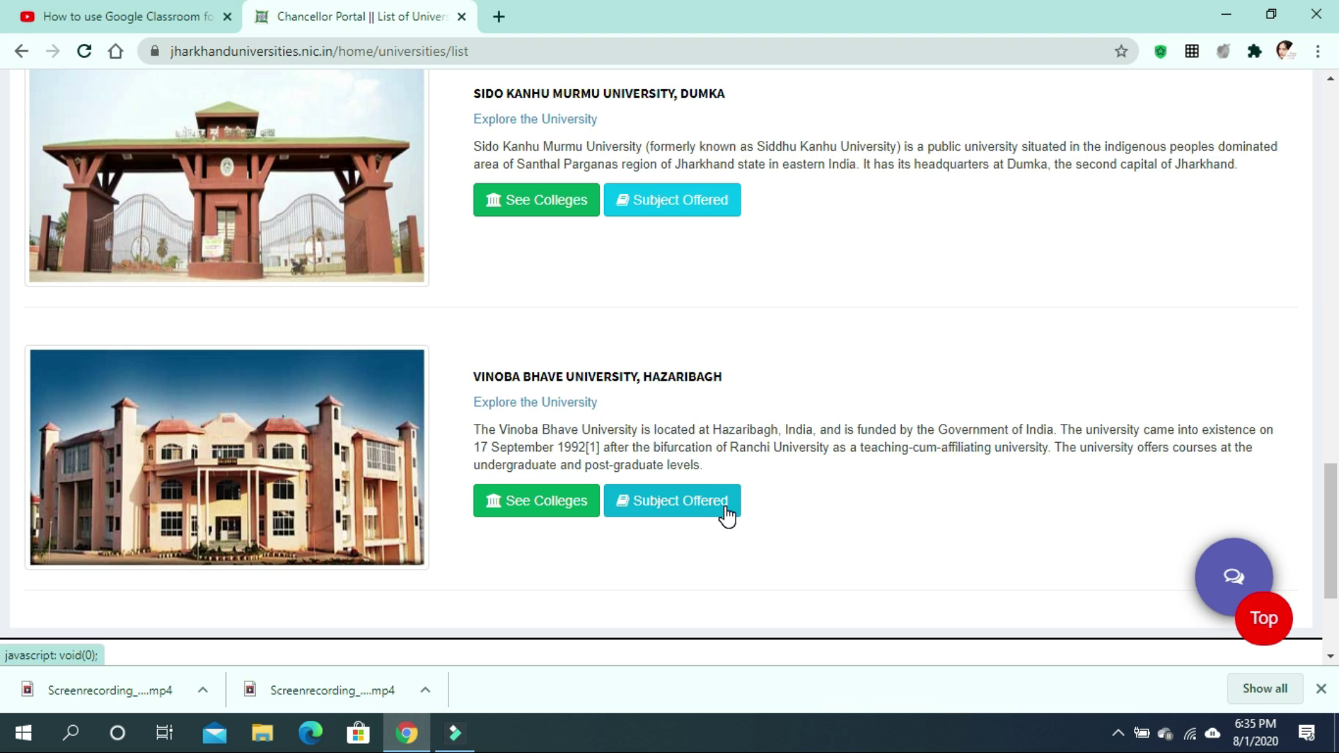
Show the 37 colleges under Vinoba Bhave University and scroll through their districts.
click(521, 516)
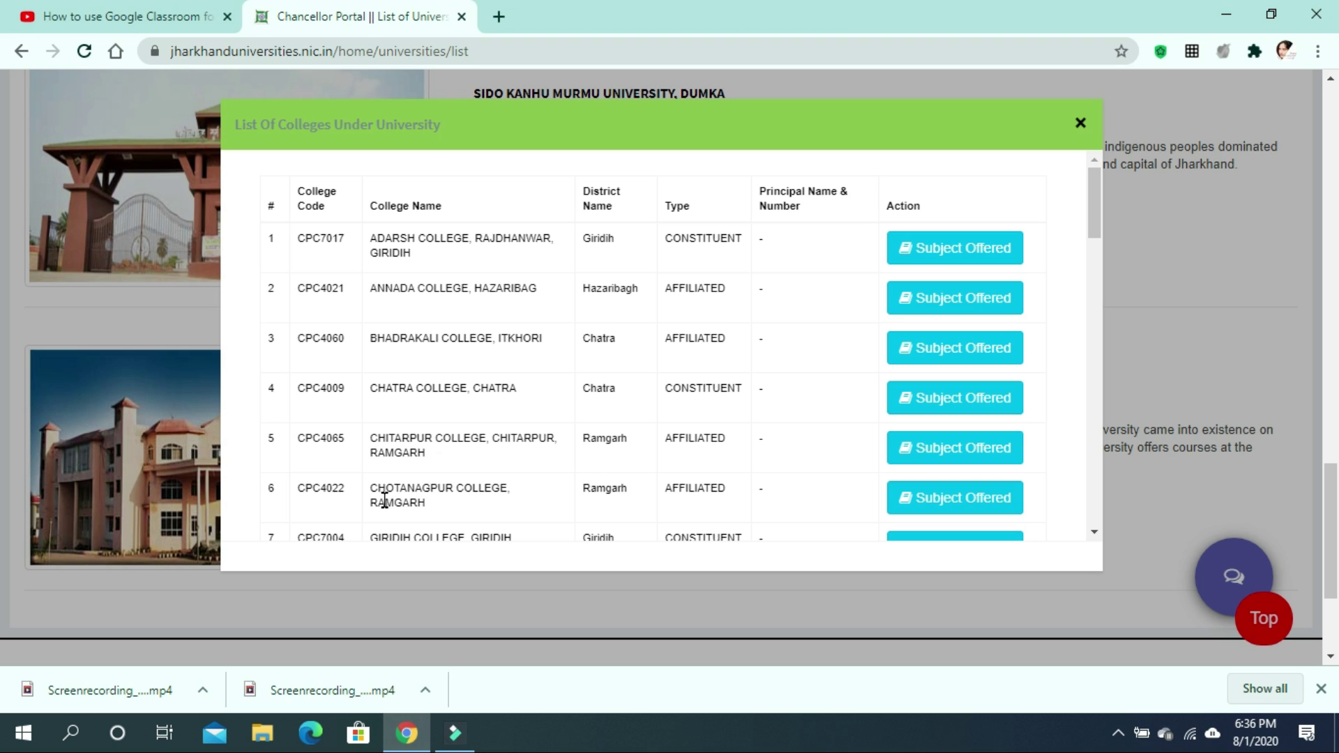
scroll(559, 484, down, 3)
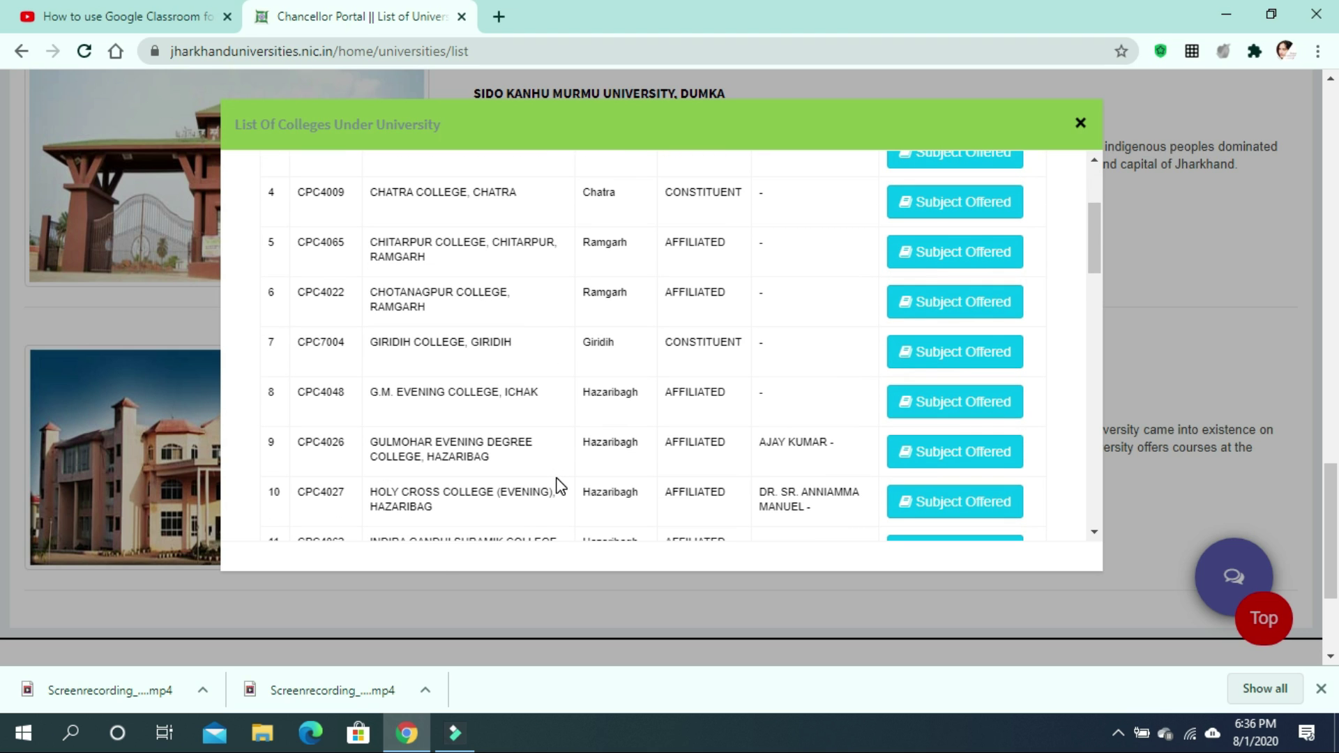
scroll(559, 484, down, 6)
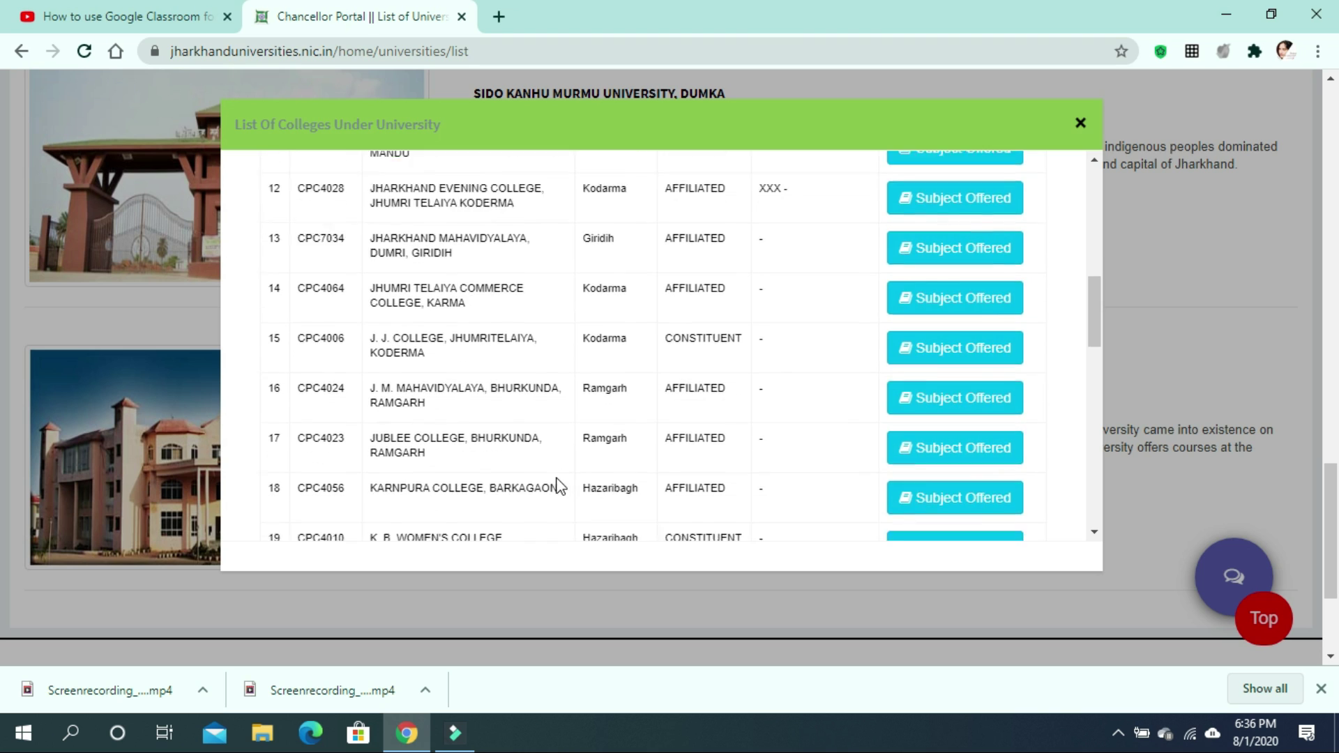
scroll(559, 485, down, 8)
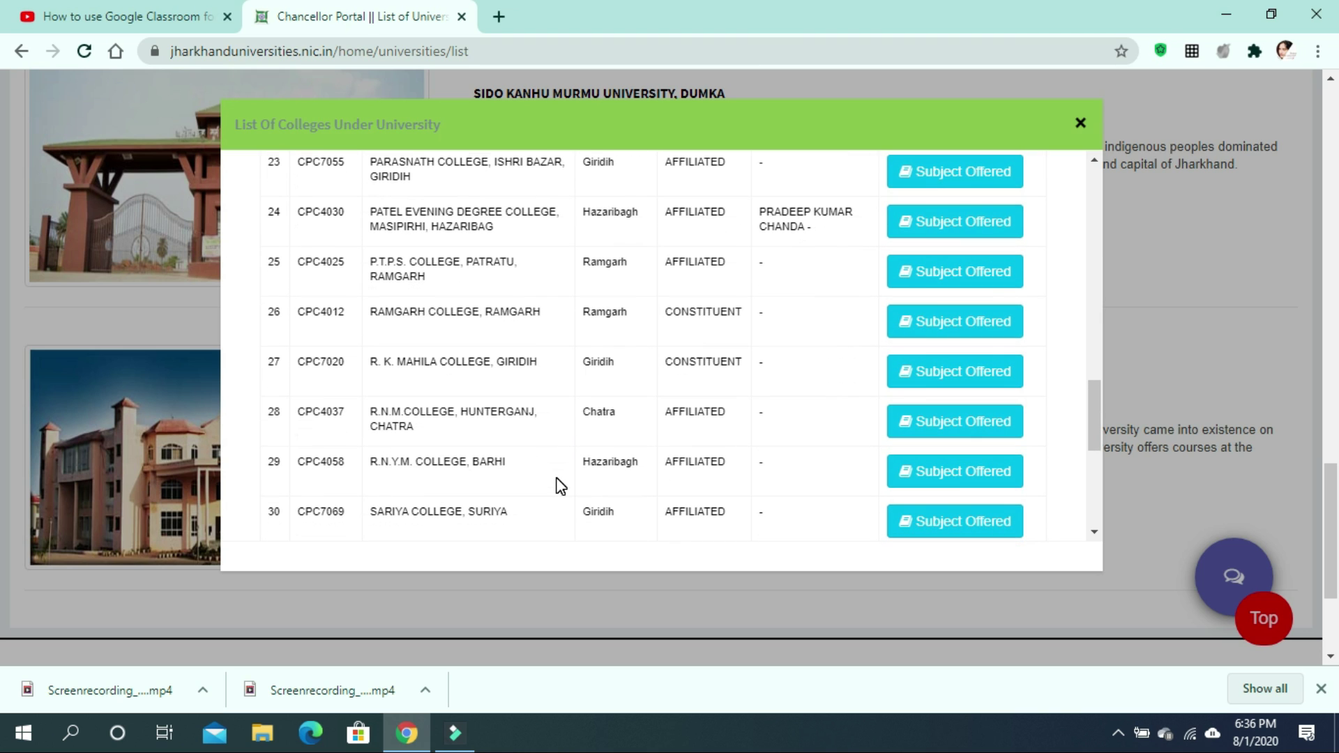
scroll(560, 485, down, 2)
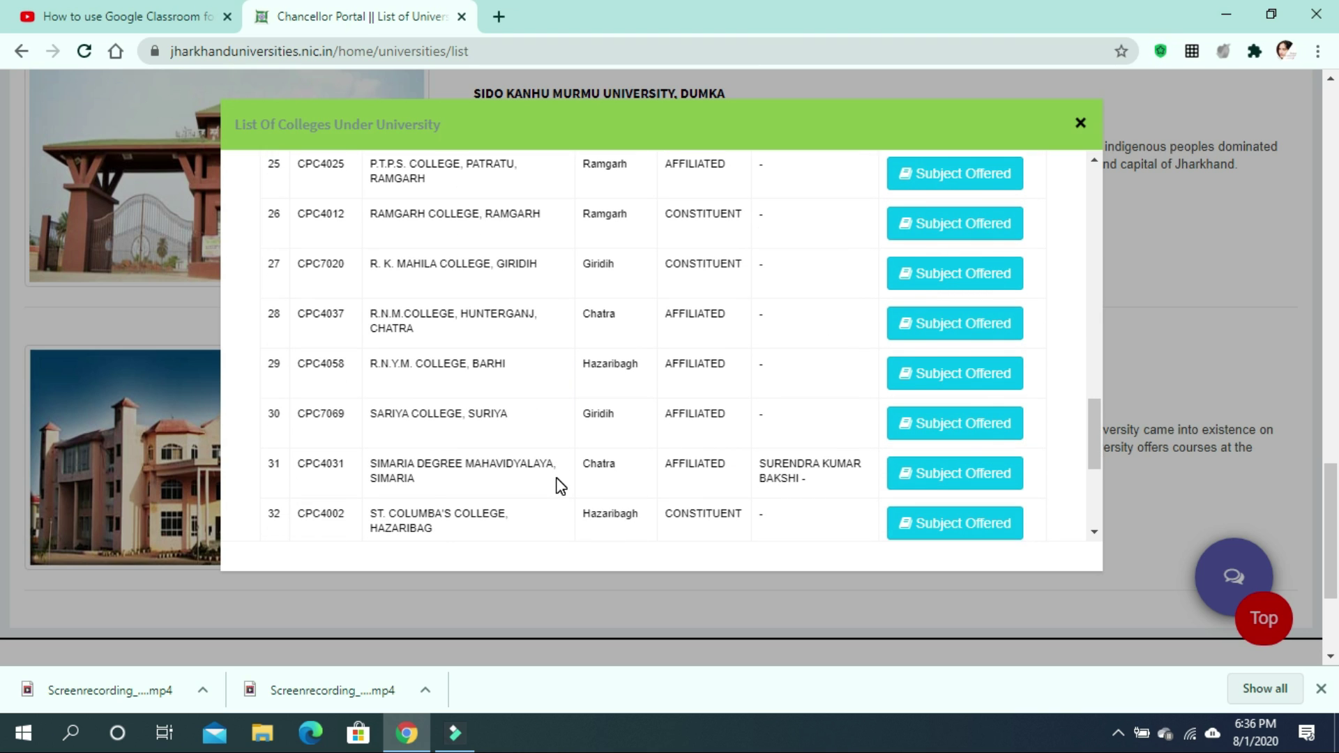
scroll(559, 485, down, 5)
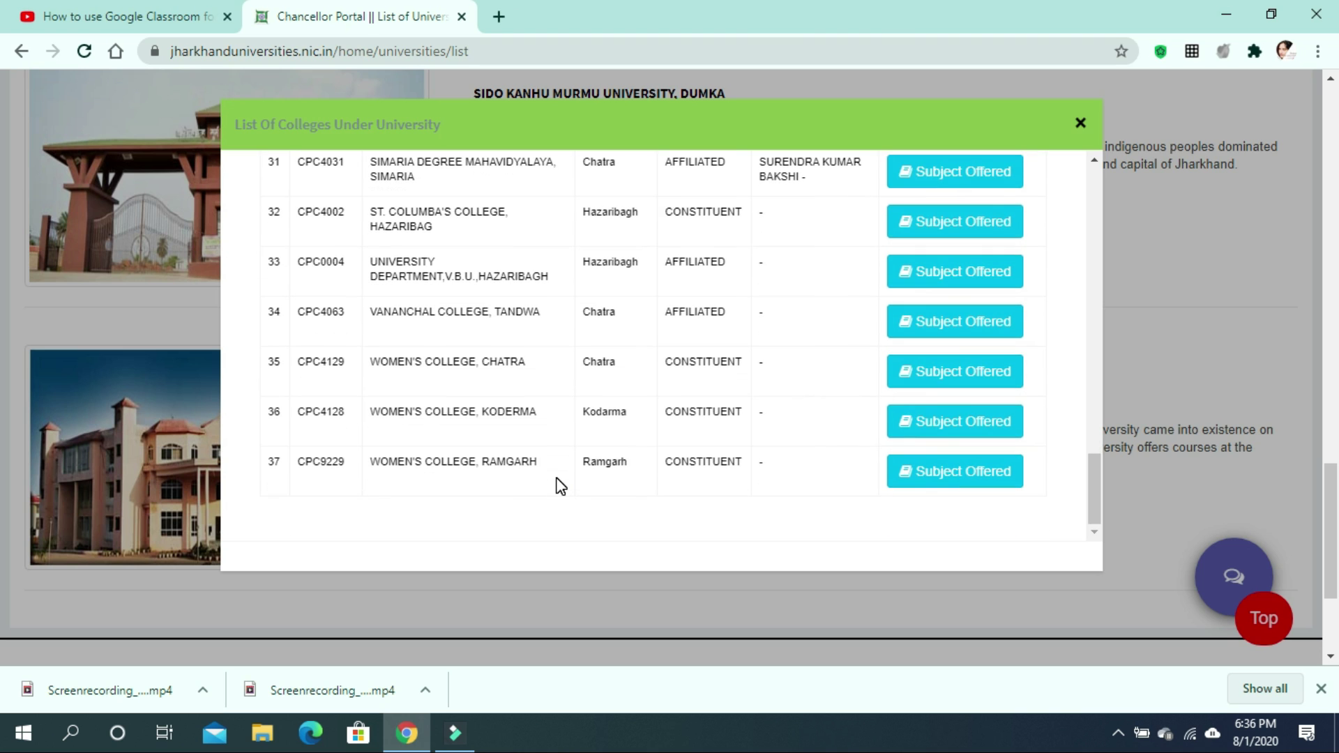
scroll(559, 485, down, 3)
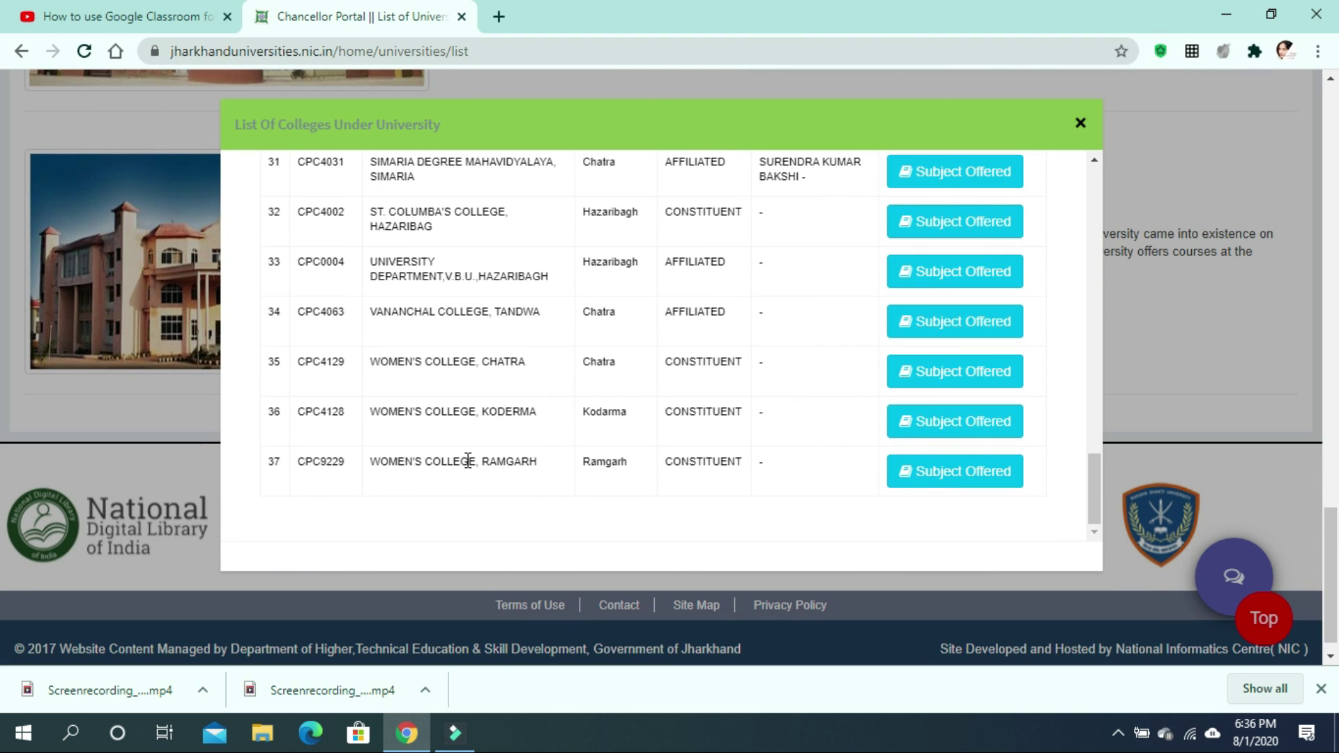
scroll(467, 460, up, 15)
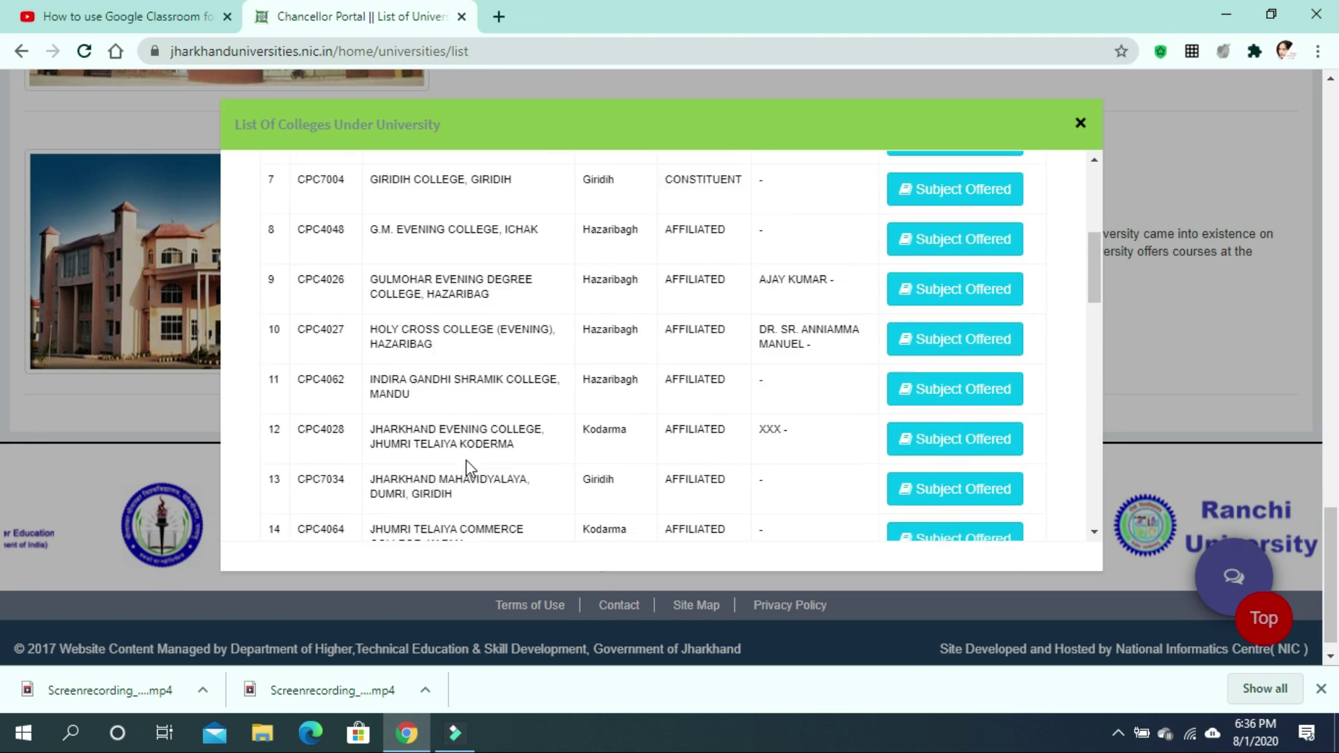
scroll(466, 458, up, 5)
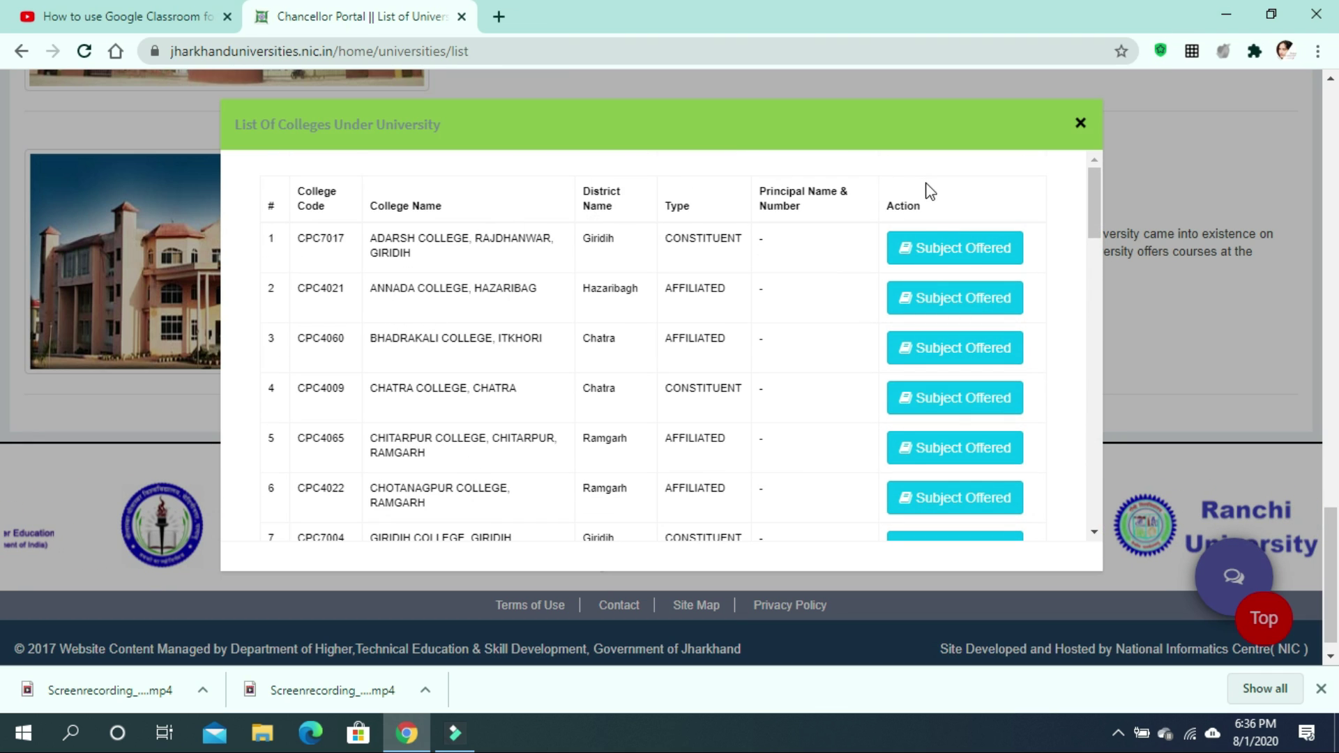
View the Under Graduation subjects offered at Adarsh College, Rajdhanwar, Giridih.
click(950, 252)
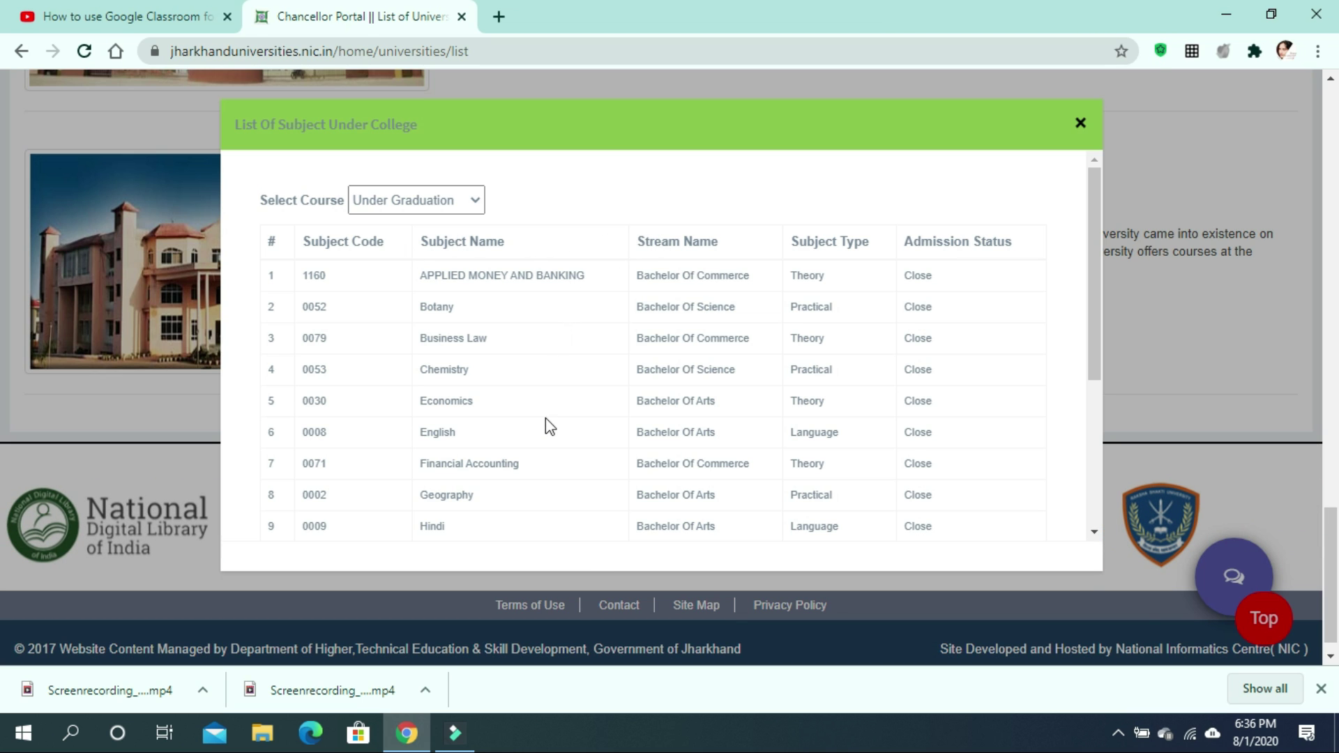
scroll(548, 481, down, 4)
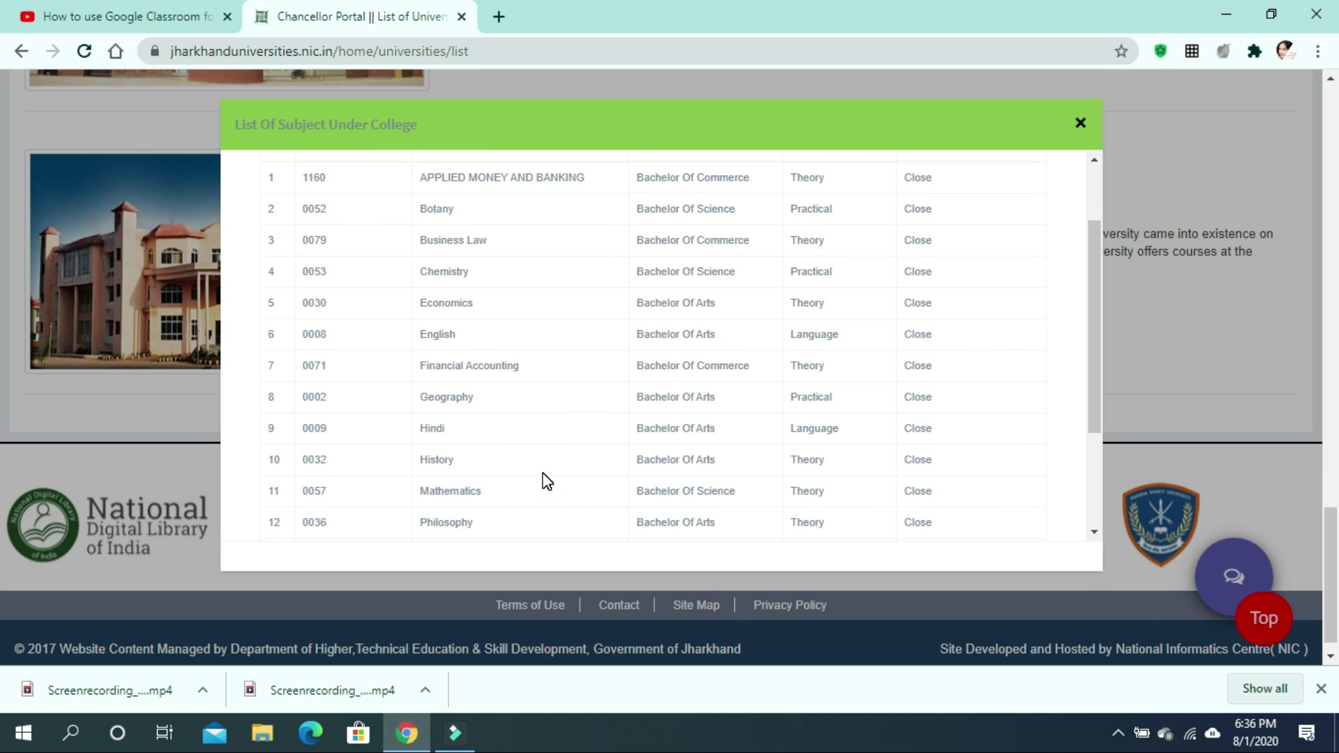
scroll(543, 481, down, 1)
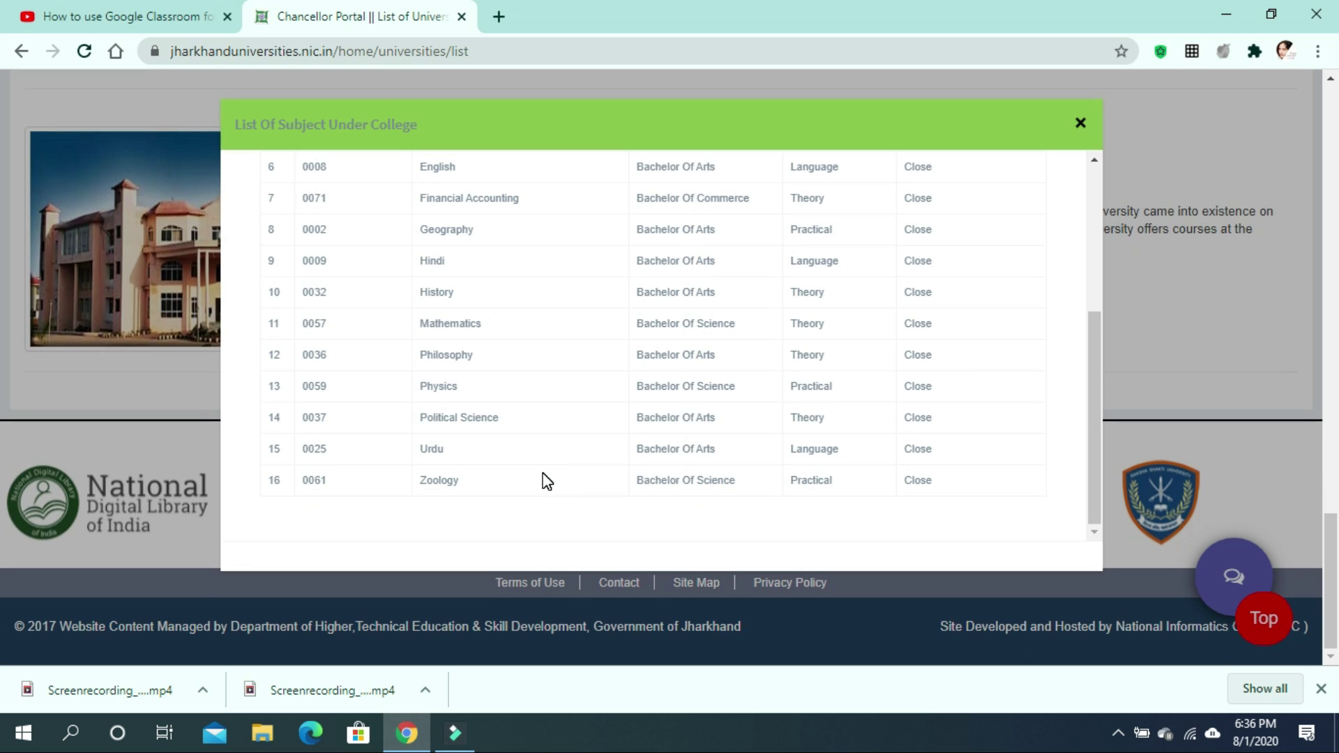
scroll(464, 409, up, 4)
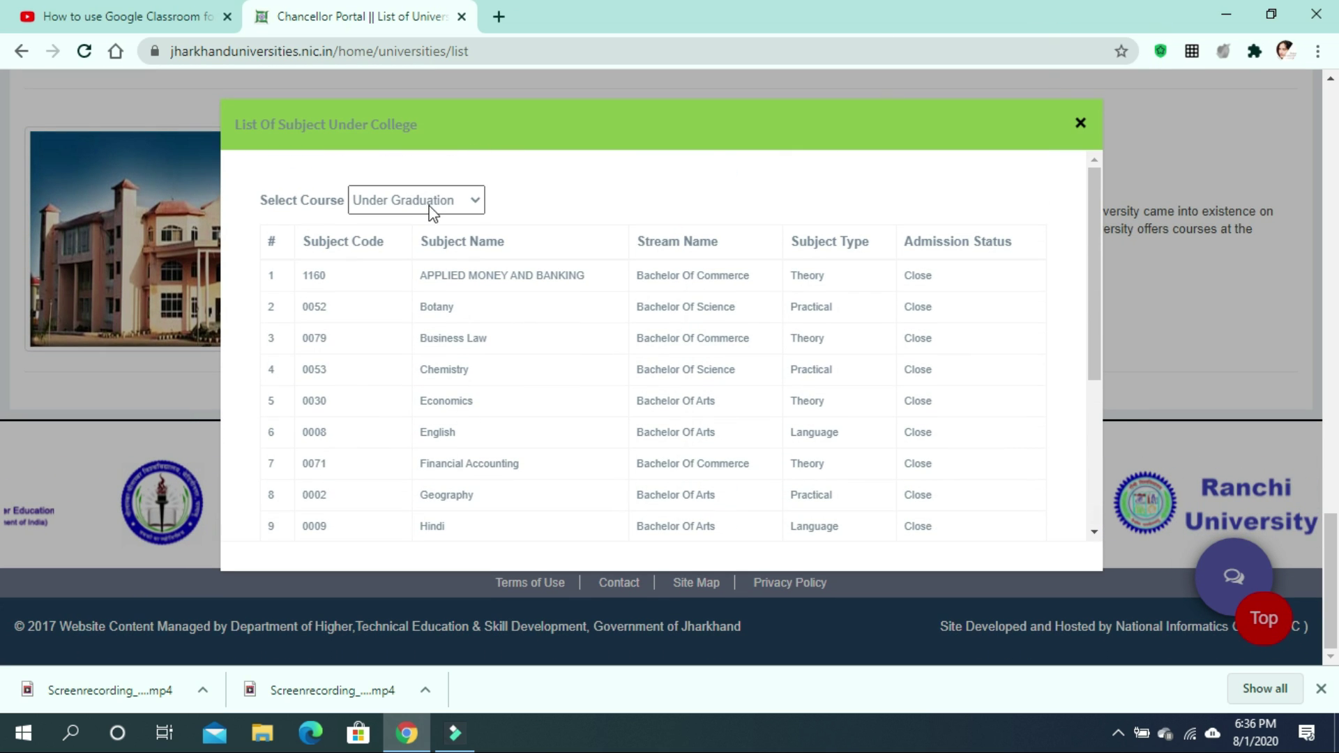
click(446, 200)
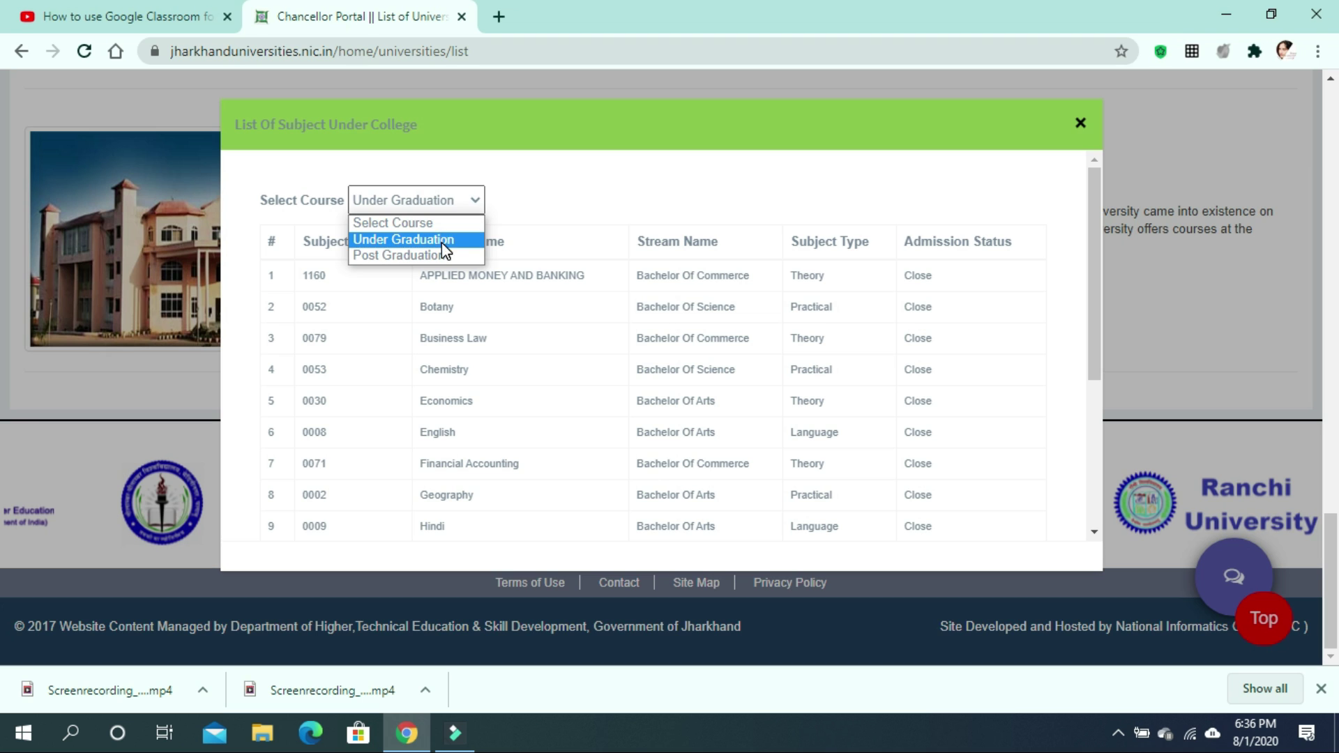
click(418, 240)
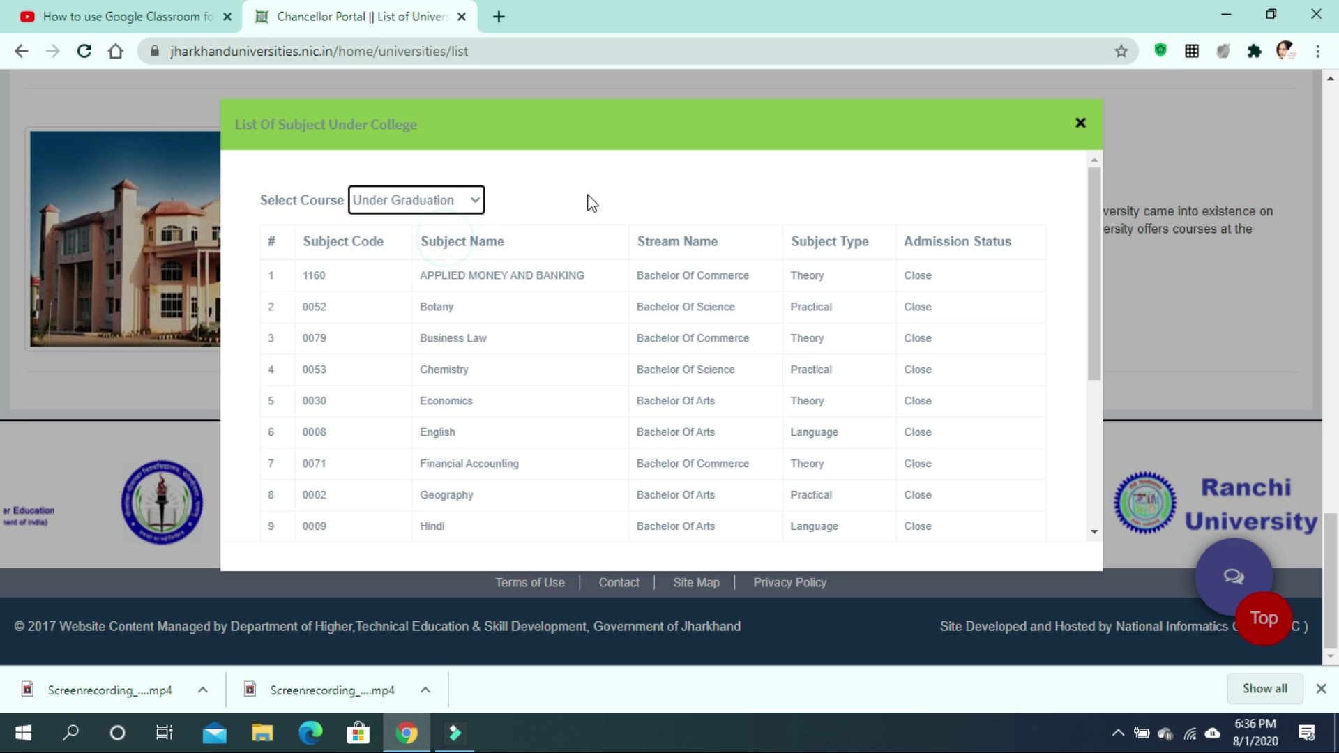
Close the subject list and scroll back up toward Ranchi University.
click(1080, 123)
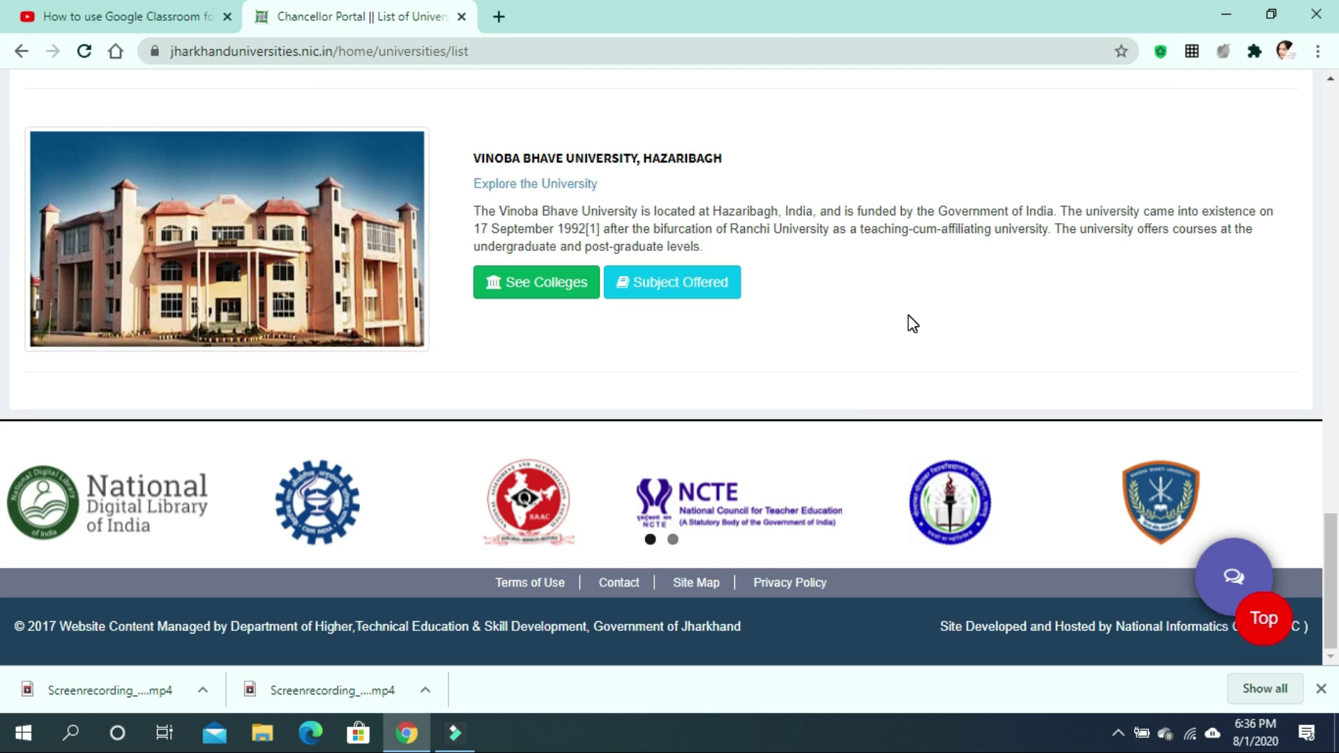
scroll(908, 323, up, 7)
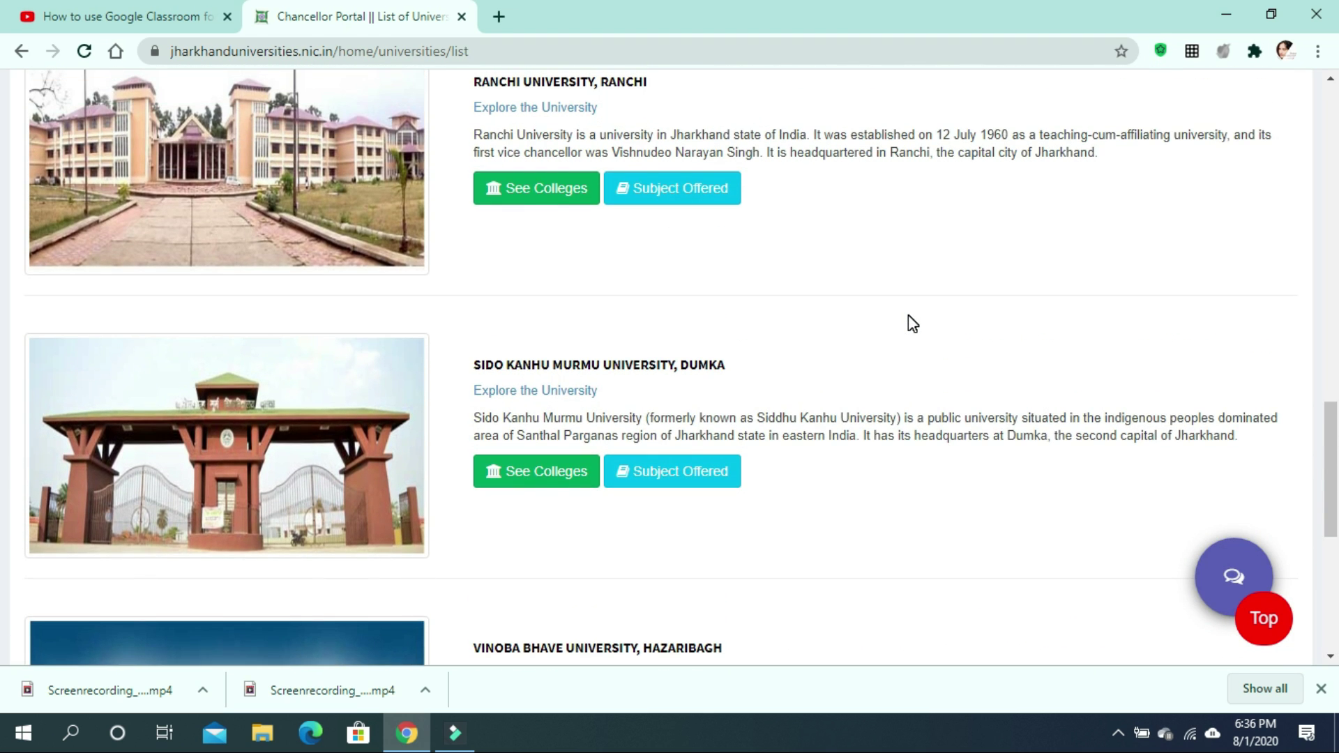
scroll(908, 322, up, 1)
click(526, 287)
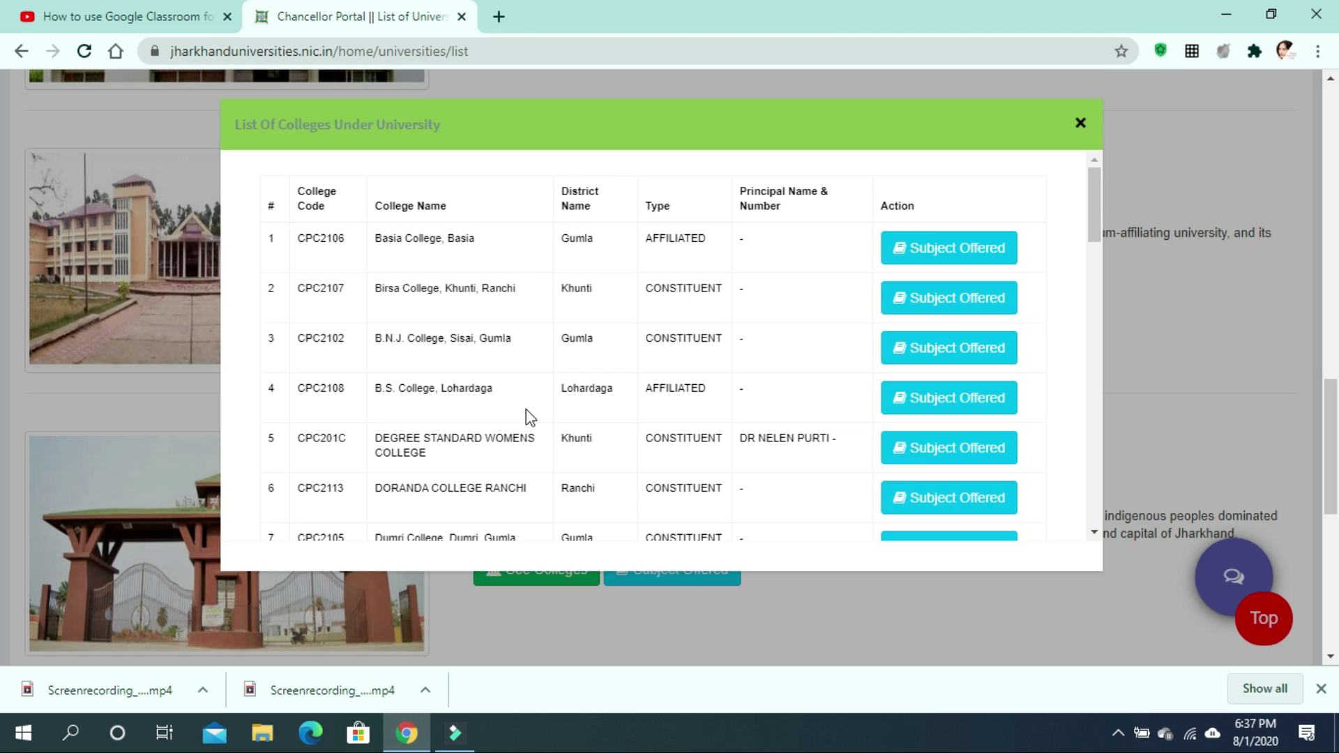
scroll(519, 508, down, 1)
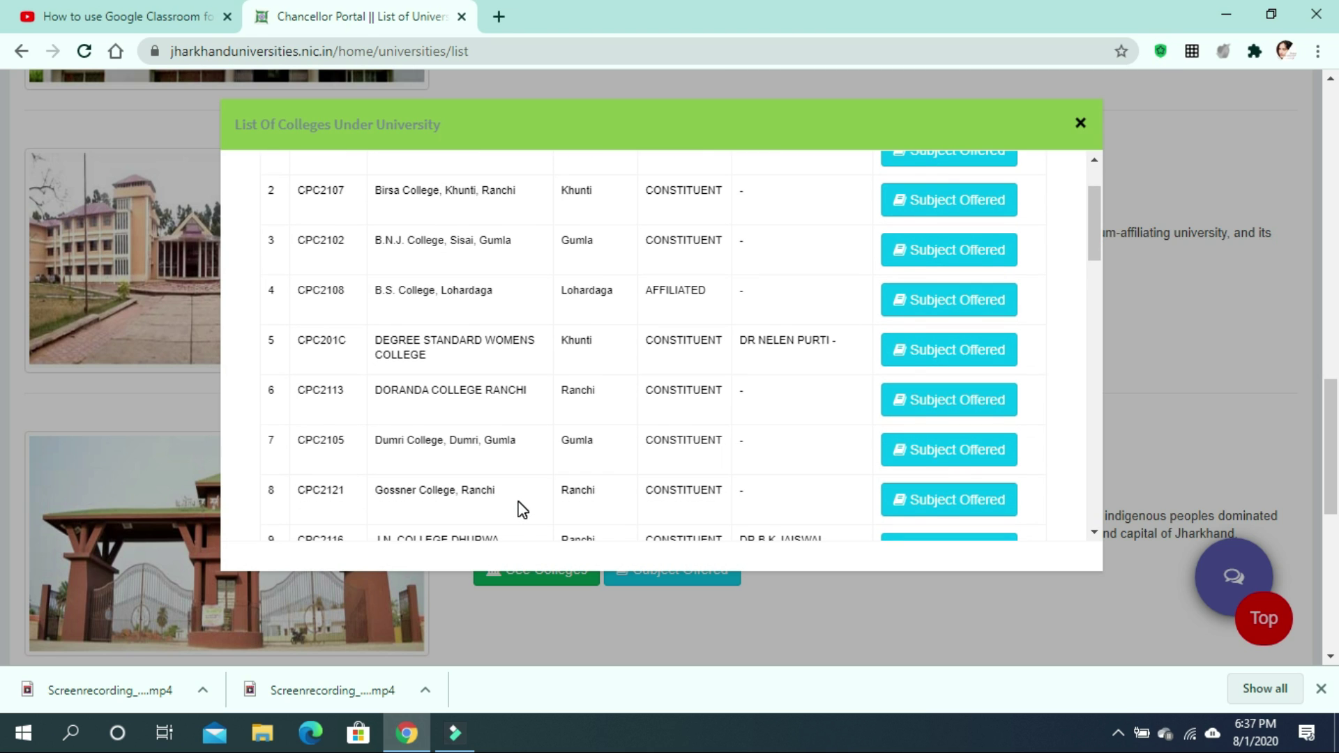
scroll(522, 510, down, 4)
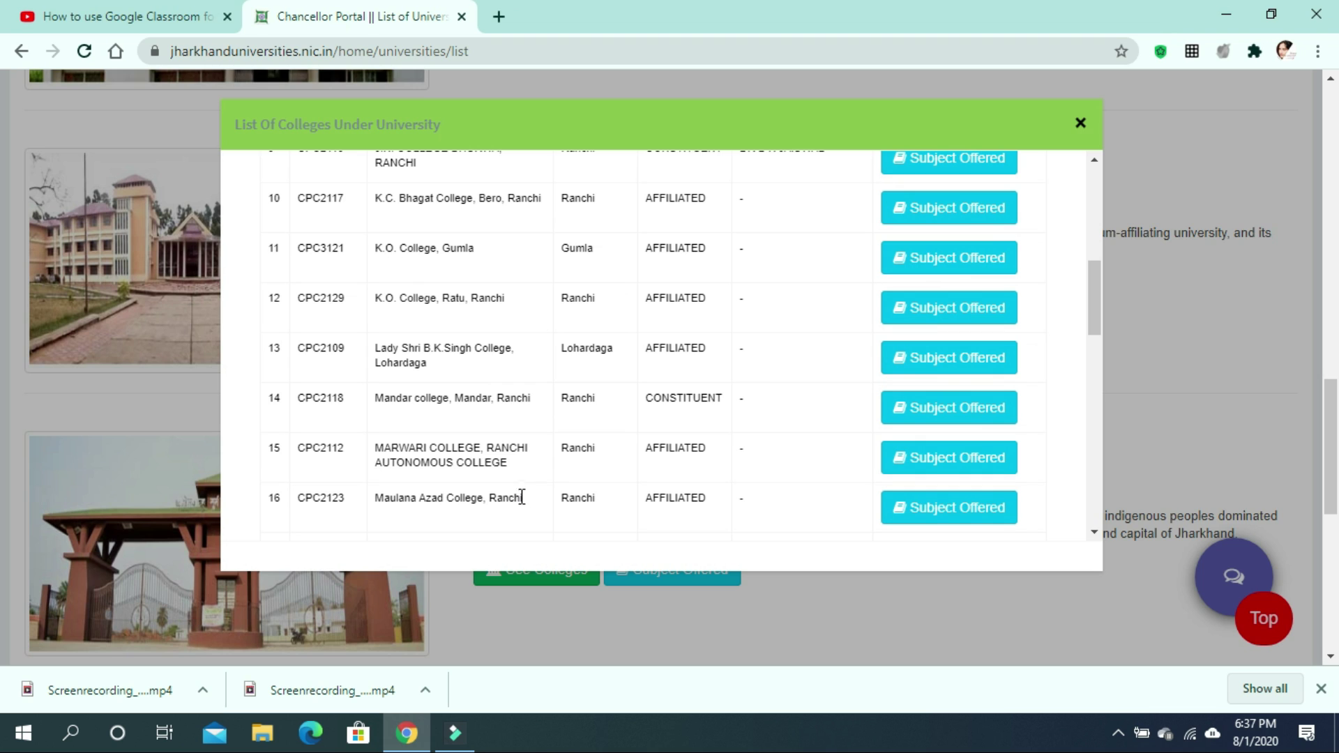
scroll(509, 364, up, 2)
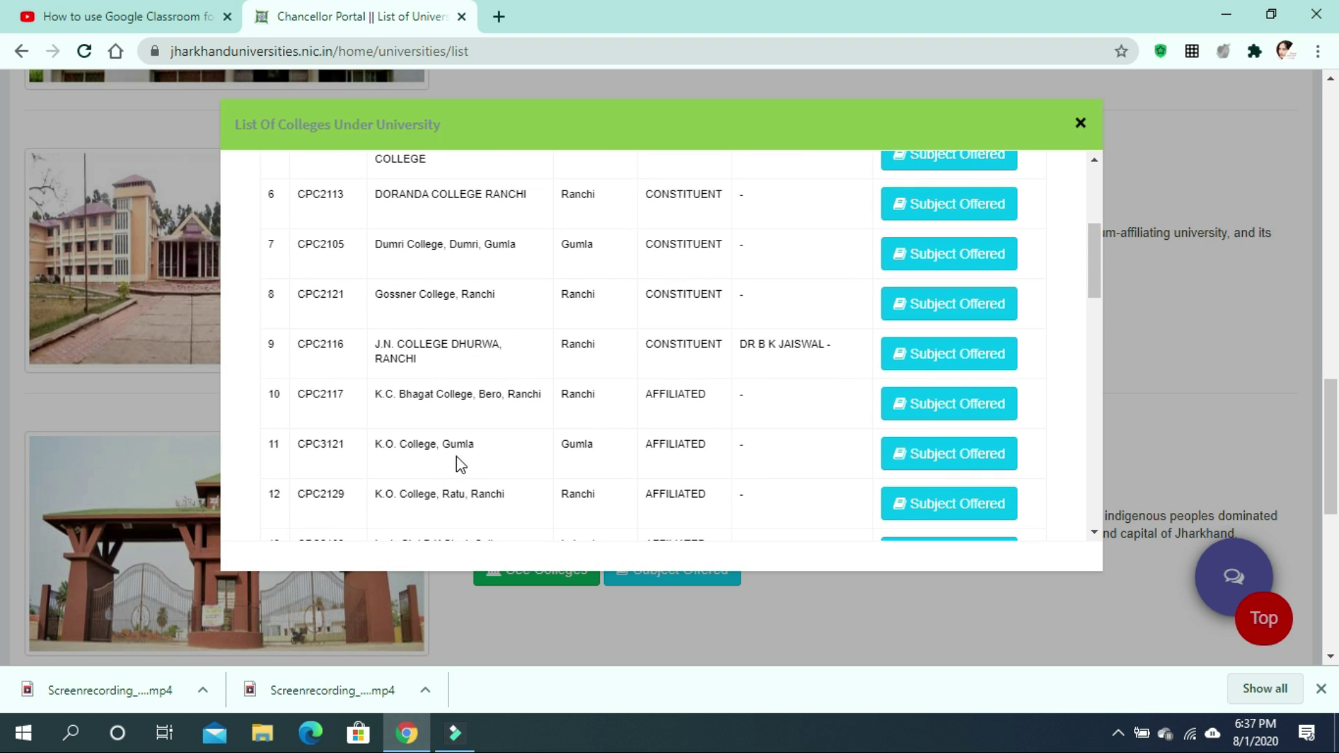
scroll(468, 461, down, 1)
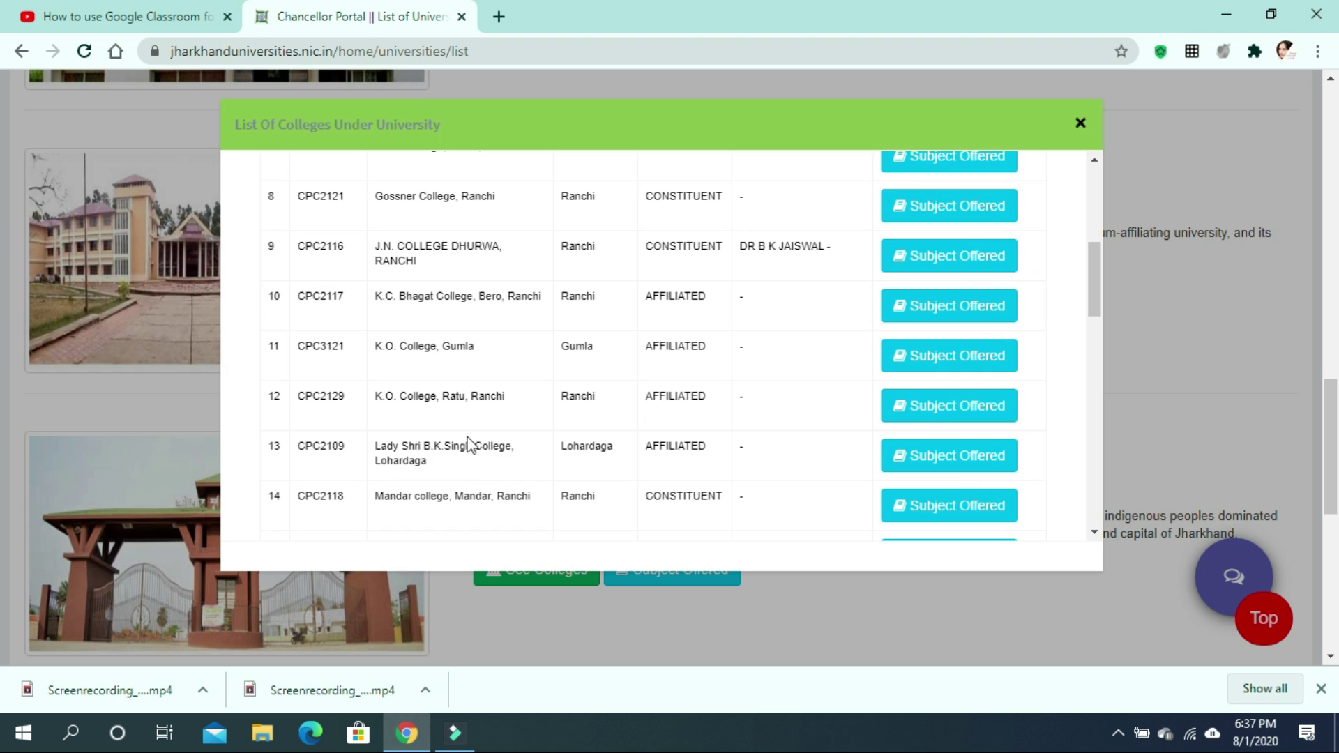
scroll(471, 467, down, 1)
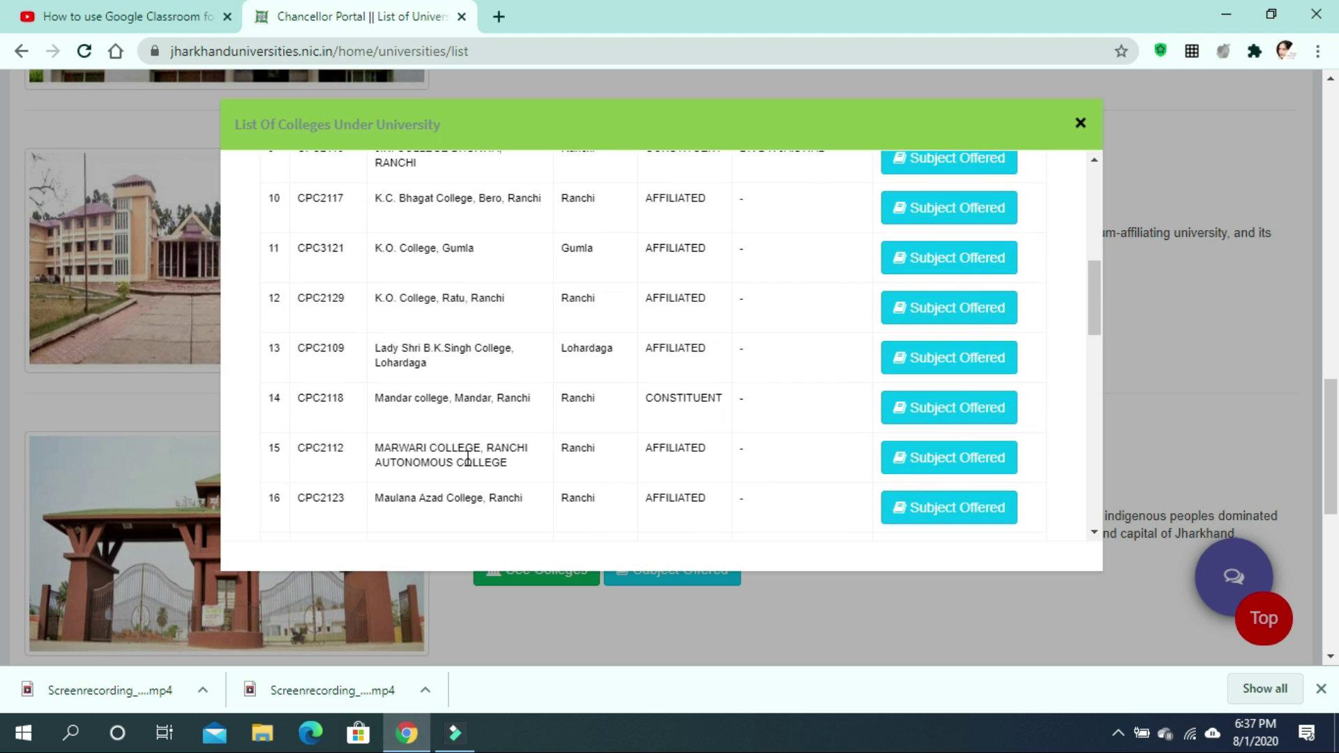
scroll(477, 477, down, 2)
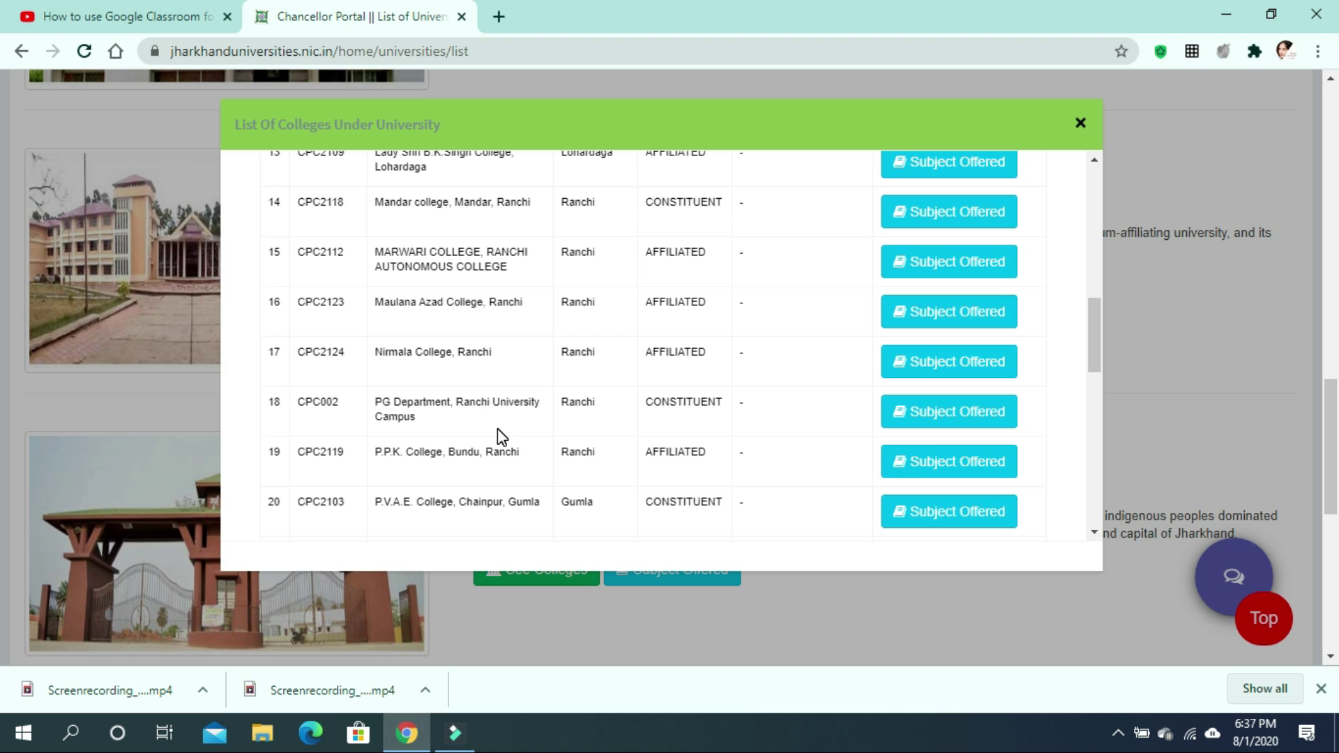
scroll(496, 428, down, 1)
scroll(460, 429, down, 1)
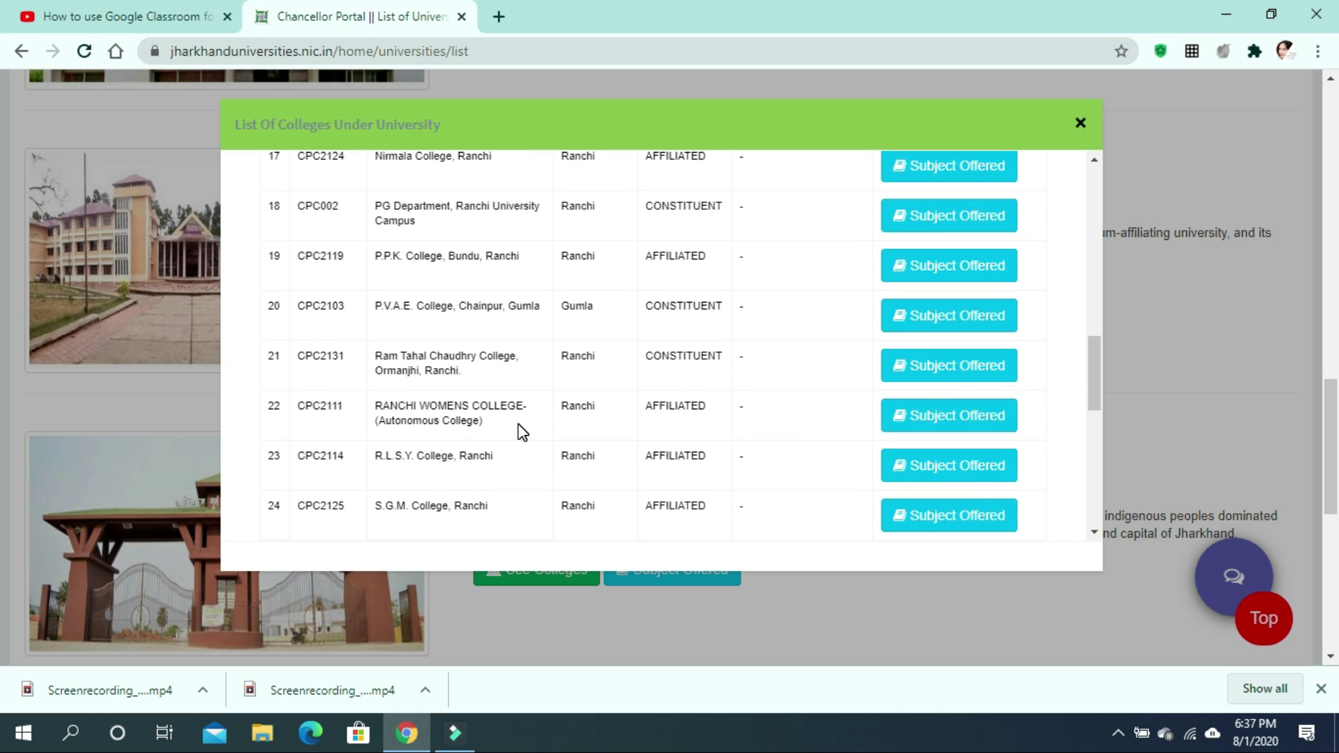
scroll(521, 432, down, 2)
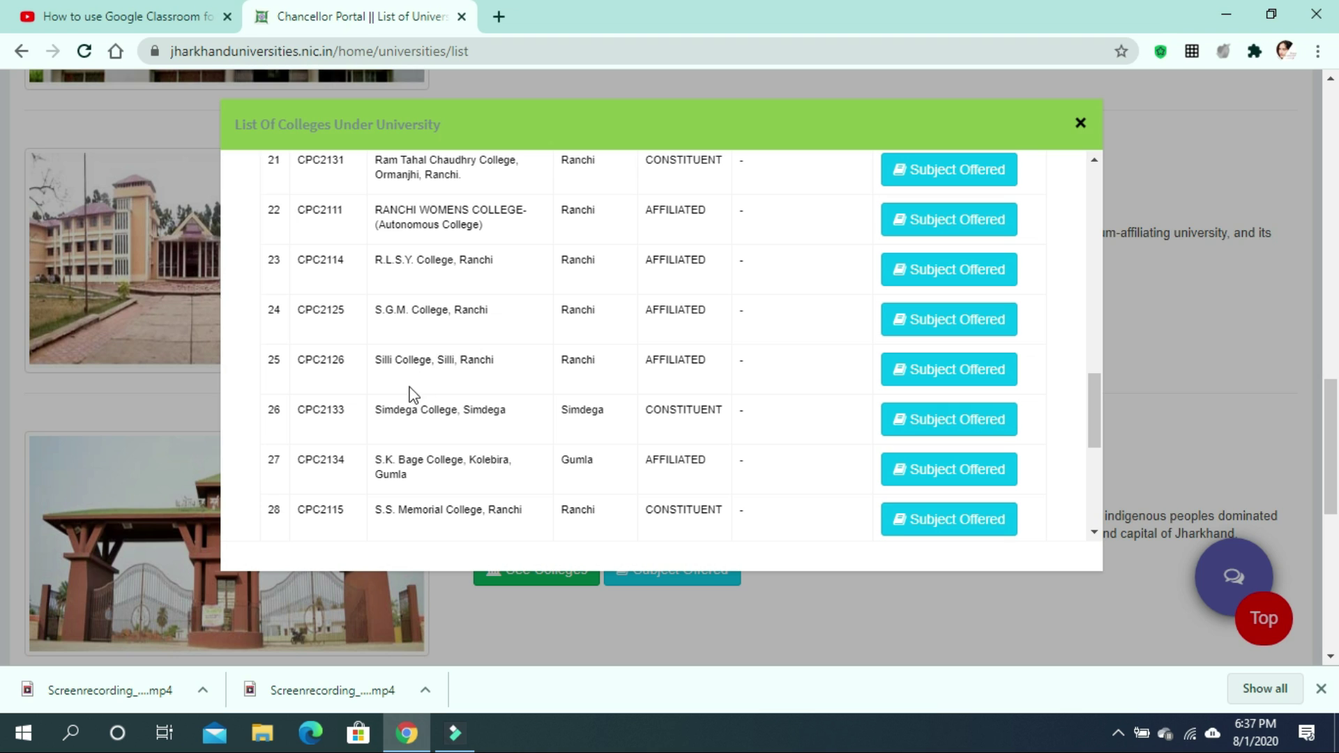
scroll(446, 436, down, 1)
scroll(507, 440, down, 2)
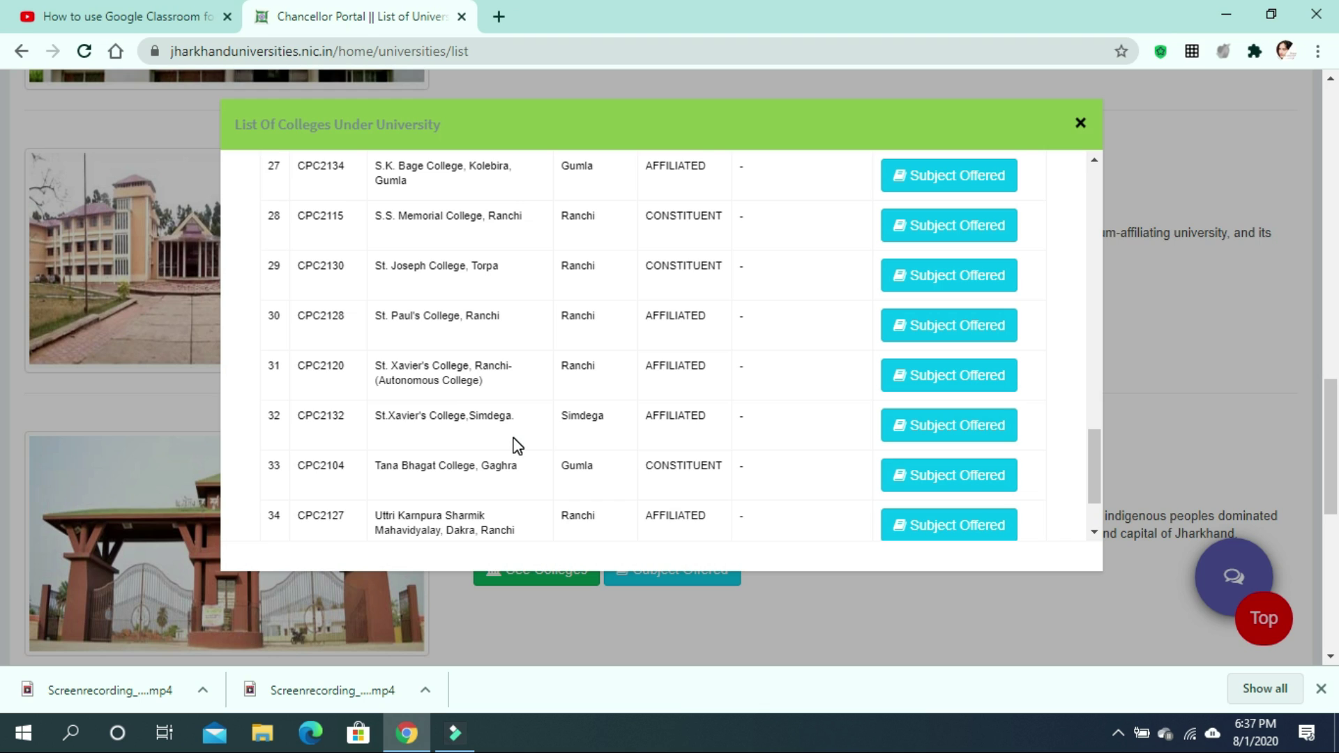
scroll(517, 446, down, 1)
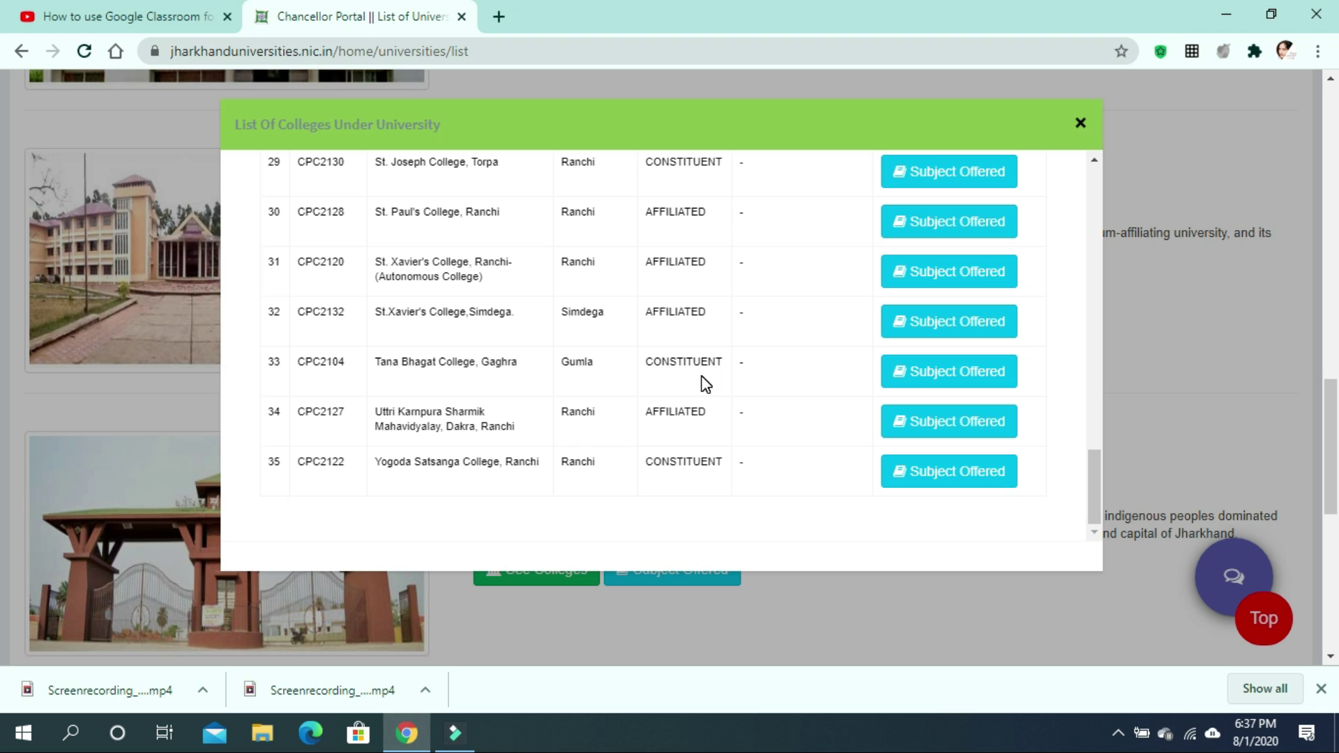
click(977, 220)
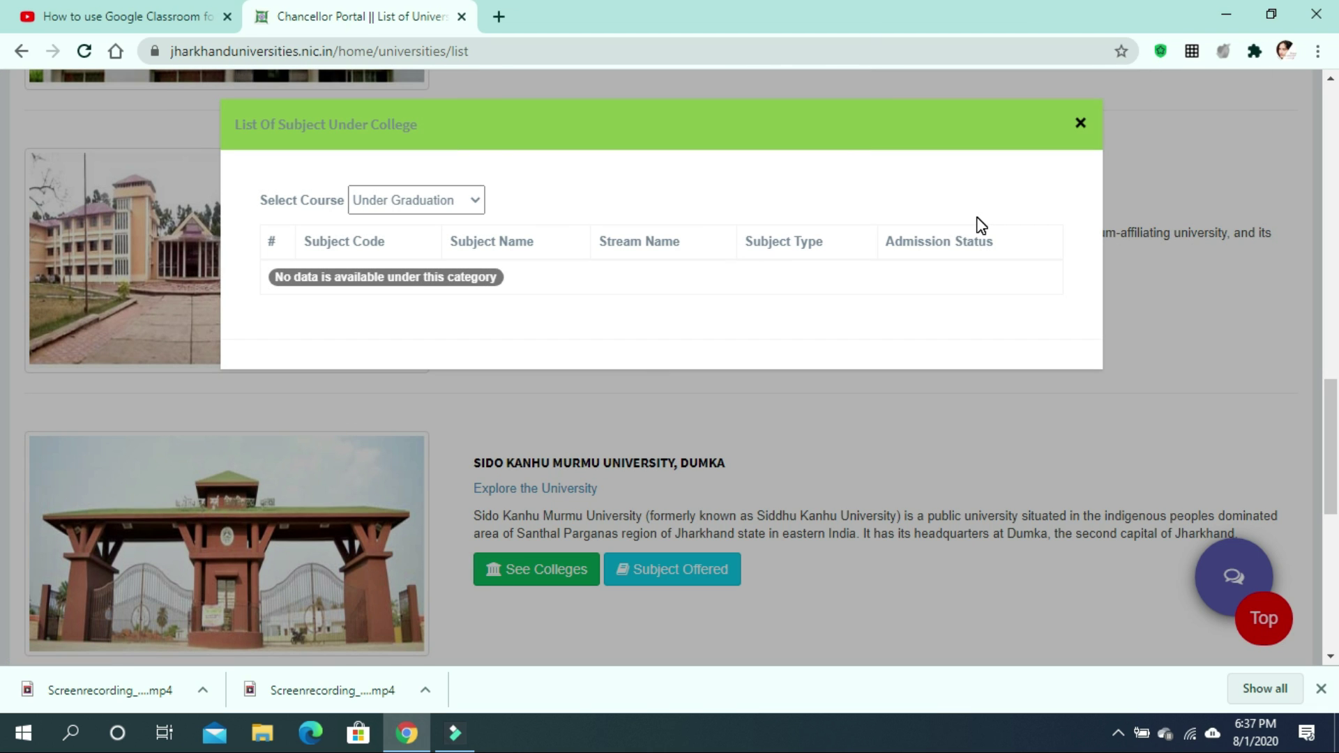
click(474, 200)
click(474, 200)
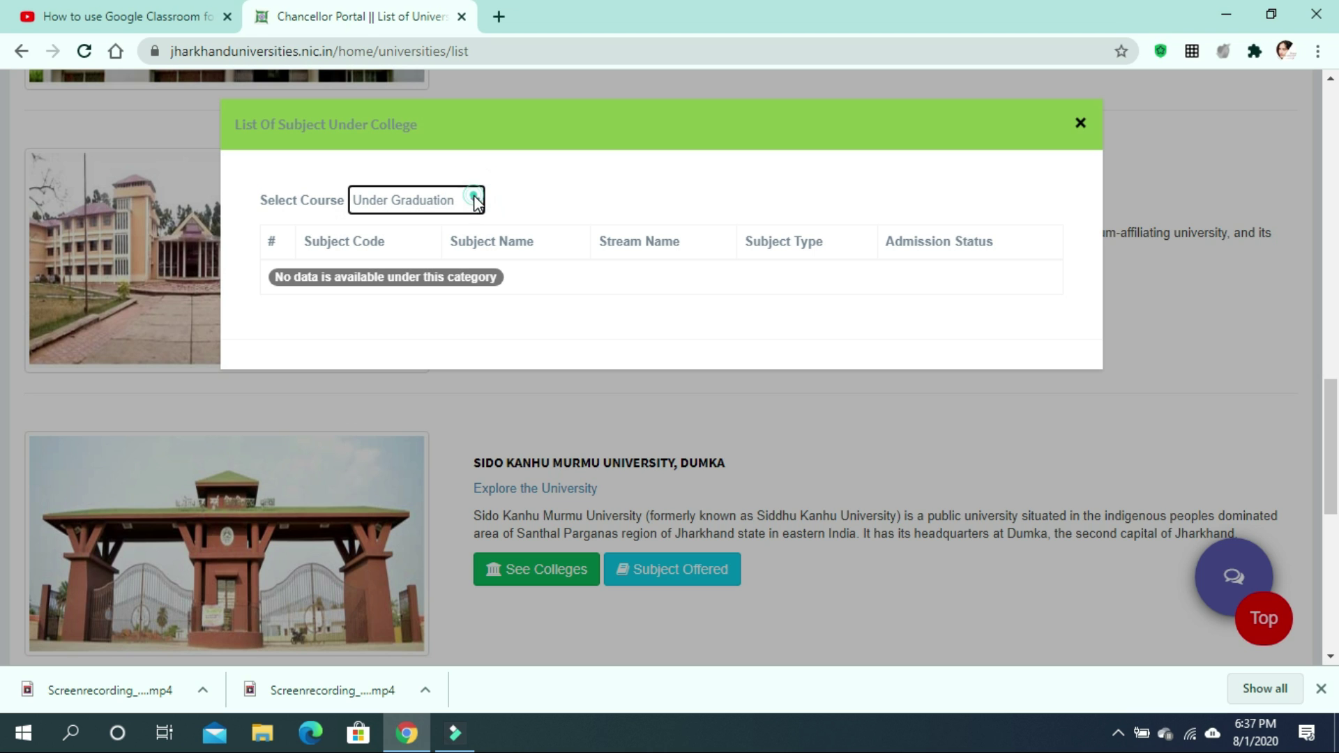
click(1080, 123)
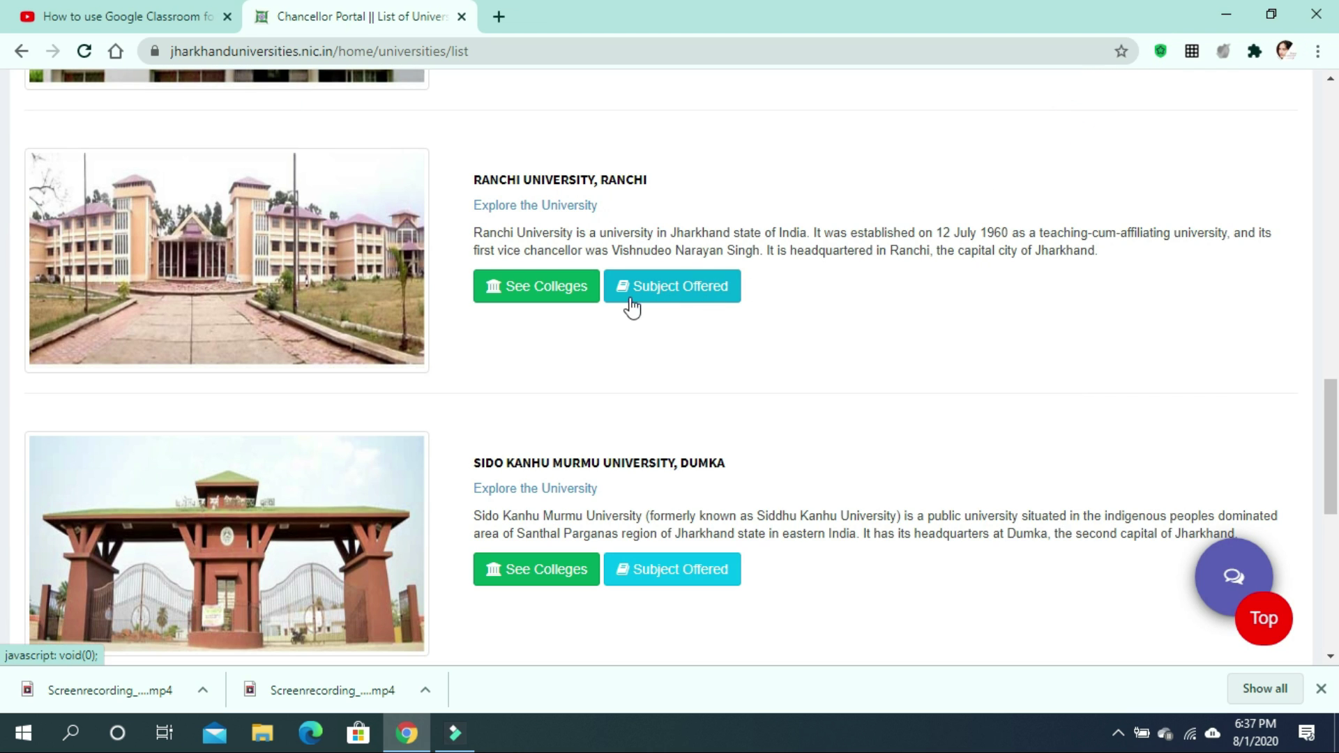
click(702, 282)
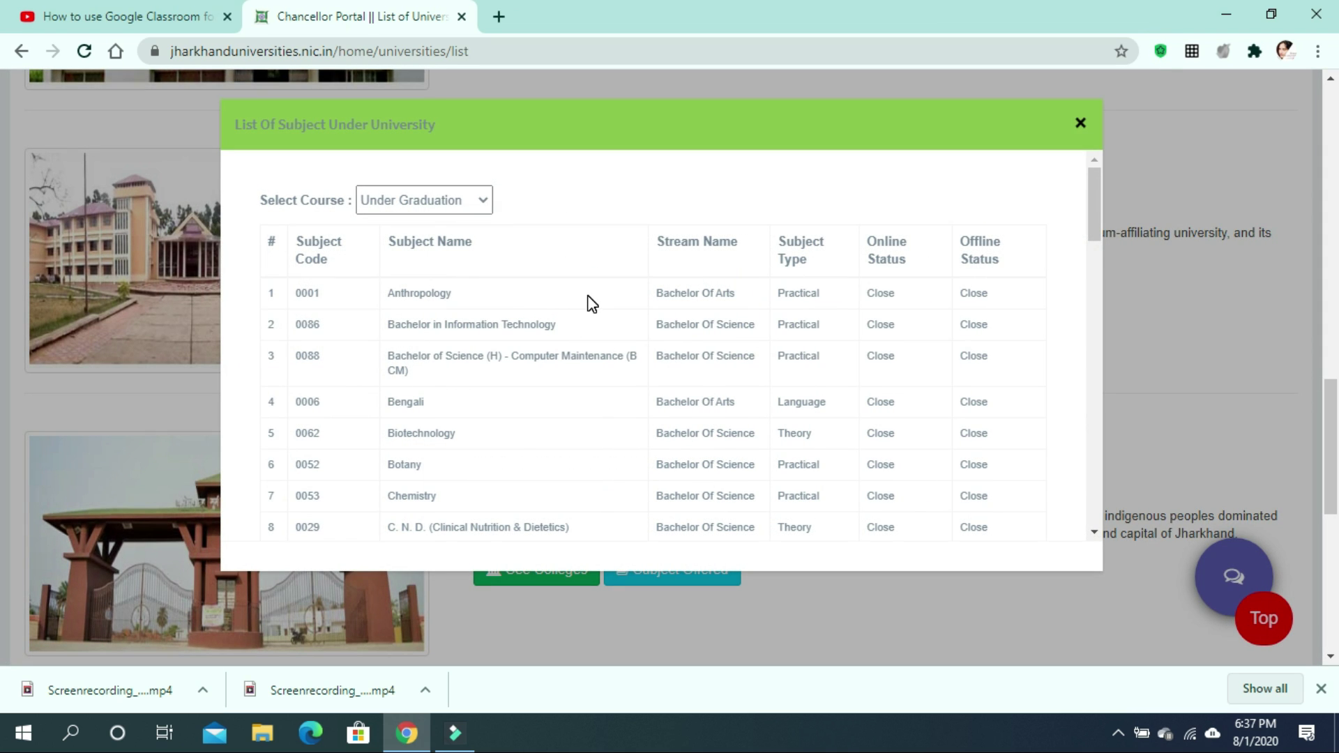
scroll(592, 303, down, 2)
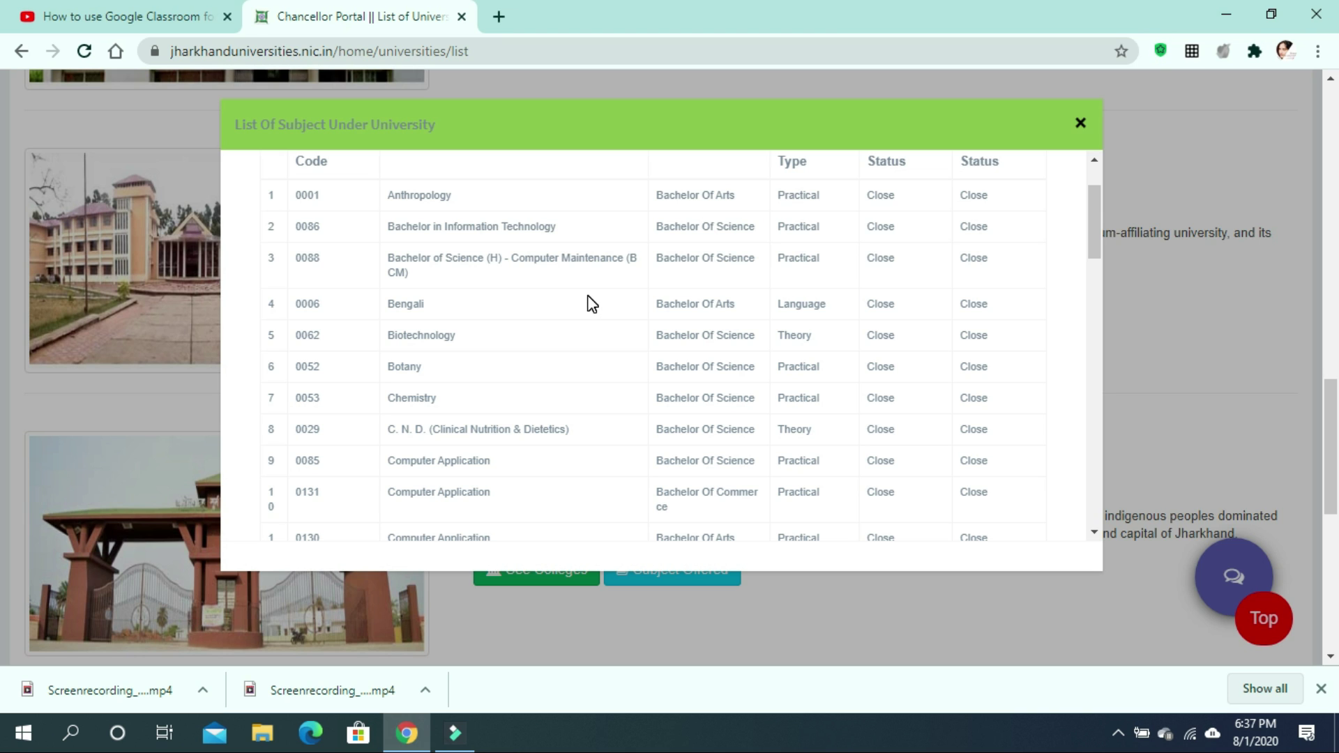
scroll(591, 303, down, 4)
scroll(592, 303, down, 10)
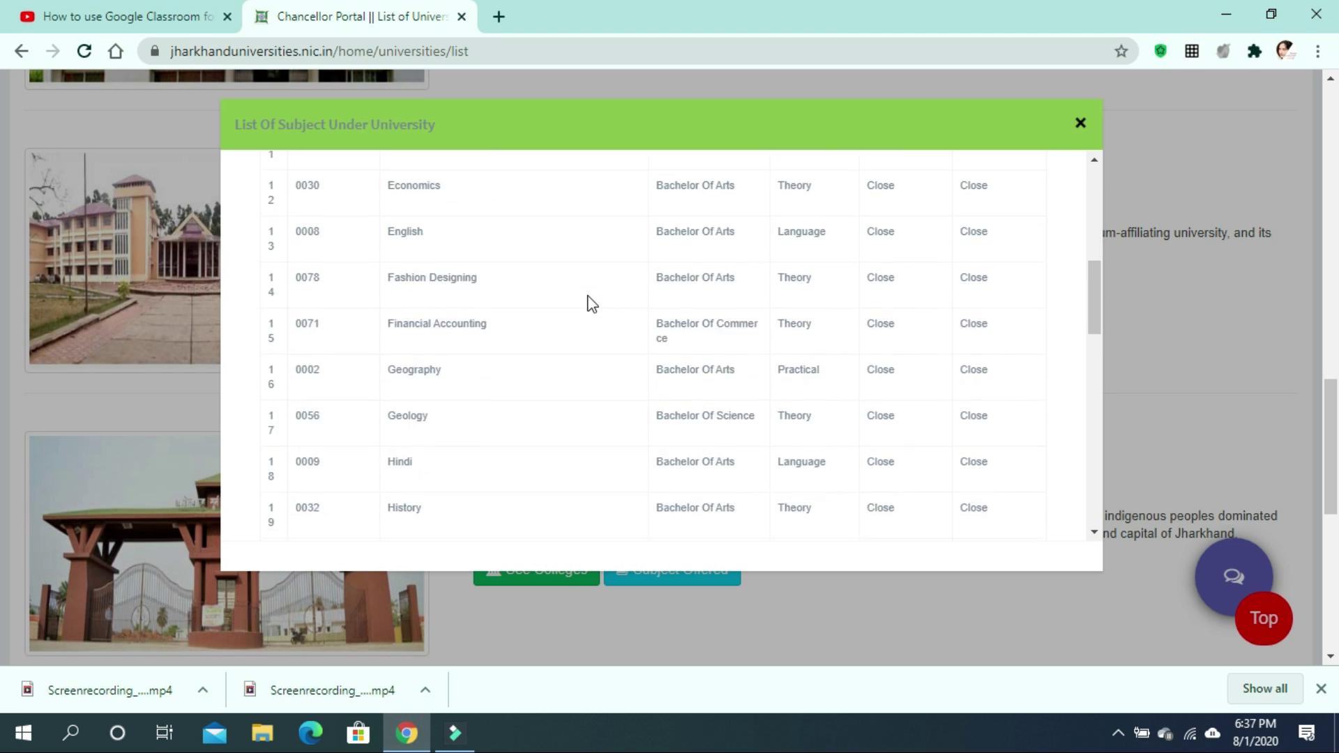
scroll(590, 303, down, 6)
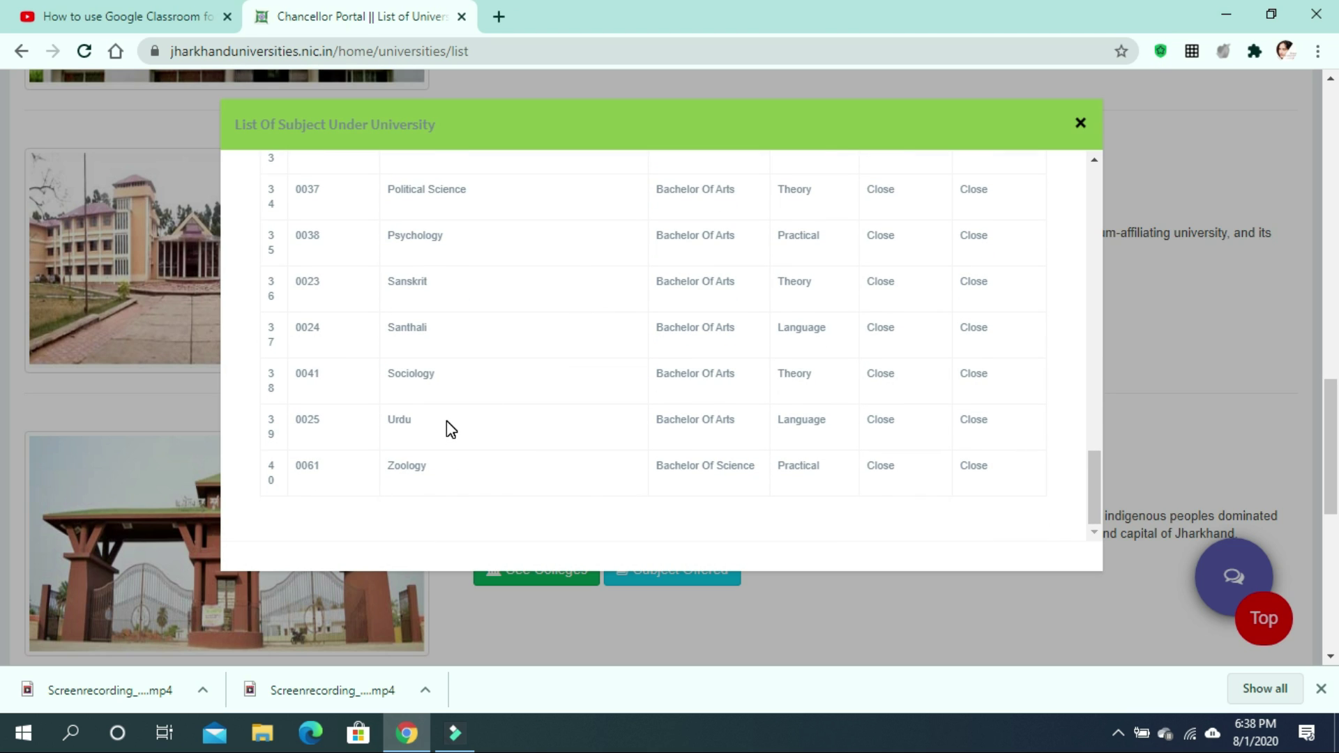
scroll(446, 425, up, 13)
scroll(446, 421, up, 10)
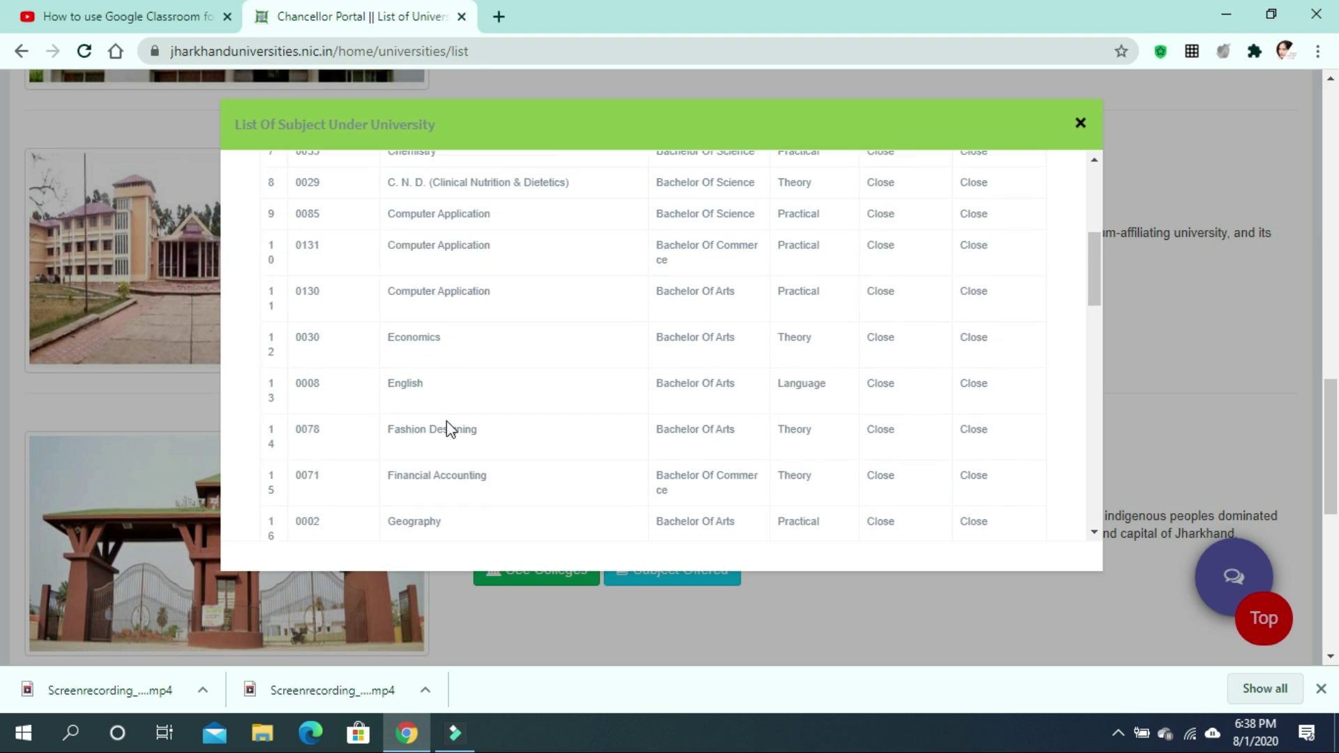
click(1085, 123)
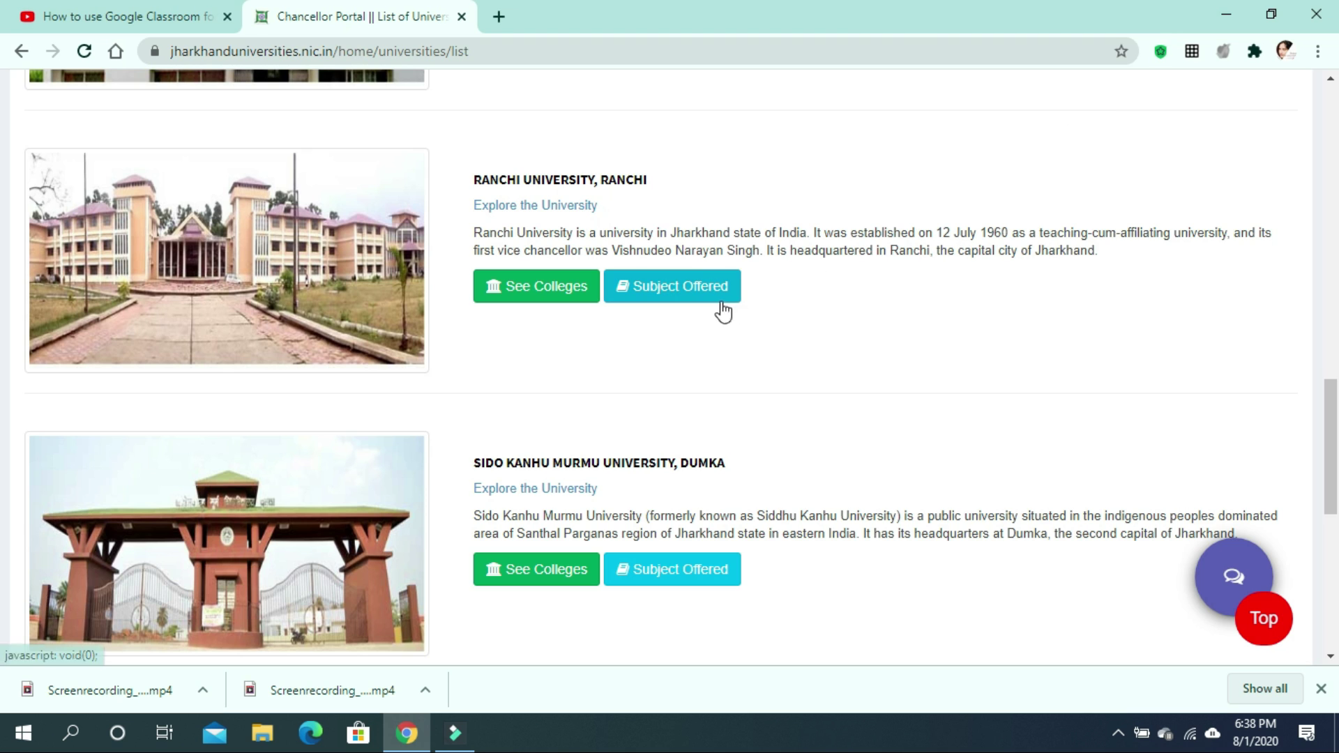
Return to the home page, dismiss the Important Alerts notice and open student registration.
scroll(741, 308, up, 2)
scroll(740, 308, up, 10)
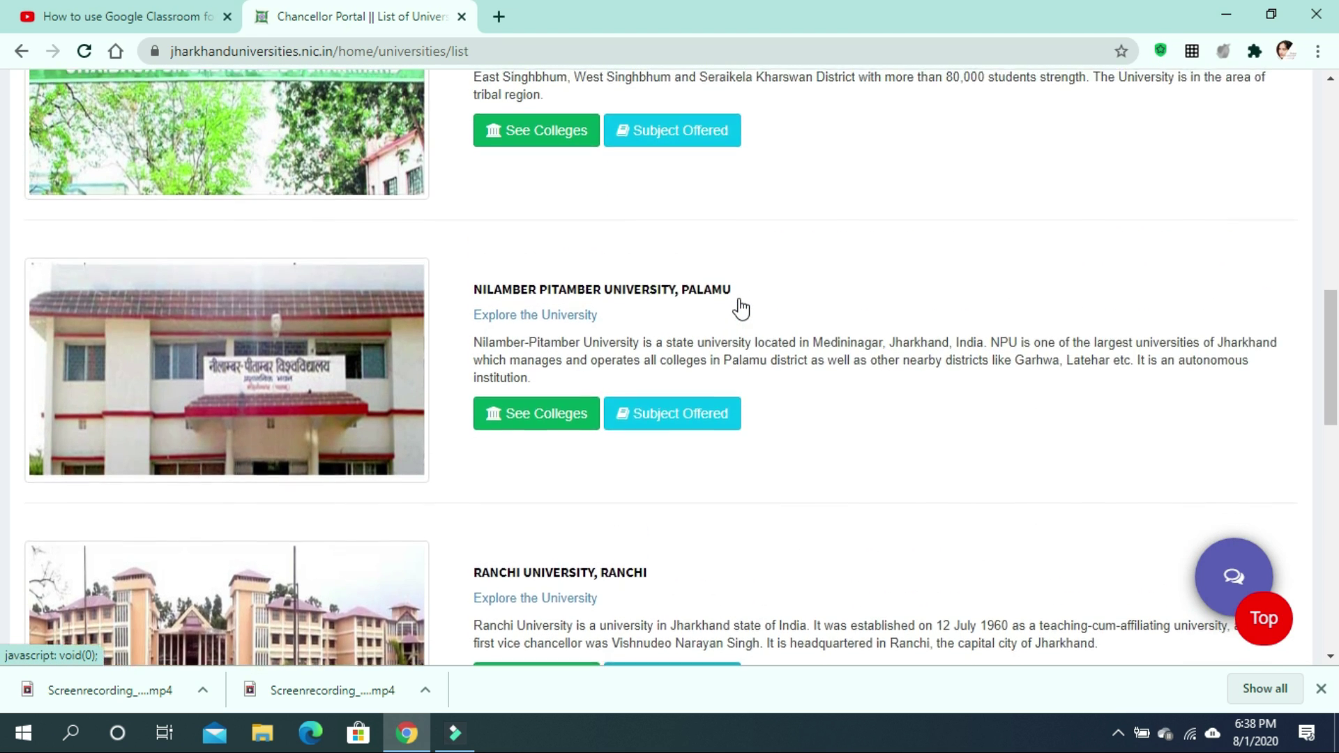
scroll(739, 298, up, 1)
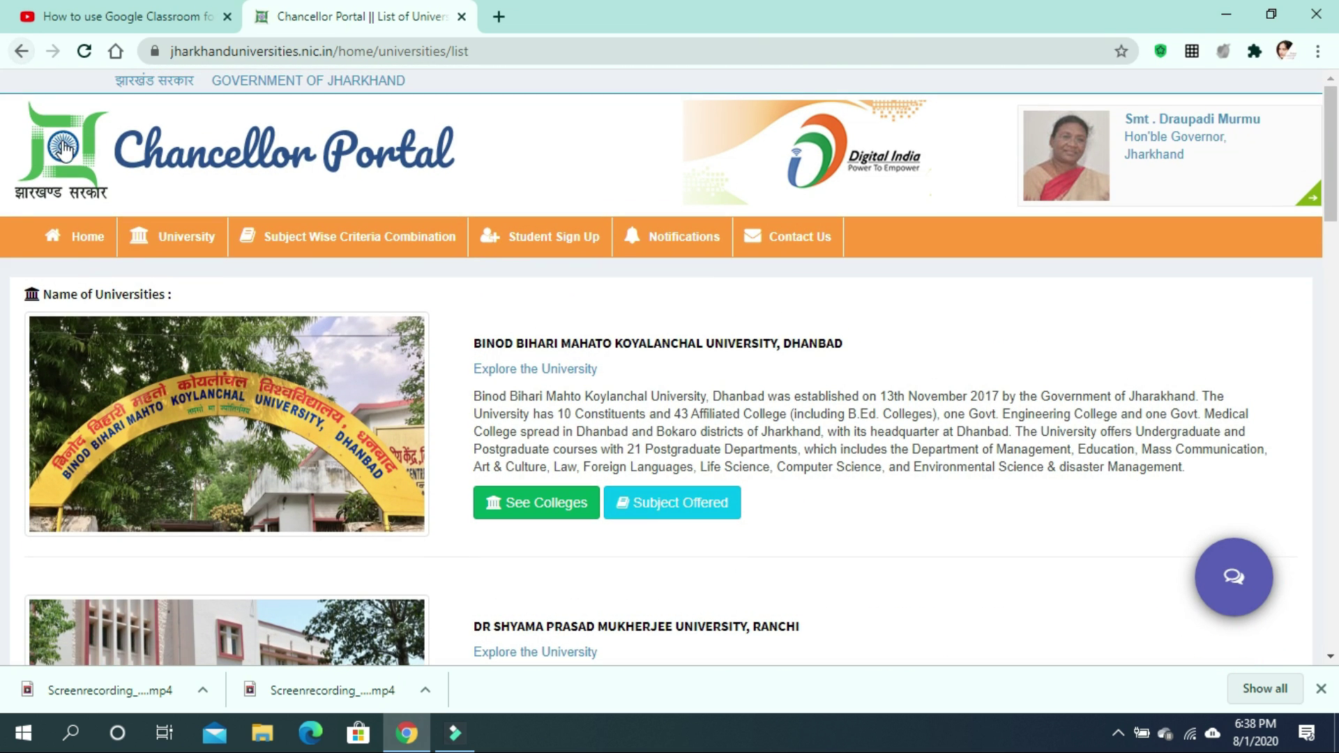
click(75, 245)
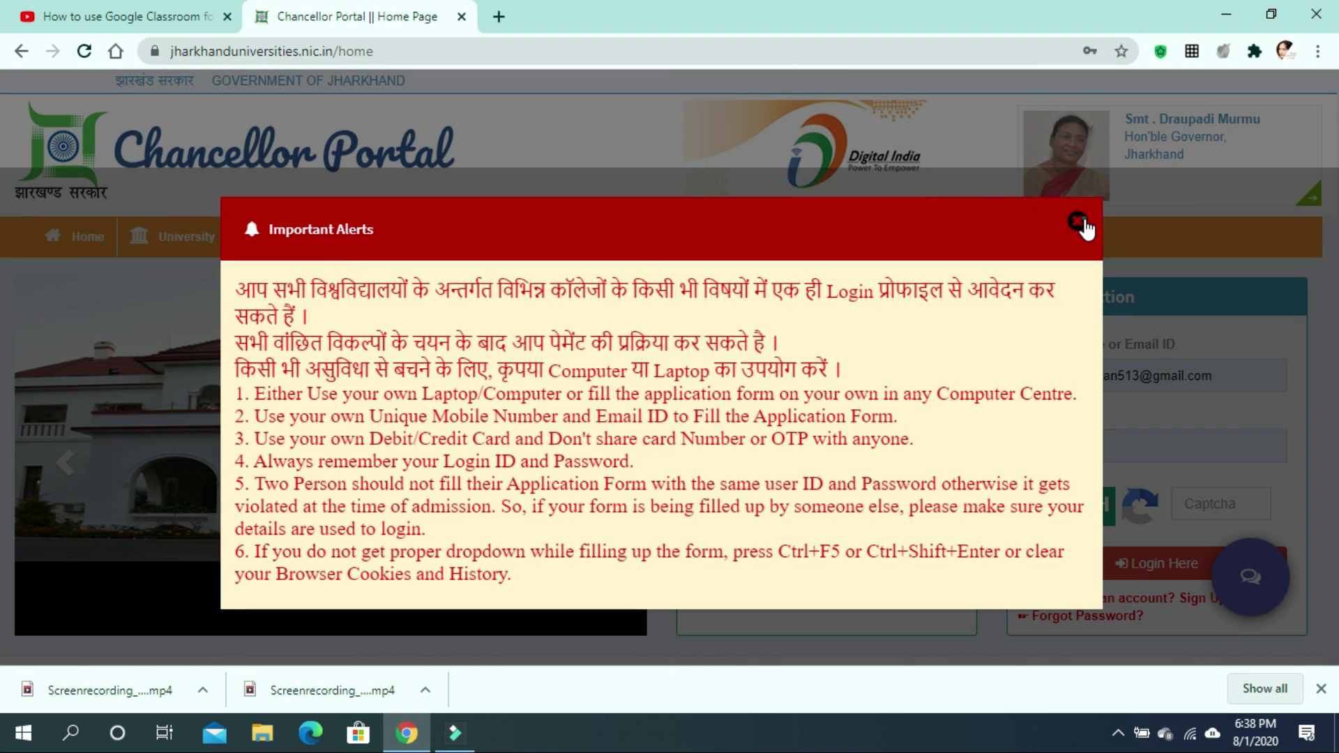
click(1079, 223)
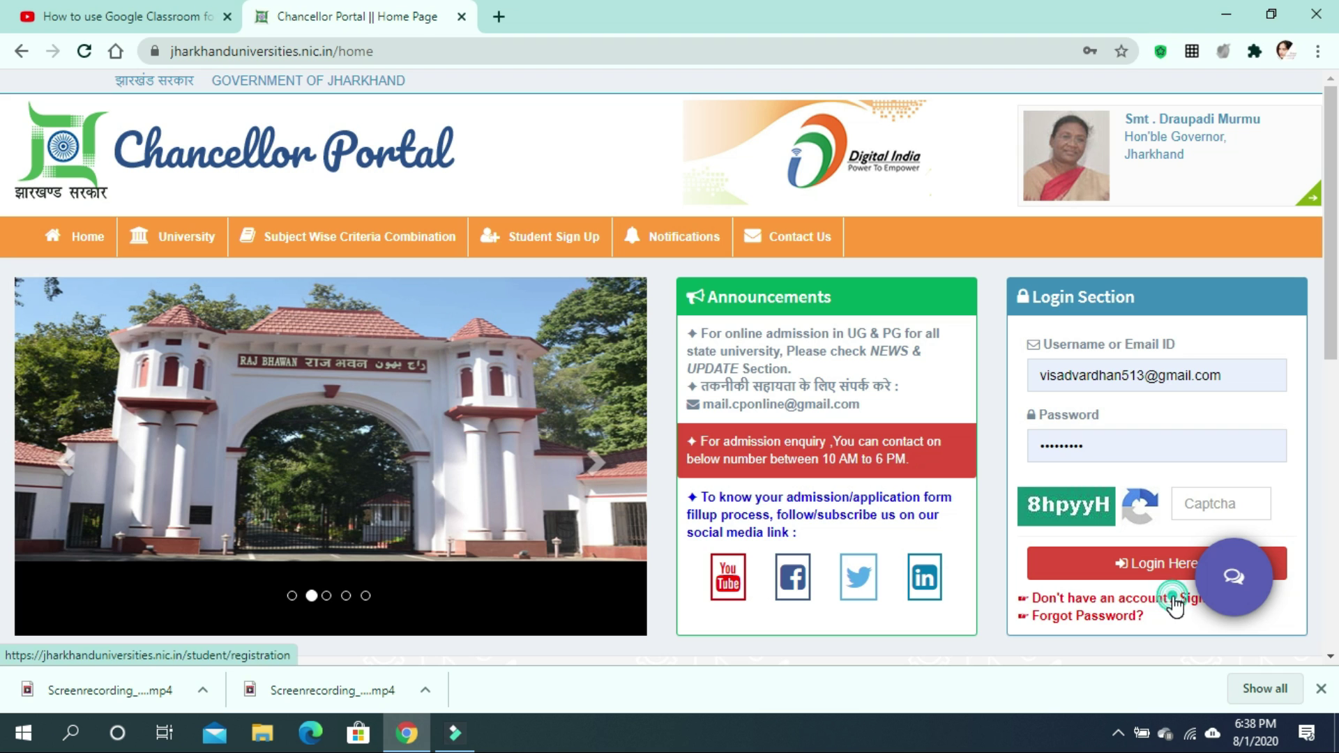
click(1175, 603)
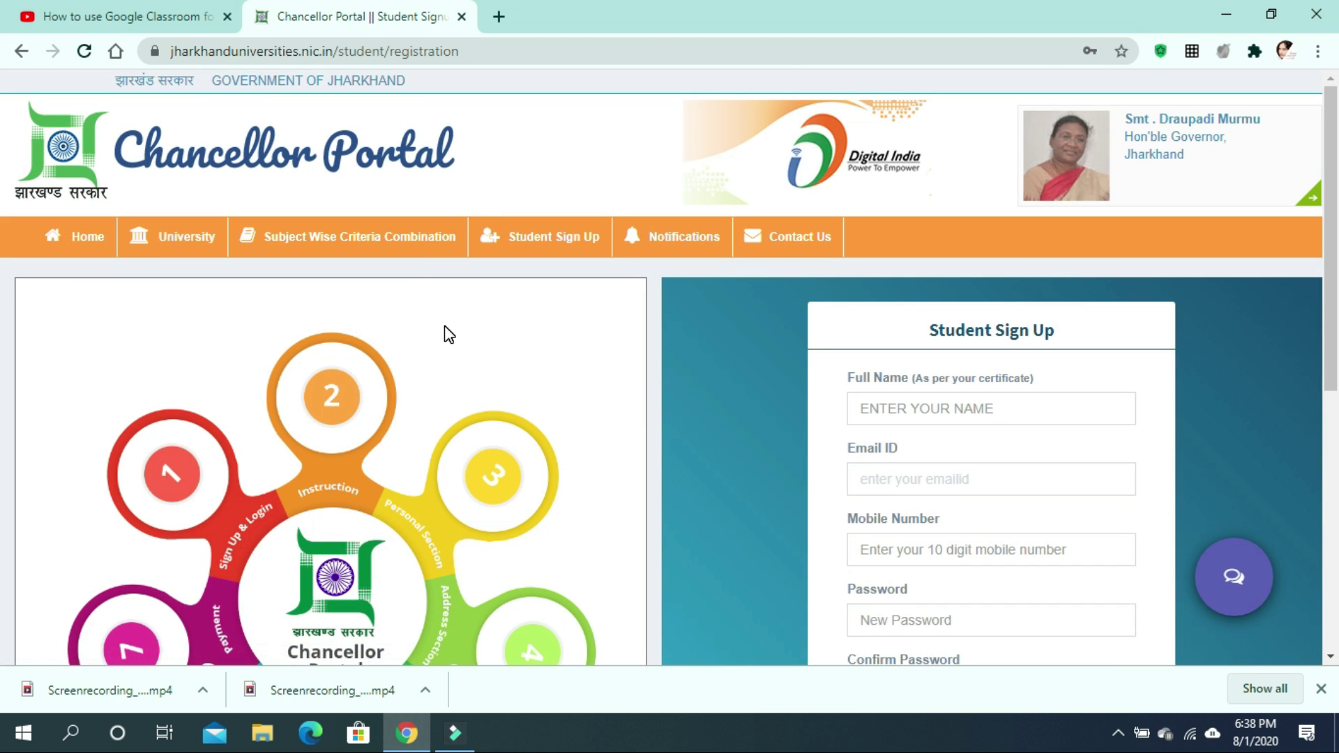
Scroll the Student Sign Up form and place the cursor in the Full Name field.
scroll(447, 334, down, 3)
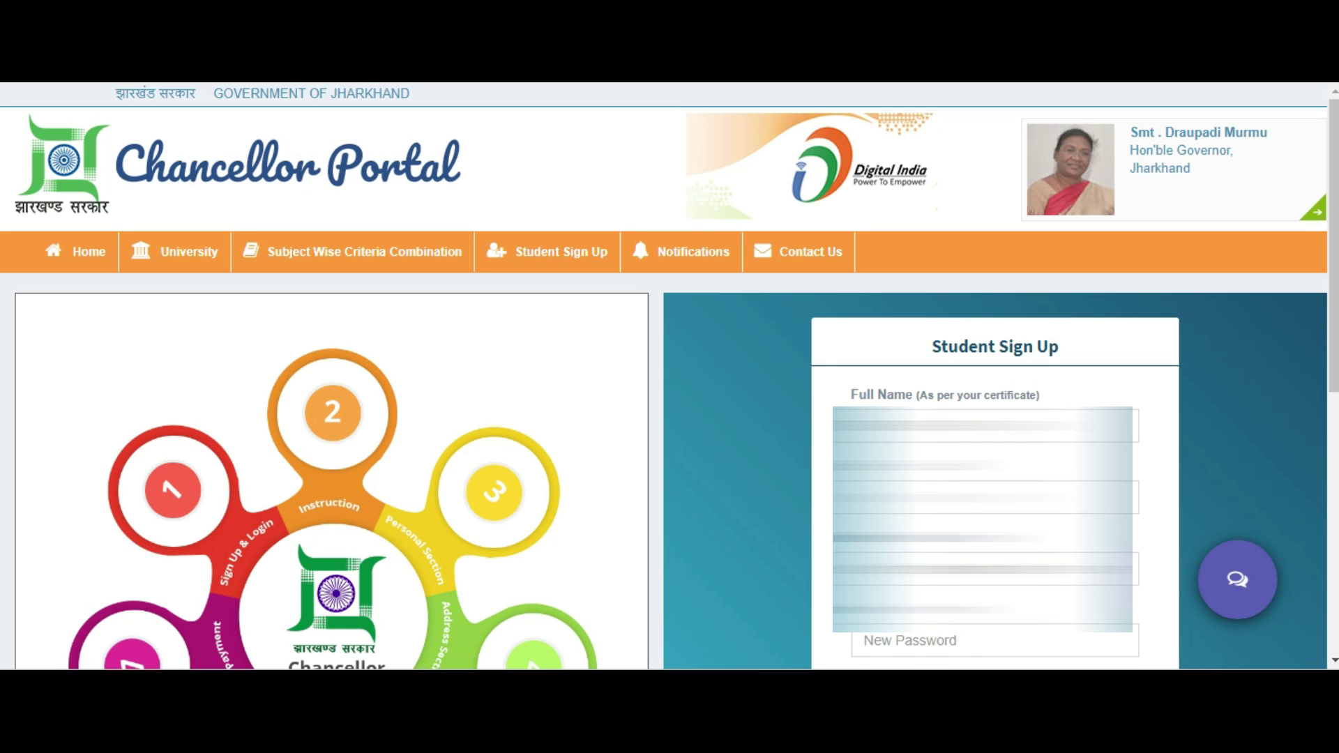
click(985, 426)
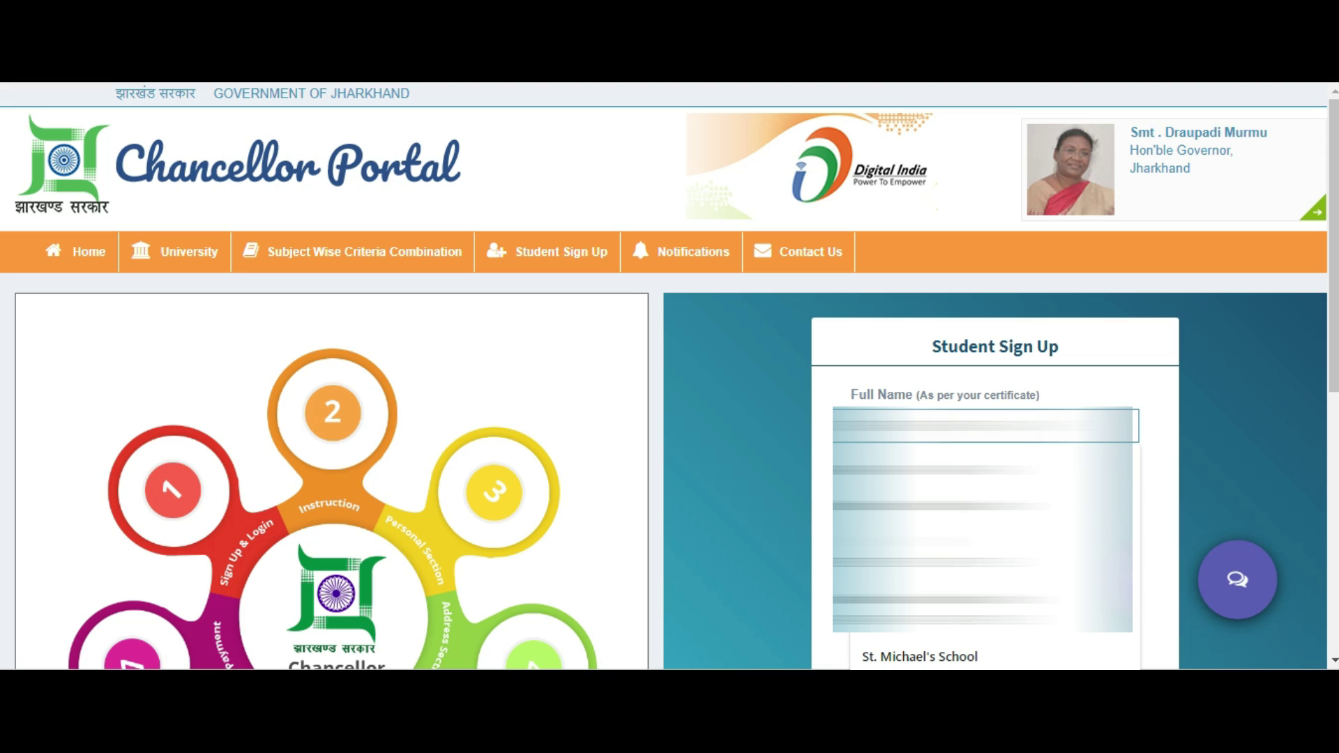
Dismiss the autofill suggestions and enter the new account password.
key(Escape)
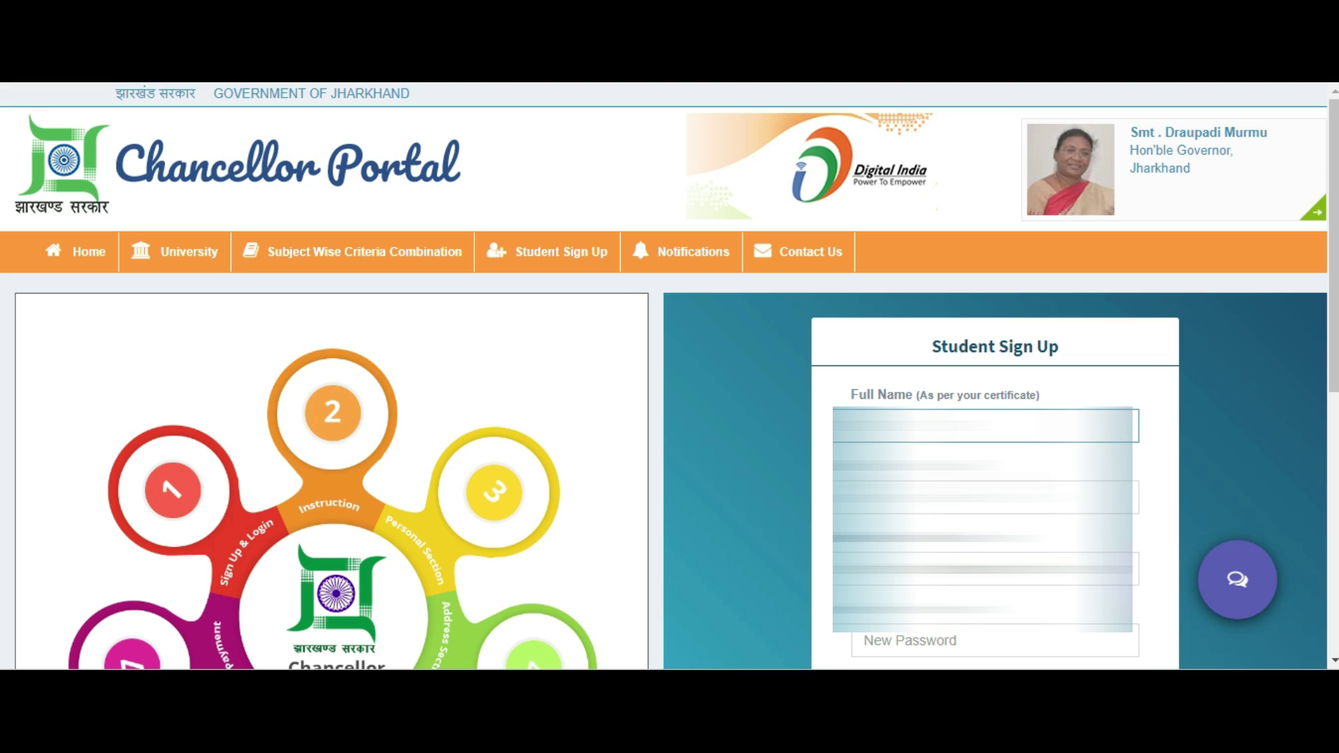
click(985, 497)
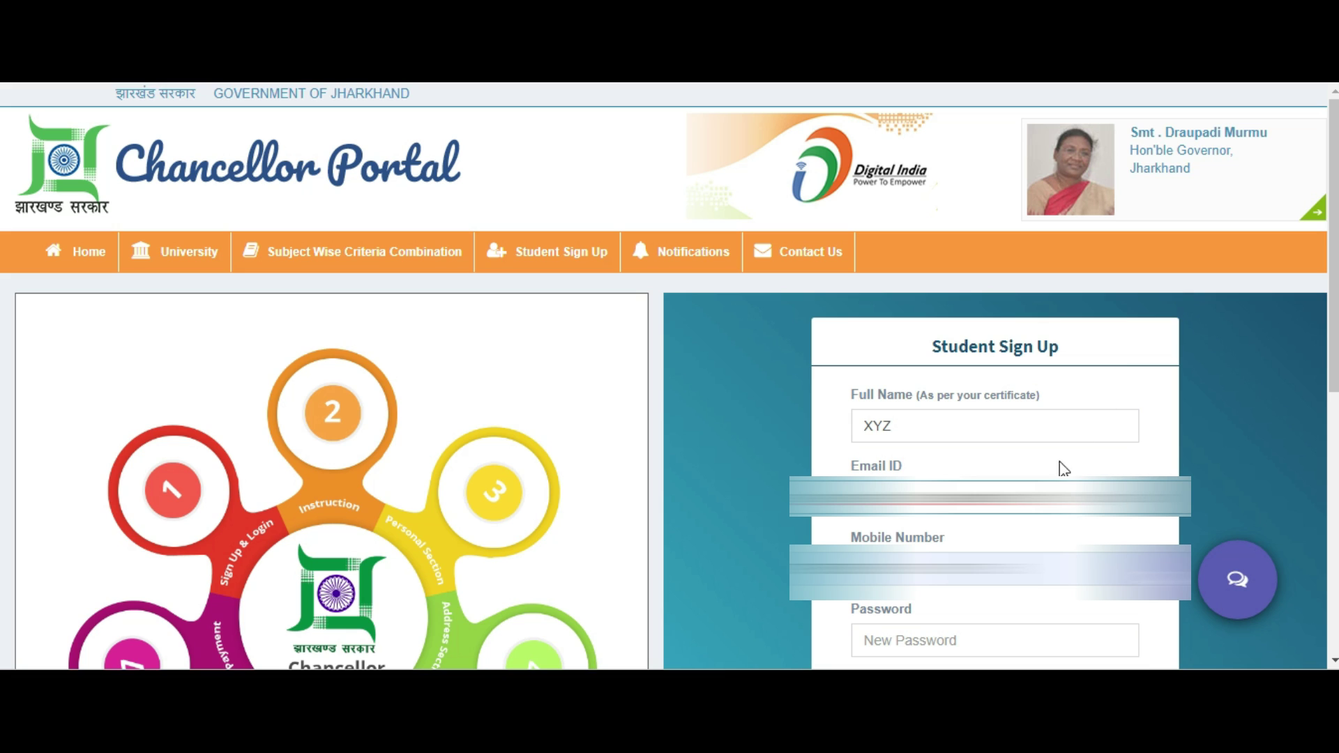
click(941, 645)
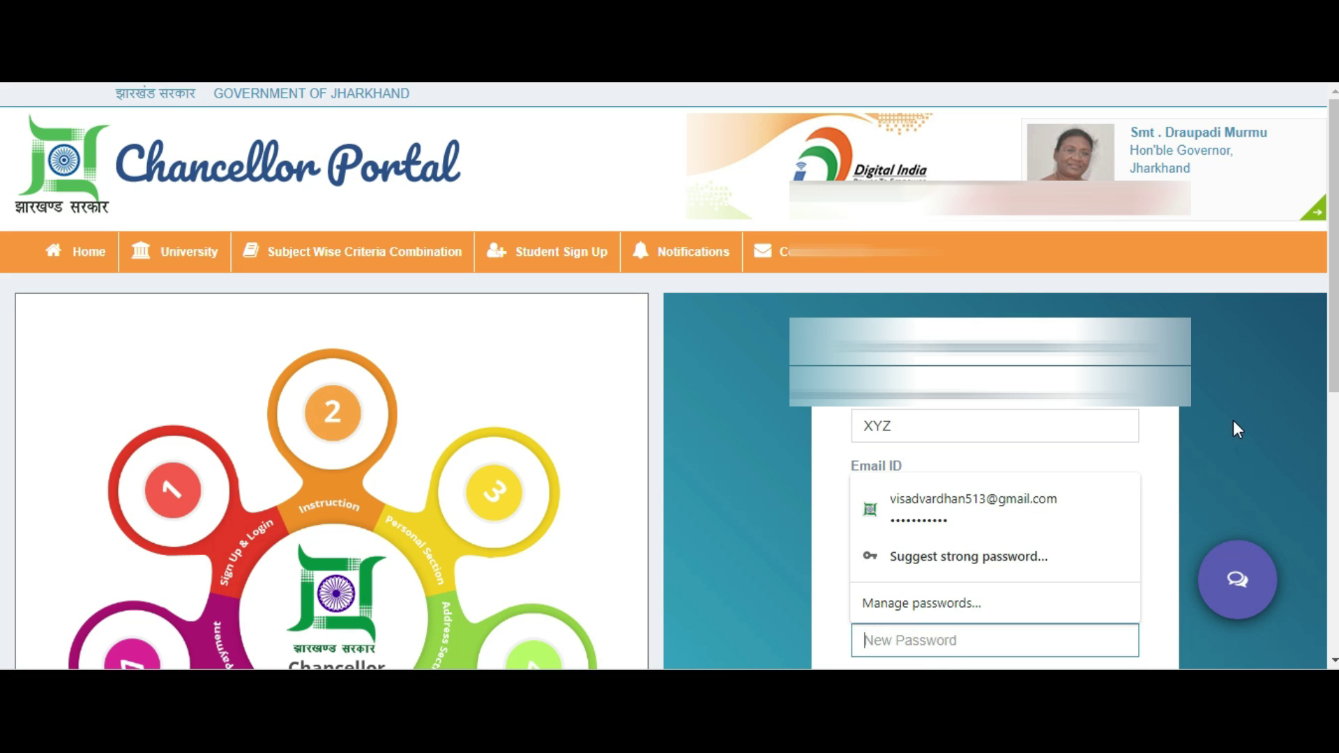
scroll(1233, 422, down, 3)
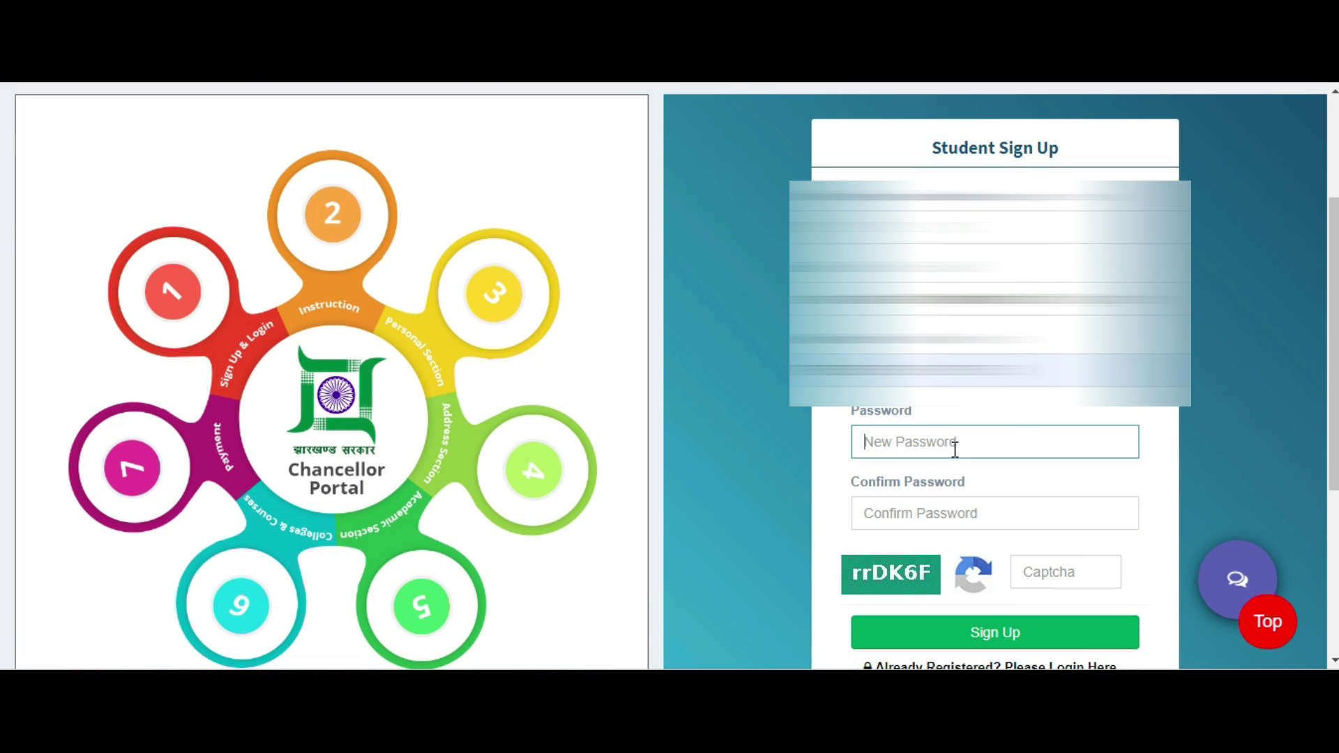
text(•)
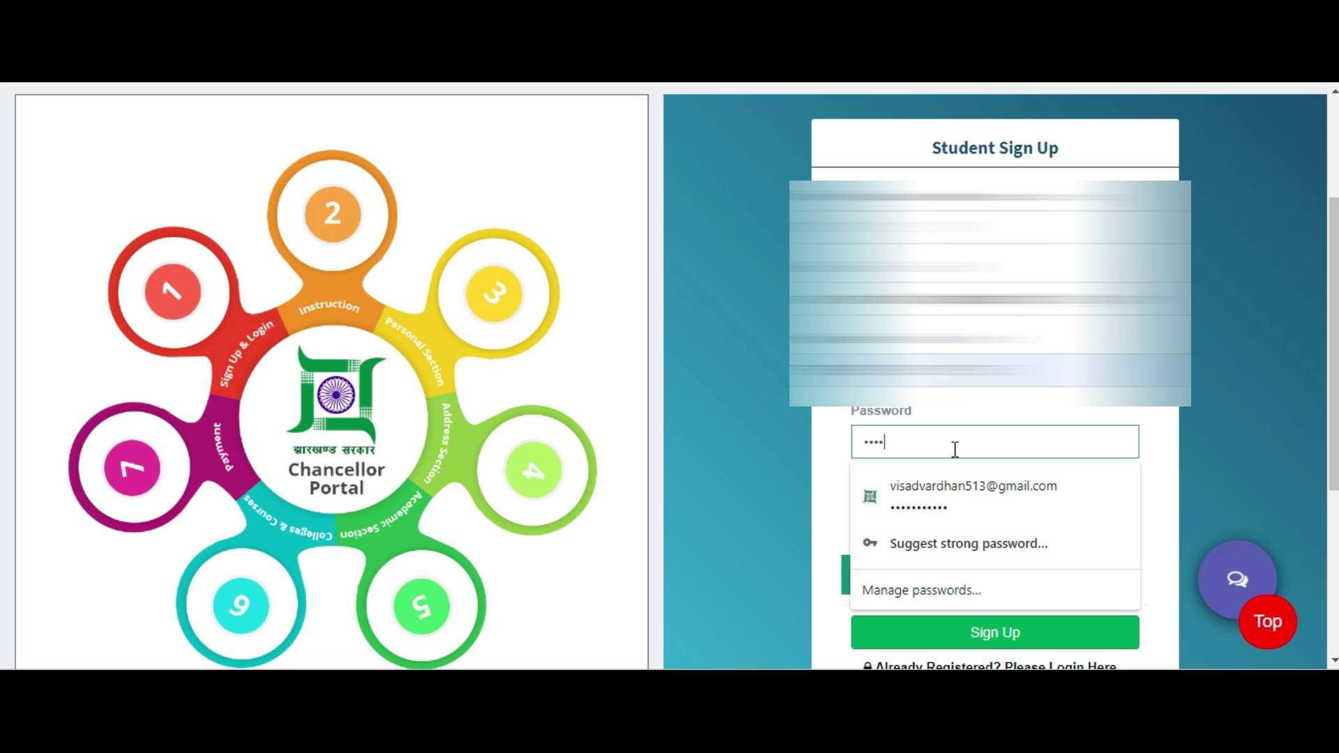
text(•)
Confirm the password, fill in the captcha and submit the sign-up form.
click(1246, 442)
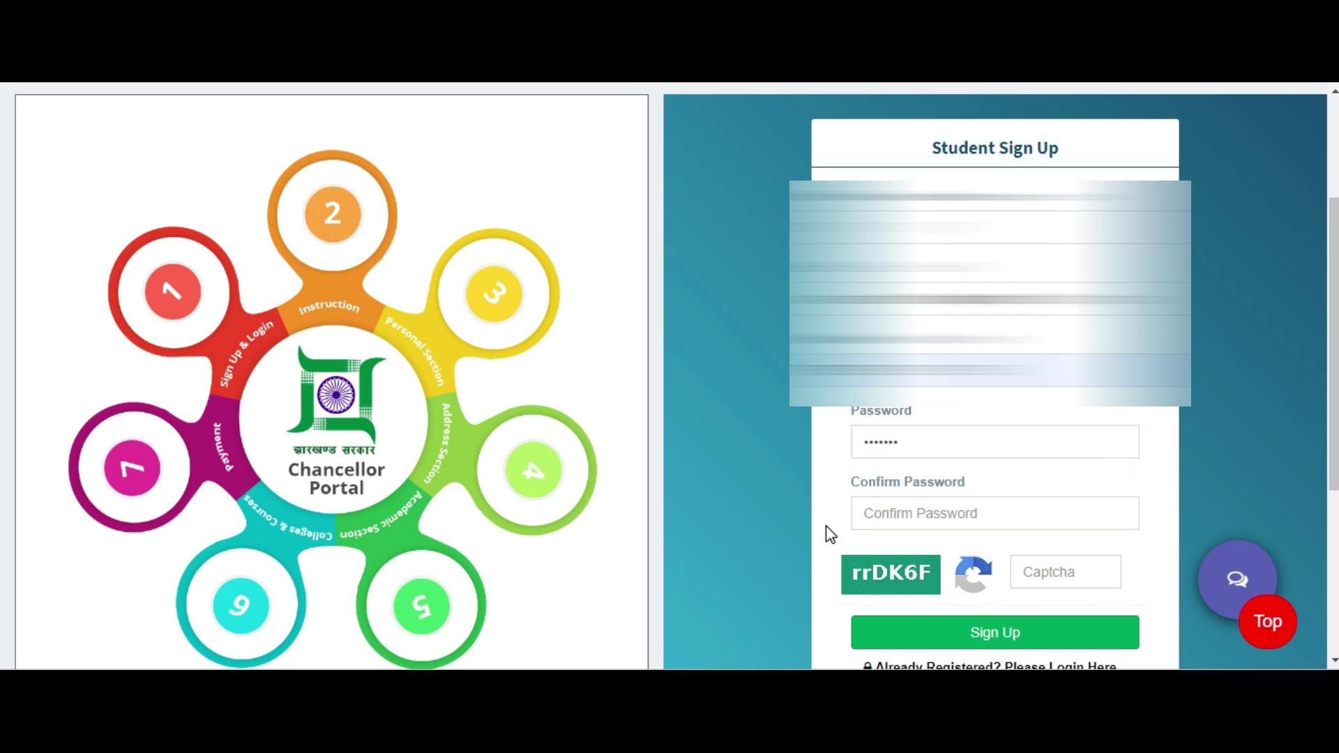
click(898, 513)
text(•)
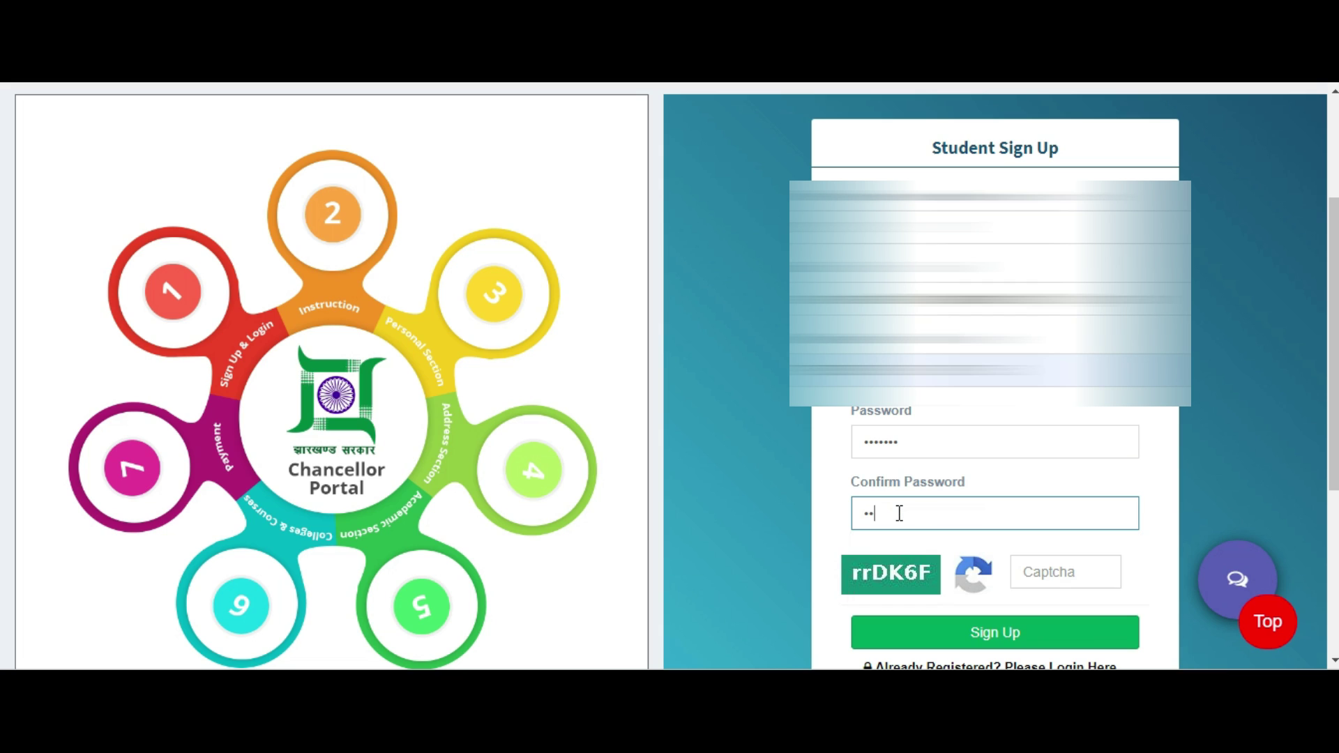
text(•••••)
click(1057, 568)
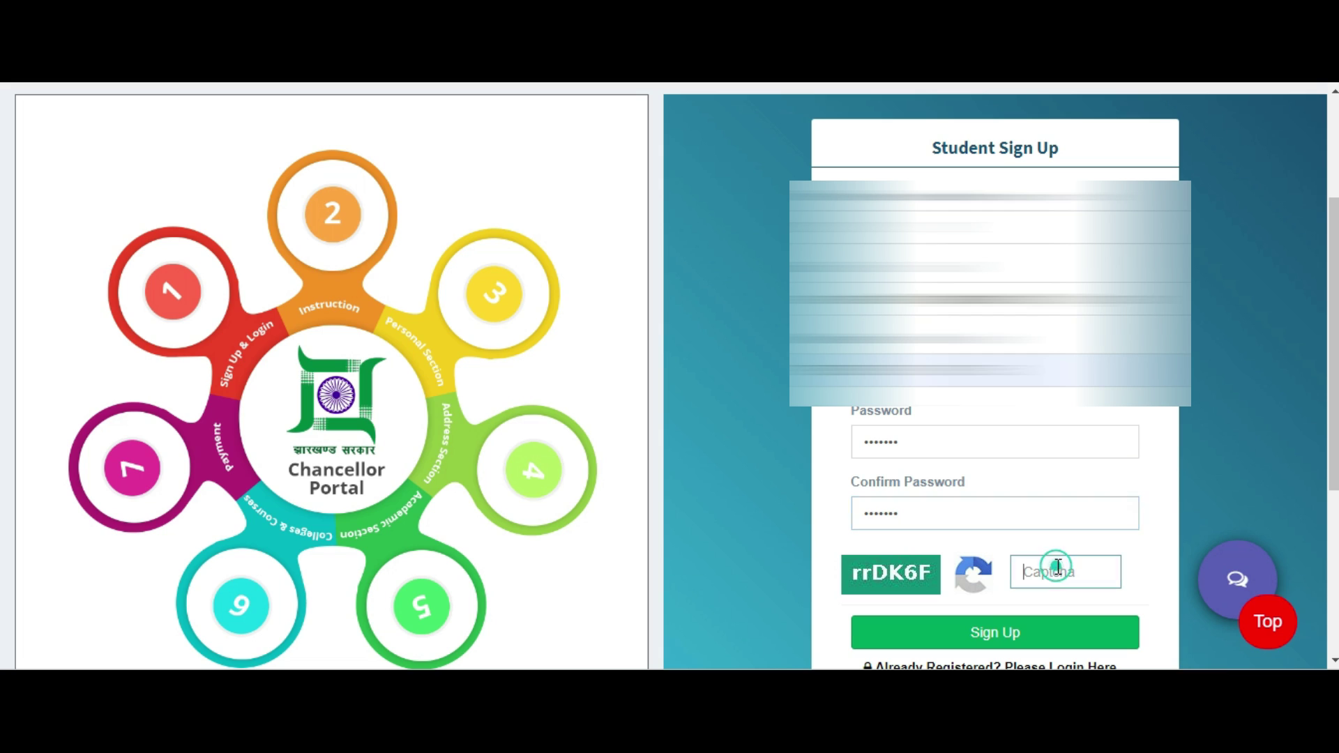
text(rr)
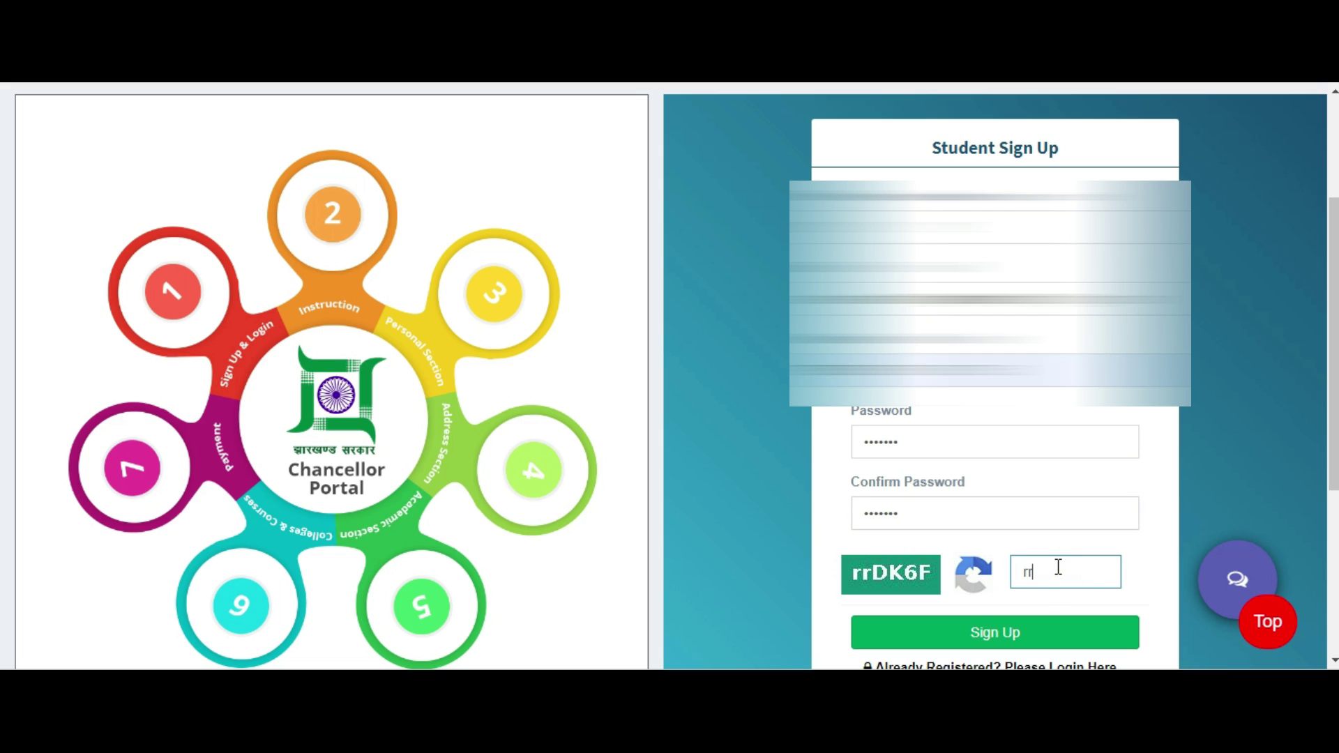
text(DK6F)
scroll(973, 608, down, 2)
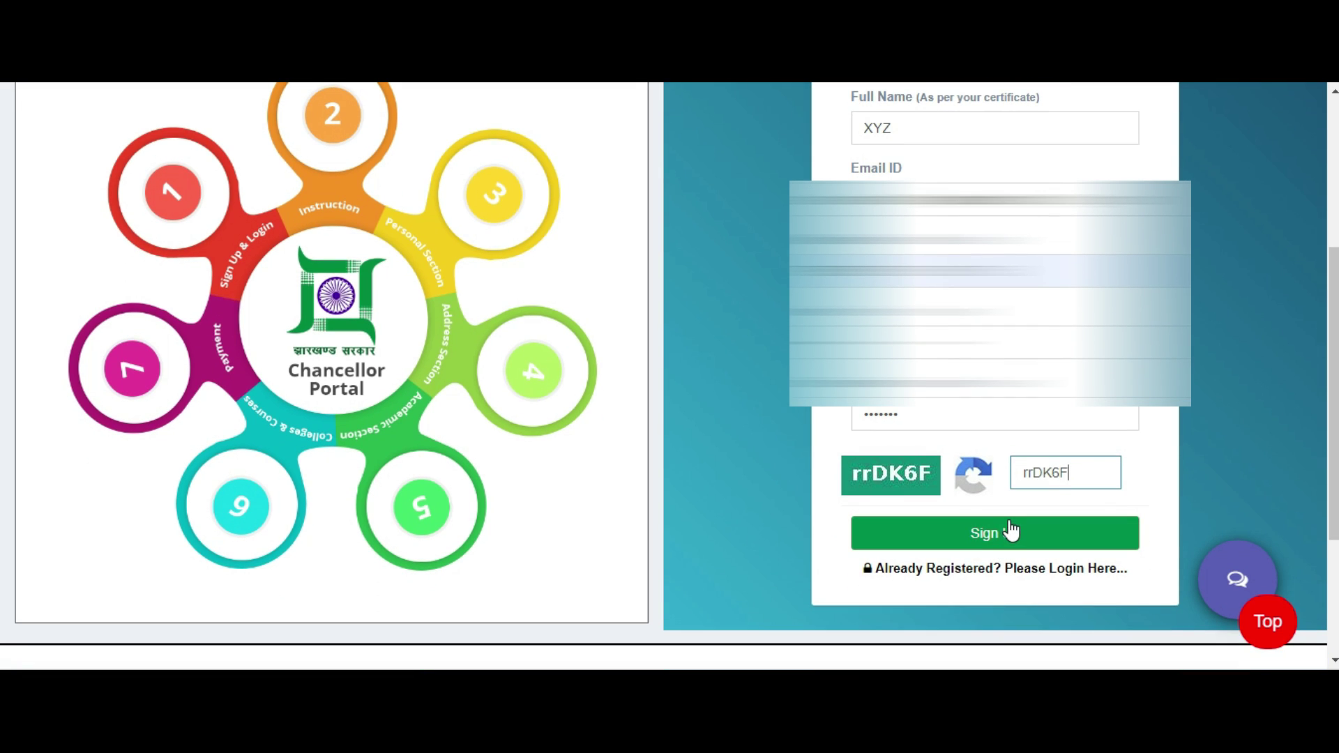
click(1010, 531)
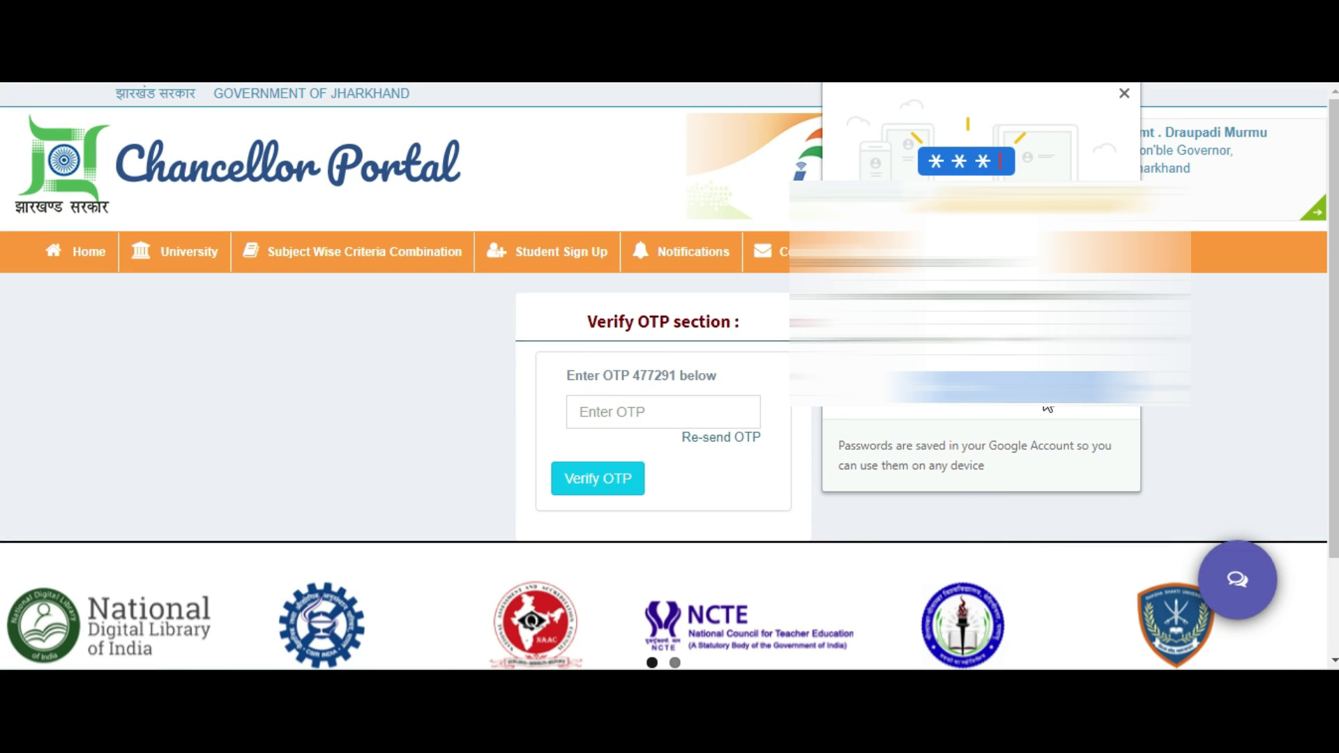
Close the save-password prompt, enter the displayed OTP and verify the registration.
click(1030, 388)
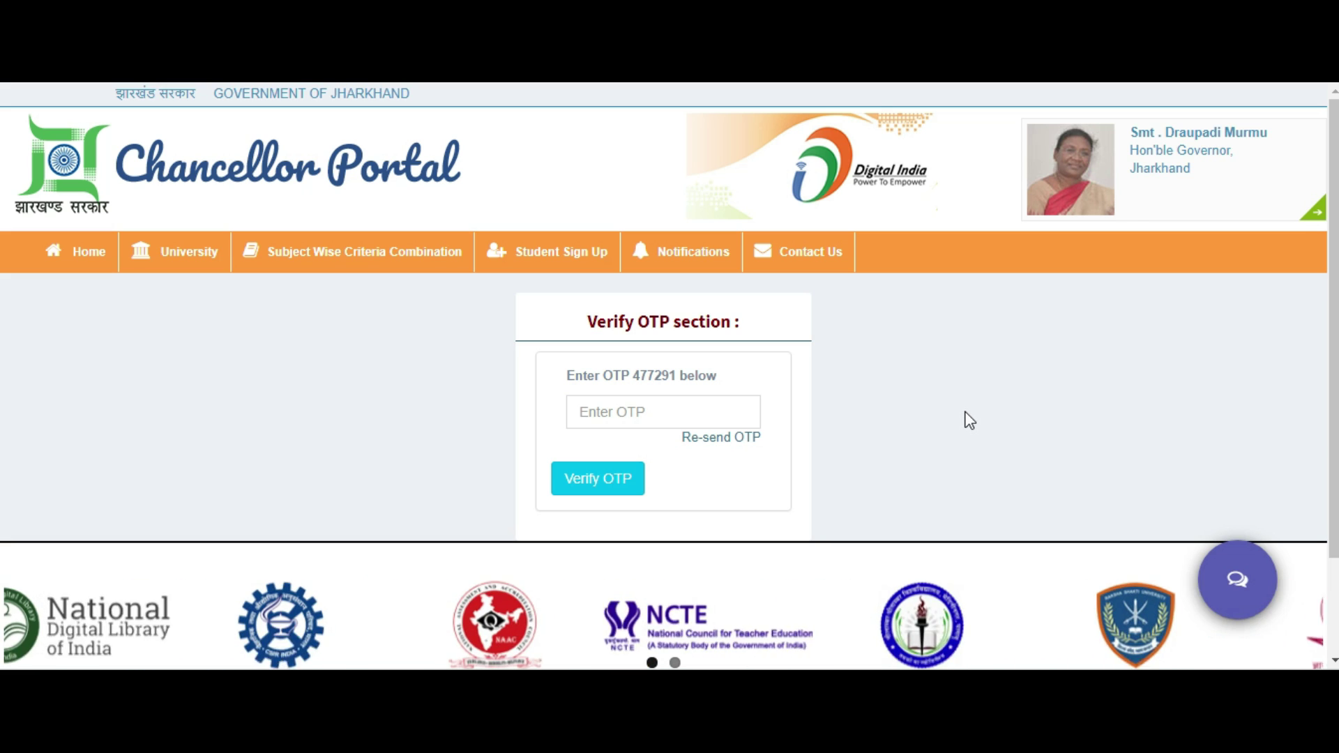
click(654, 414)
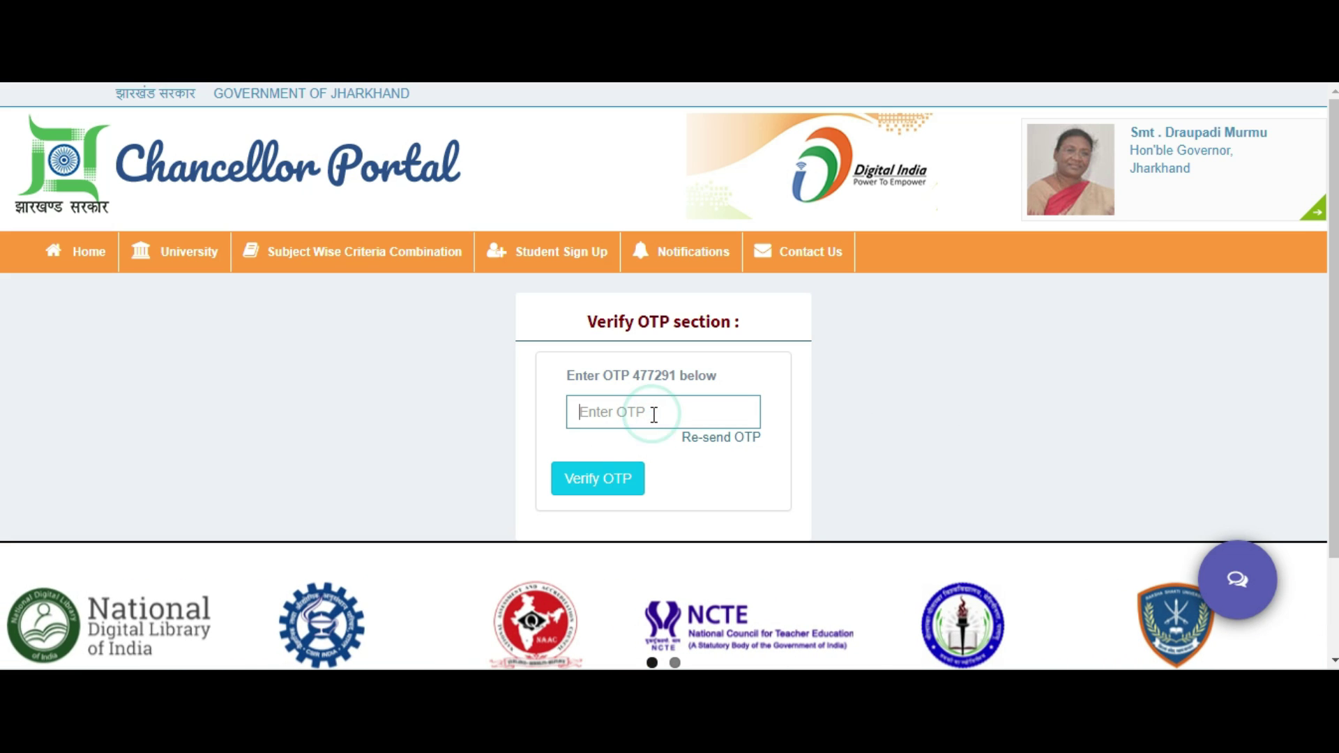
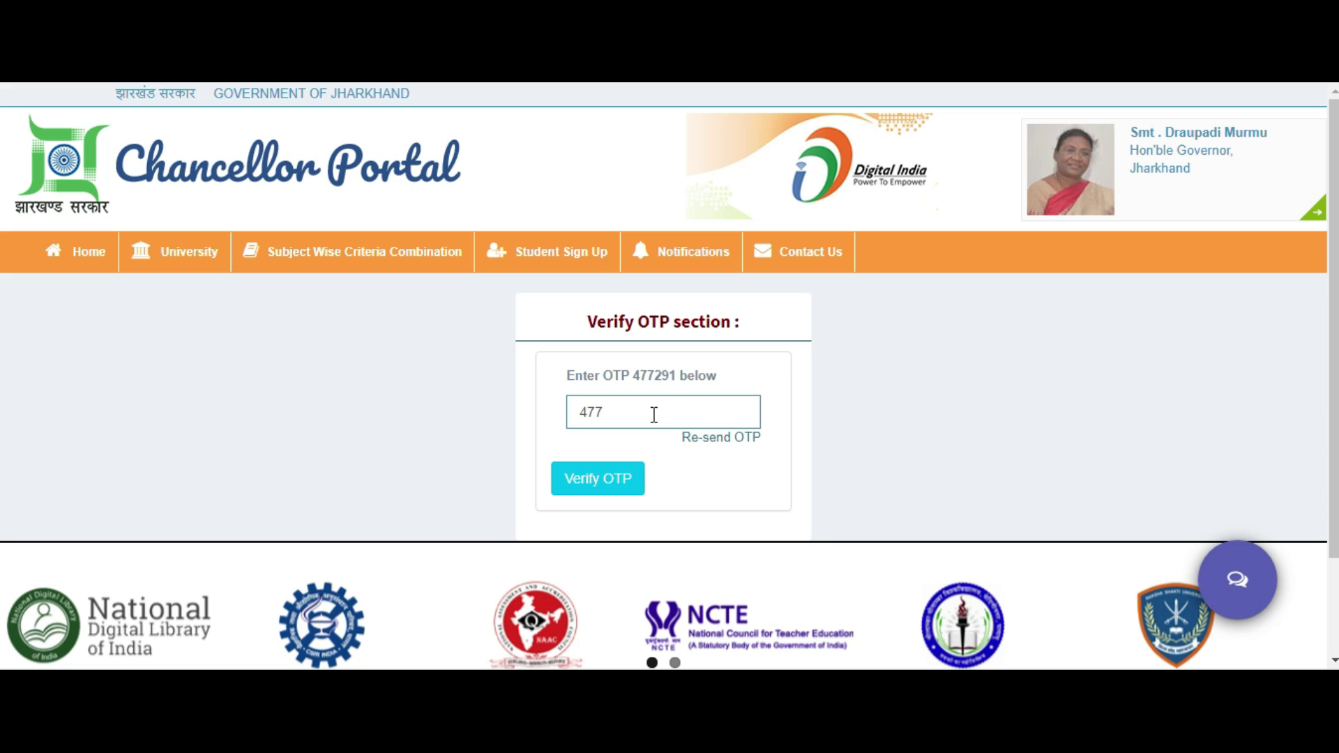
click(635, 495)
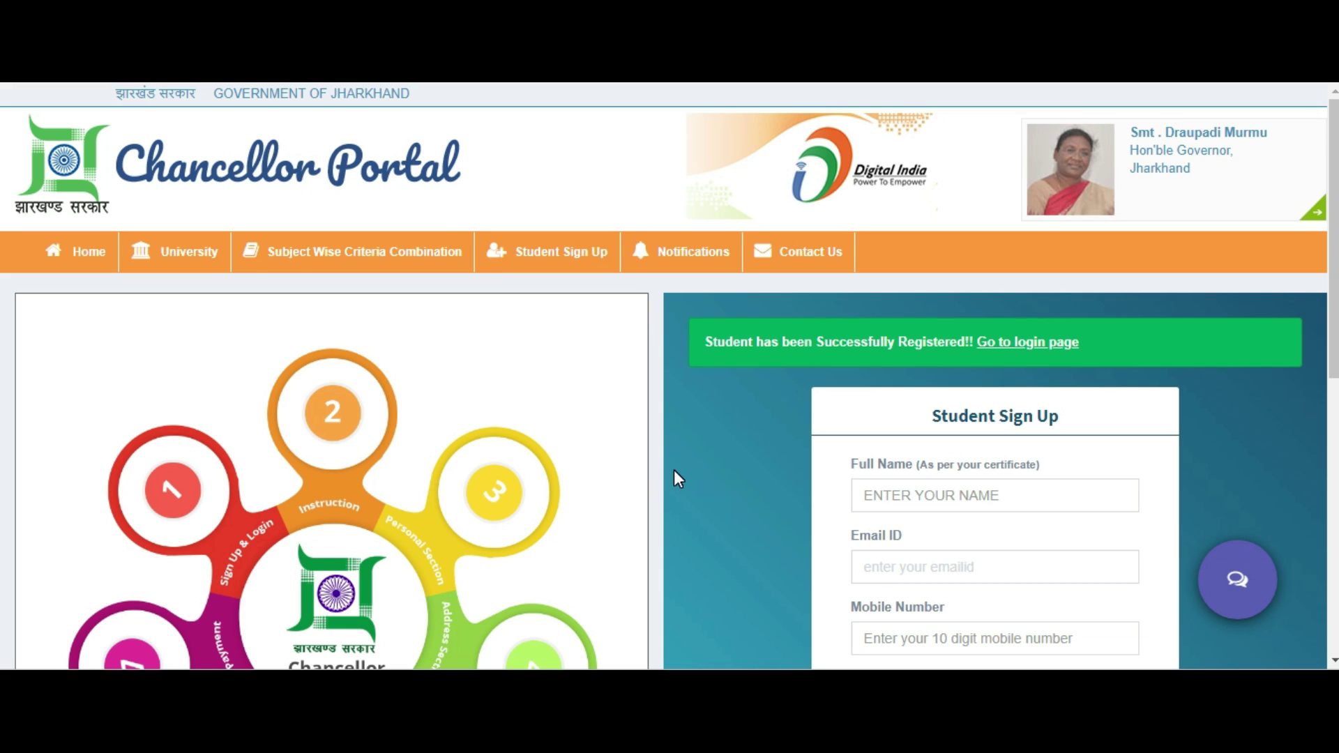
Follow the 'Already Registered? Please Login Here...' link at the bottom of the sign-up page.
scroll(710, 467, down, 1)
scroll(709, 469, down, 1)
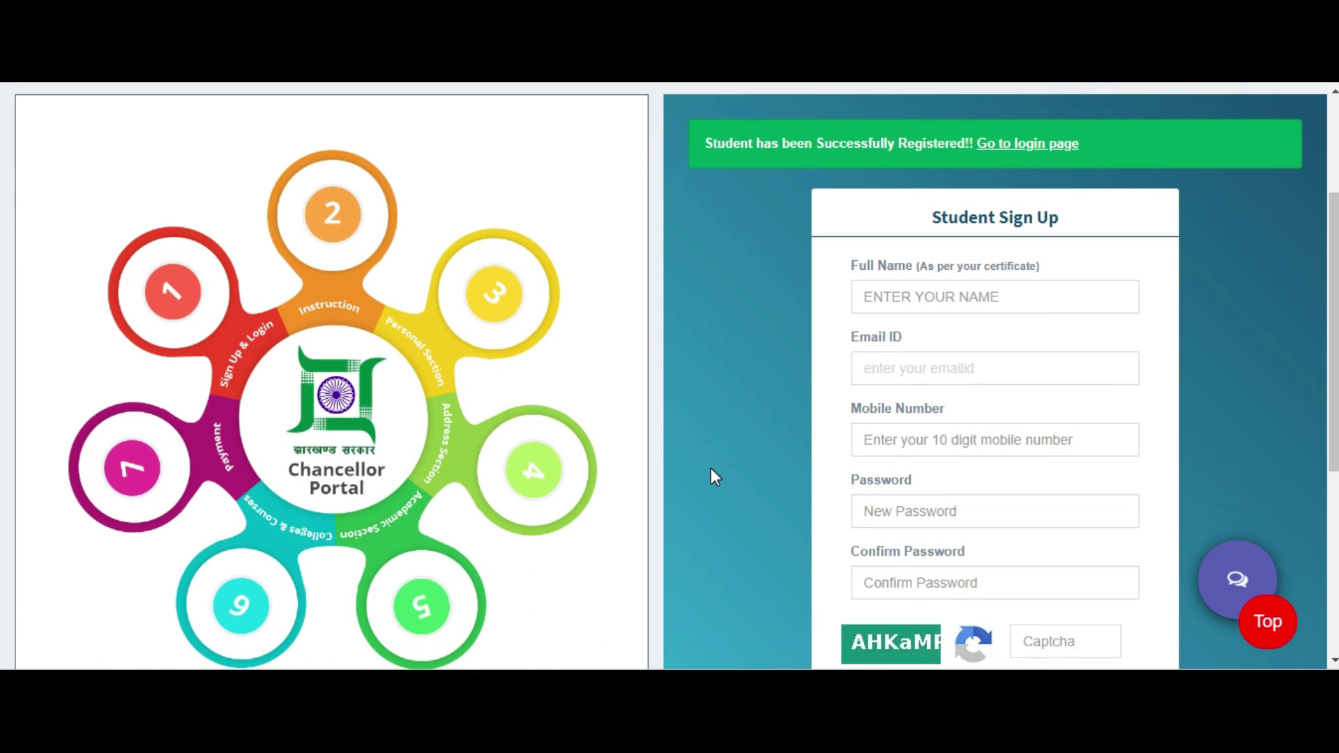
scroll(710, 469, down, 1)
scroll(711, 468, down, 1)
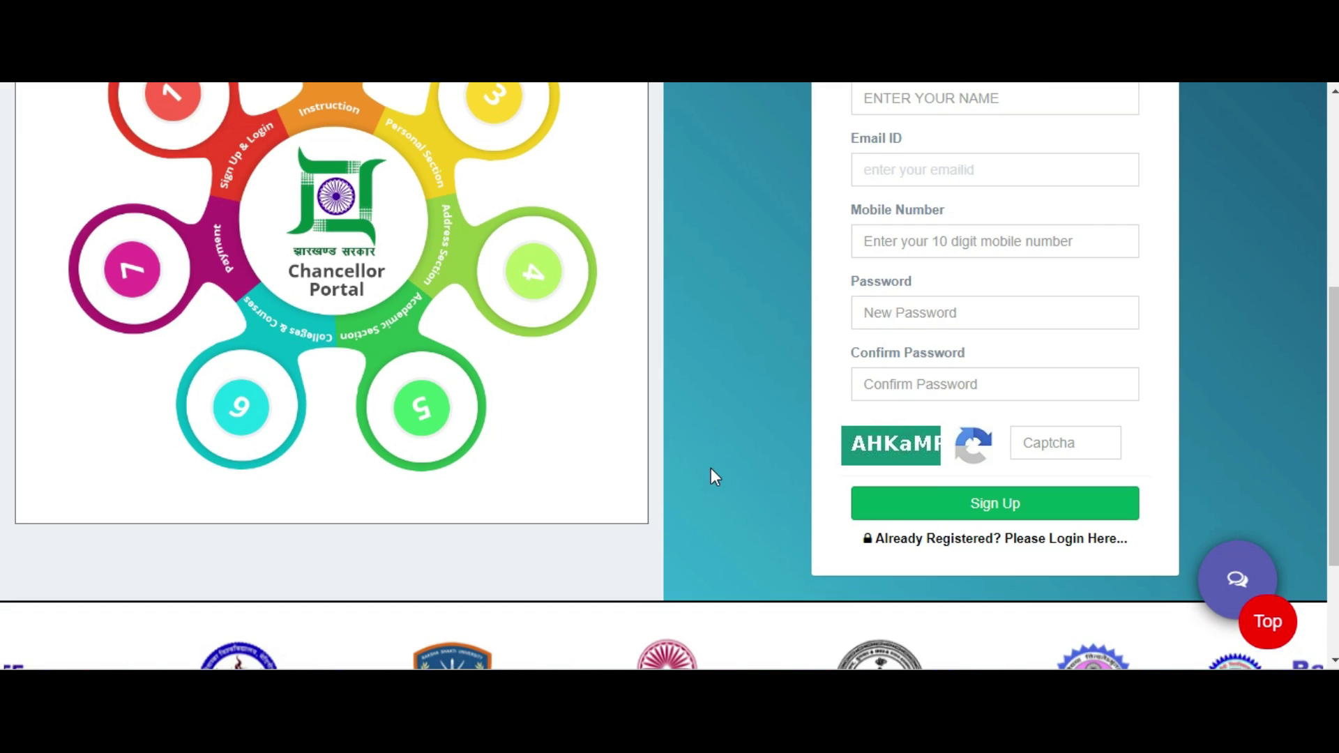
scroll(711, 469, up, 2)
scroll(710, 468, up, 3)
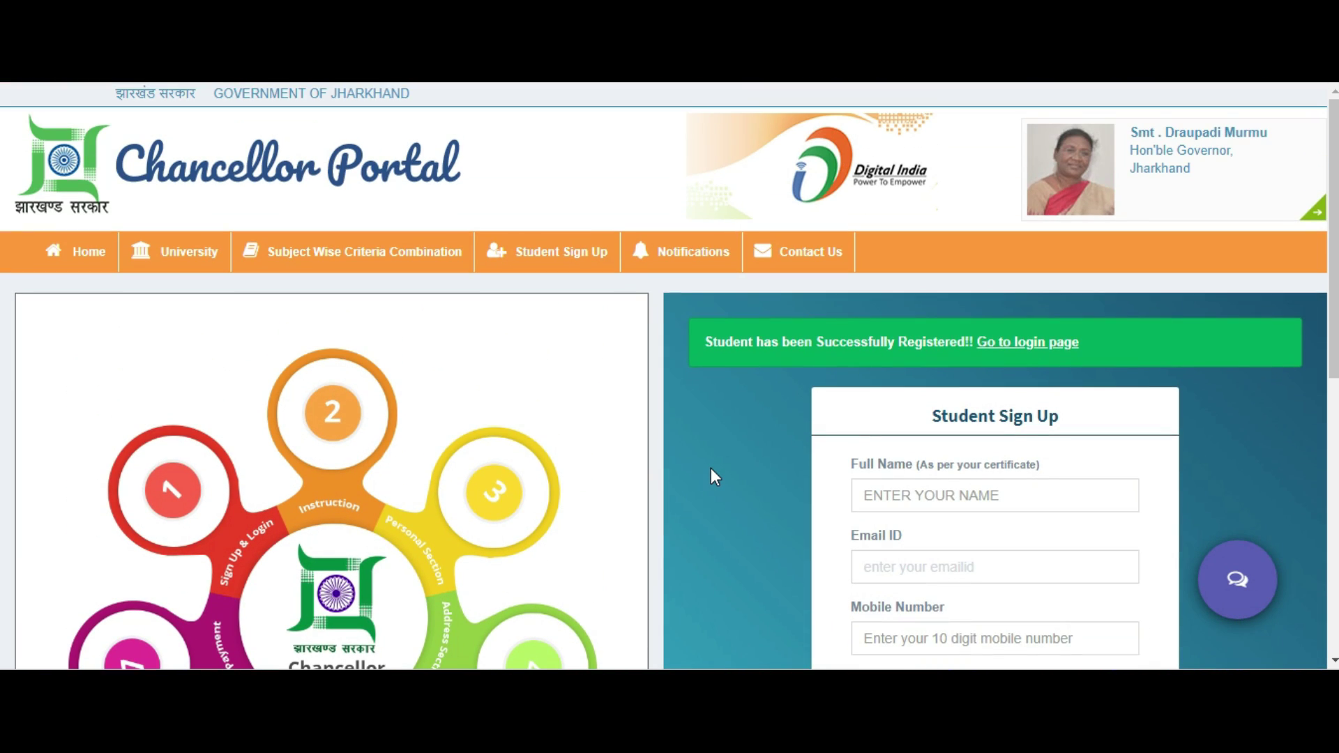
scroll(762, 402, down, 3)
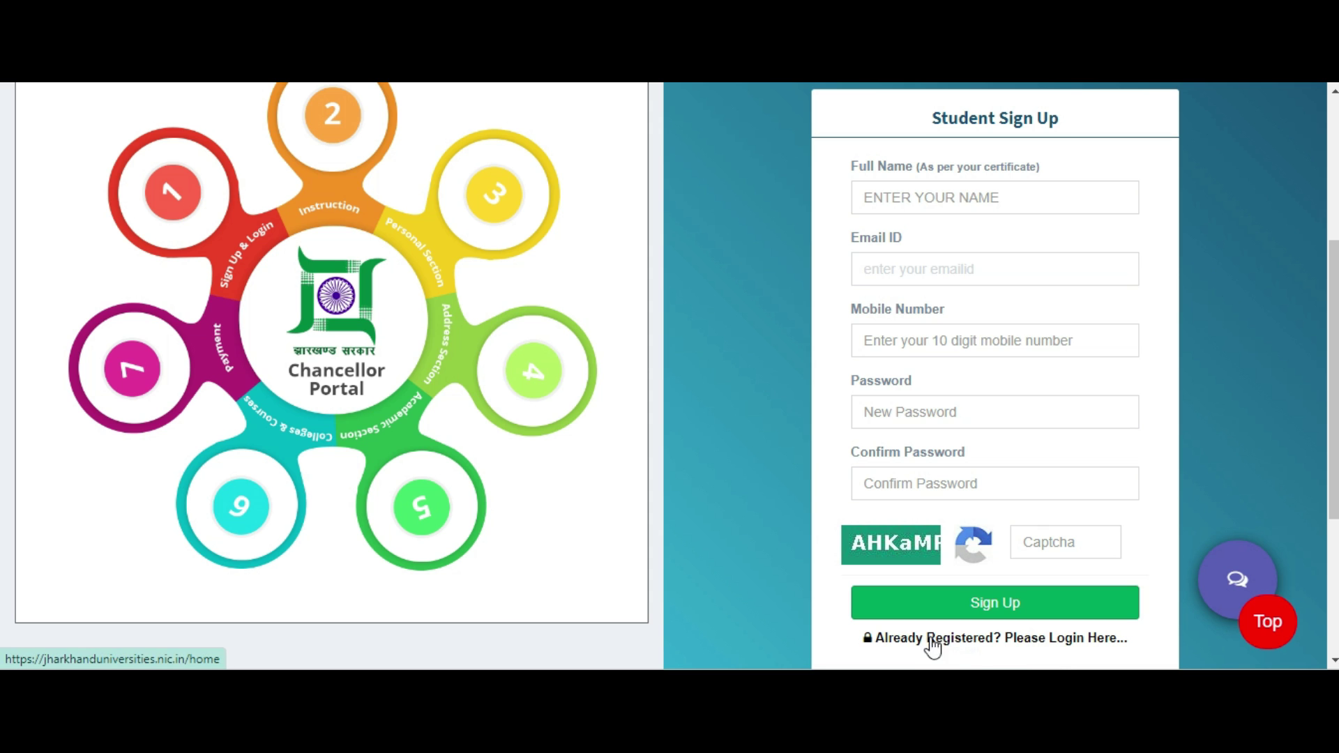
scroll(880, 406, down, 3)
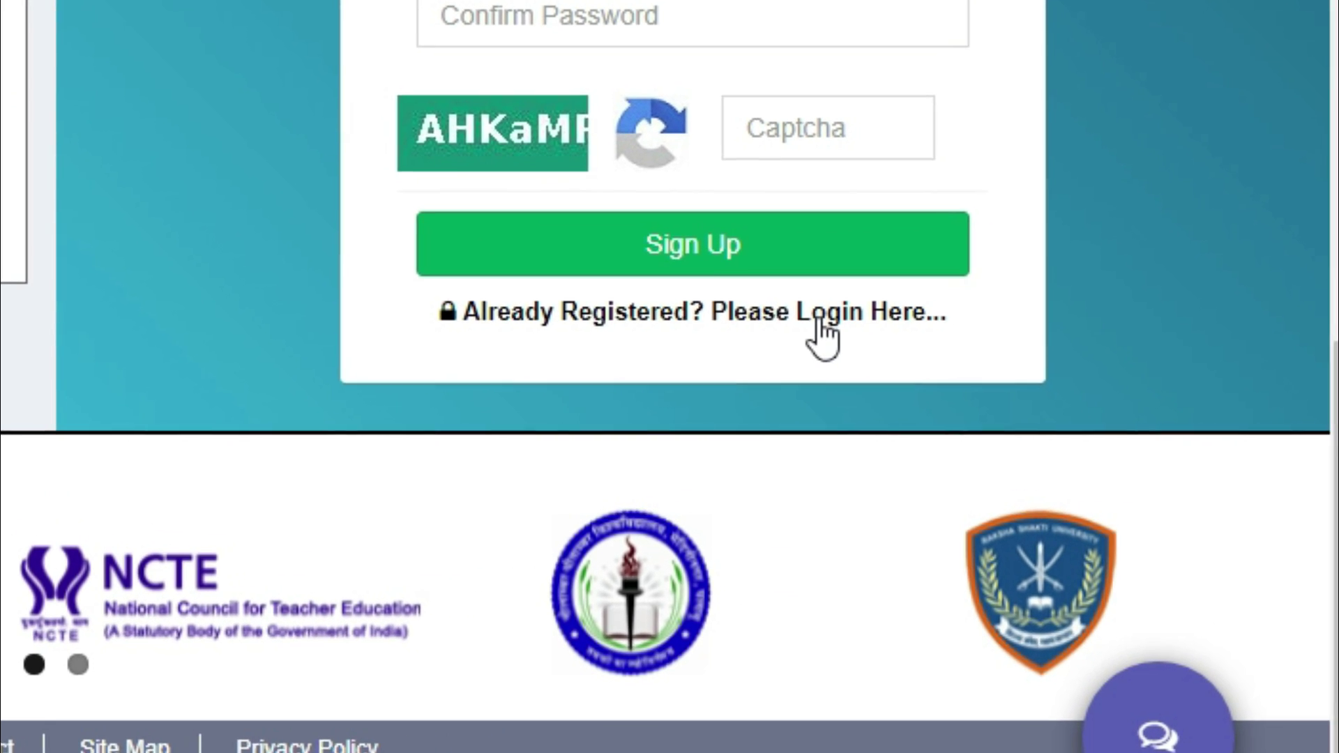
click(853, 324)
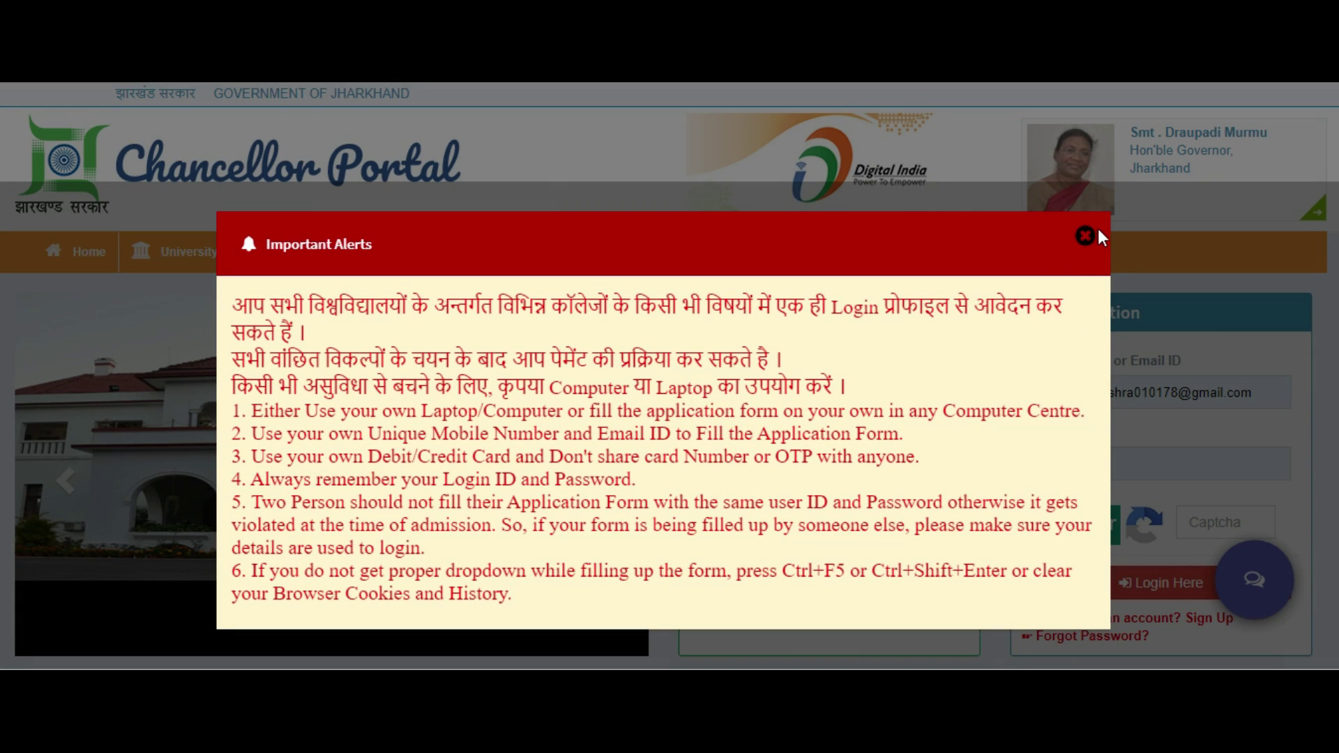
Dismiss the Important Alerts popup, enter the login captcha and log in to the new student account.
click(1084, 237)
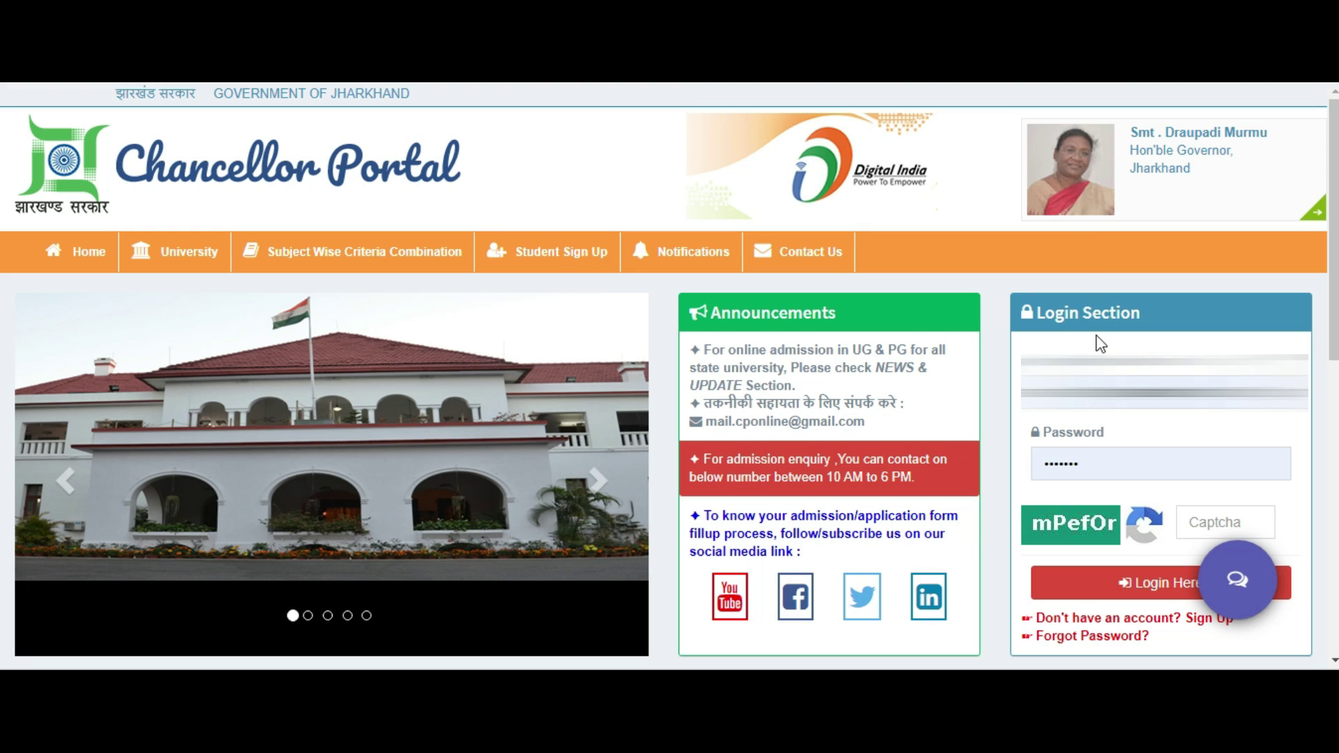
click(1222, 528)
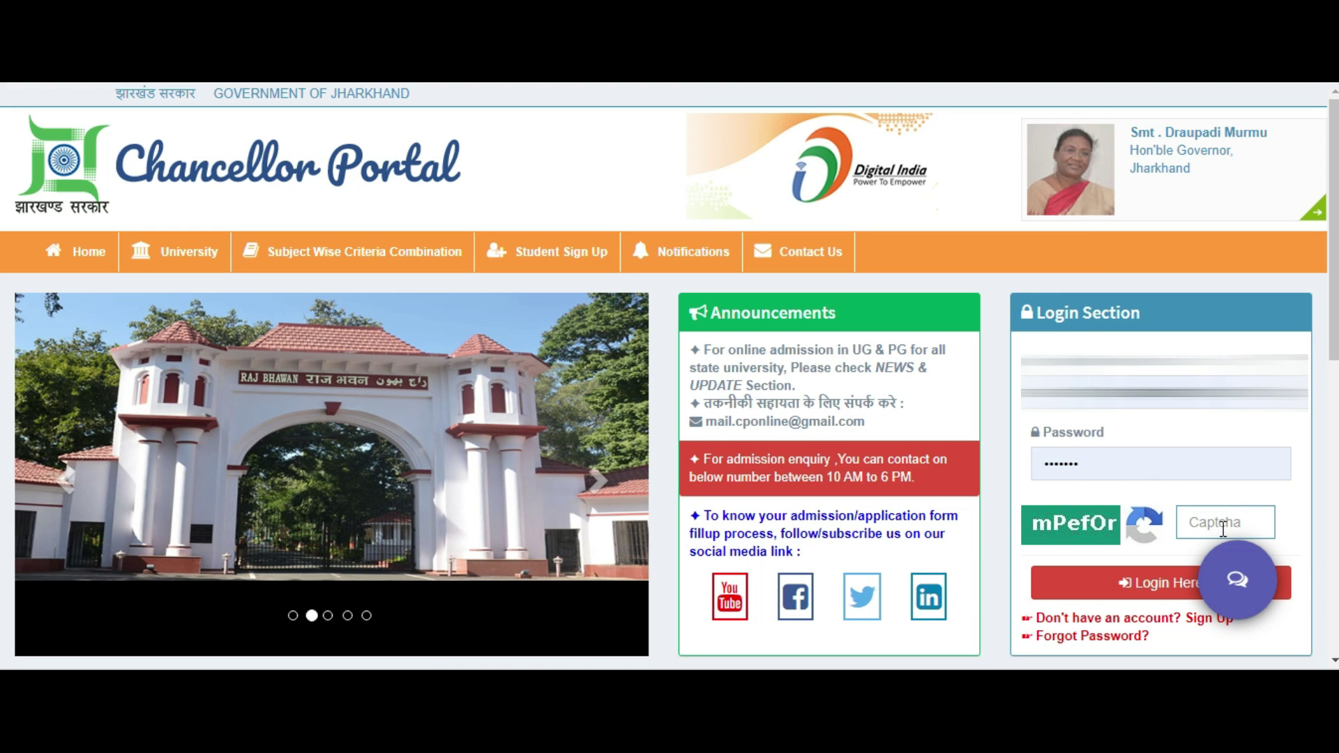
text(mPe)
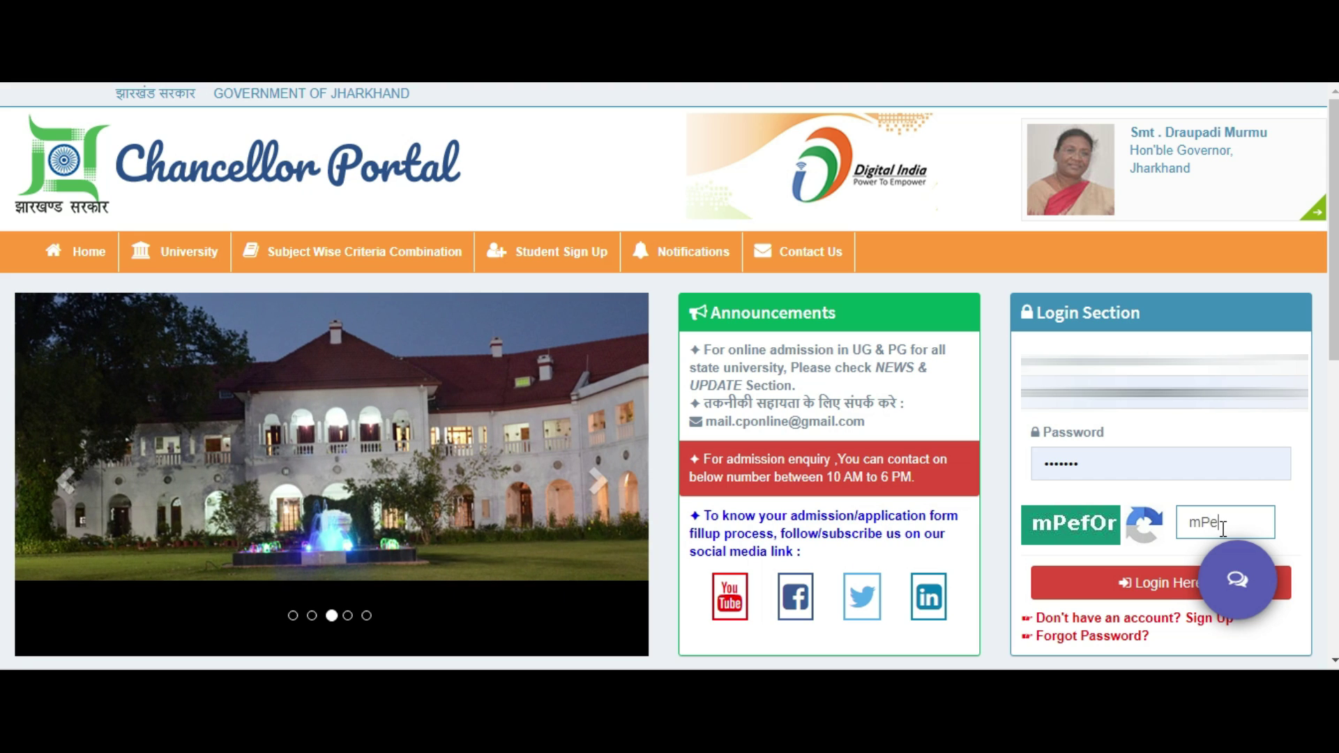
text(fOr)
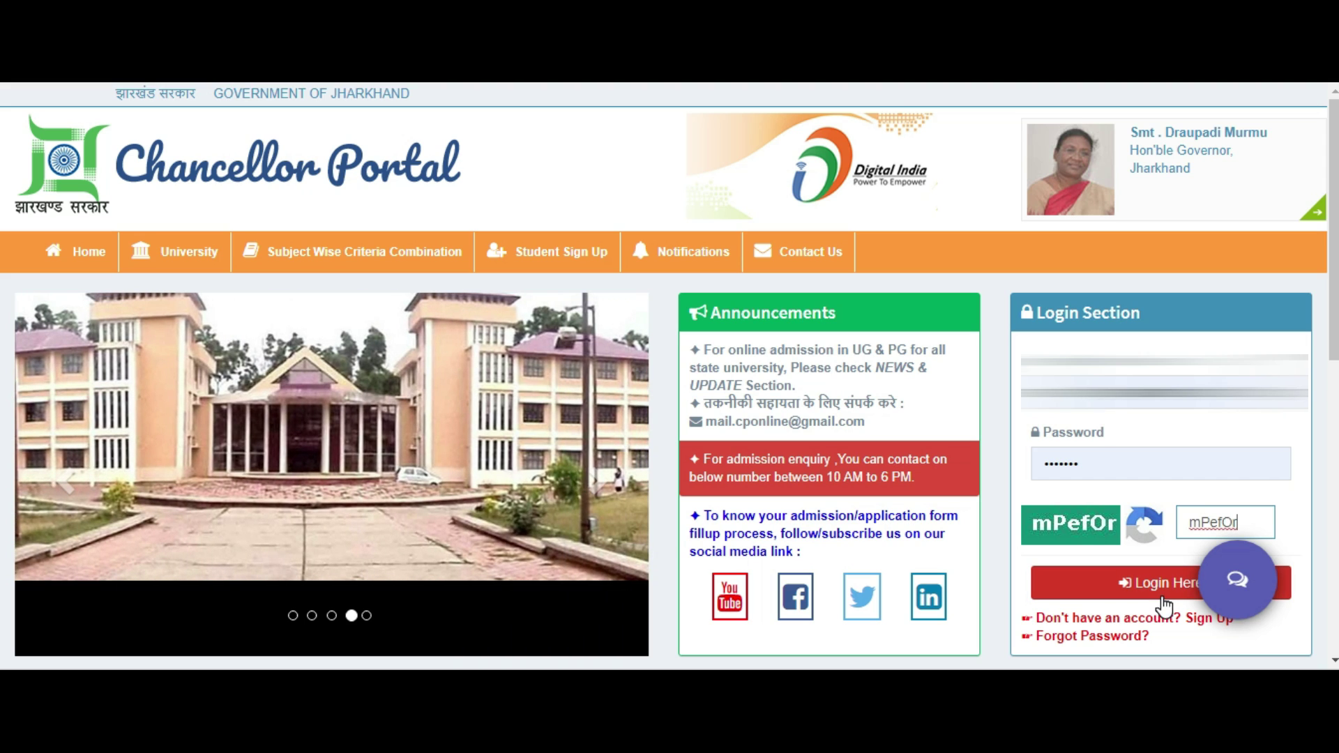
click(1162, 599)
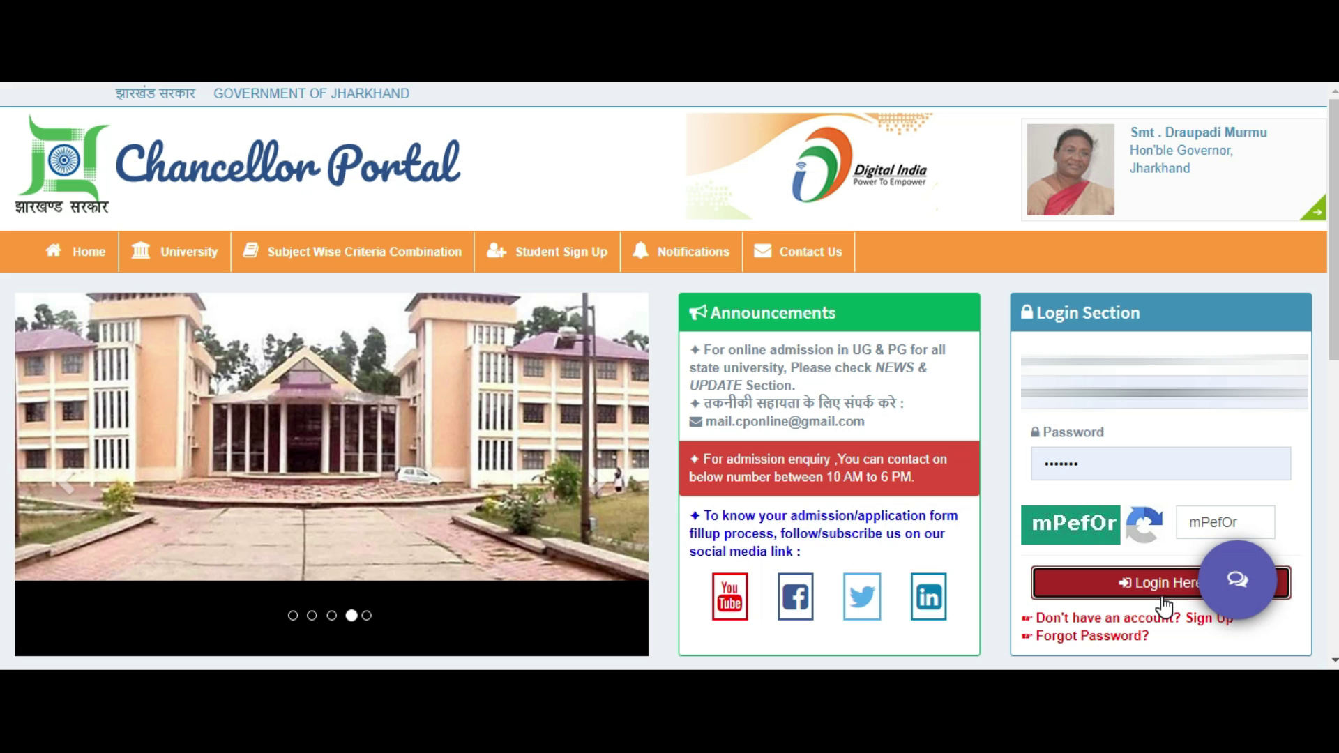
click(1162, 600)
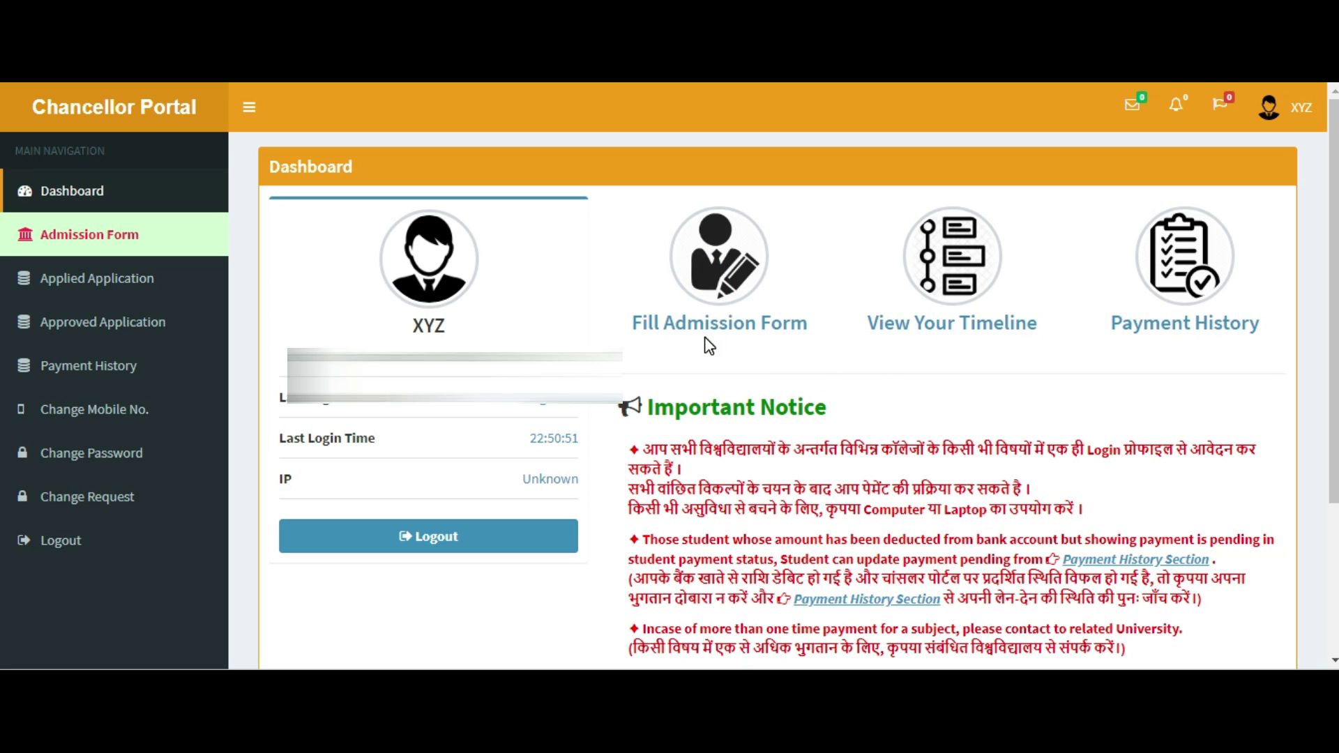
Start Fill Admission Form, read through the instructions and accept the terms and conditions.
click(705, 315)
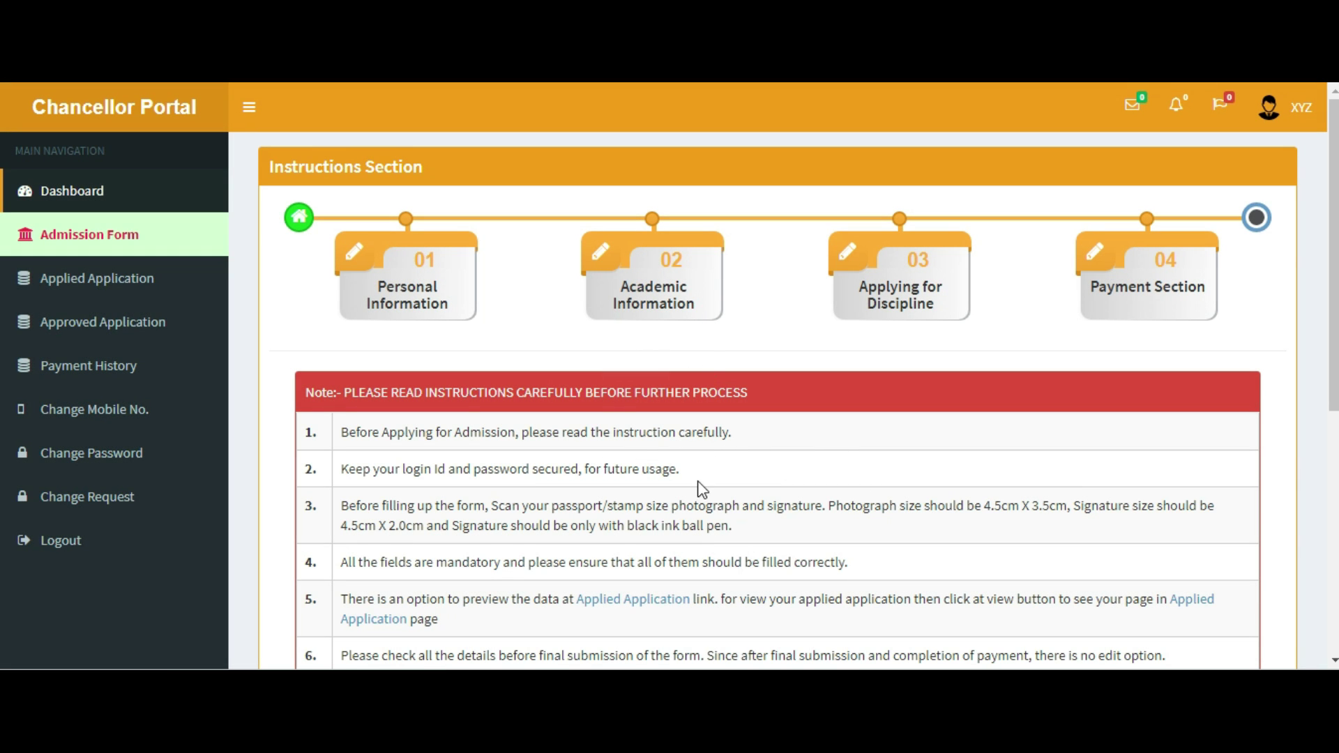
scroll(648, 495, down, 3)
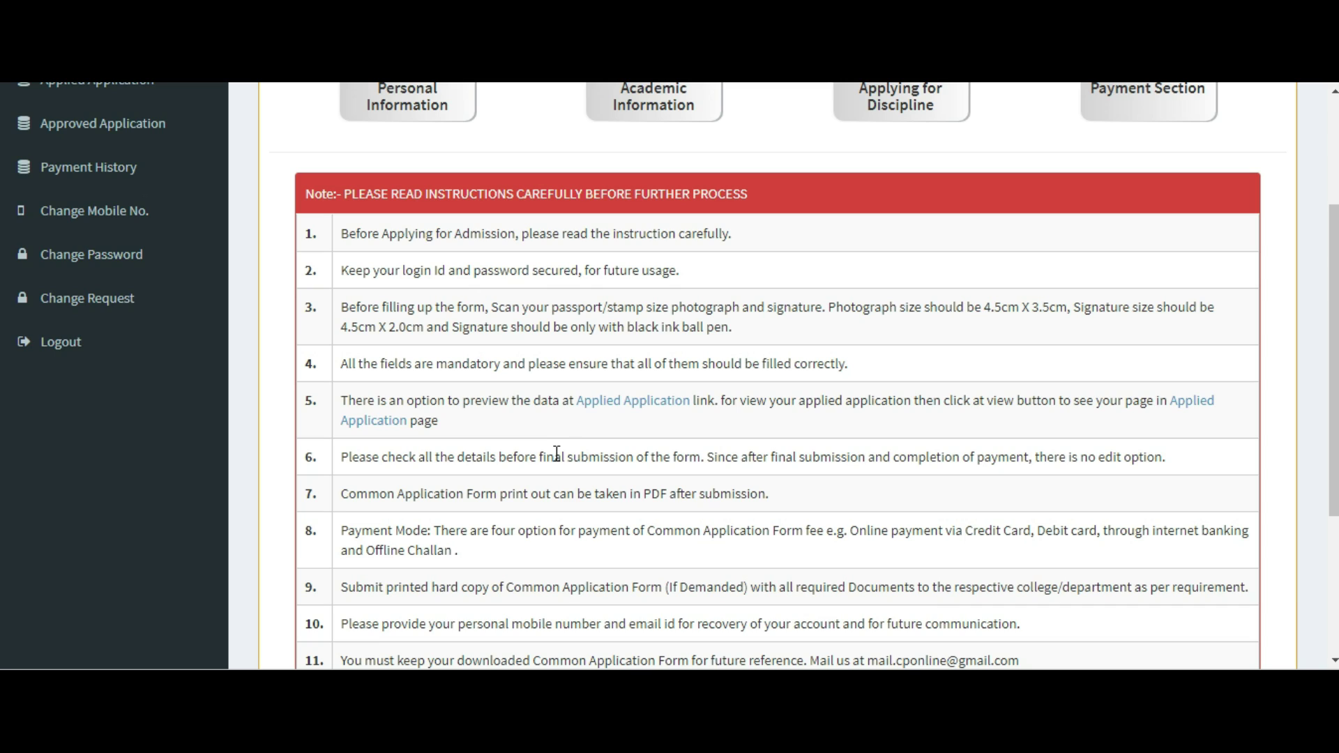
scroll(557, 454, down, 3)
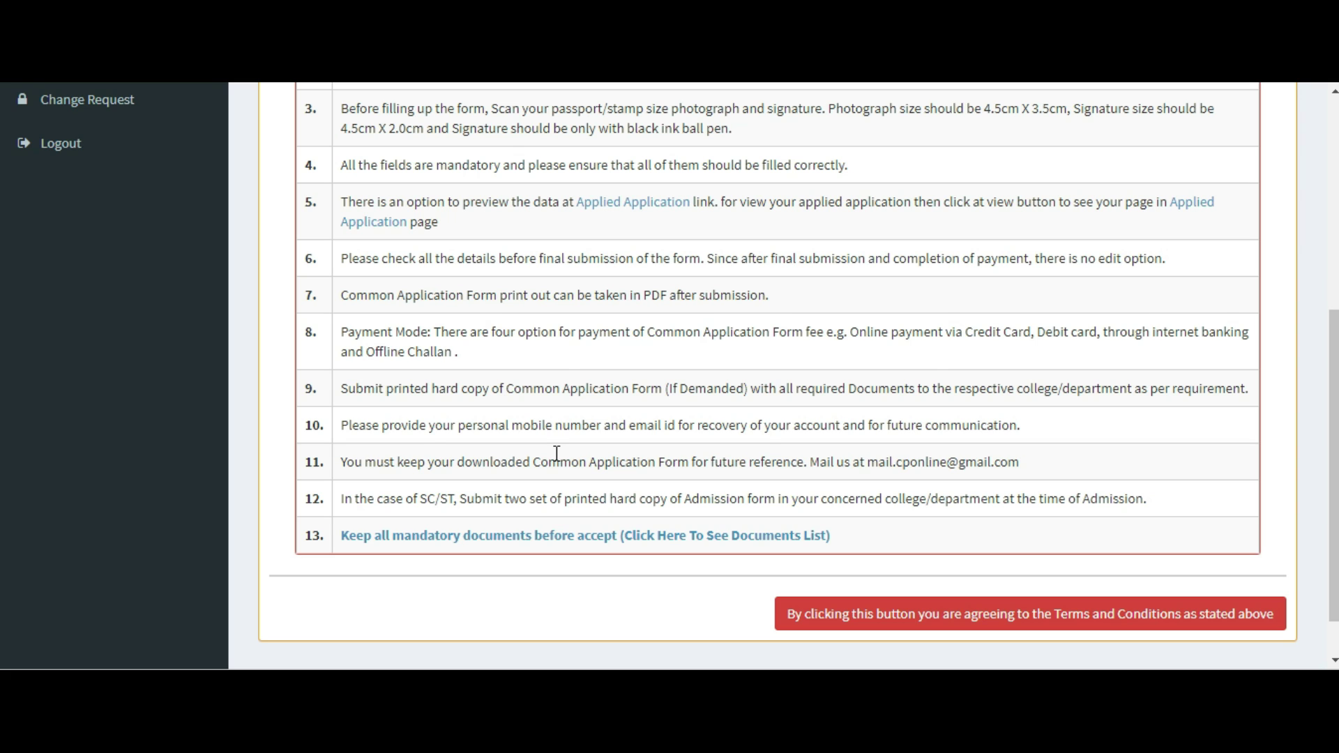
scroll(556, 454, down, 1)
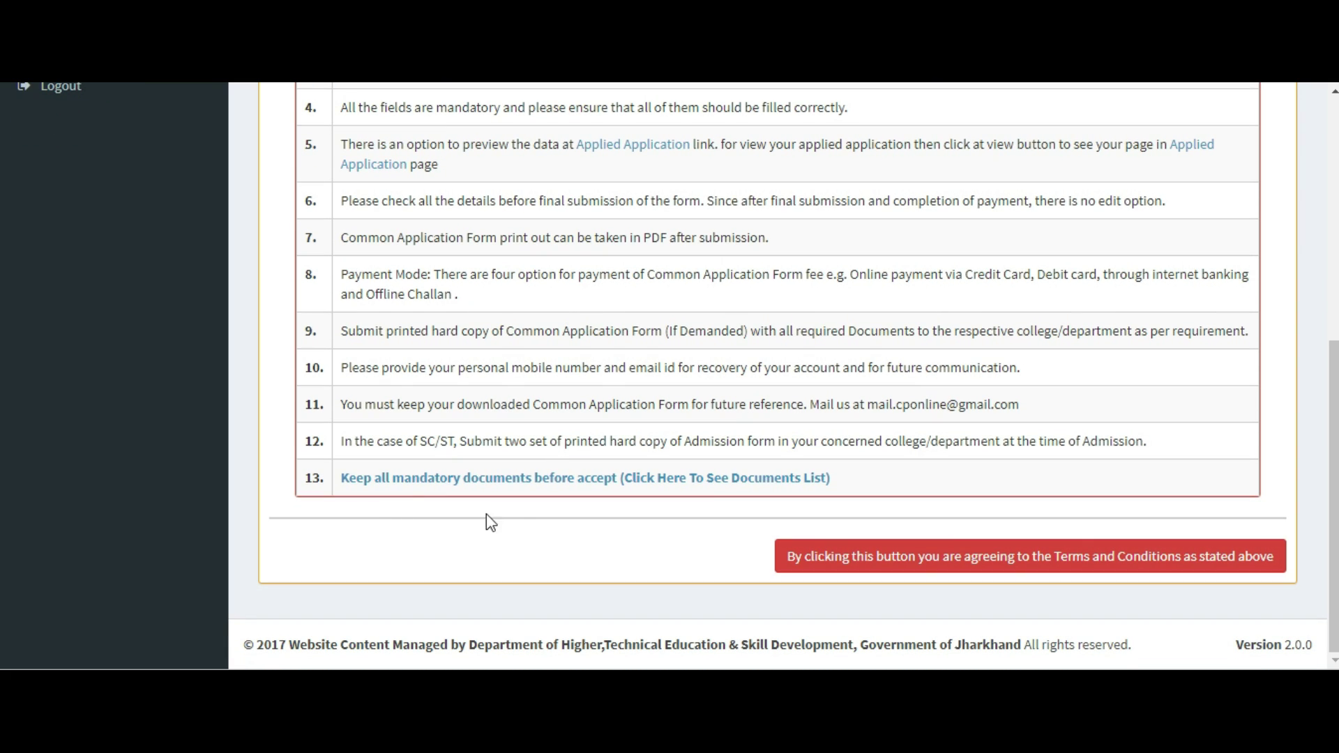
click(1052, 565)
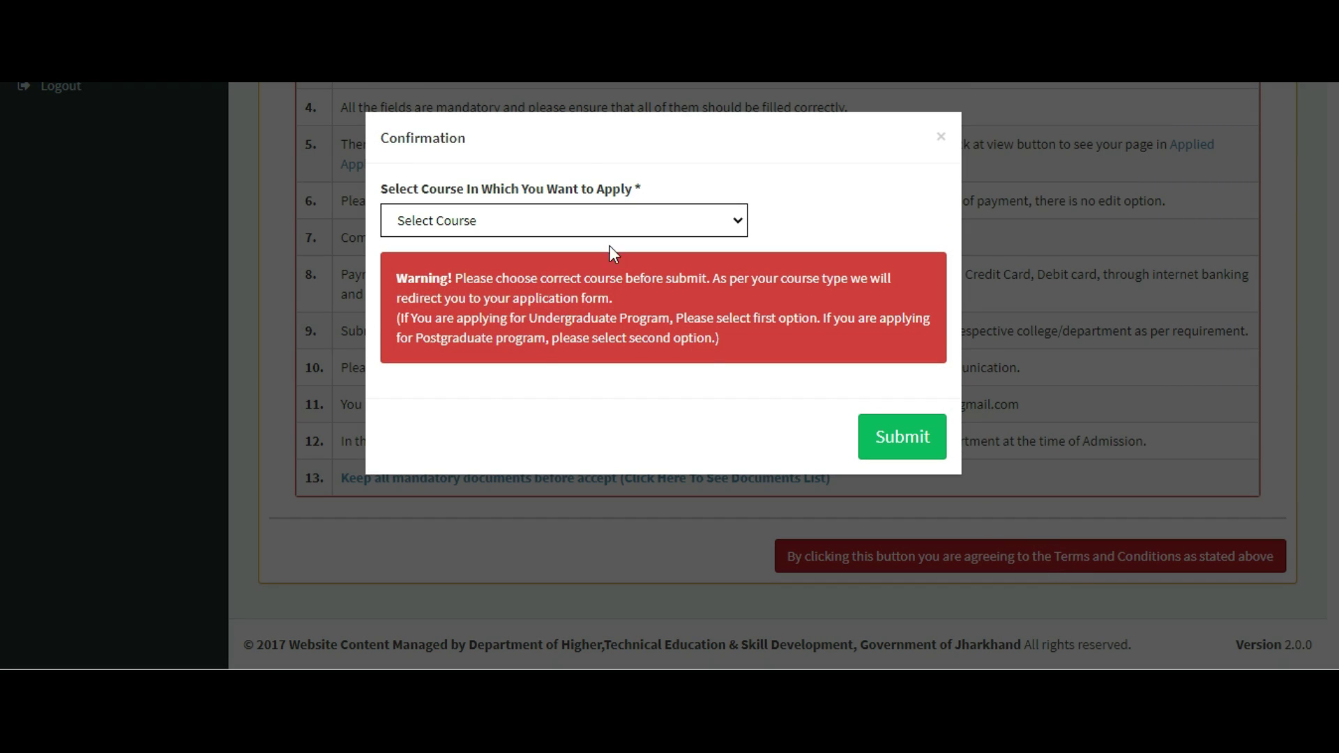
Select UNDER GRADUATE (UG | Bachelor Degree) as the course and submit the confirmation.
click(738, 222)
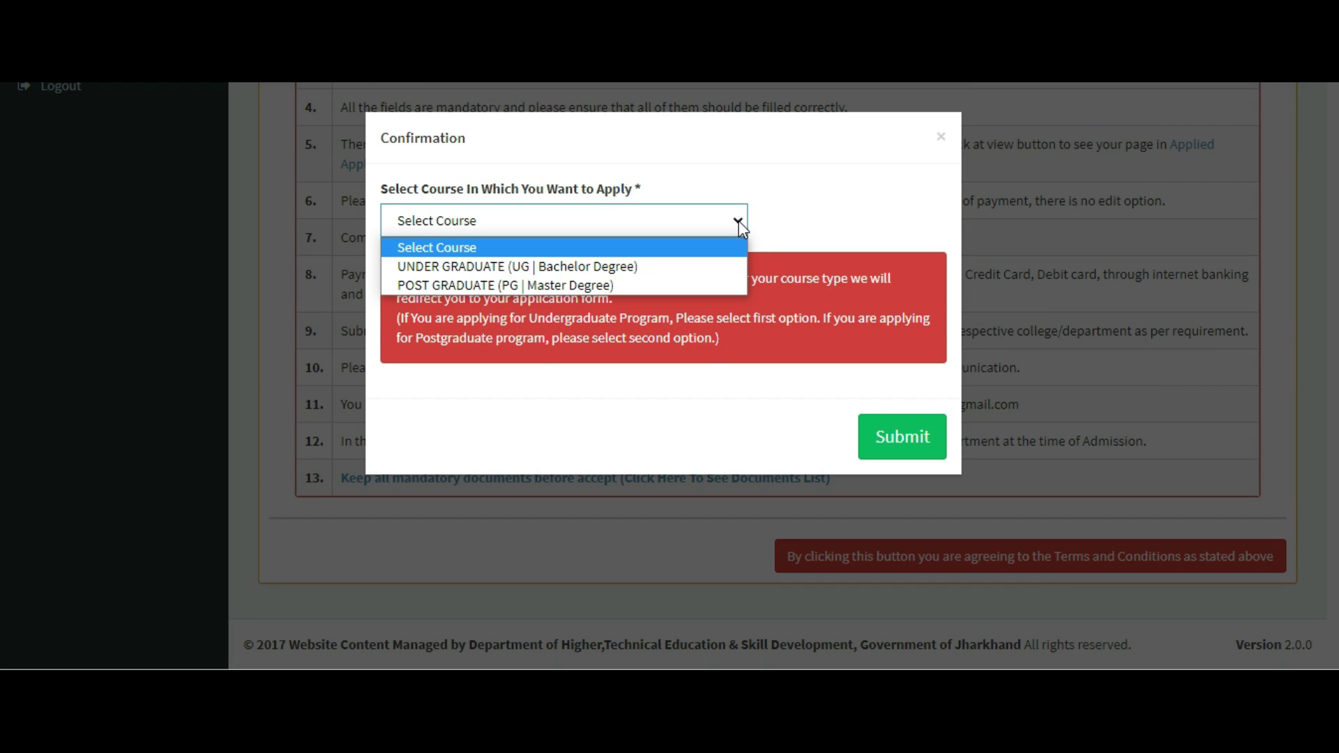
click(526, 272)
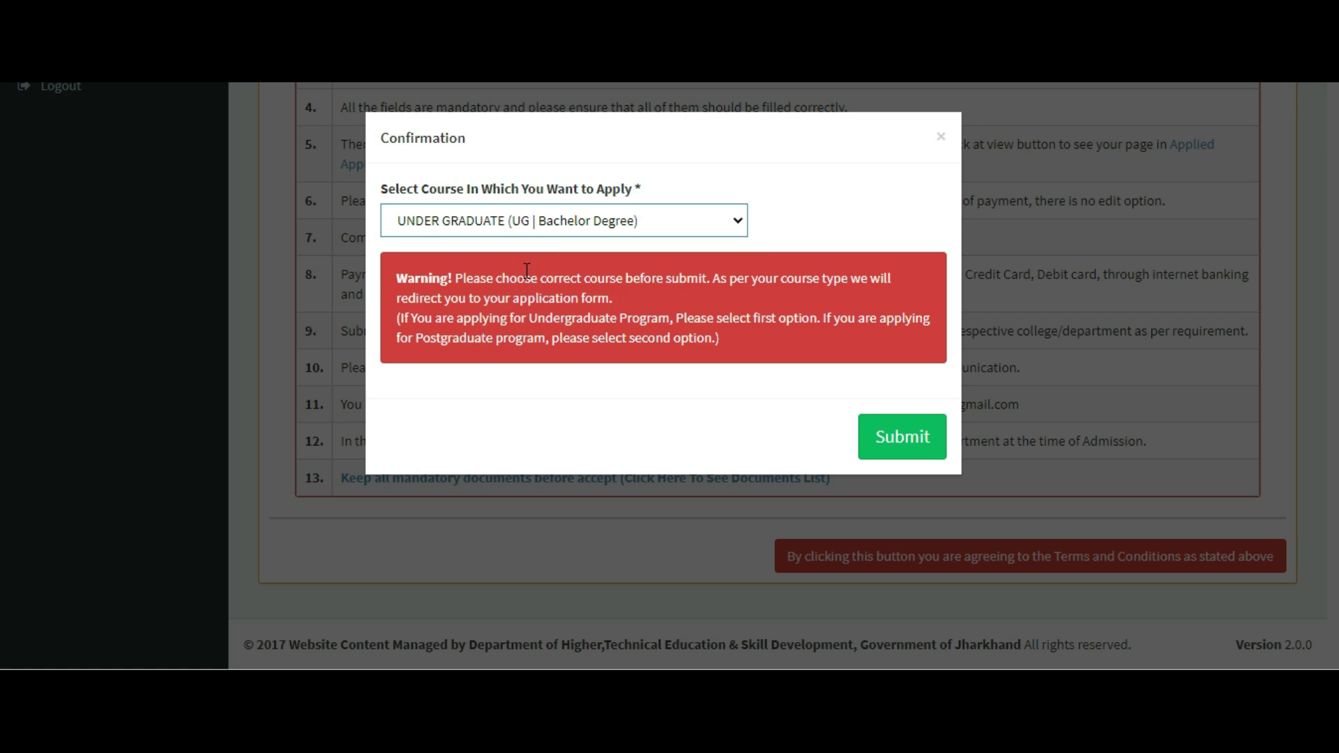
click(886, 443)
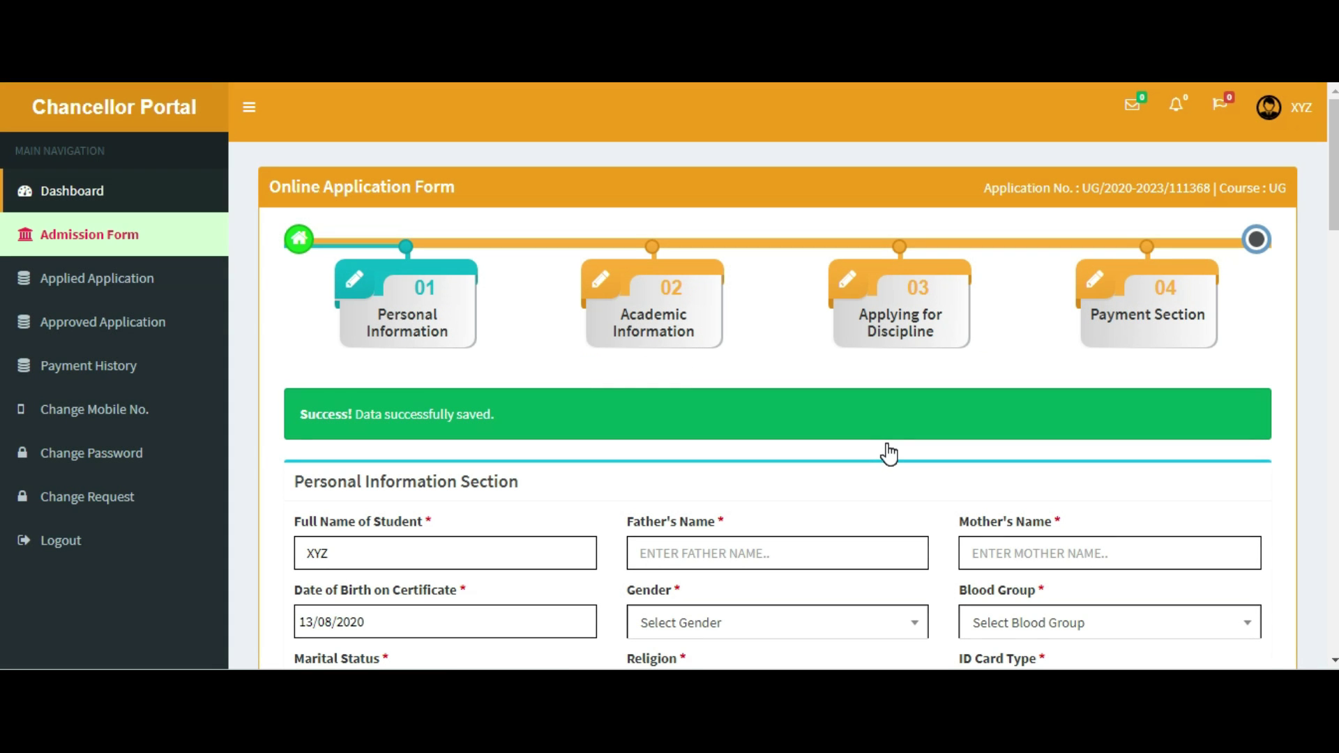
Enter the father's name and the mother's name in the personal details.
scroll(797, 536, down, 3)
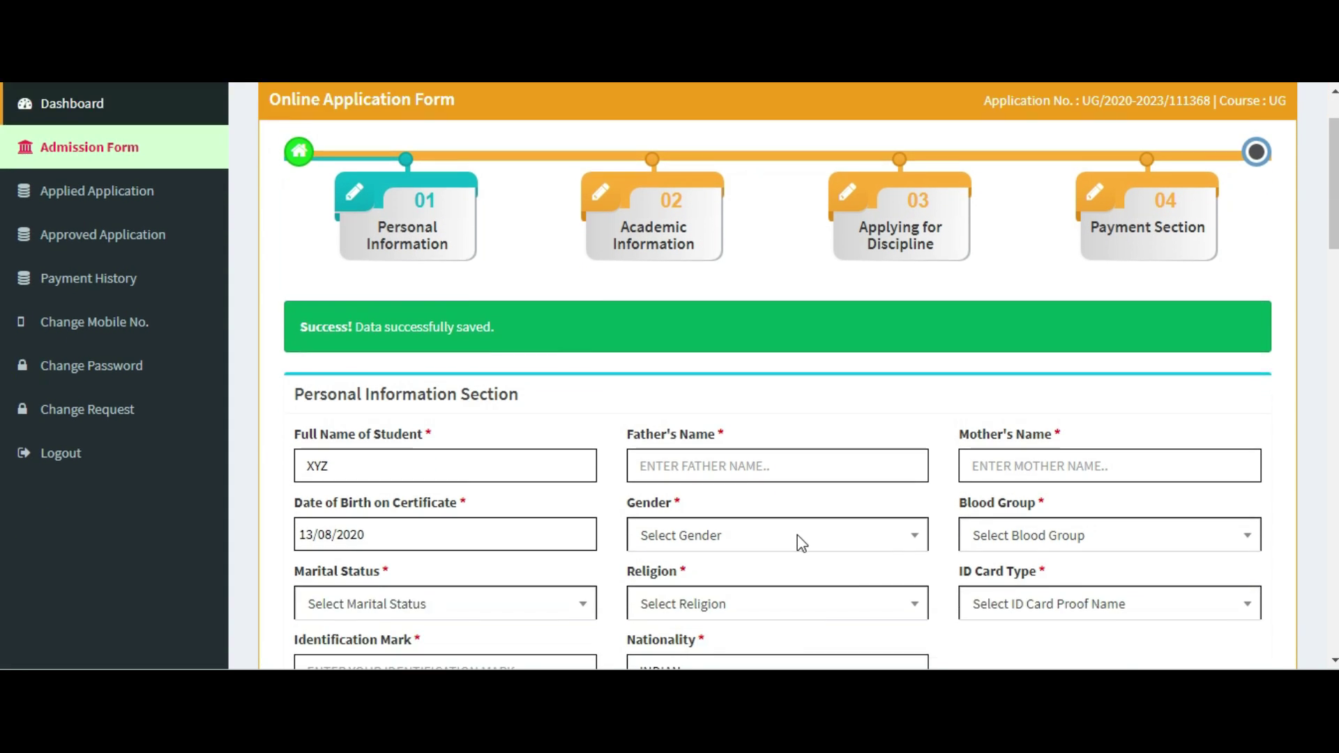
scroll(799, 543, down, 2)
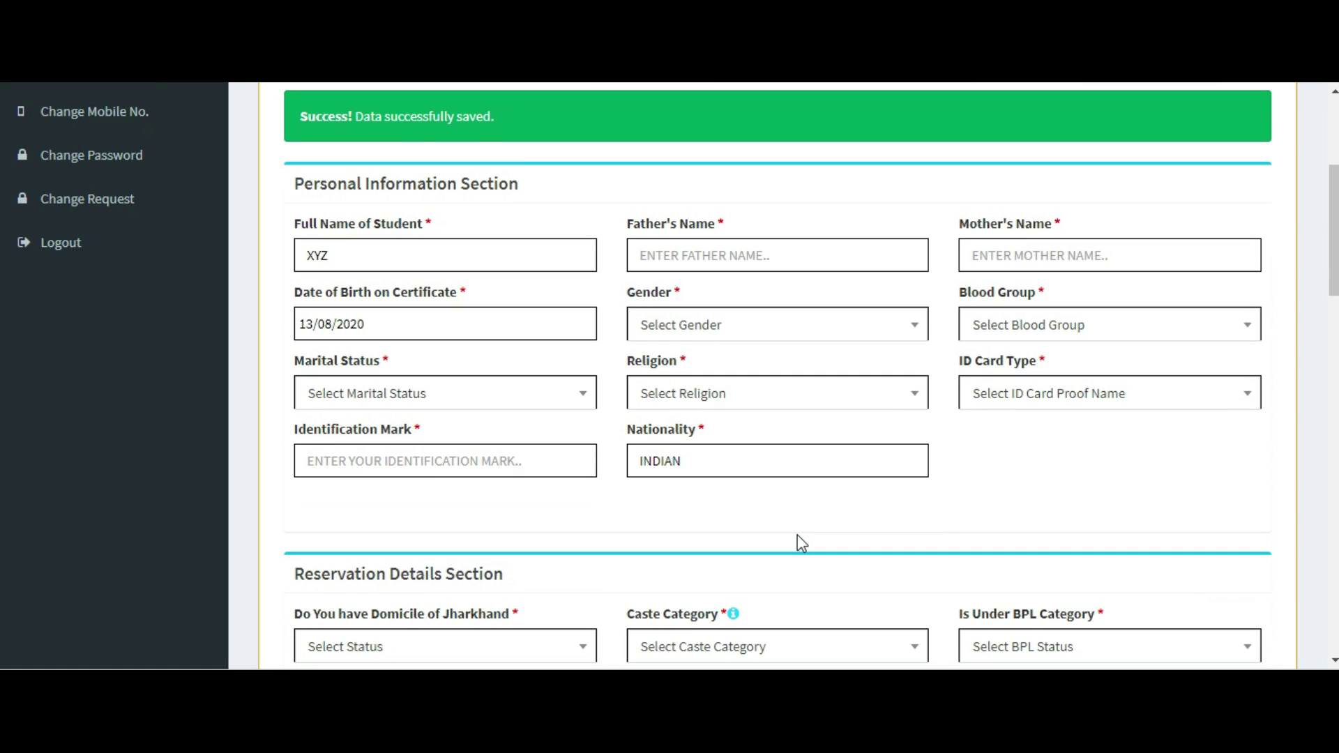
scroll(797, 534, down, 2)
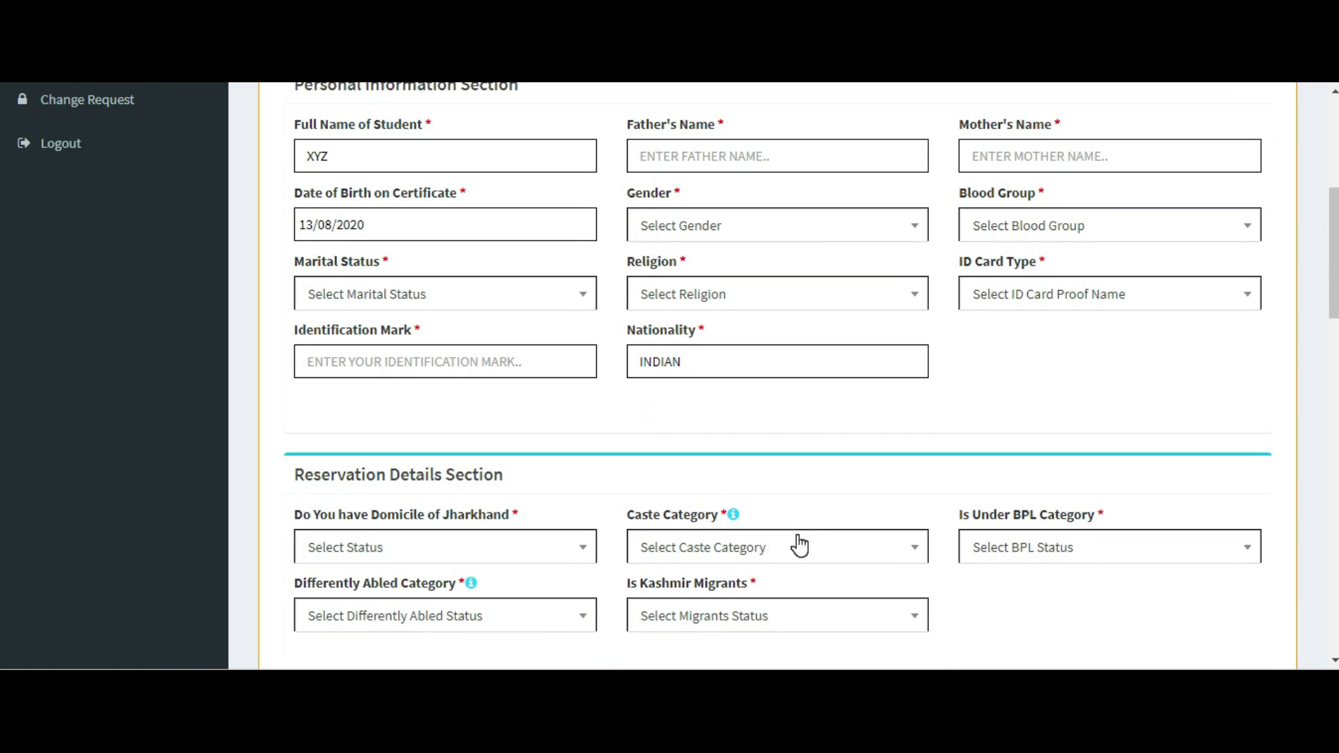
click(707, 156)
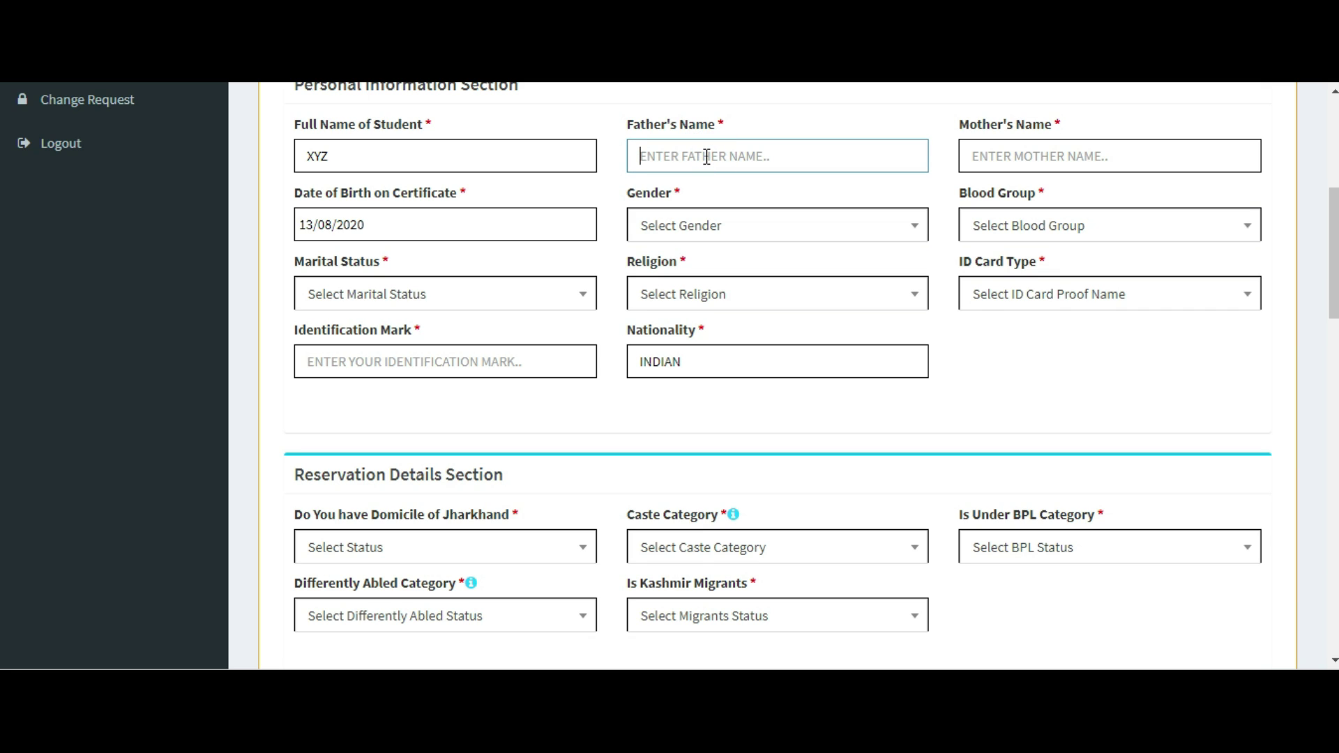
text(ABC)
click(1207, 159)
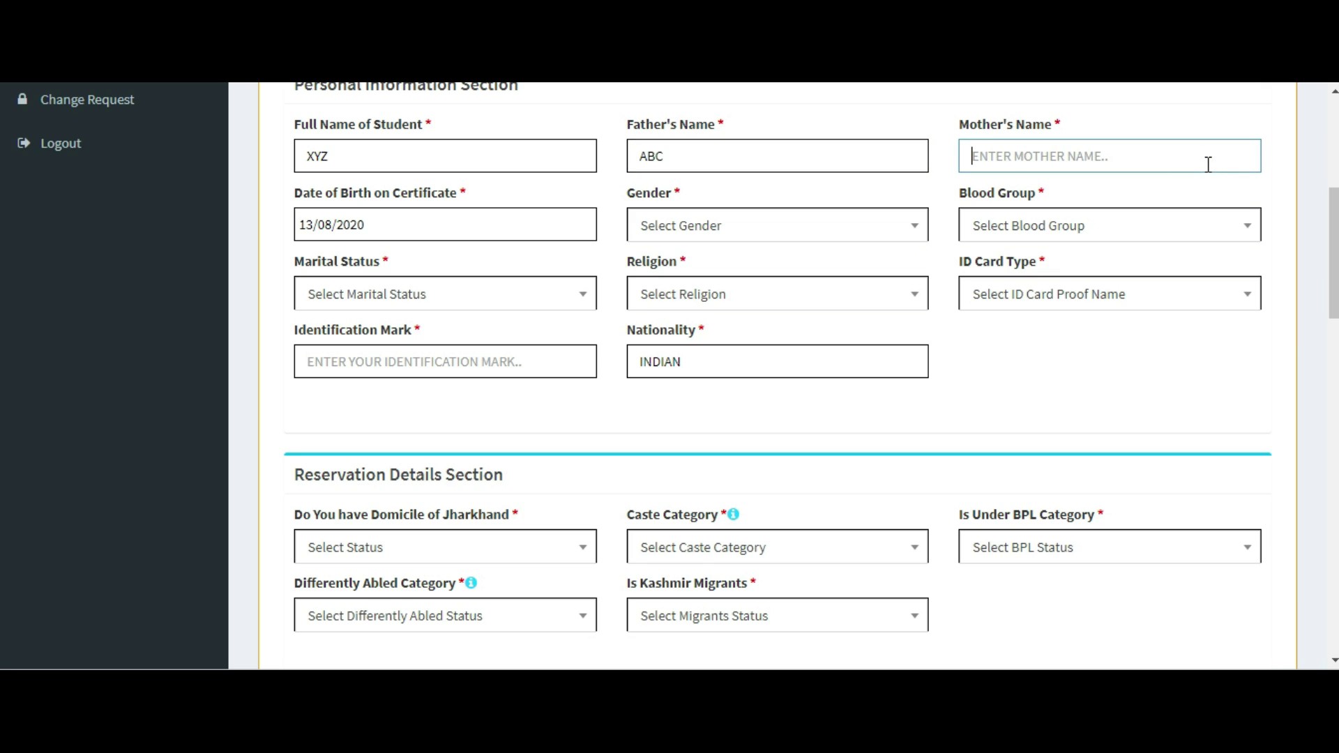
text(SS)
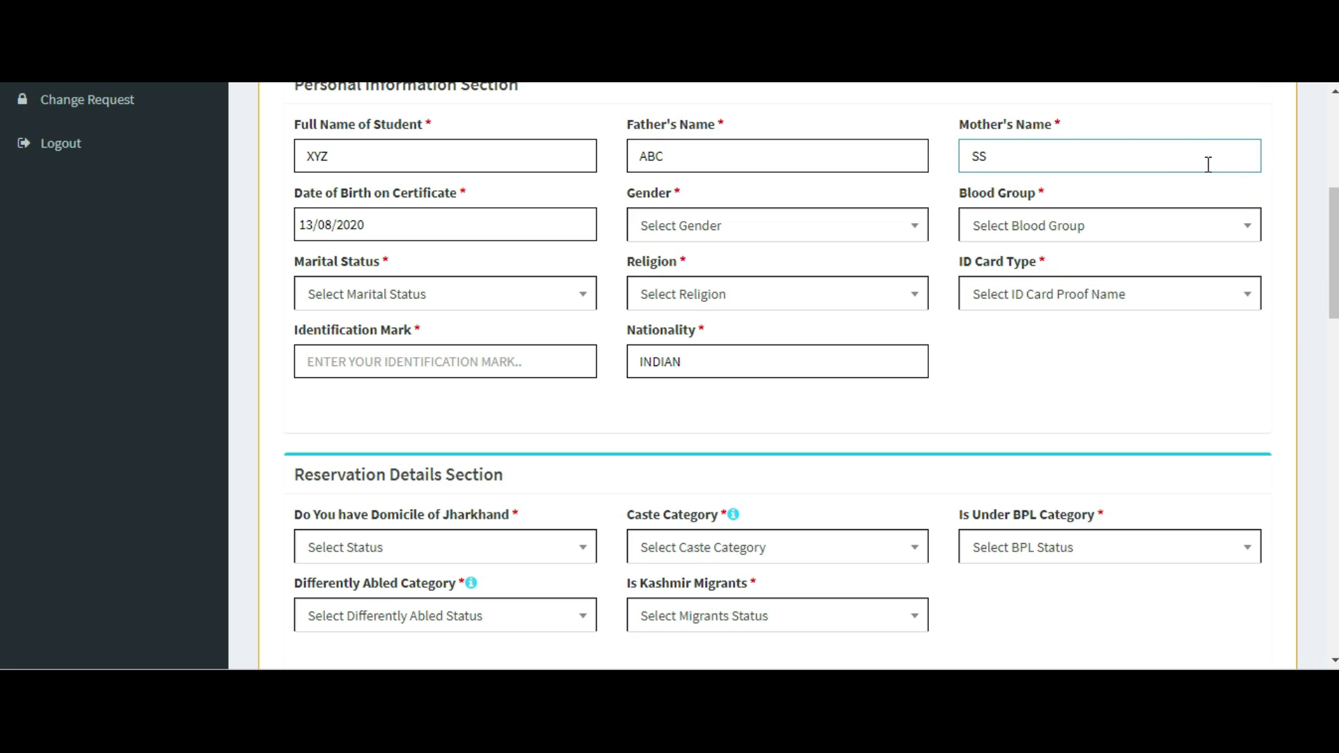
click(478, 224)
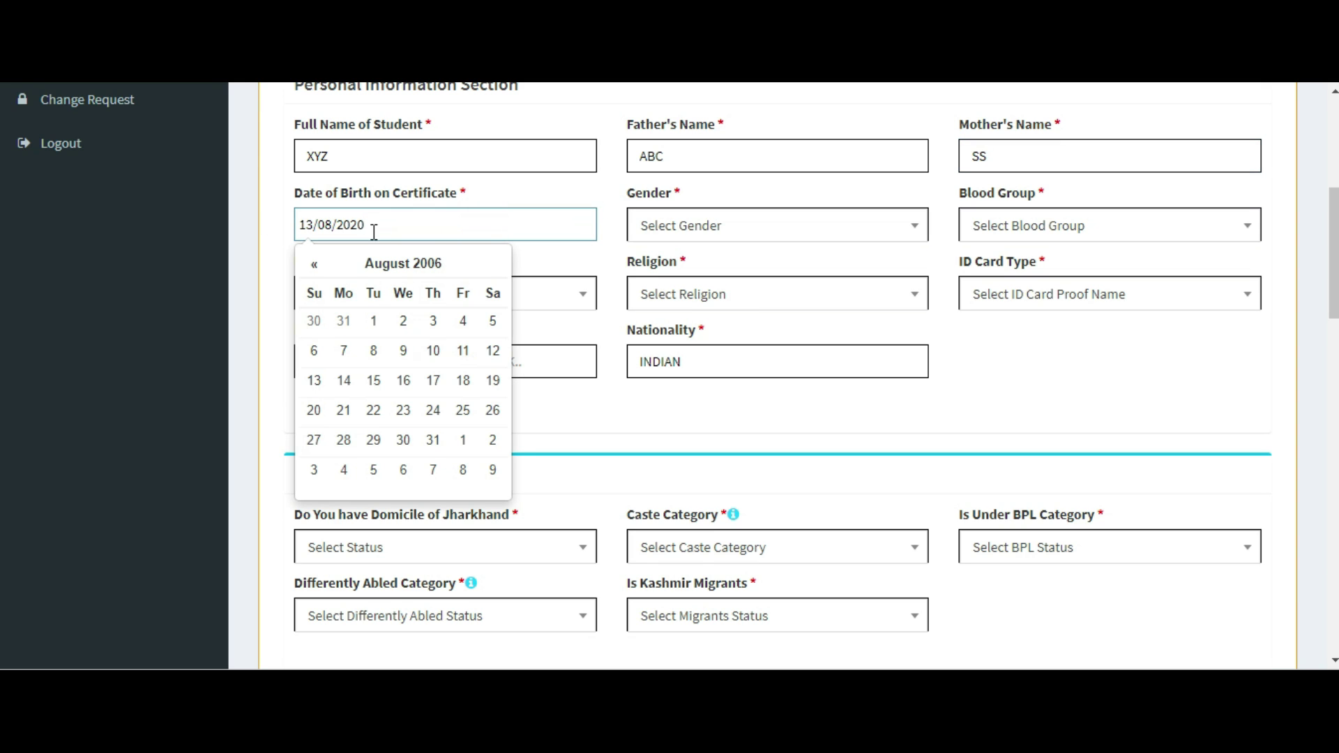
click(419, 270)
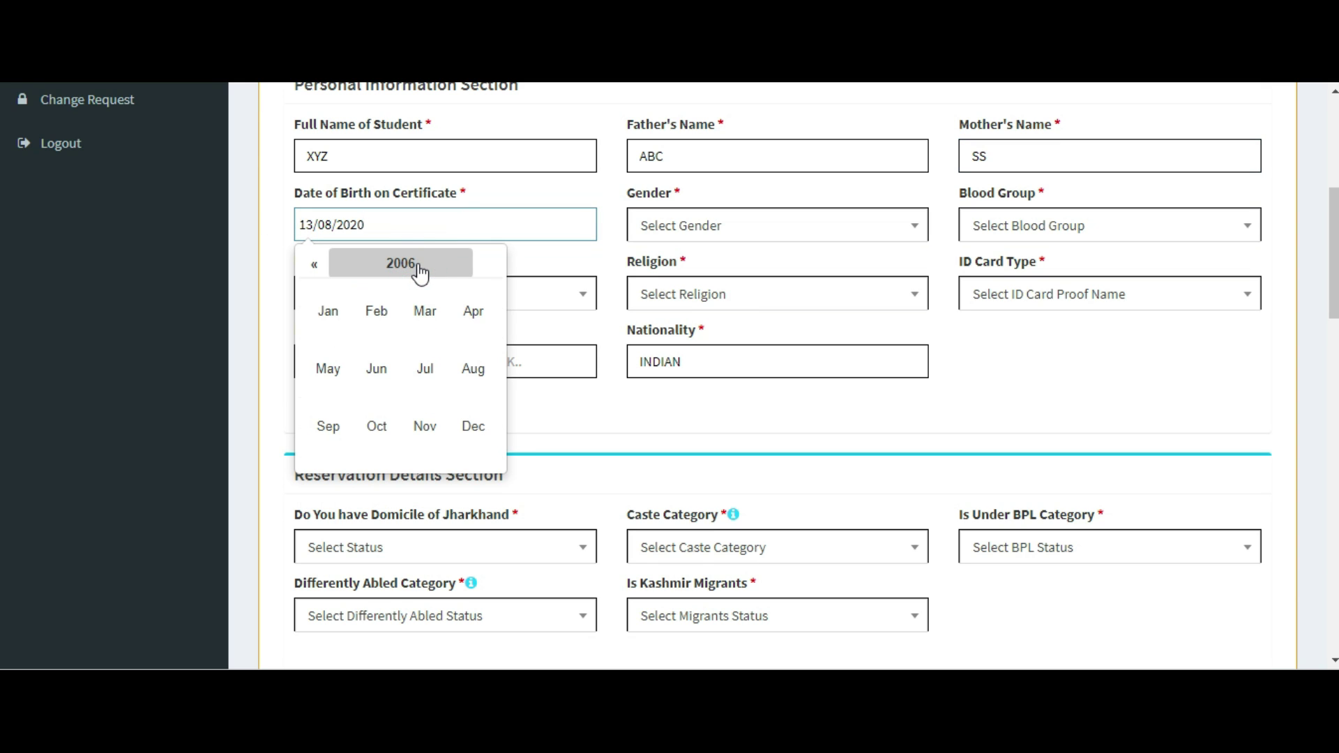
click(418, 271)
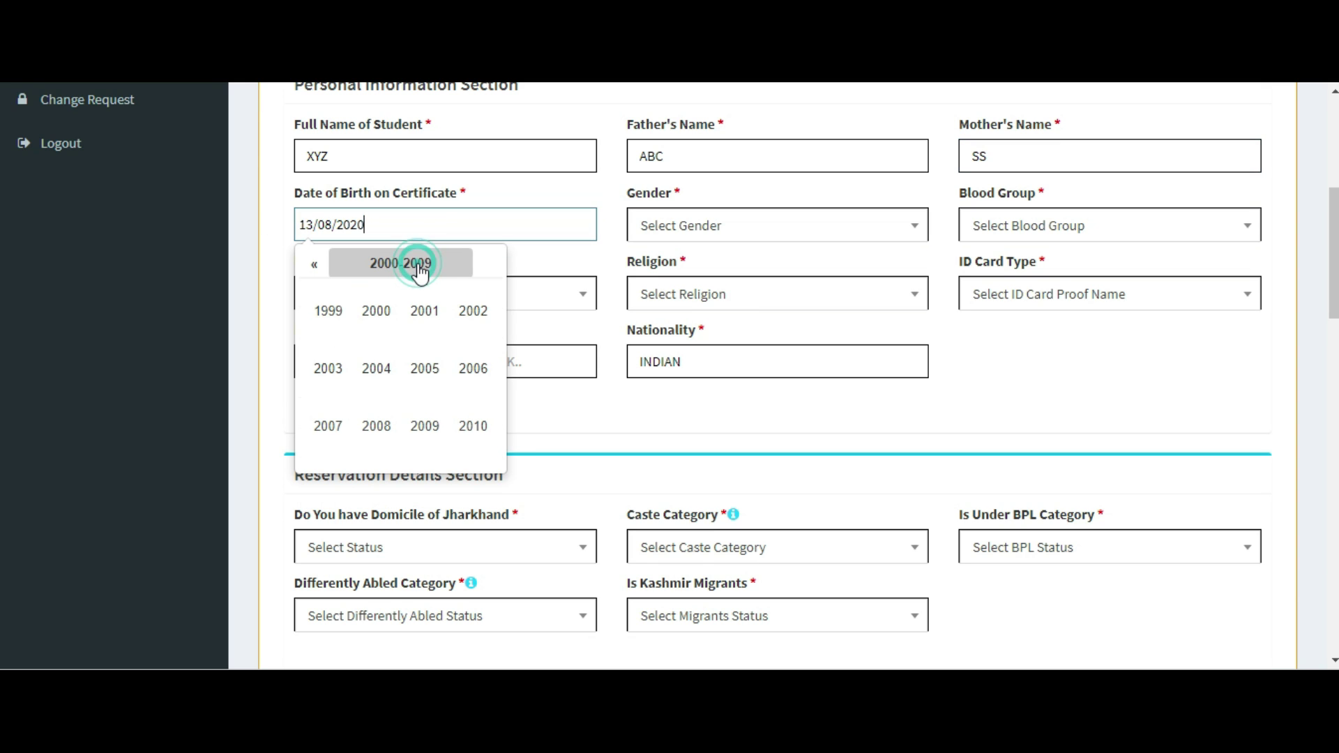
click(359, 326)
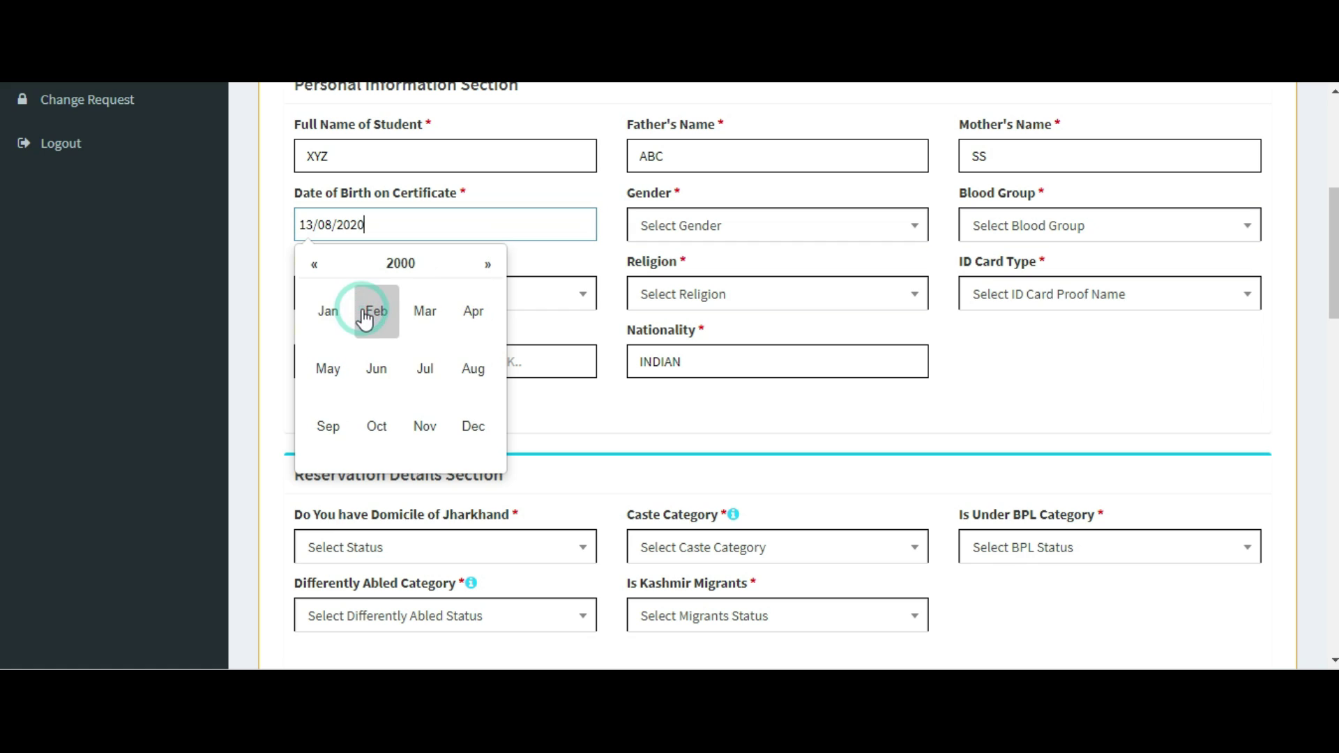
click(590, 256)
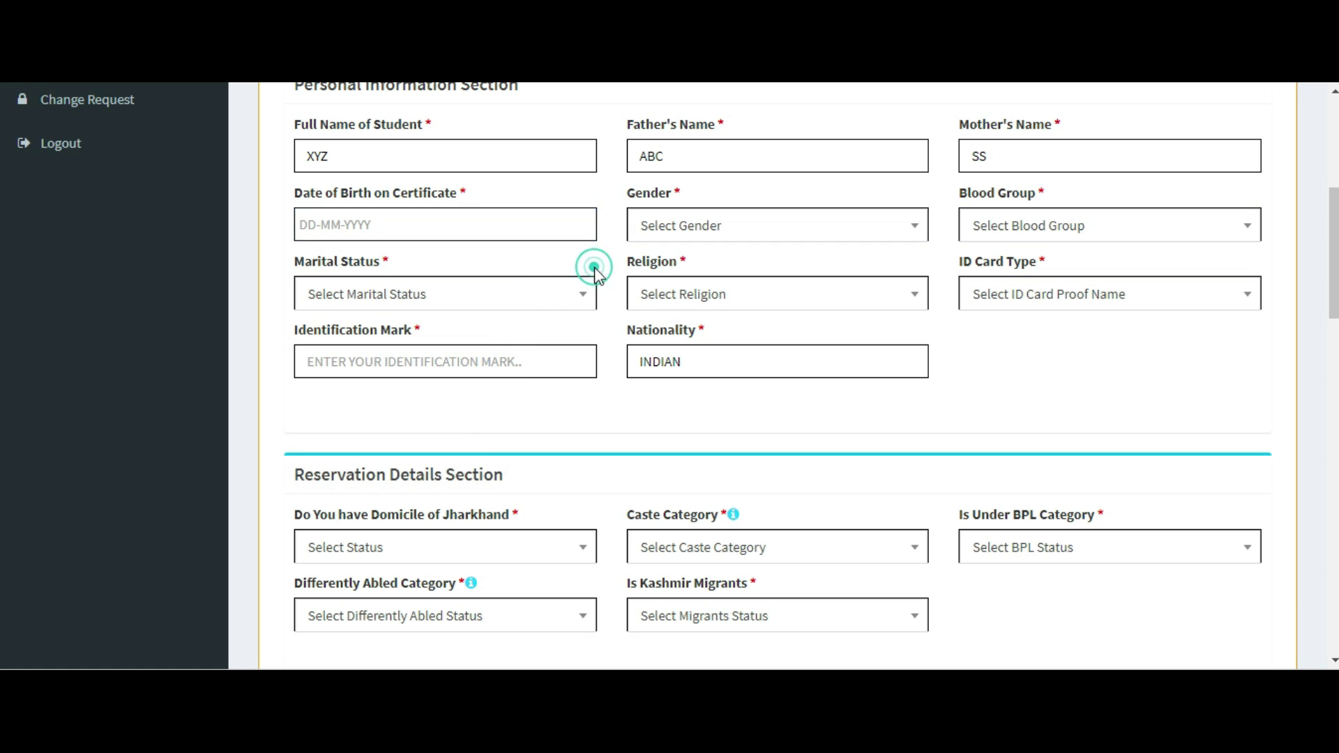
click(369, 223)
click(428, 267)
click(428, 271)
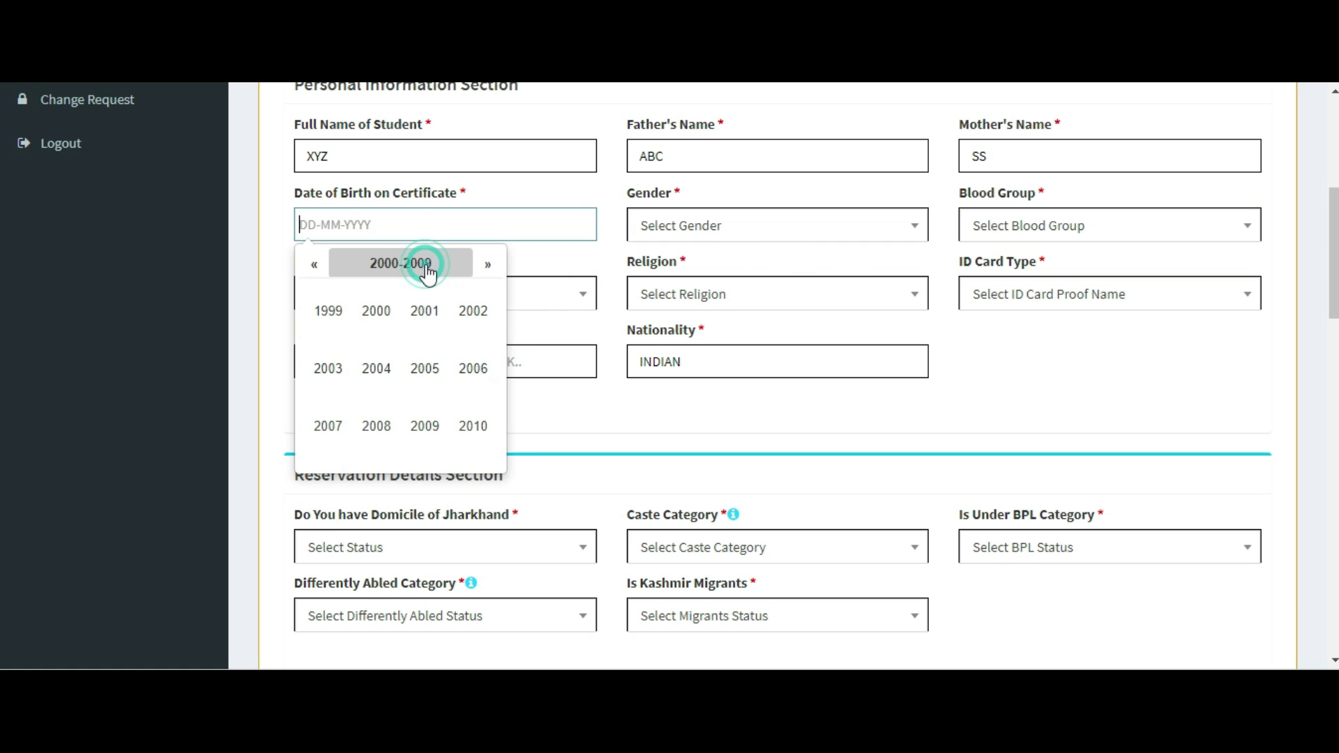
click(411, 308)
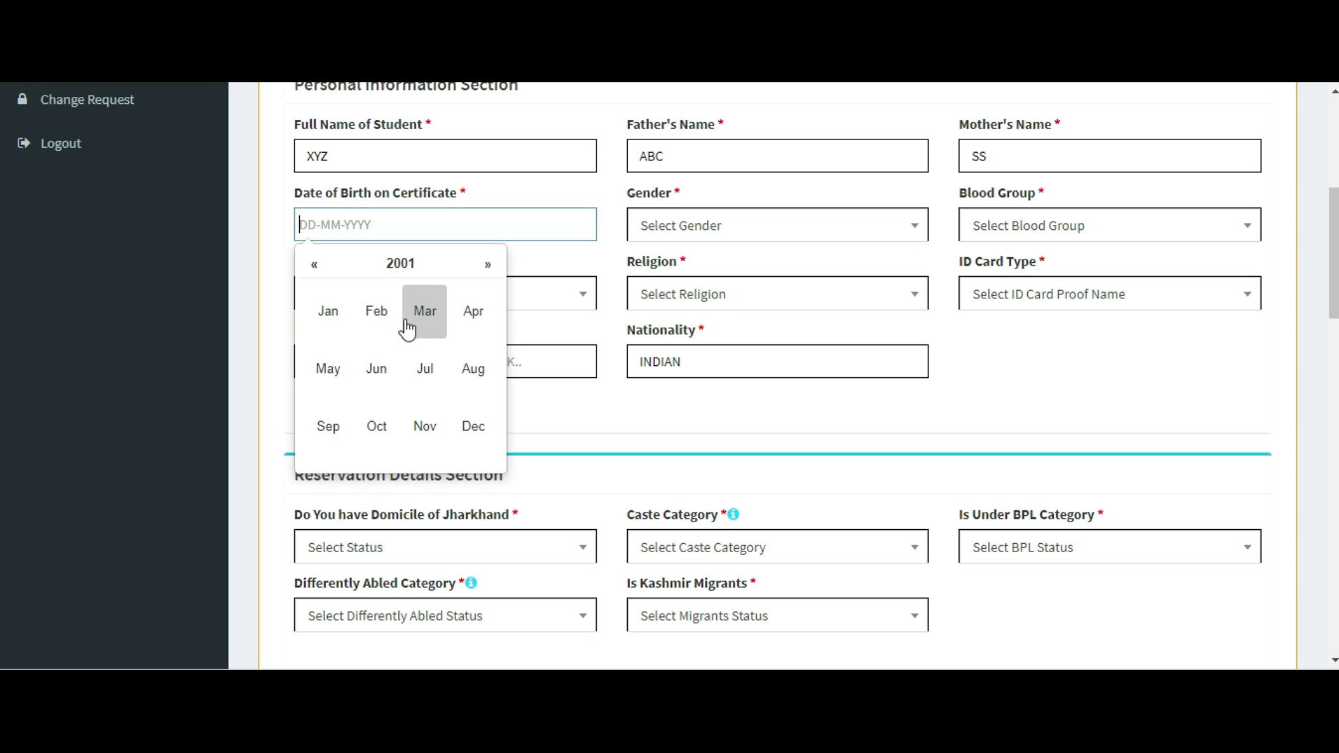
click(409, 323)
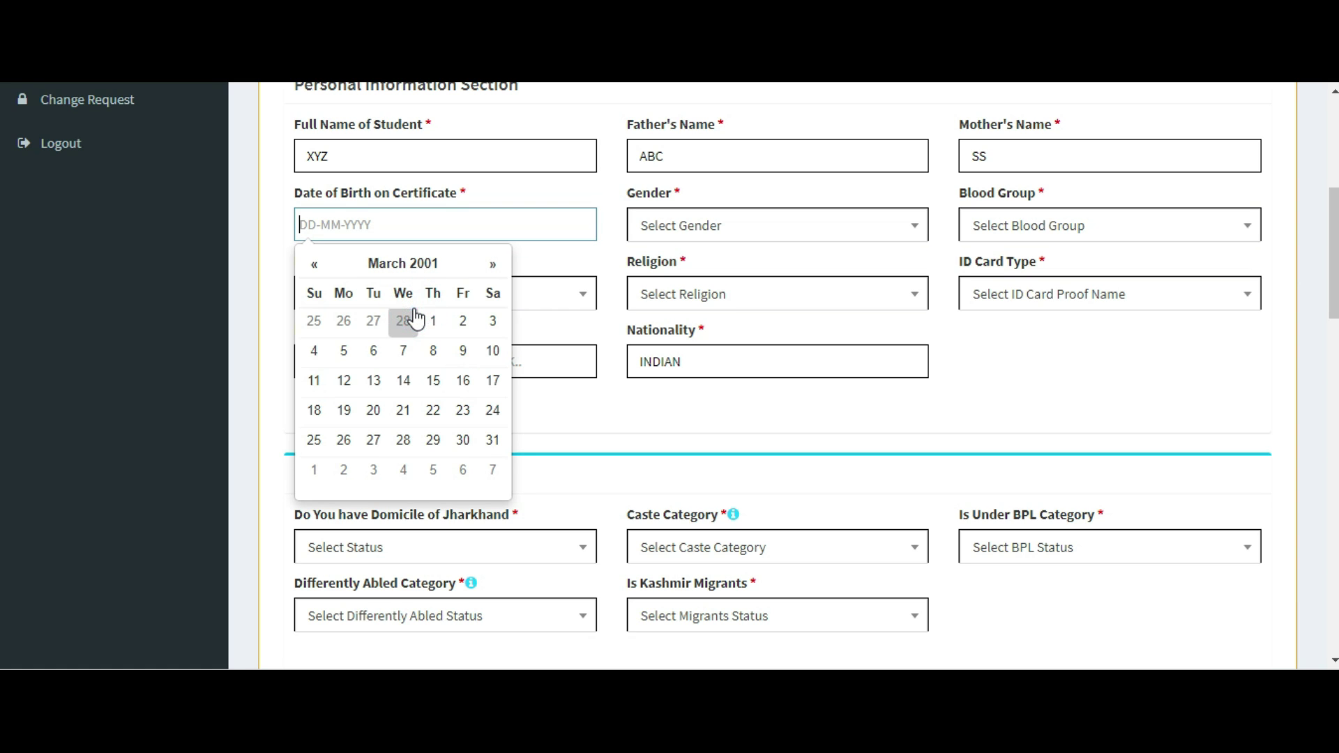
click(491, 440)
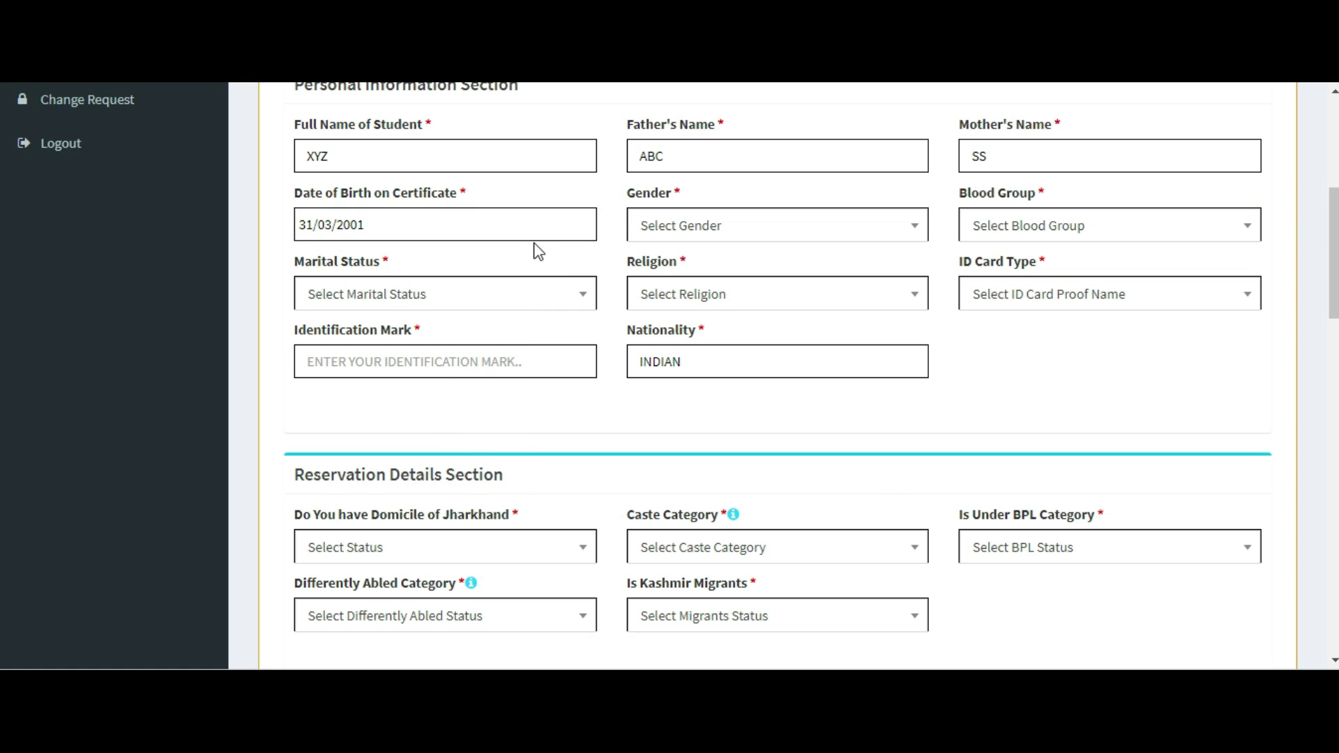
click(751, 236)
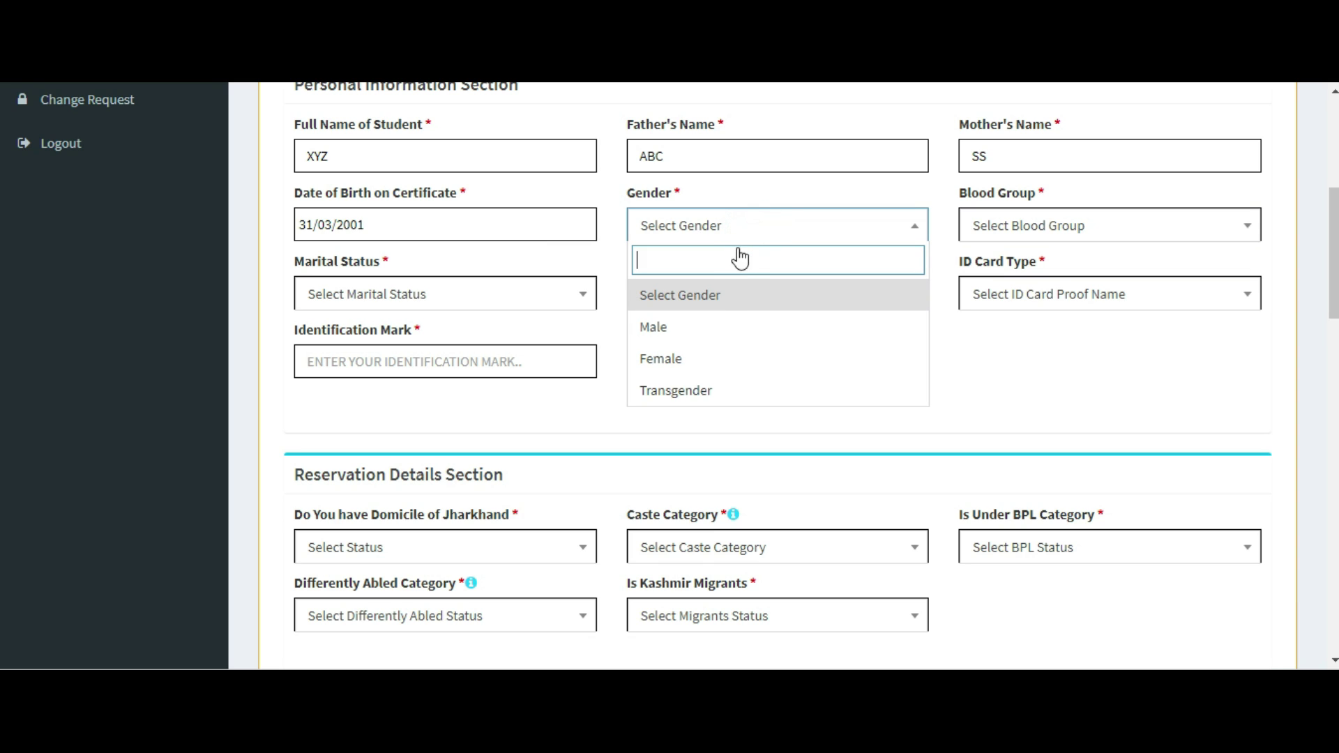
Choose gender Male, blood group O+, marital status Un-Married and religion Hinduism.
click(708, 330)
click(1105, 226)
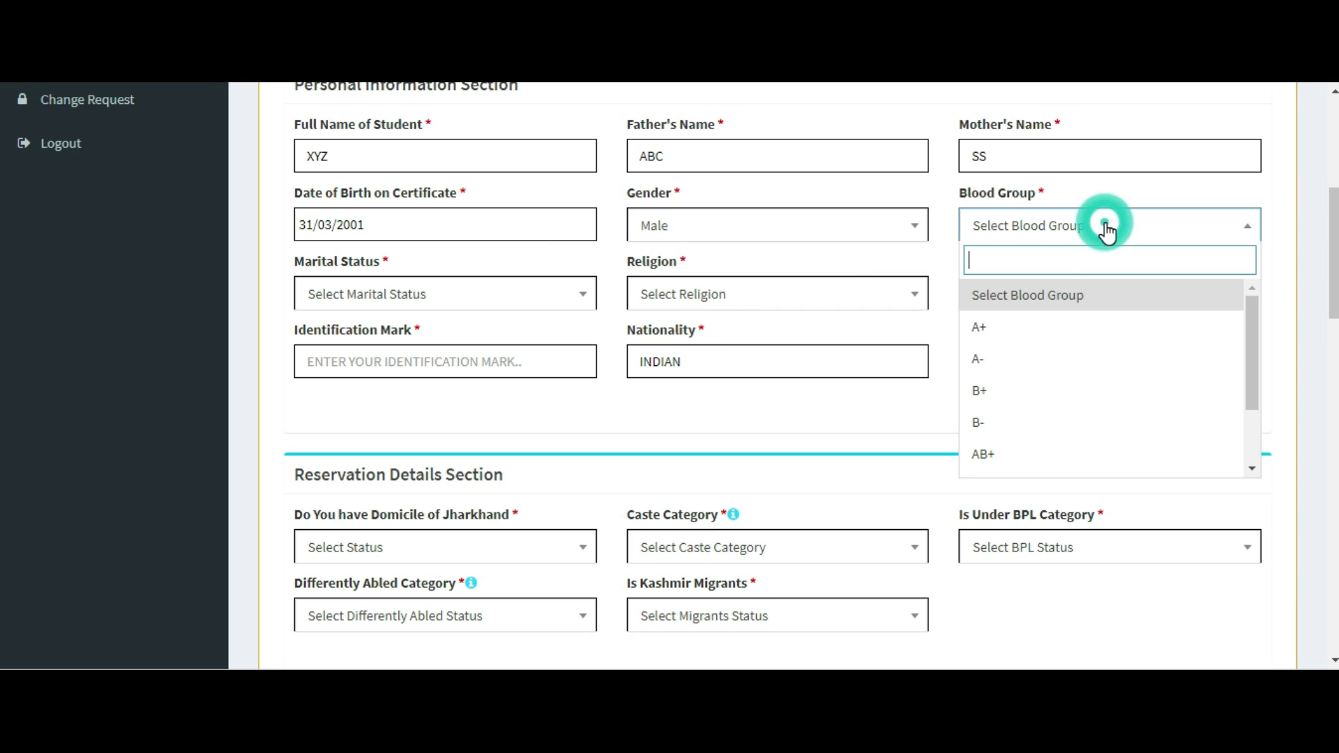
scroll(1004, 444, down, 2)
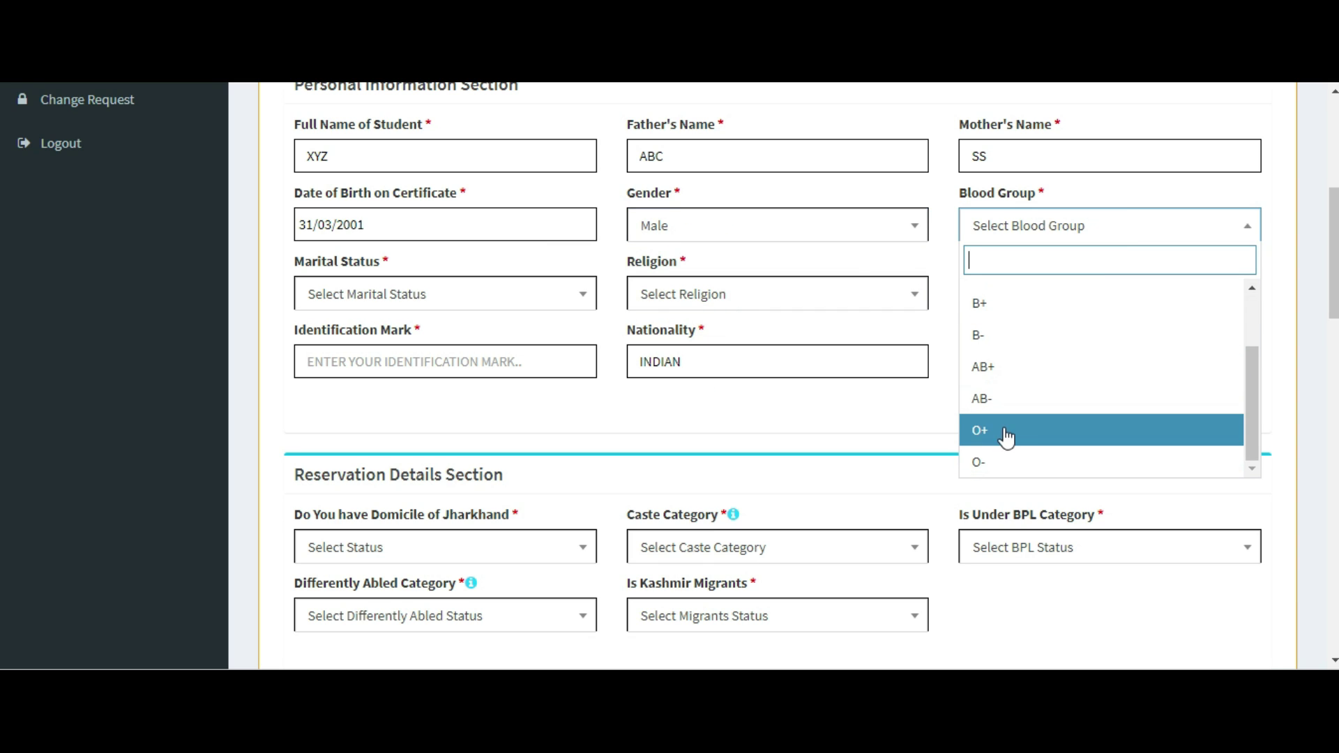
click(1006, 435)
click(423, 288)
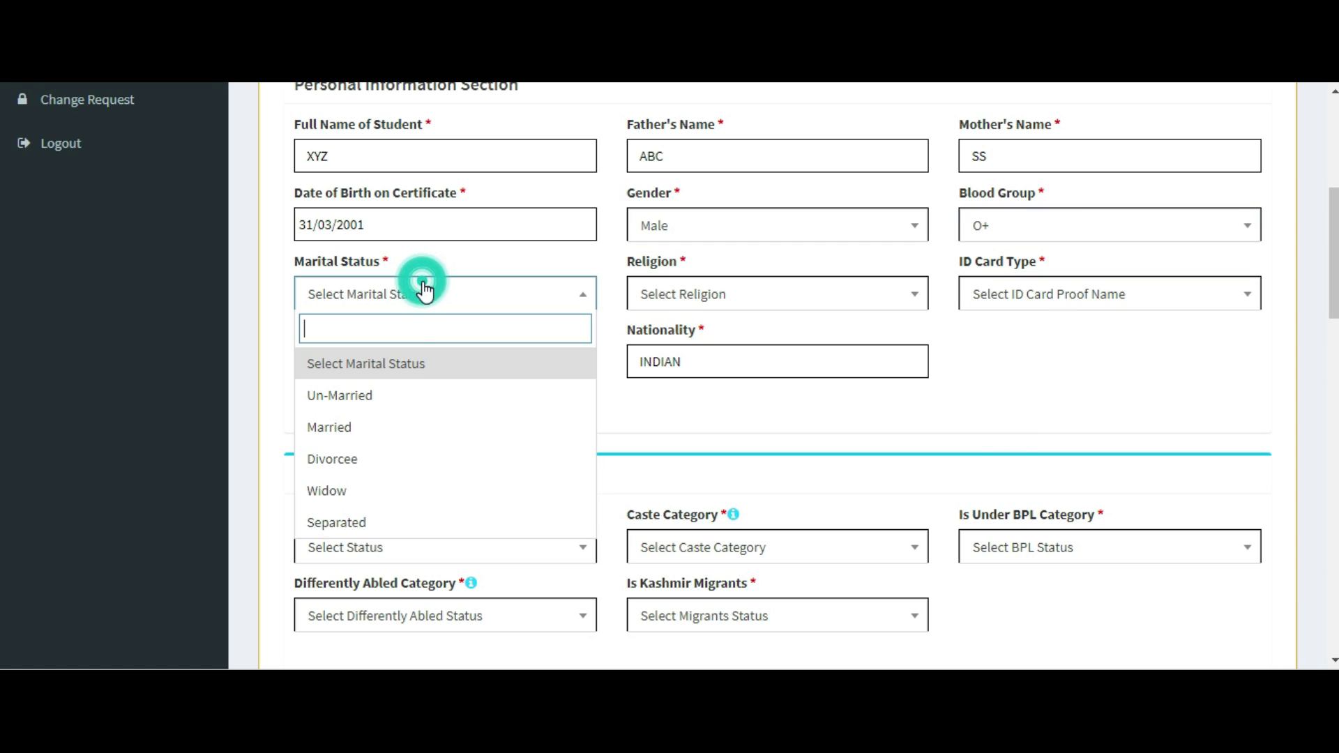
click(392, 393)
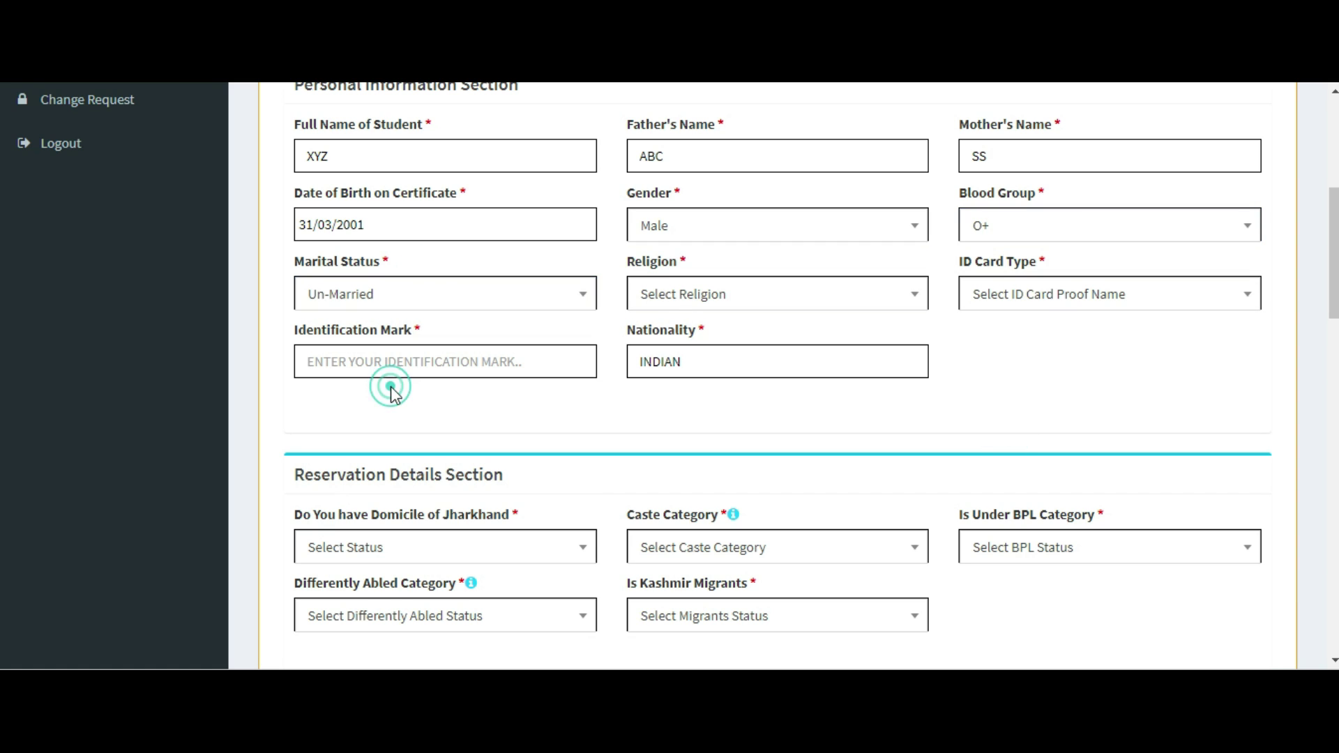
click(777, 298)
click(709, 389)
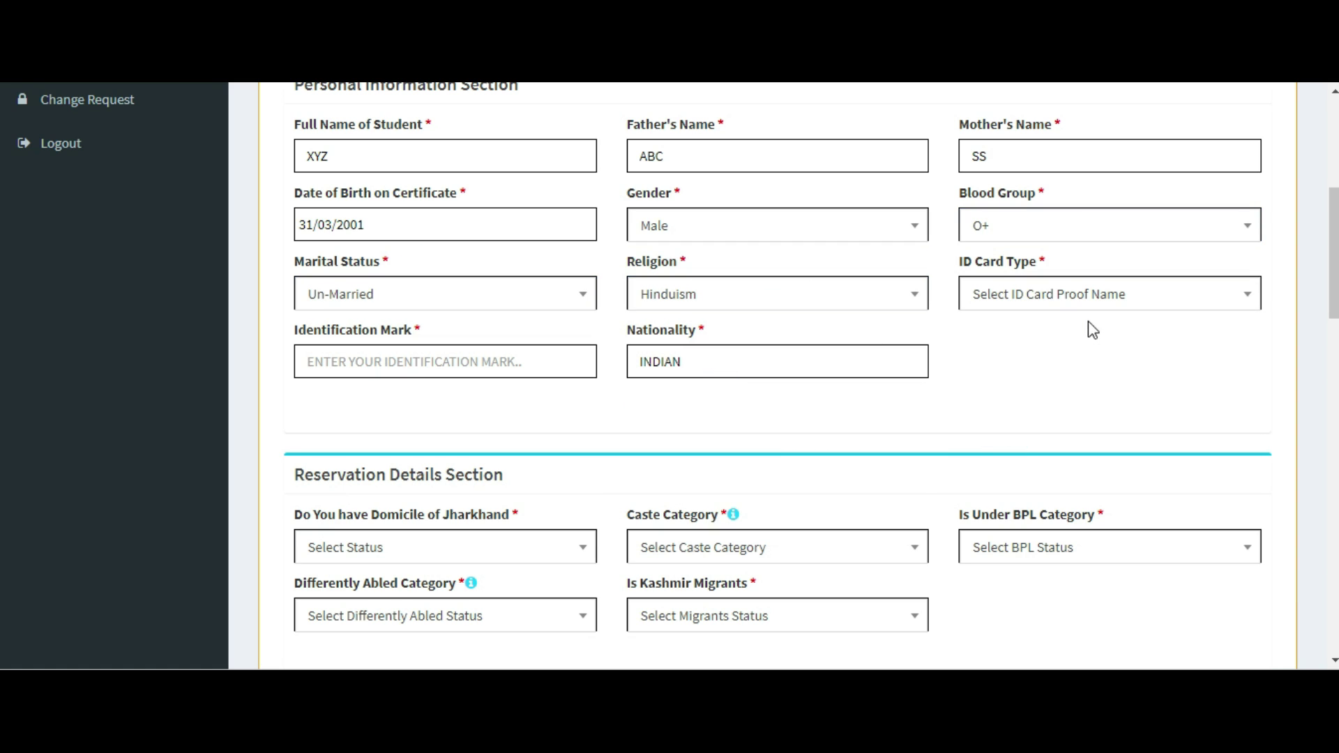
Set the ID type to PAN CARD and the identification mark to 'CUT MARK ON CHIN'.
click(1094, 294)
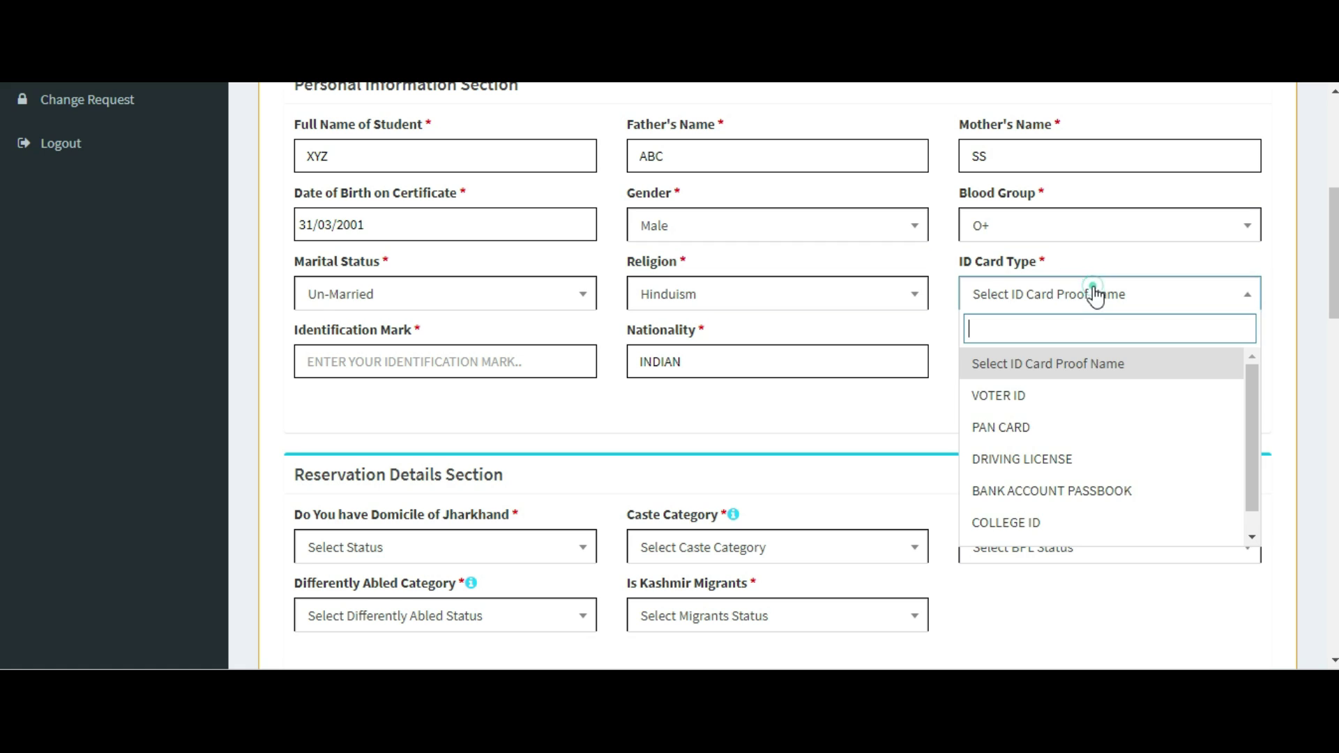
click(1038, 422)
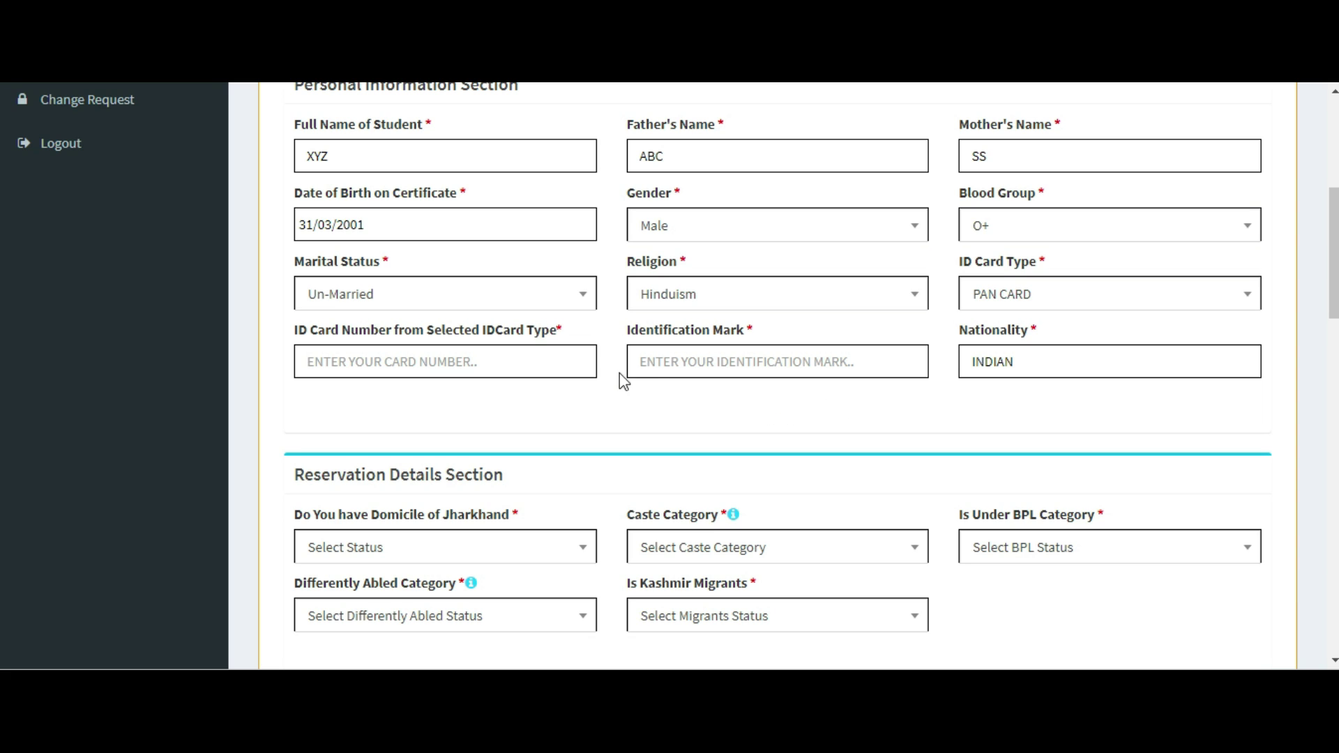
click(443, 349)
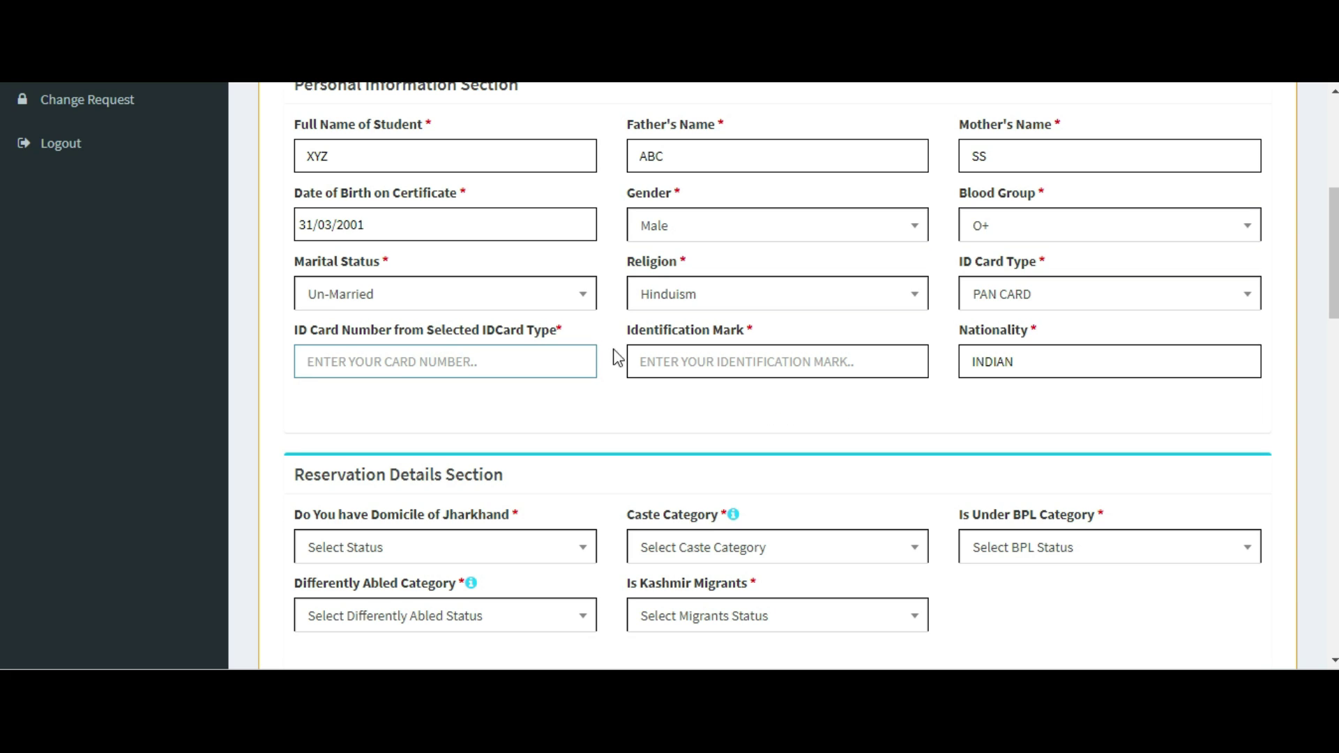
click(730, 360)
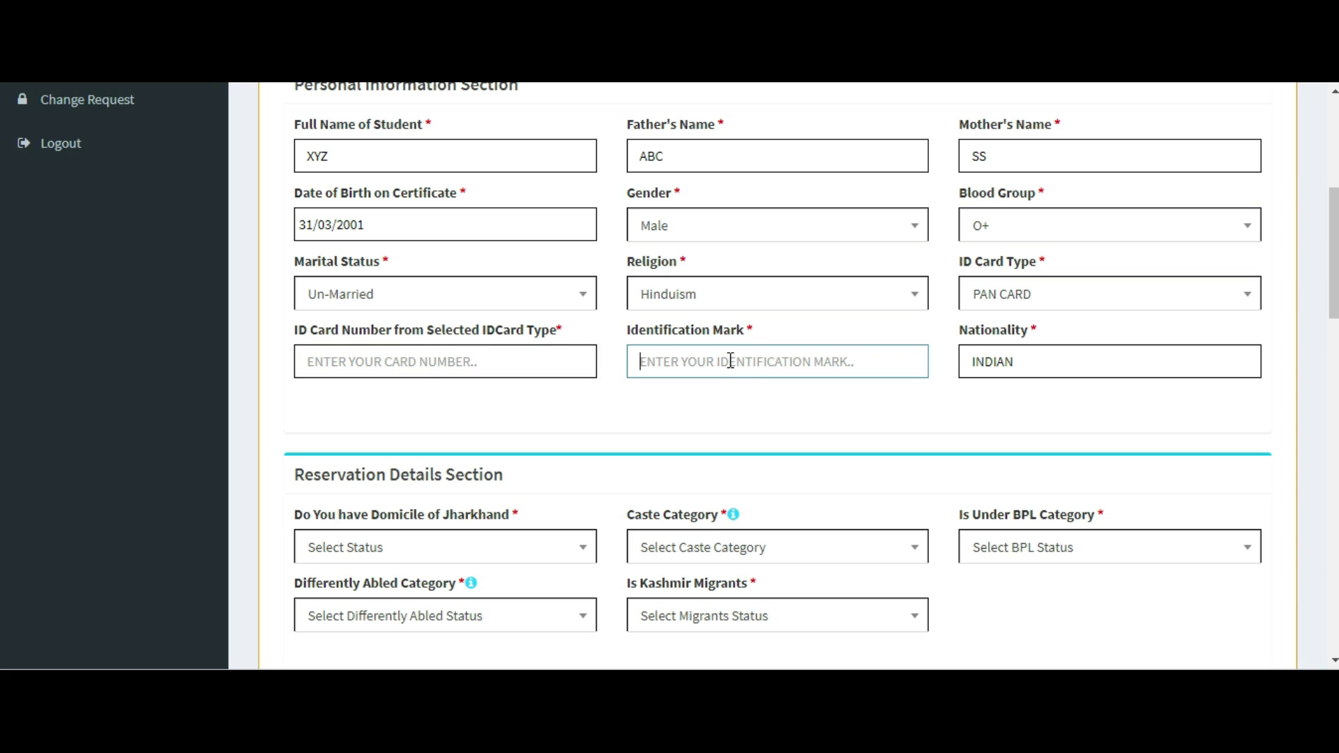
text(CUT M)
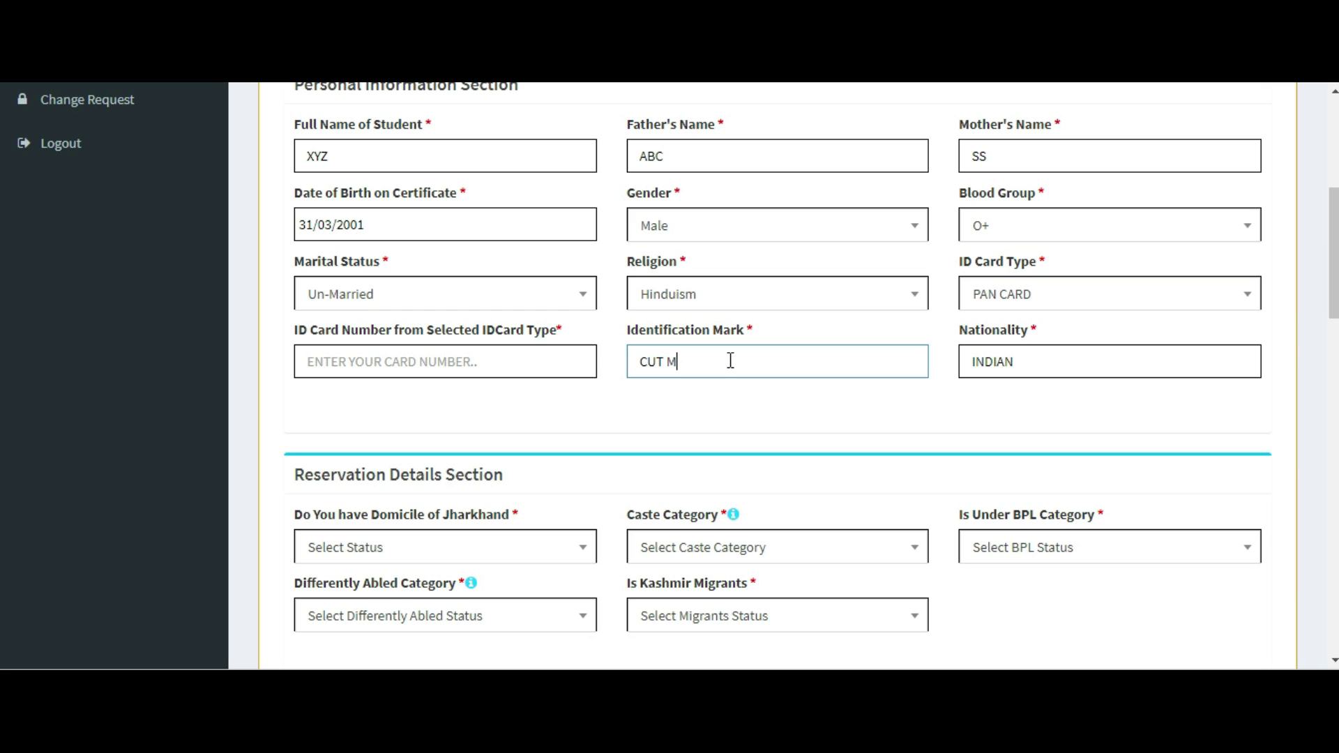
text(ARK ON CHIN)
scroll(734, 362, down, 6)
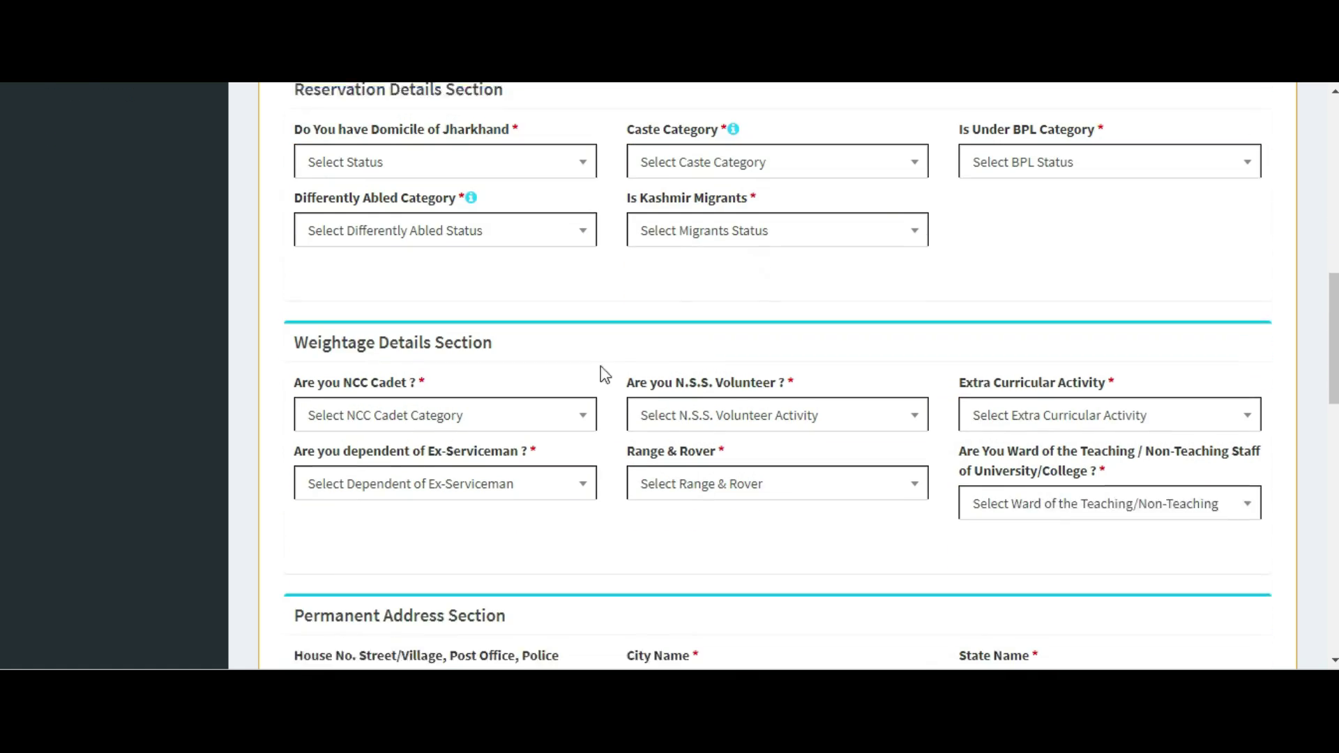
Answer Jharkhand domicile NO, caste category GENERAL and Economically Weaker Section YES.
click(580, 149)
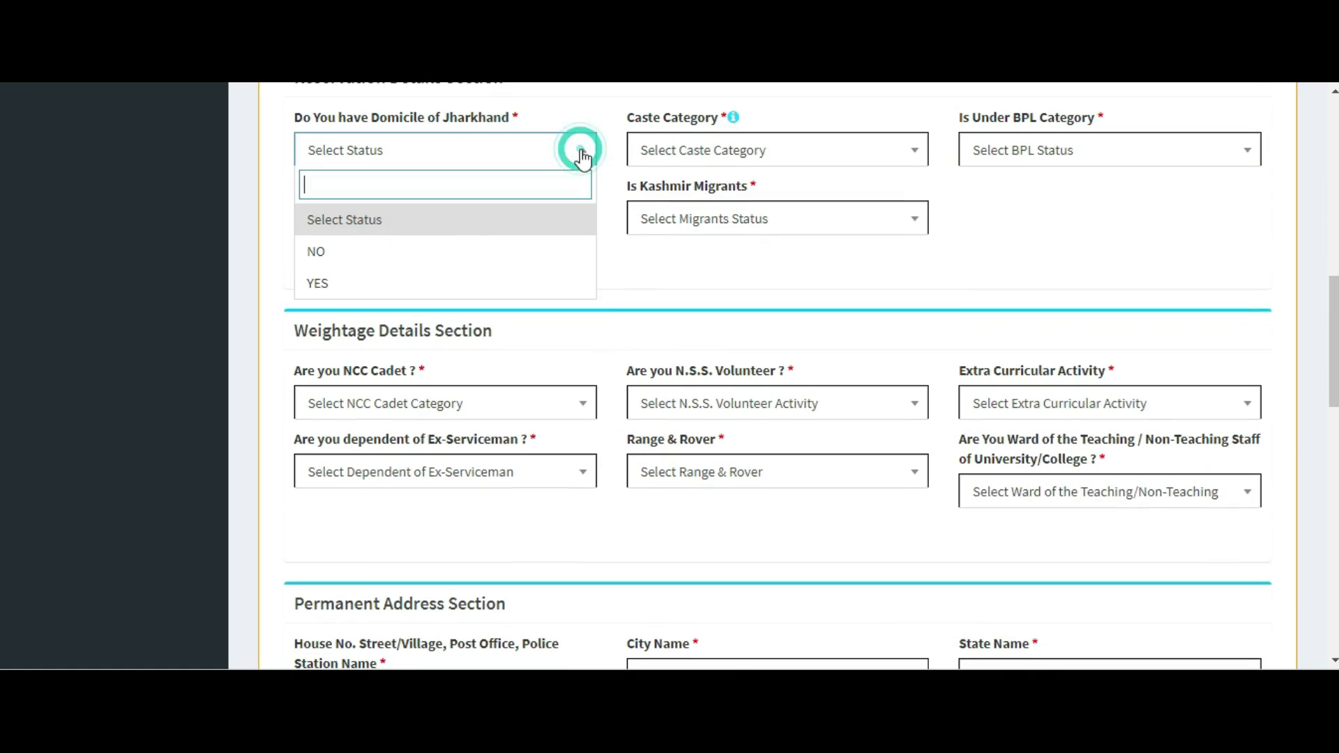
click(426, 257)
click(826, 144)
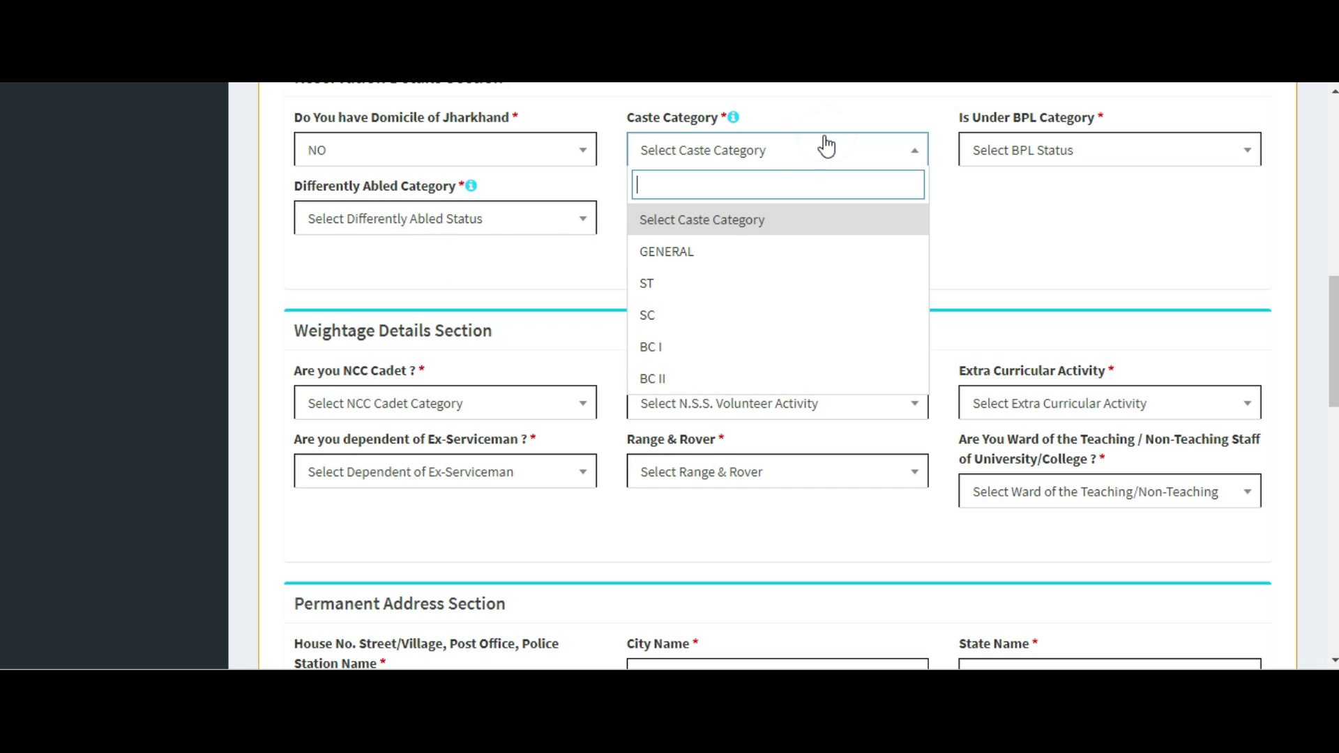
click(713, 252)
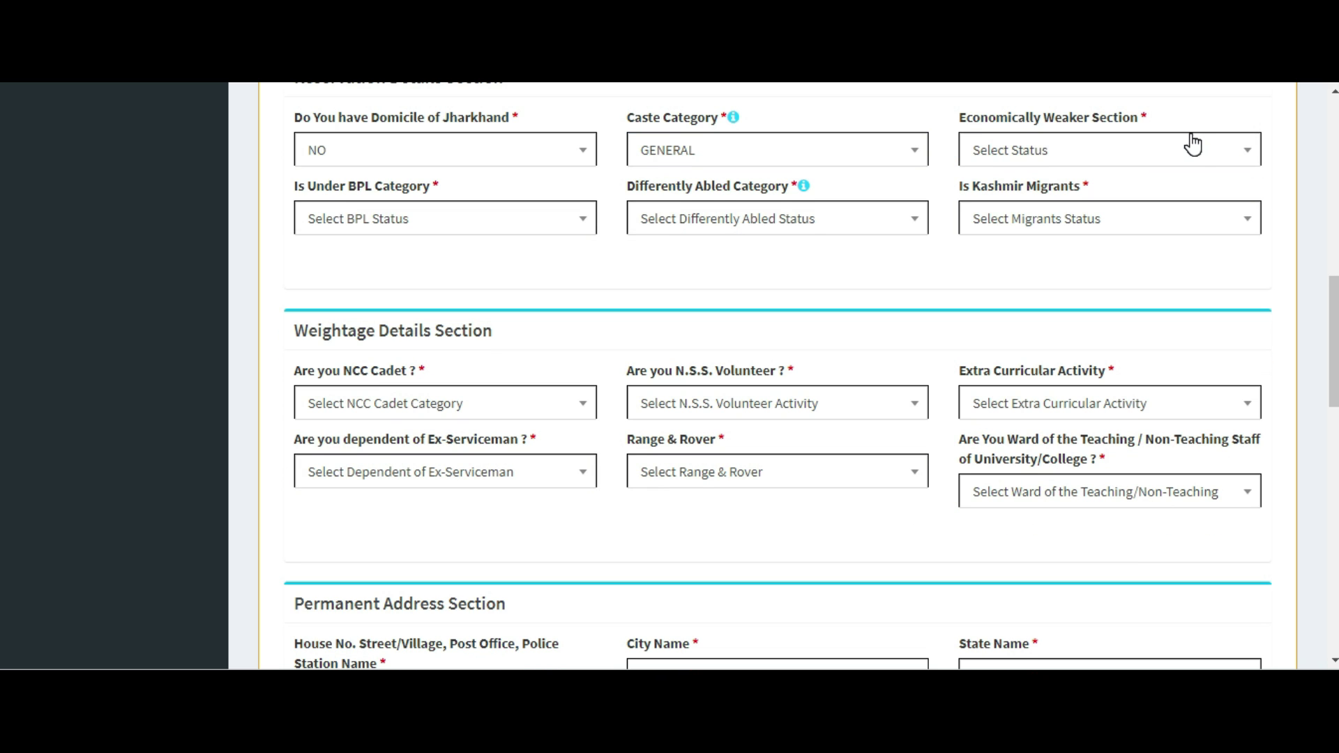
click(1191, 141)
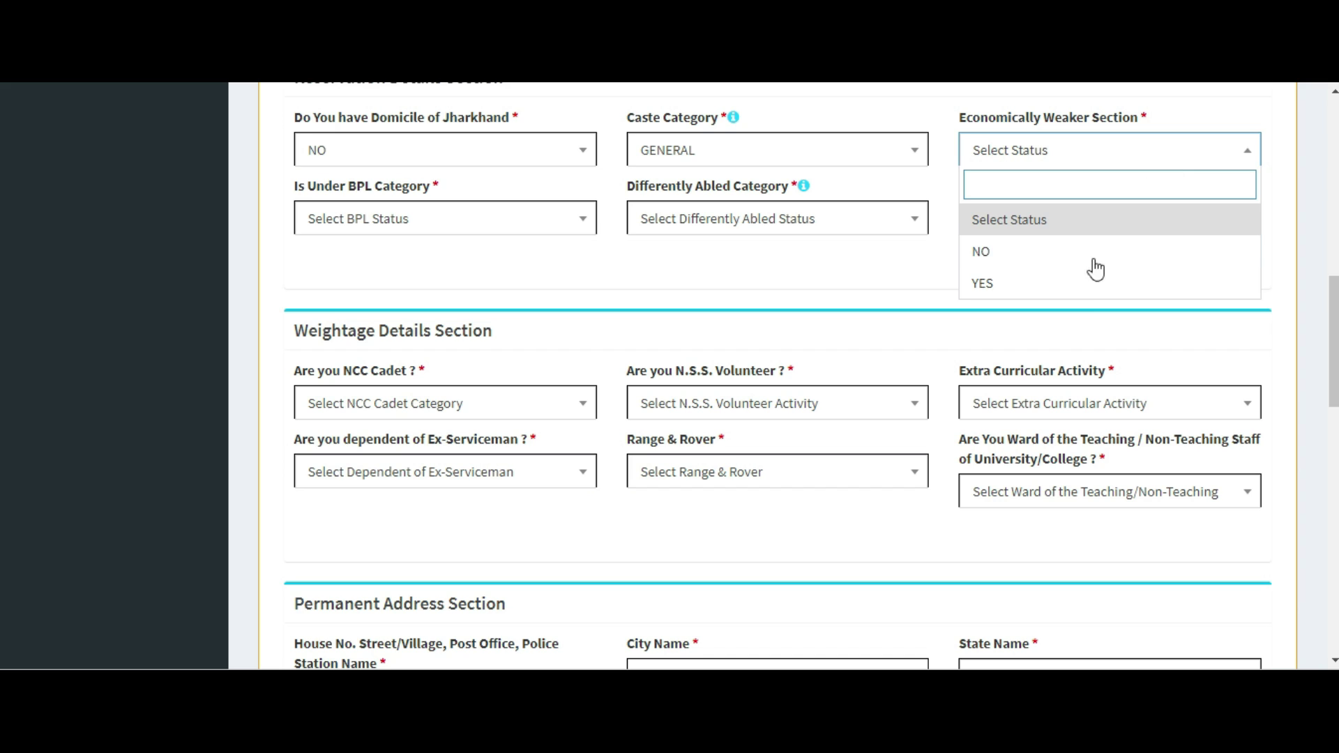
click(1039, 286)
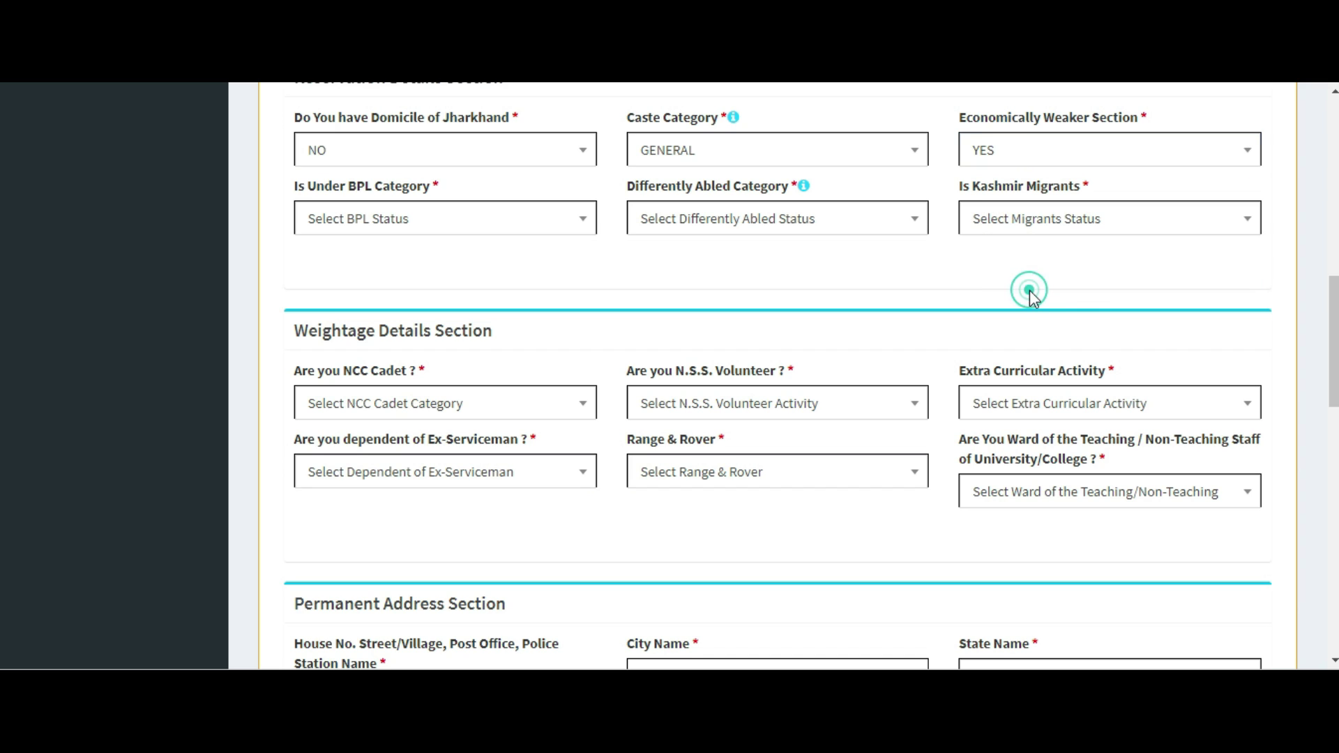
Answer NO for BPL Category, Differently Abled Category and Kashmir Migrants.
click(442, 227)
click(370, 317)
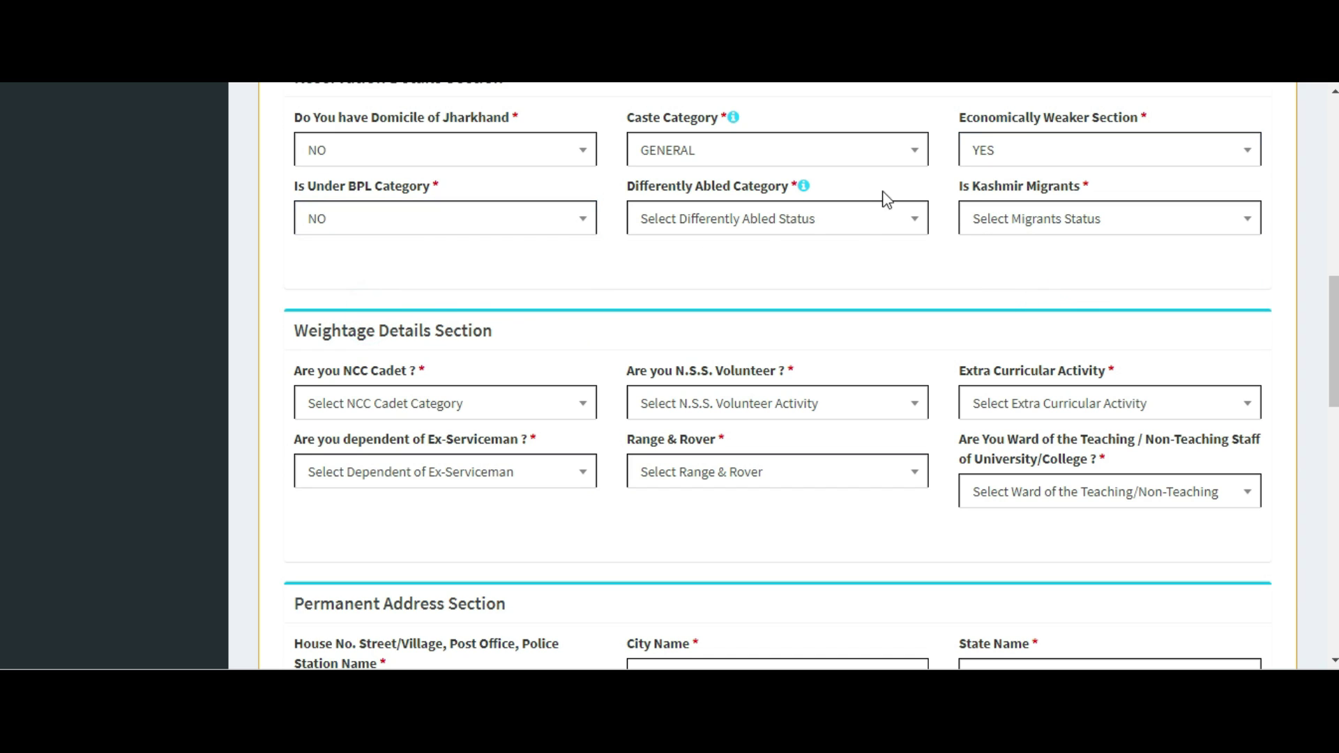
click(859, 220)
click(677, 314)
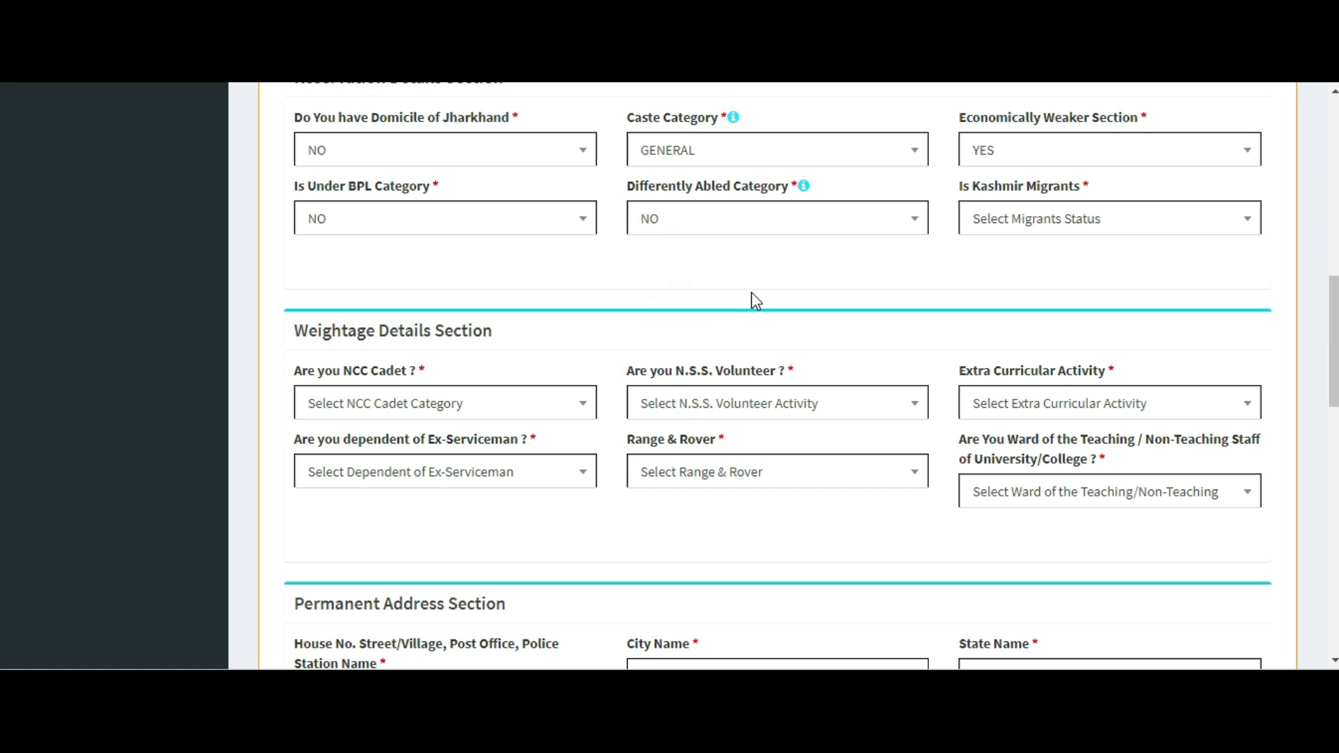
click(1106, 227)
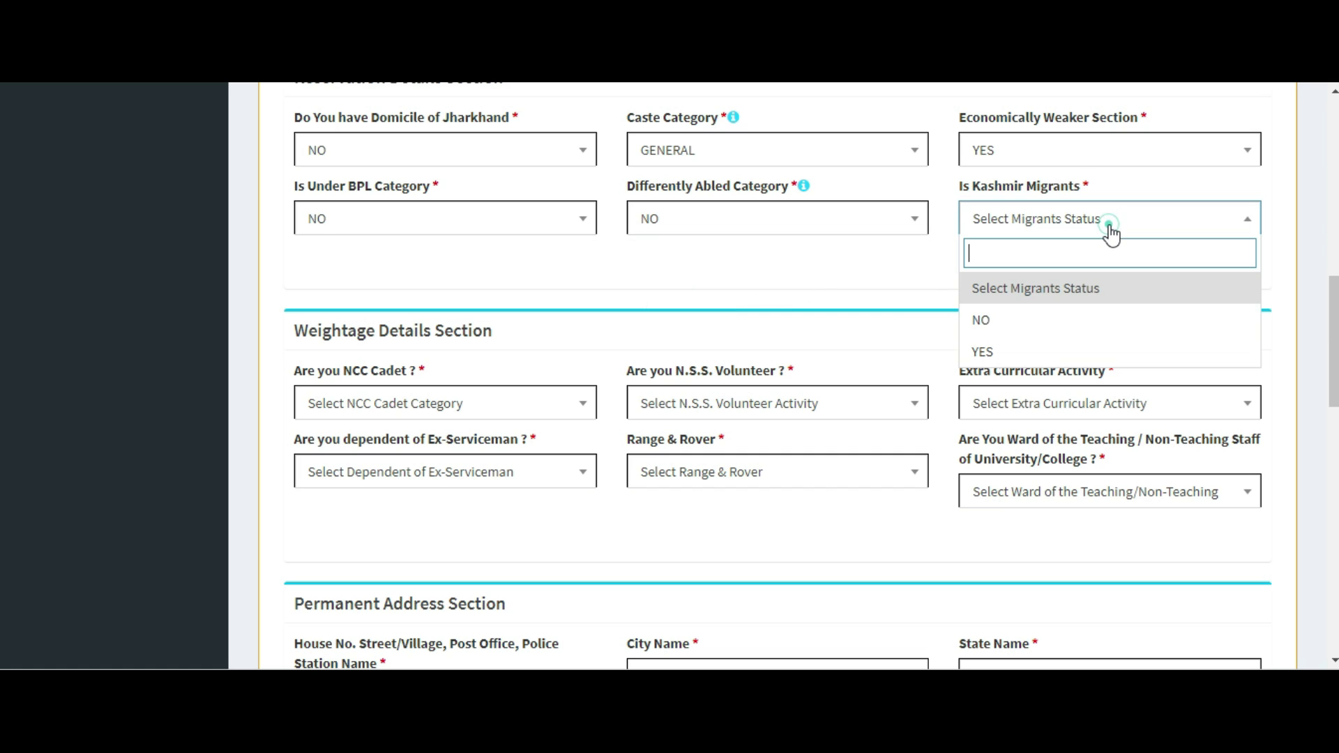
click(1014, 313)
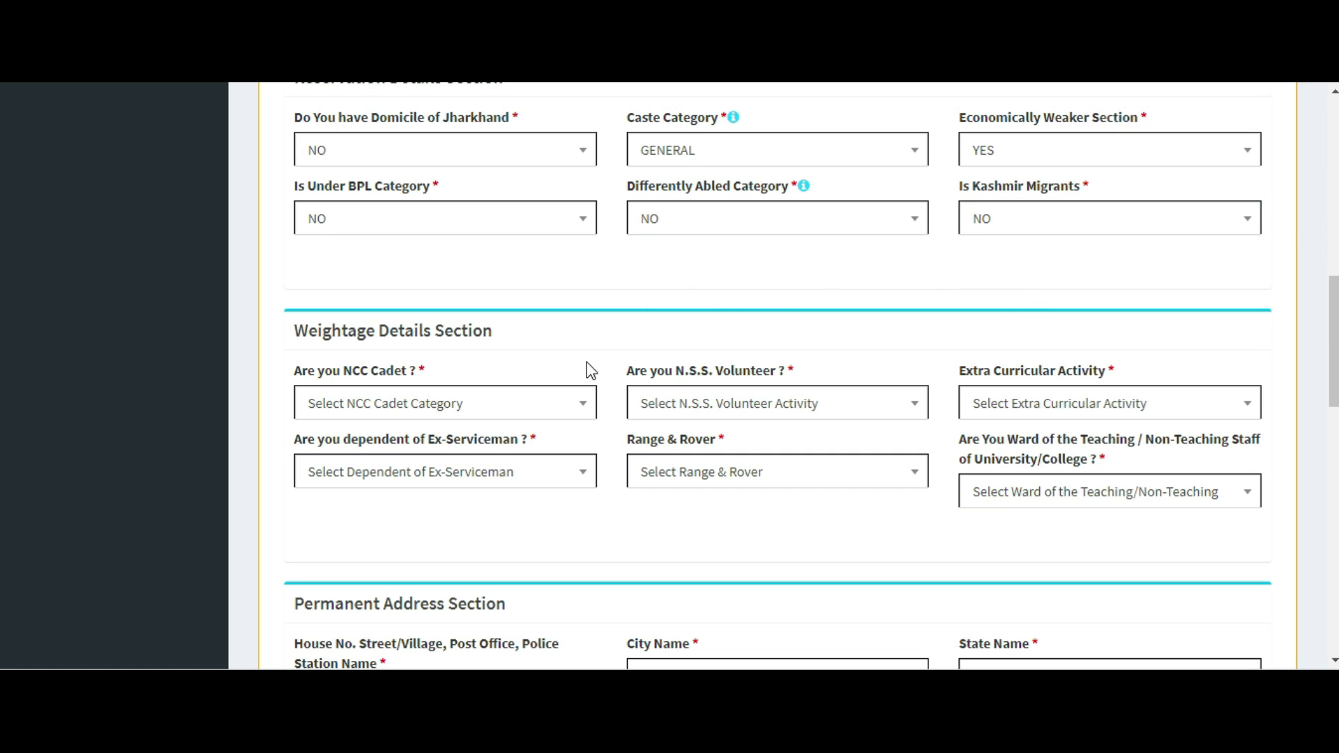
Answer NO for NCC Cadet, N.S.S. Volunteer and Extra Curricular Activity.
scroll(592, 329, down, 3)
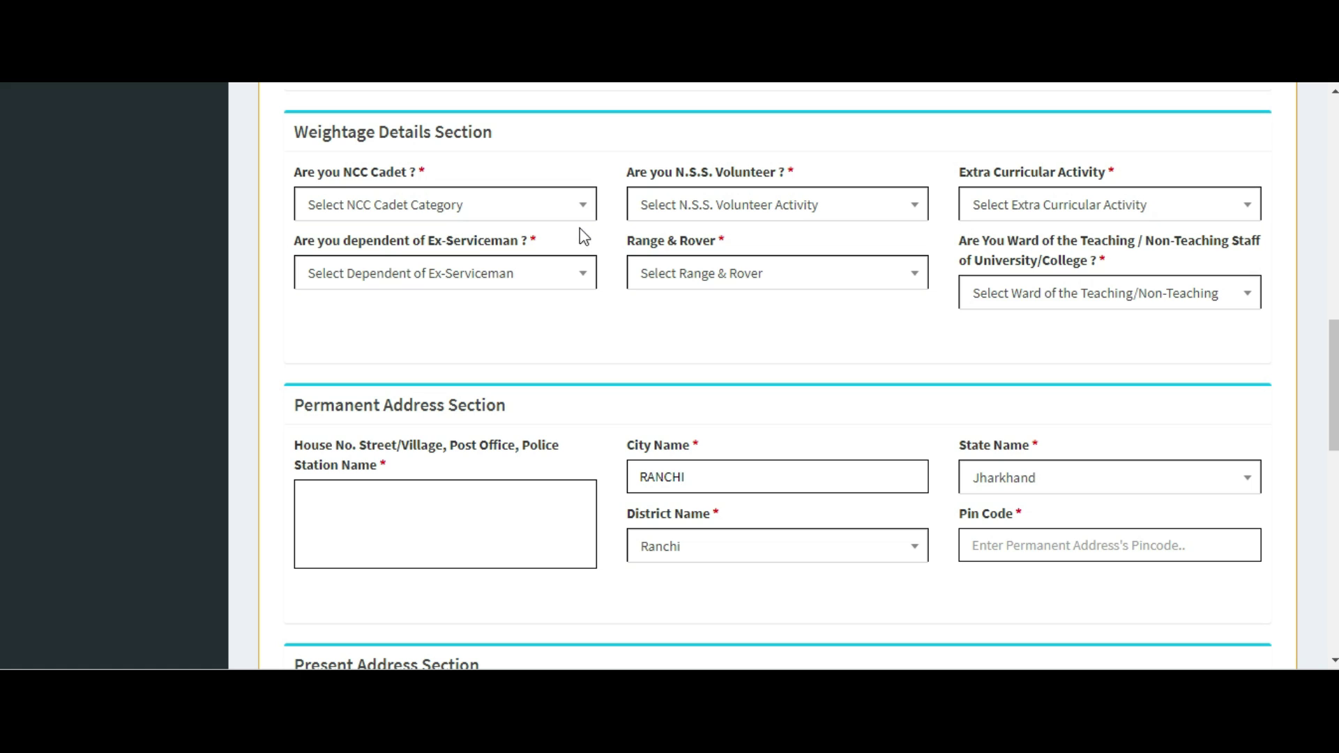
click(583, 205)
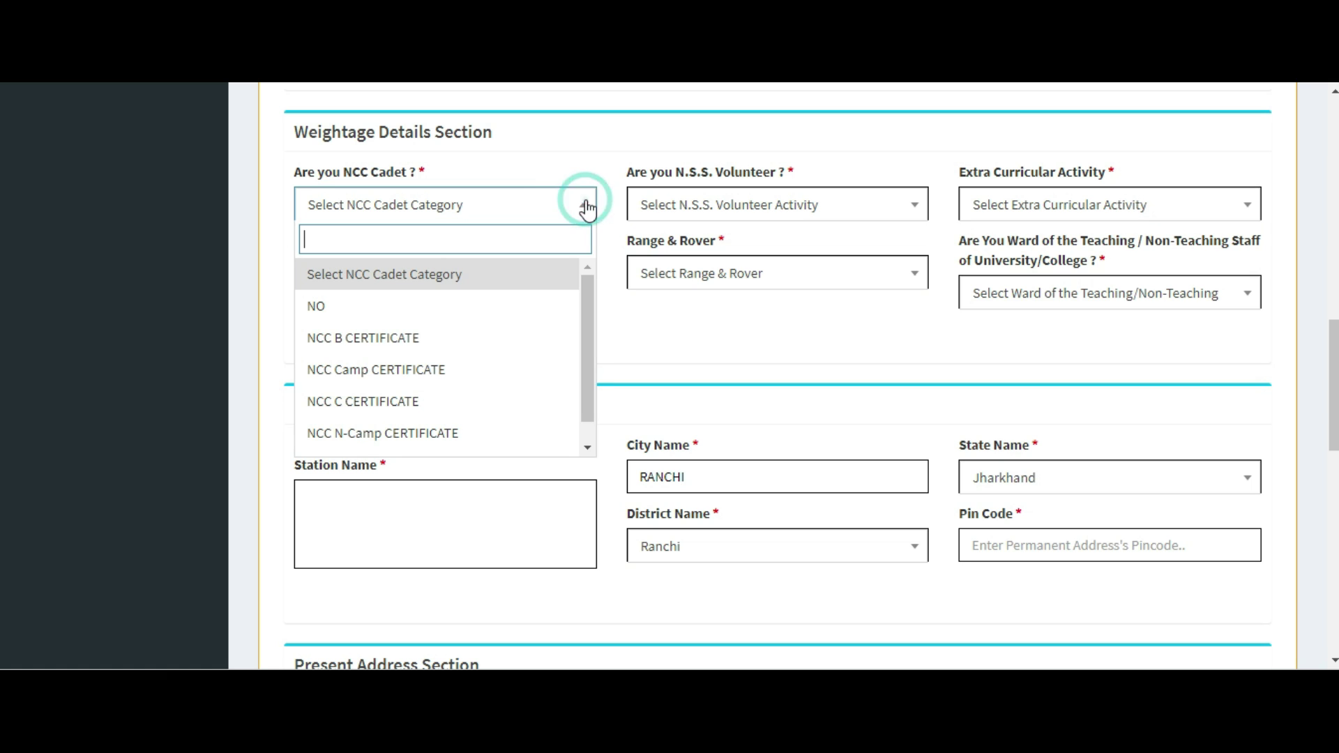
click(366, 316)
click(785, 206)
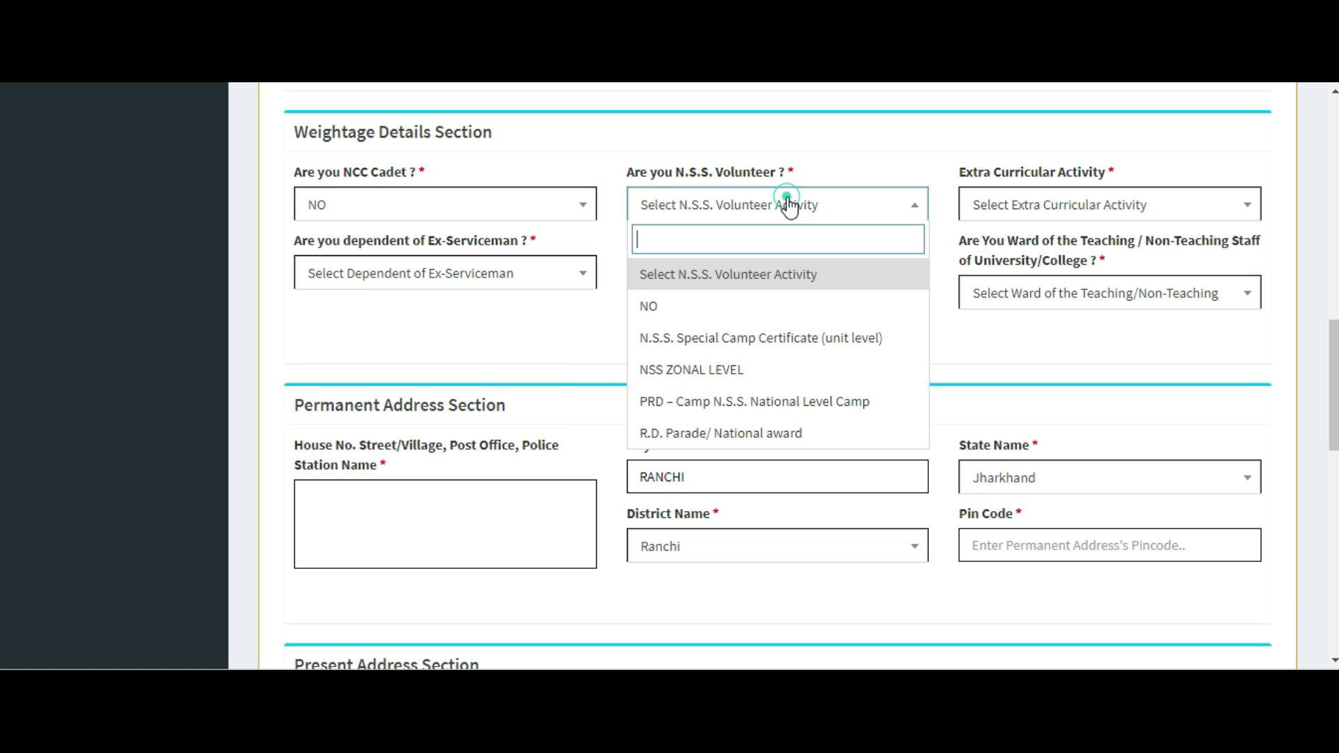
click(662, 313)
click(1175, 209)
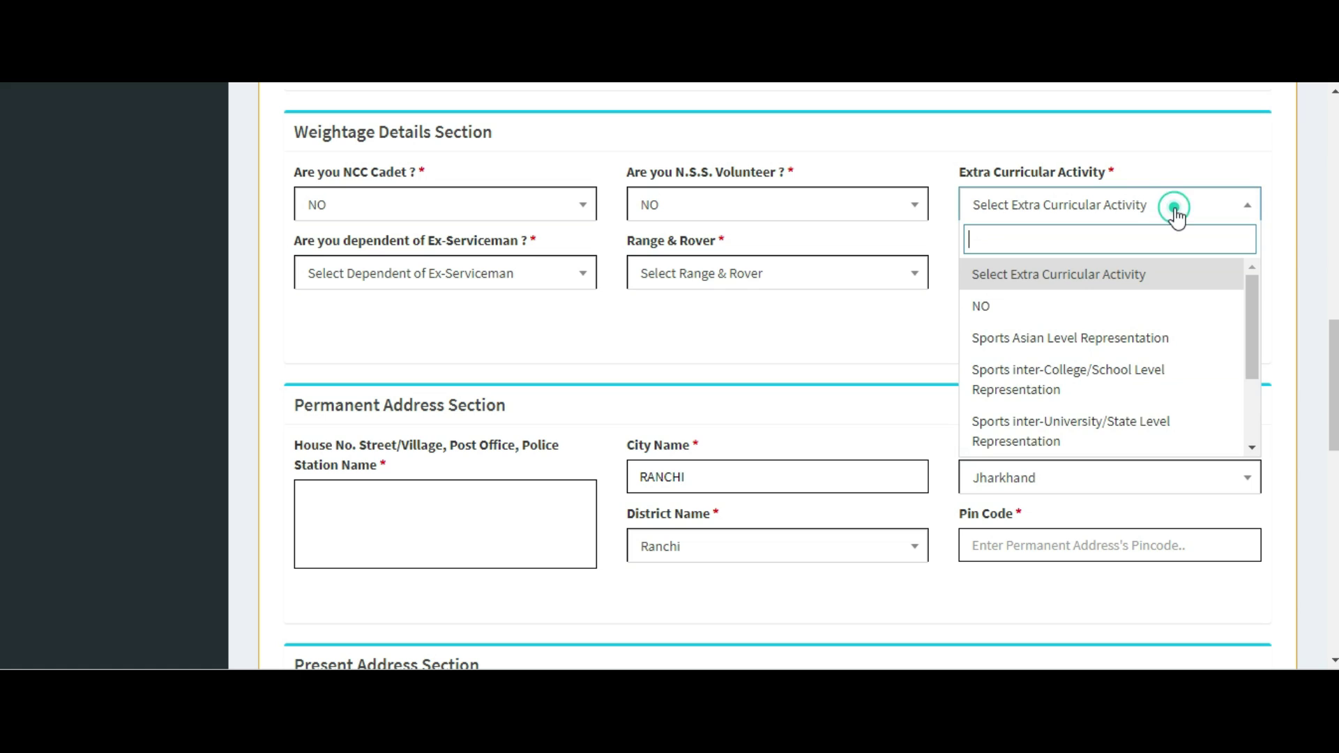
click(1022, 306)
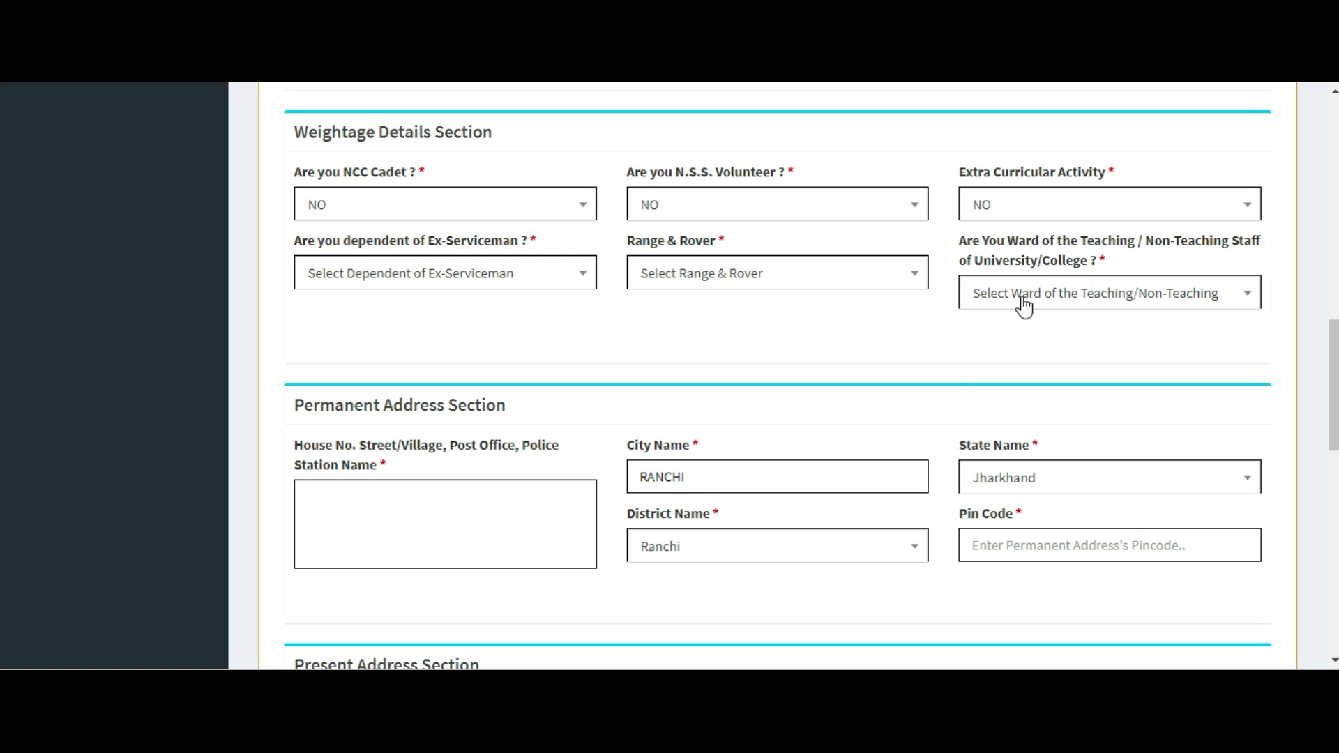
Answer NO for ward of university staff, Range & Rover and Ex-Serviceman dependent.
click(1023, 292)
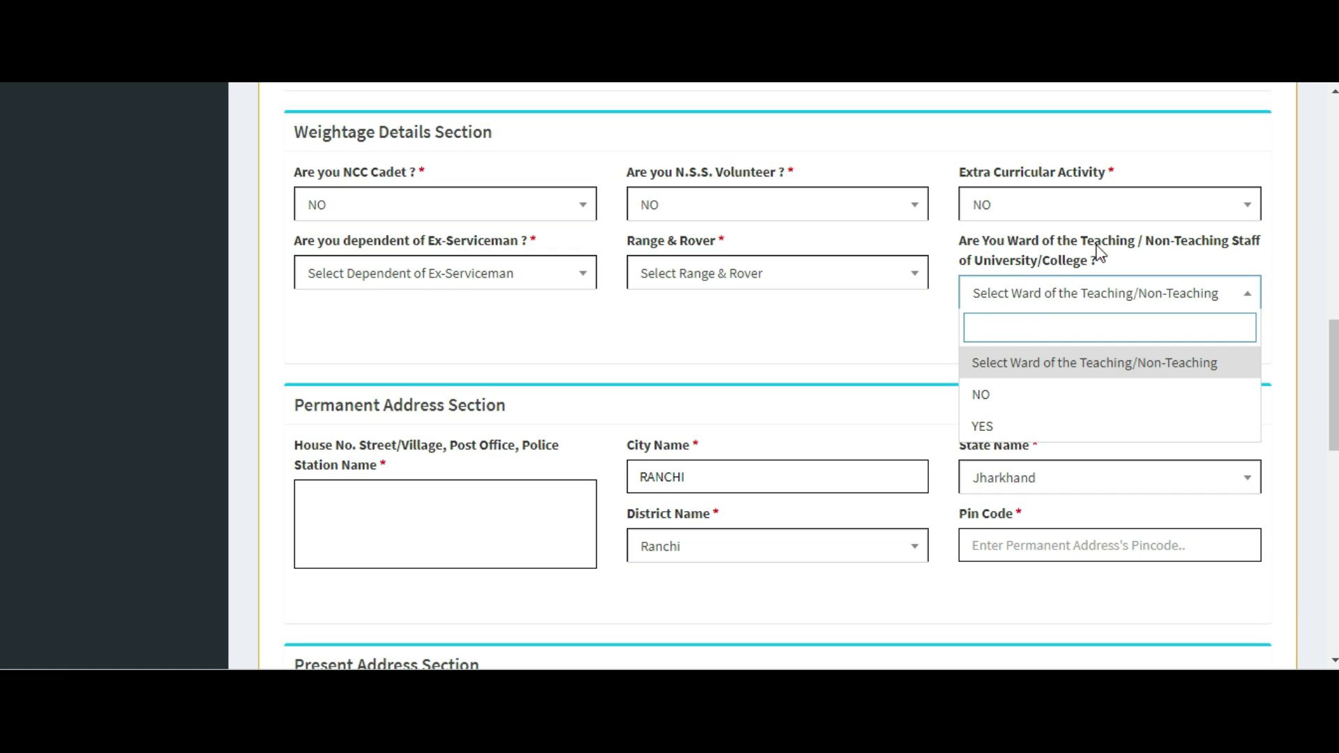
click(1017, 391)
click(729, 276)
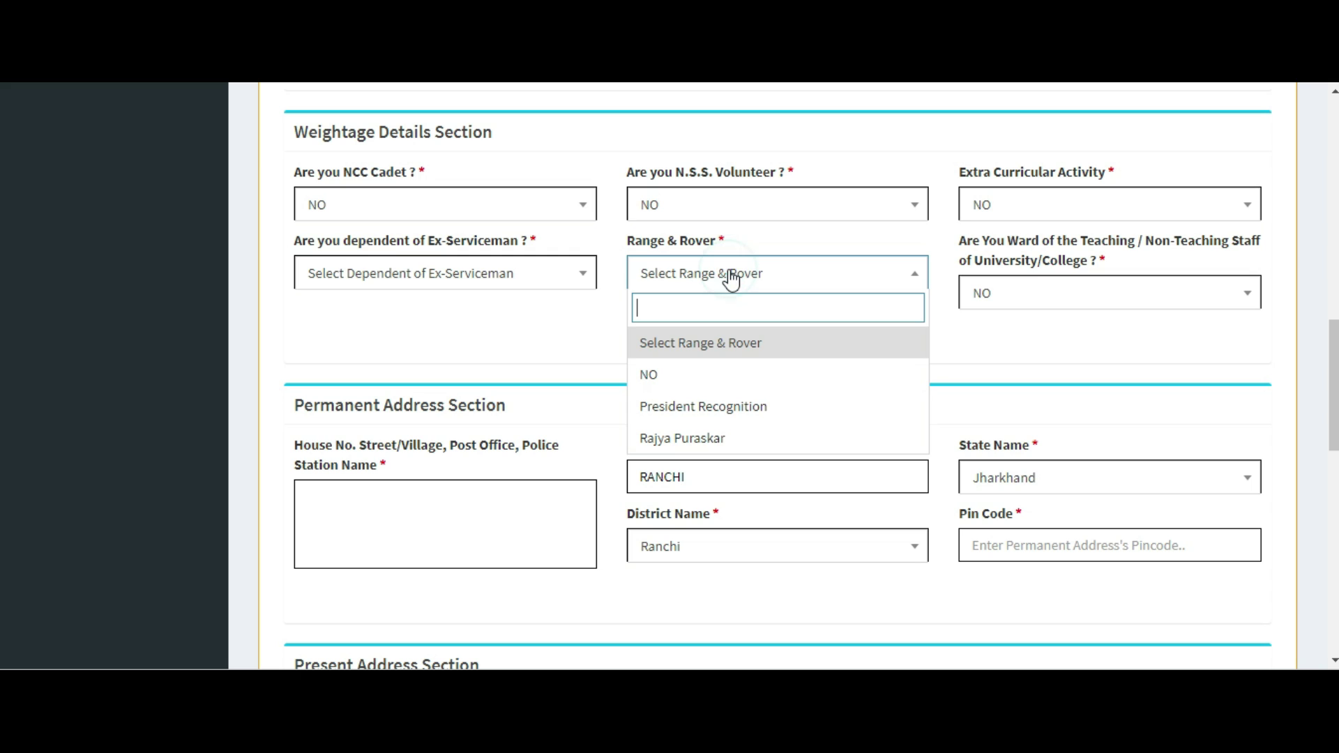
click(685, 382)
click(425, 282)
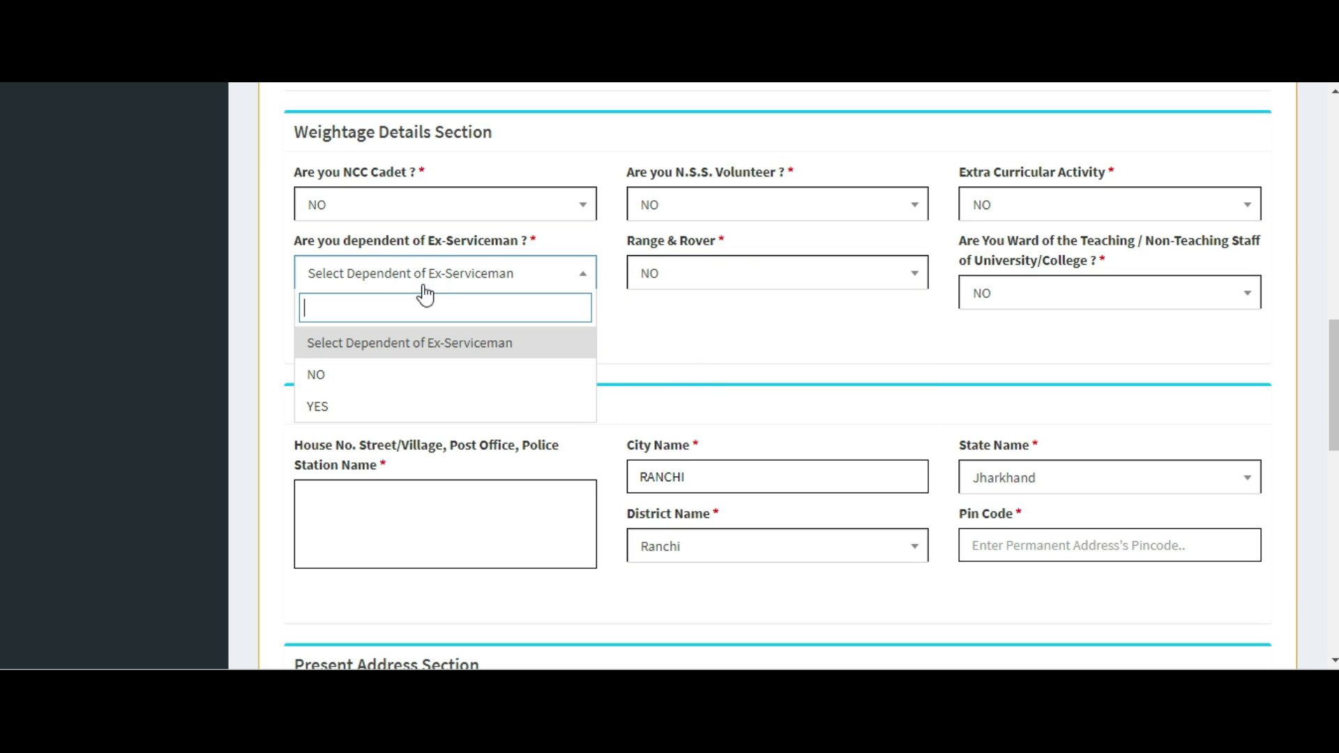
click(426, 382)
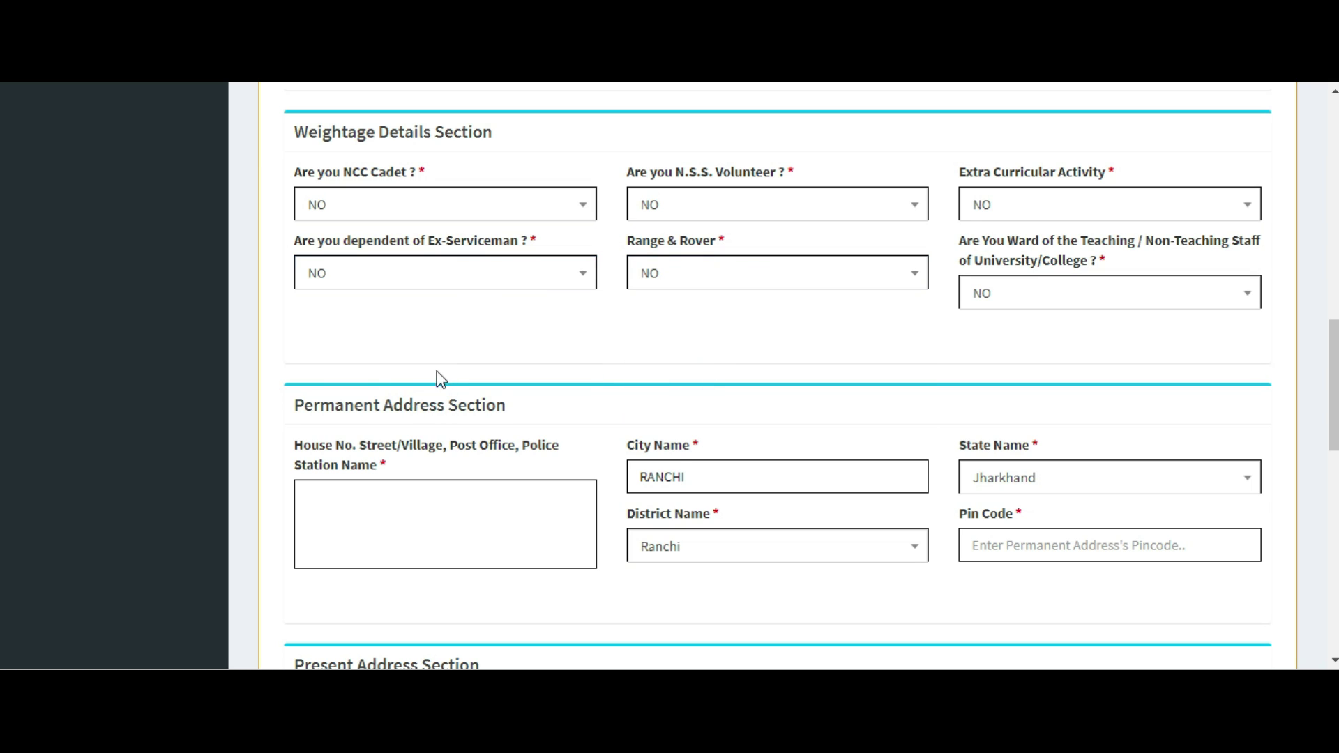
click(364, 500)
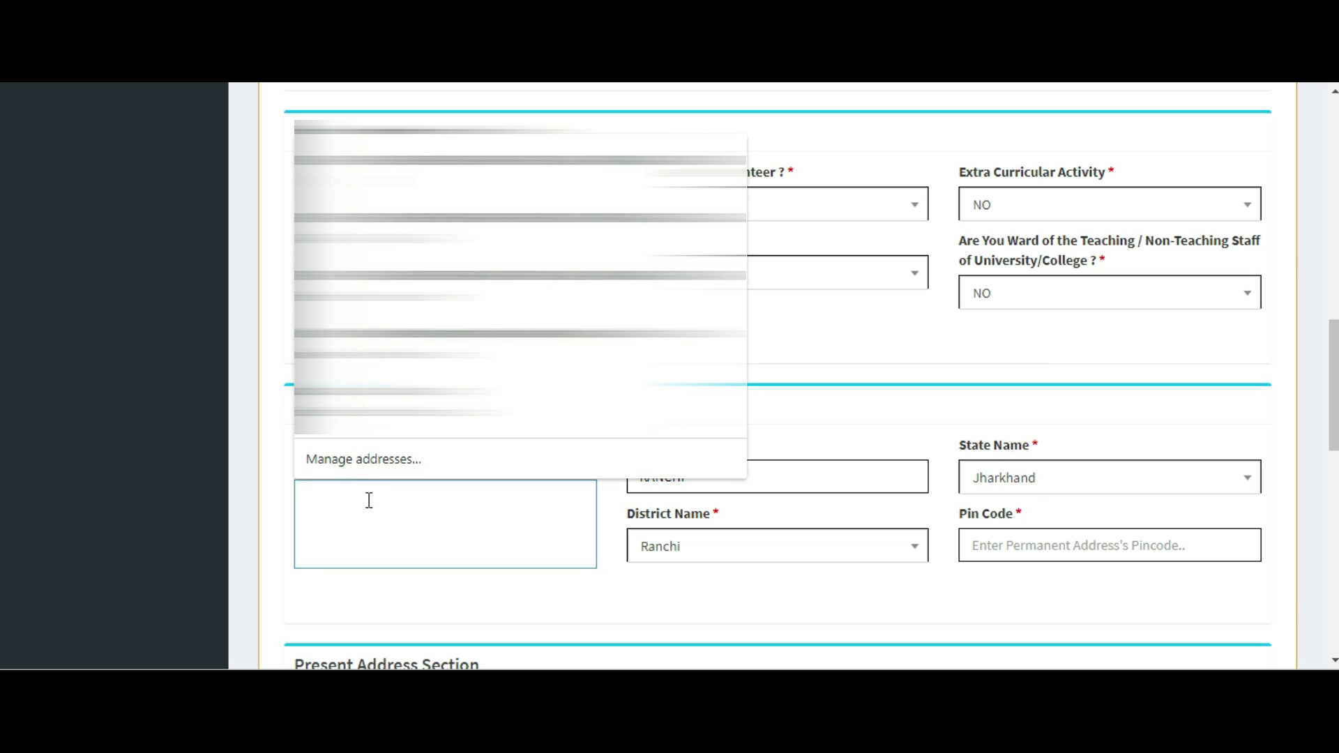
Autofill the permanent address from a saved entry and mark the present address same as permanent.
text(HATIA)
click(817, 474)
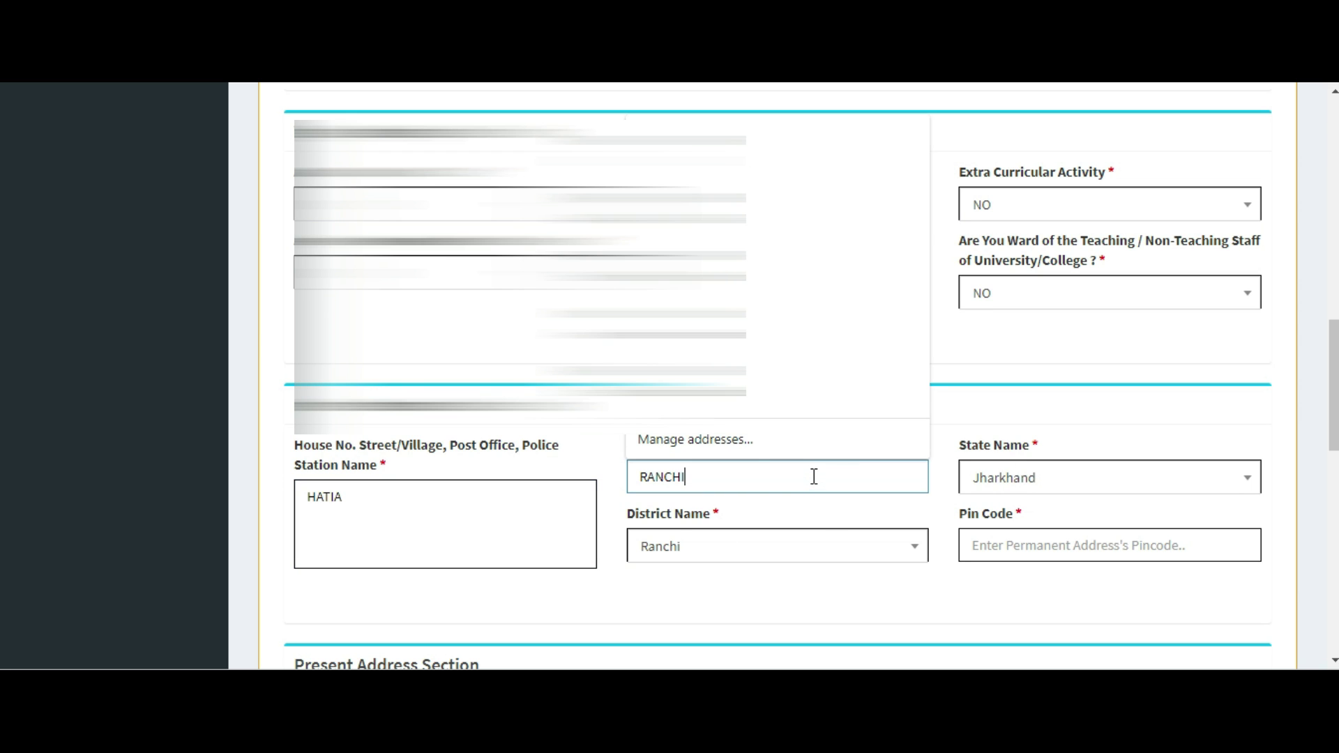
click(707, 136)
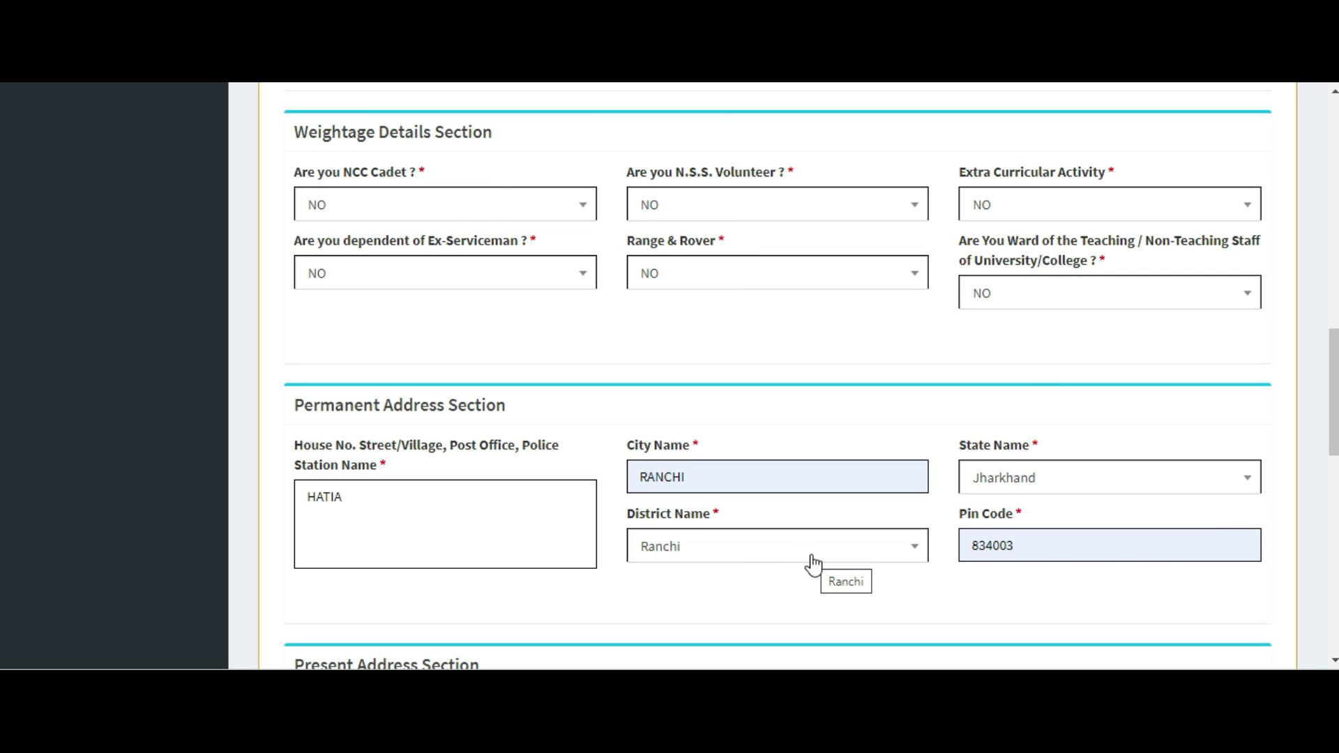
scroll(809, 562, down, 3)
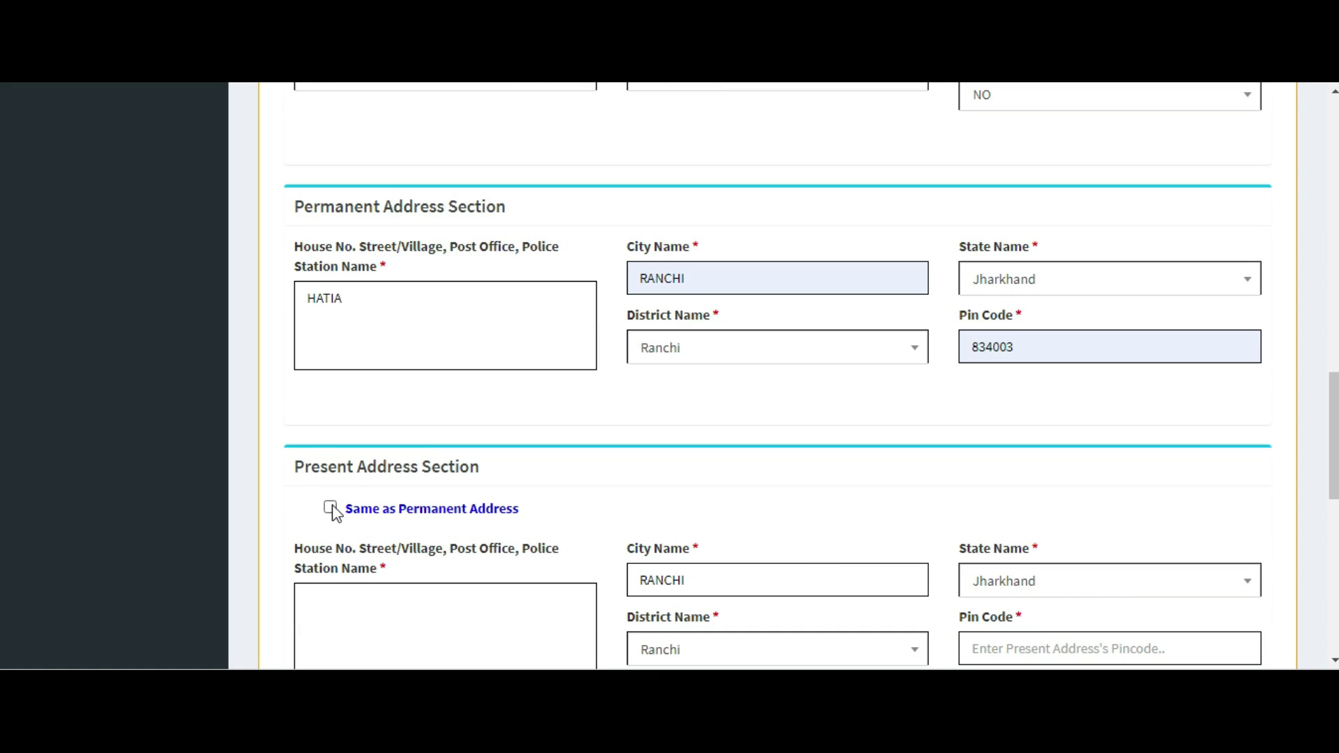
click(330, 508)
scroll(655, 521, down, 3)
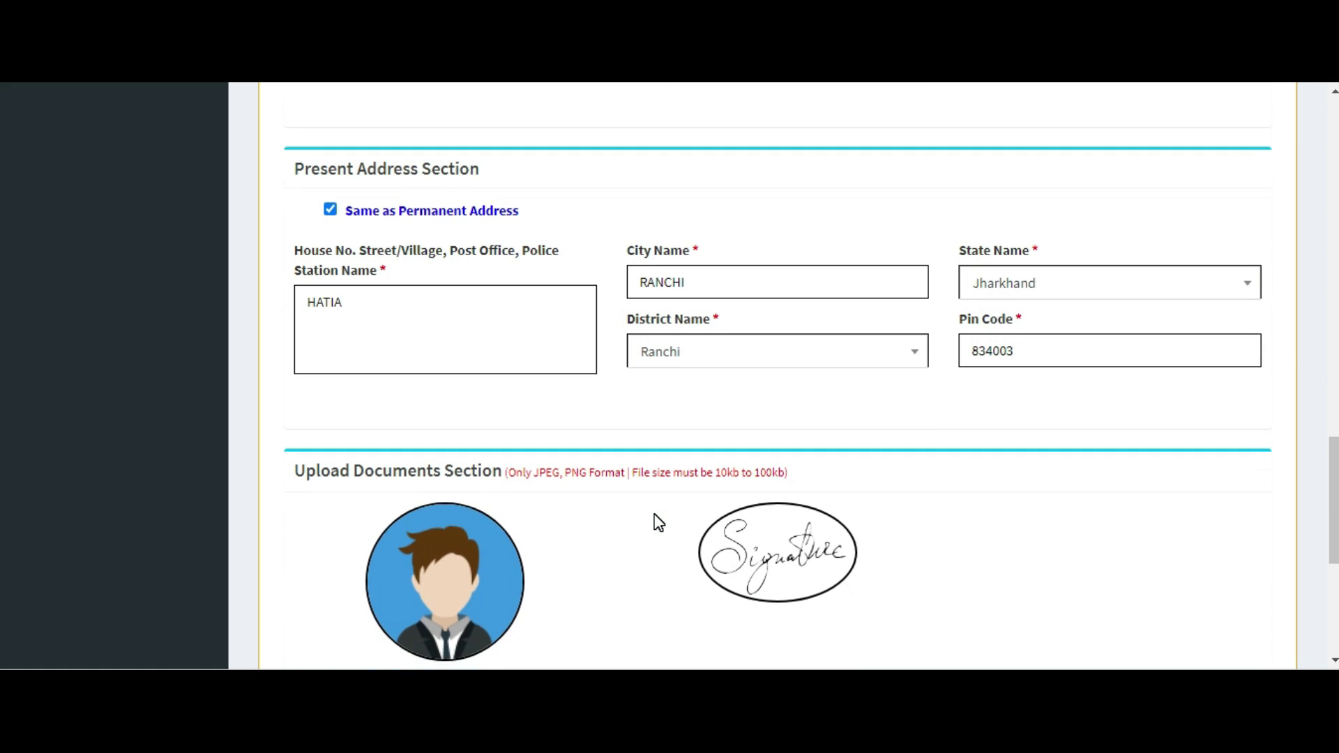
scroll(655, 522, down, 3)
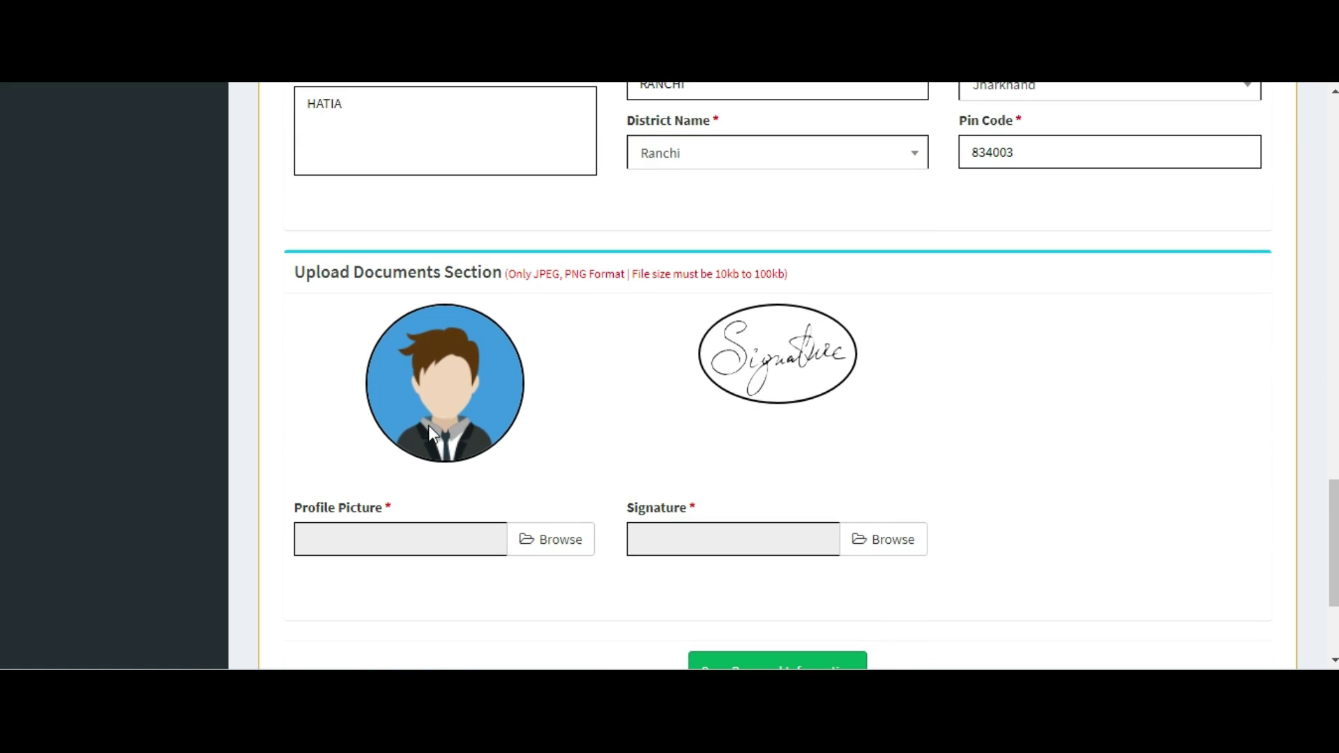
Upload ballu_foto.jpg as the profile picture.
click(579, 541)
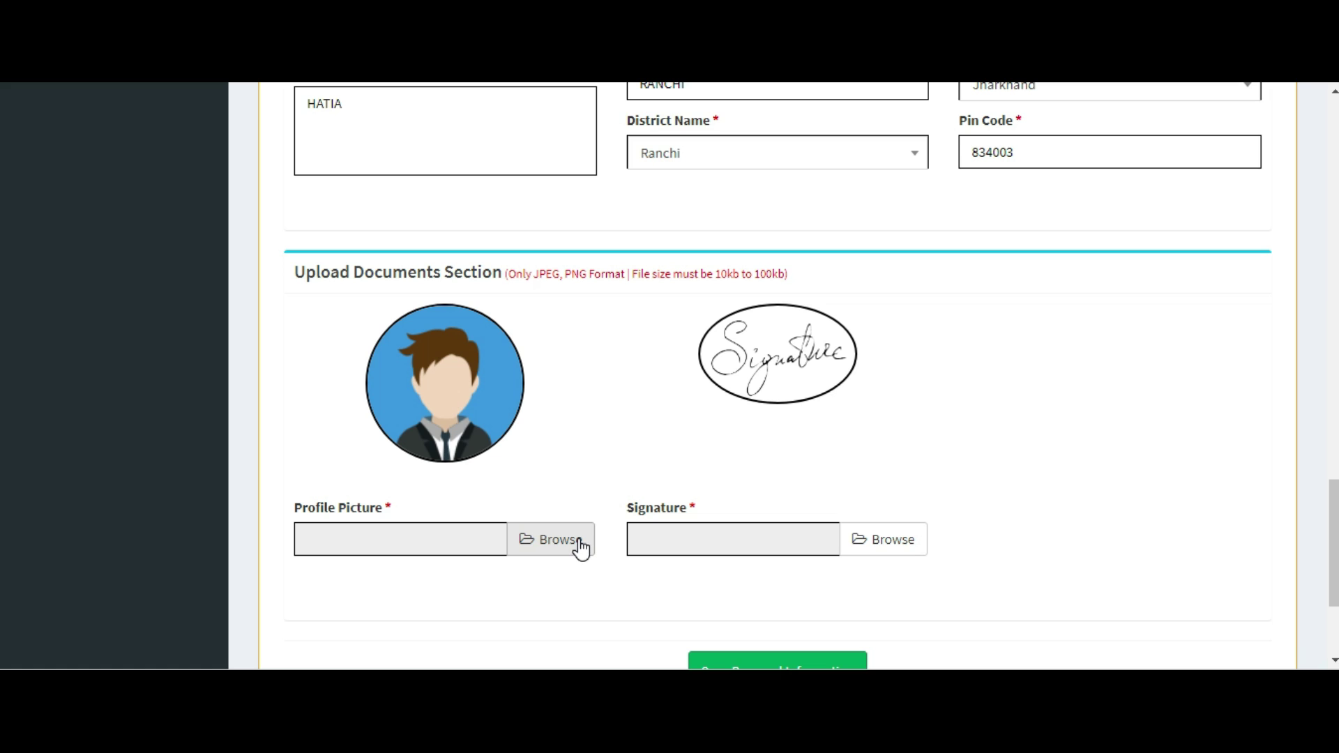
click(582, 544)
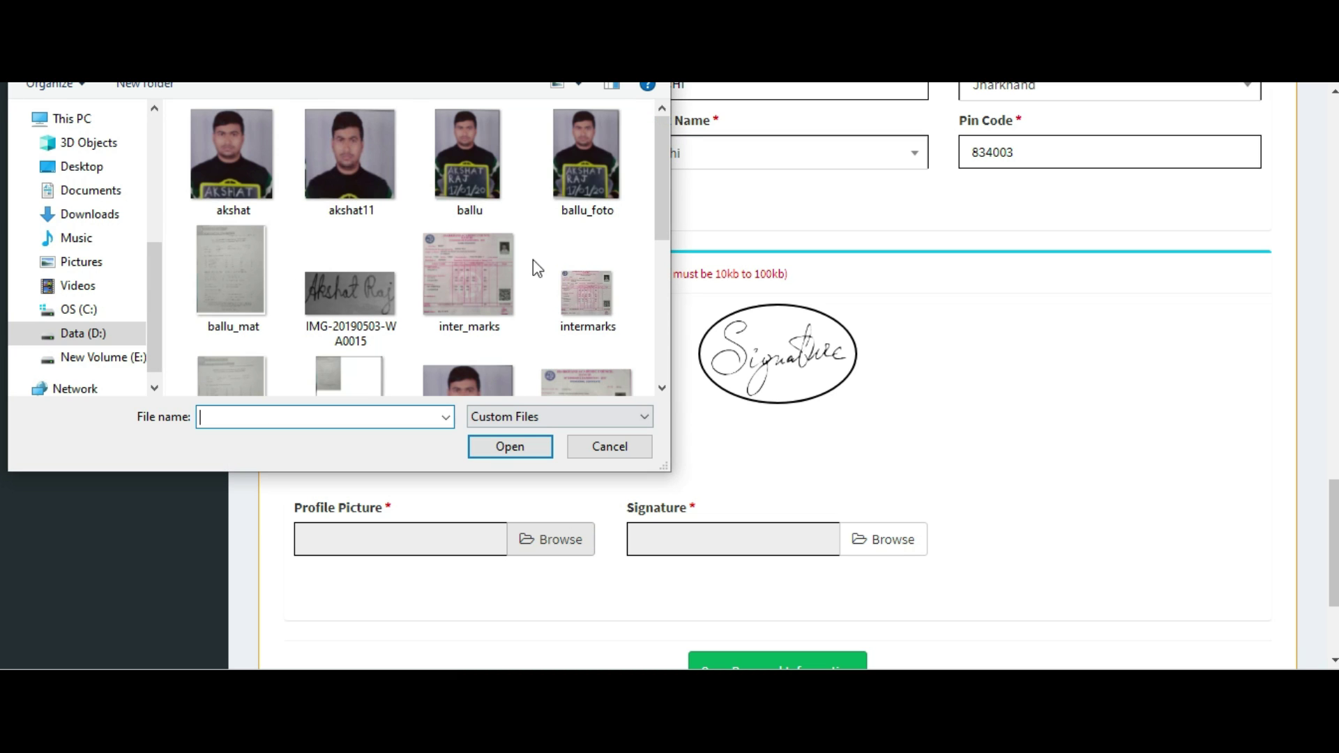
click(571, 182)
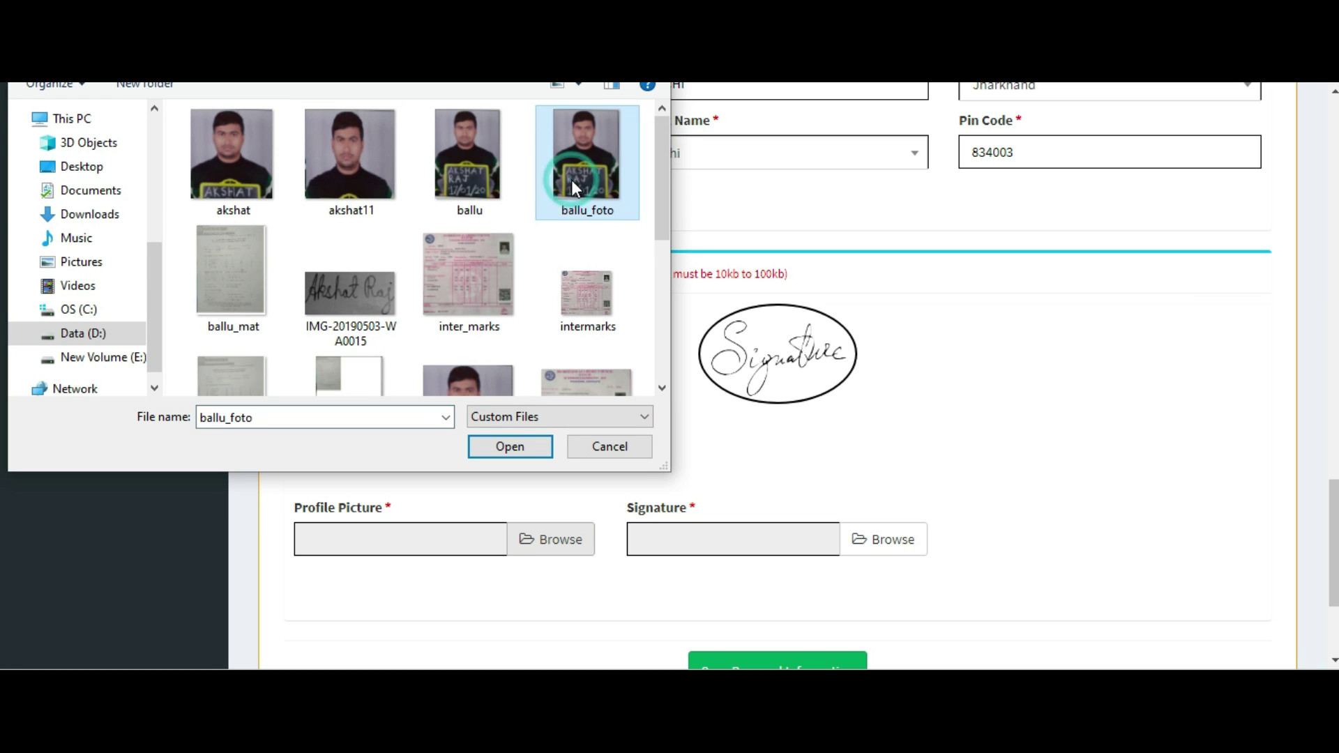
click(507, 452)
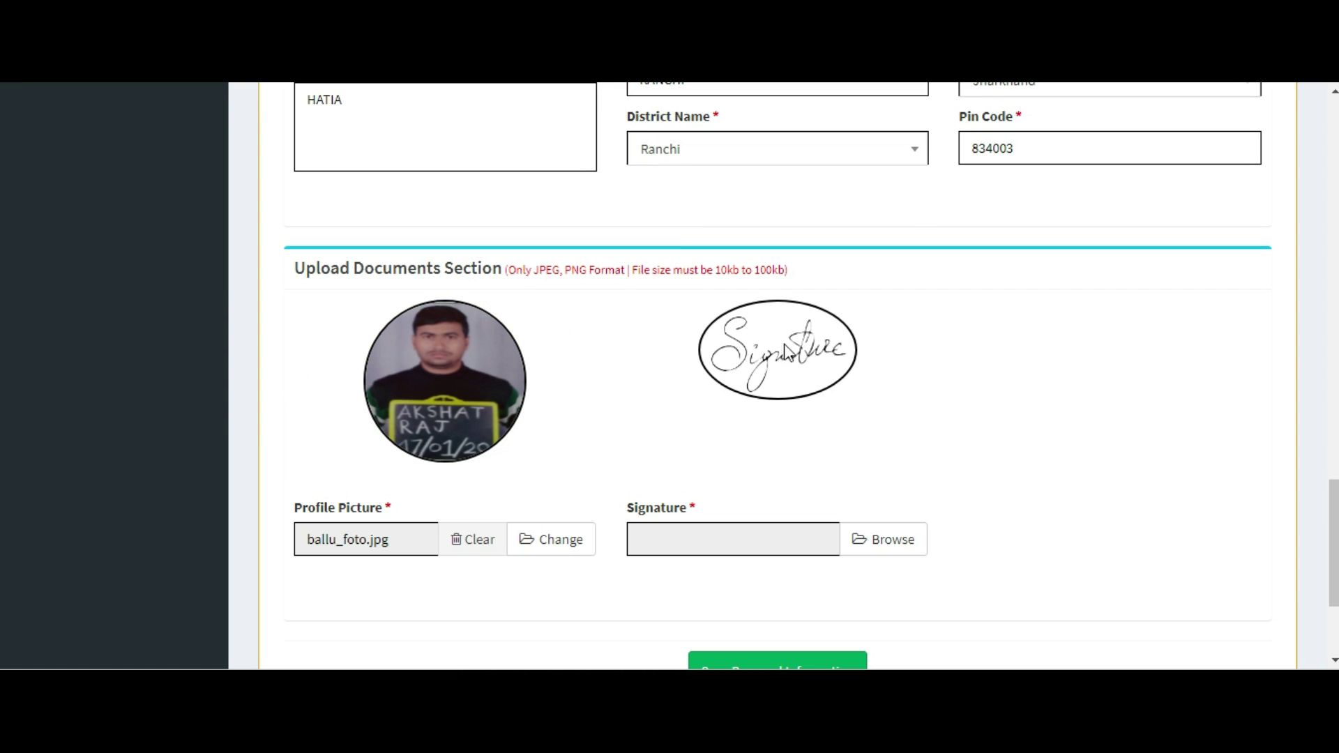
Upload IMG-20190503-WA0015 as the signature image.
click(910, 535)
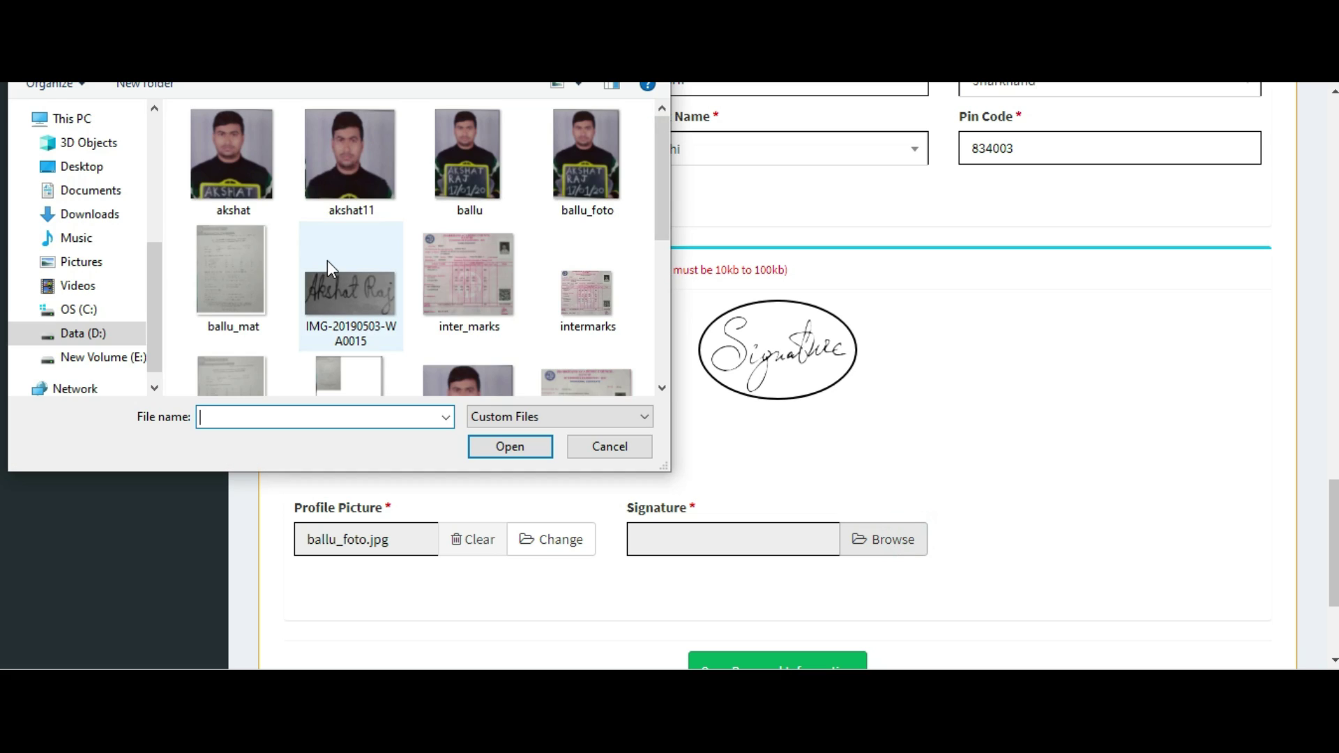
click(357, 331)
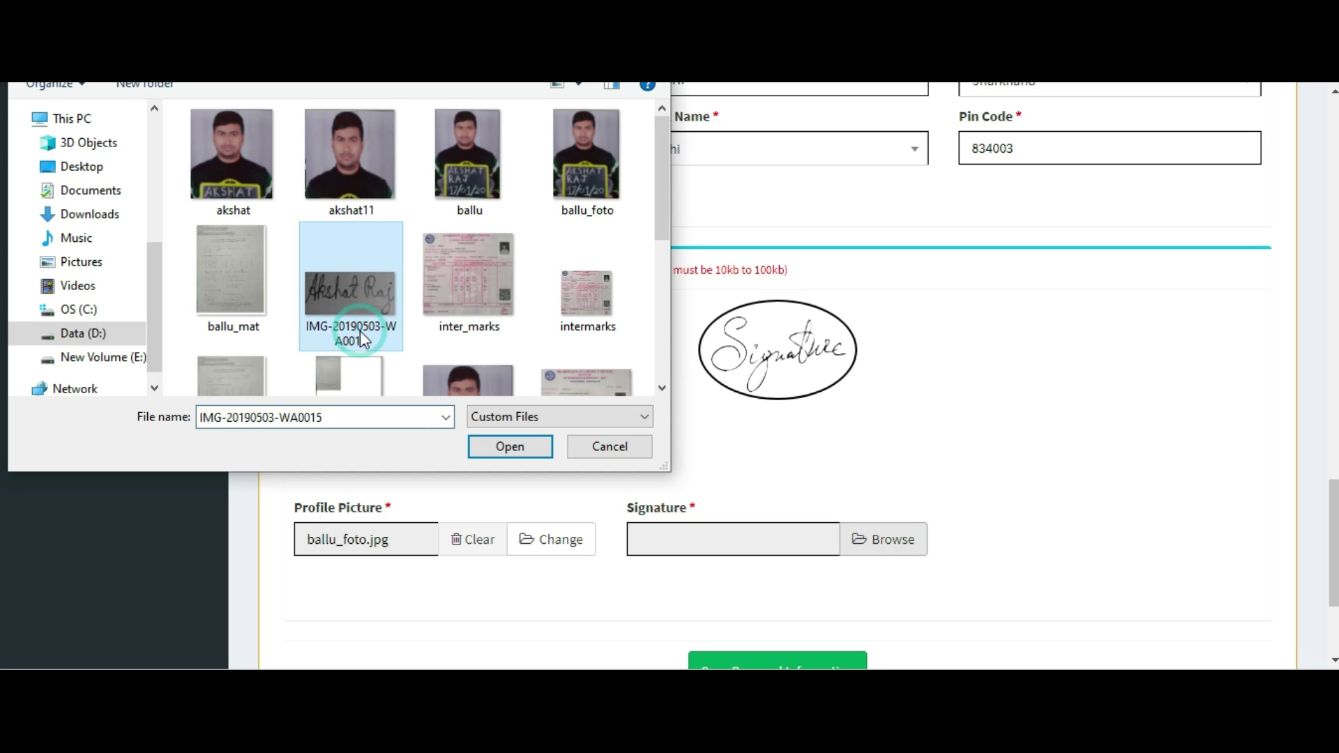
click(514, 446)
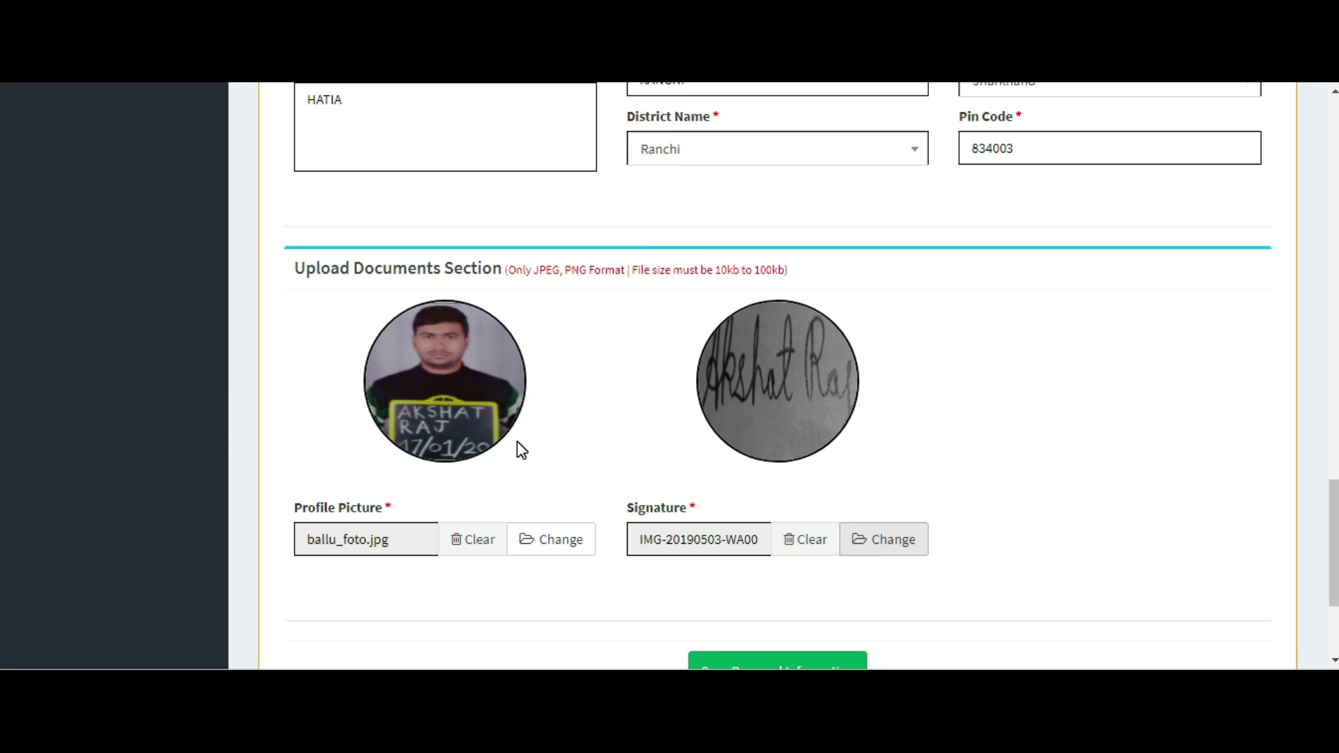
scroll(991, 484, down, 3)
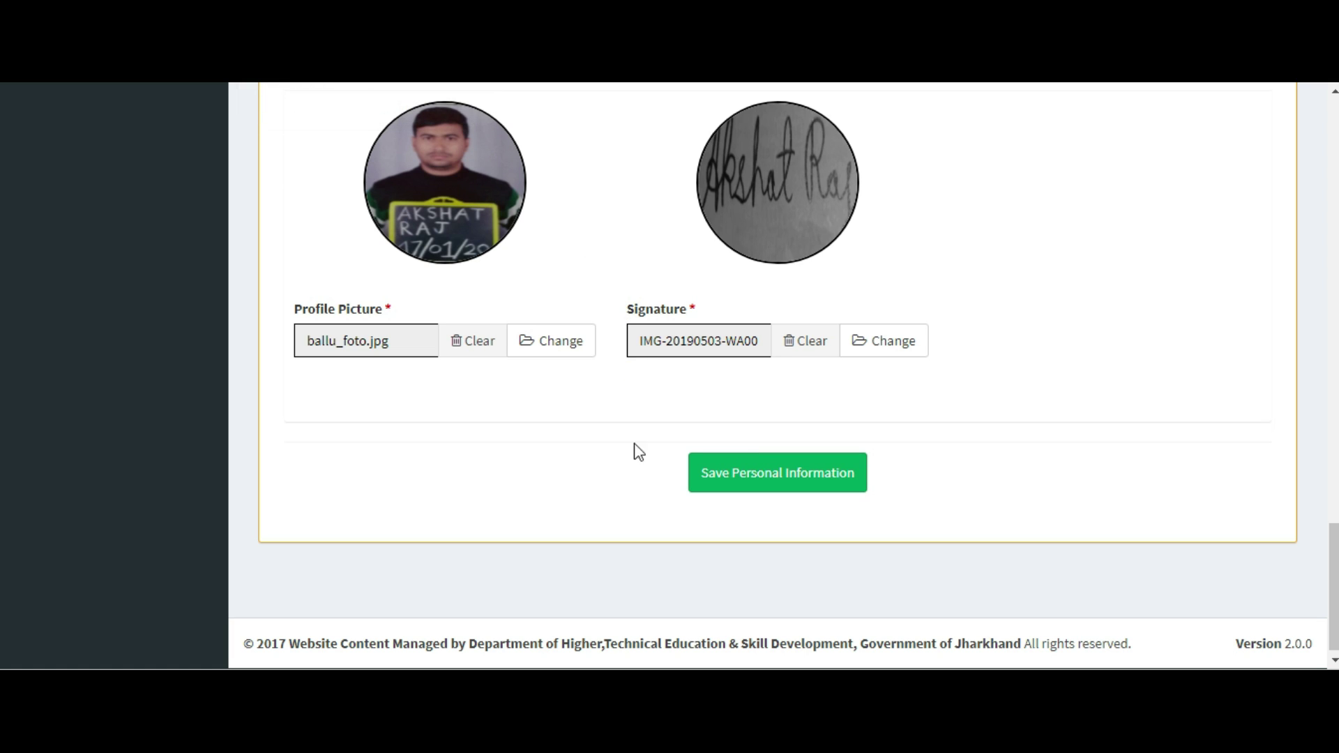
Fix the invalid Full Name of Student by typing the name and accepting the saved suggestion.
scroll(642, 491, up, 15)
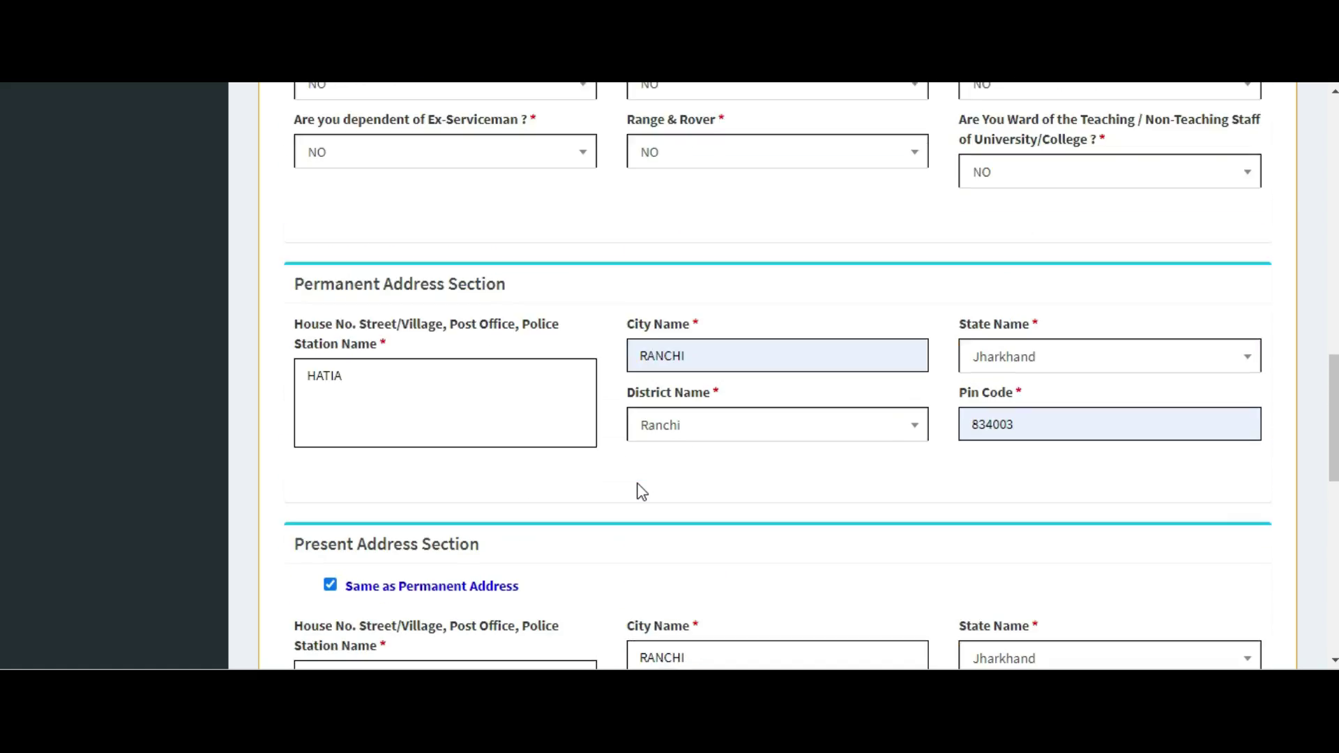
scroll(642, 492, up, 5)
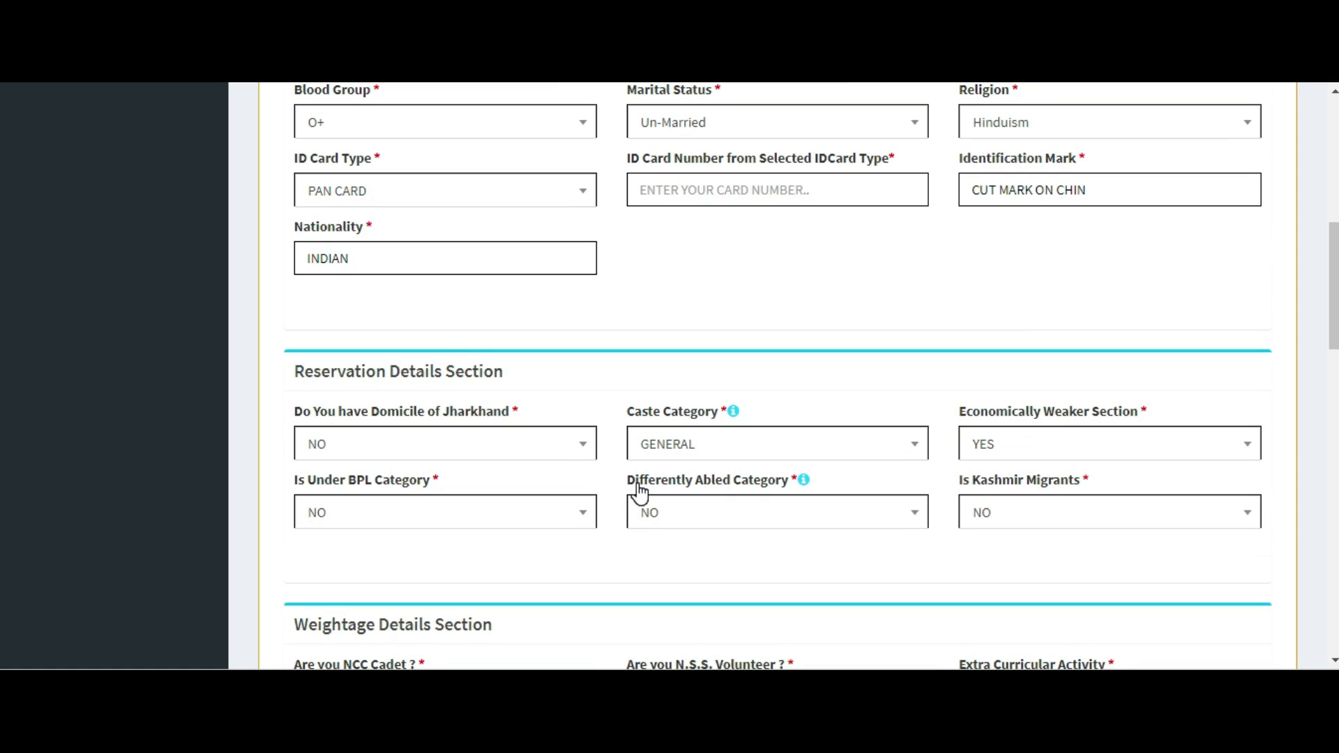
scroll(642, 491, up, 1)
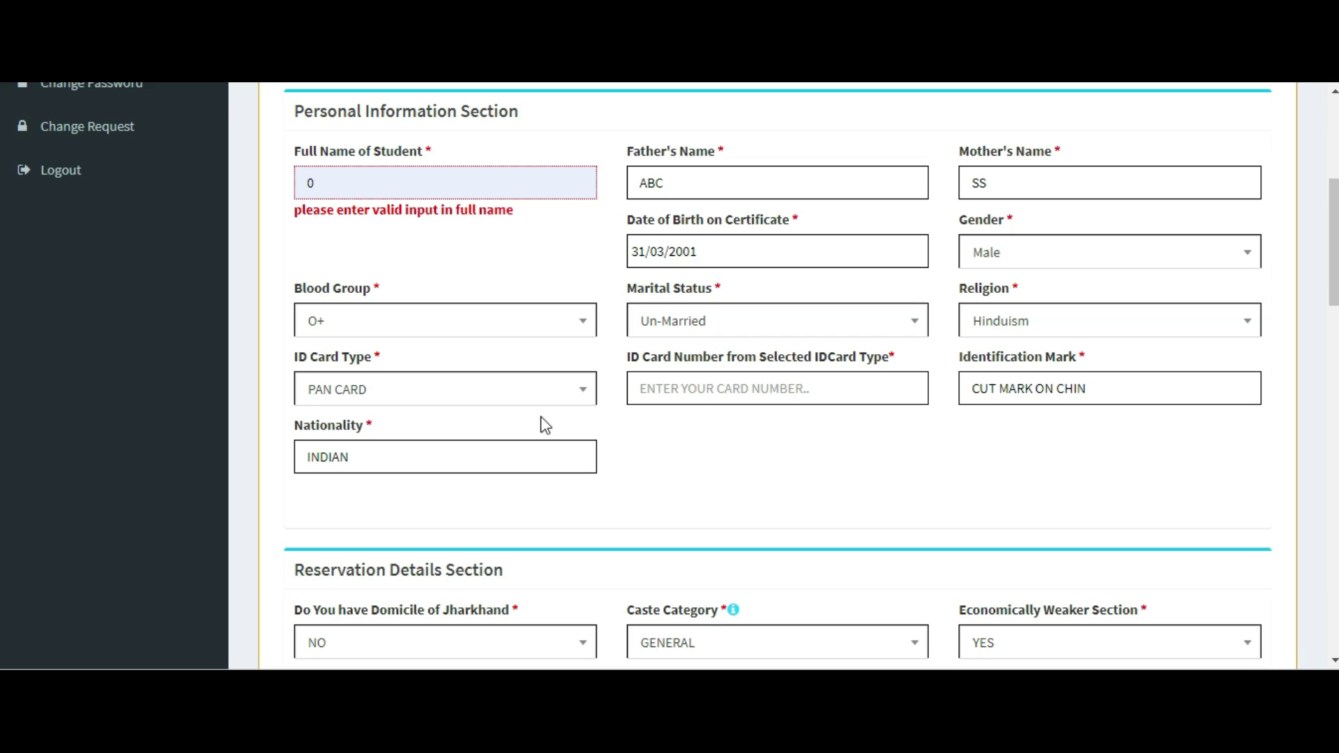
click(408, 196)
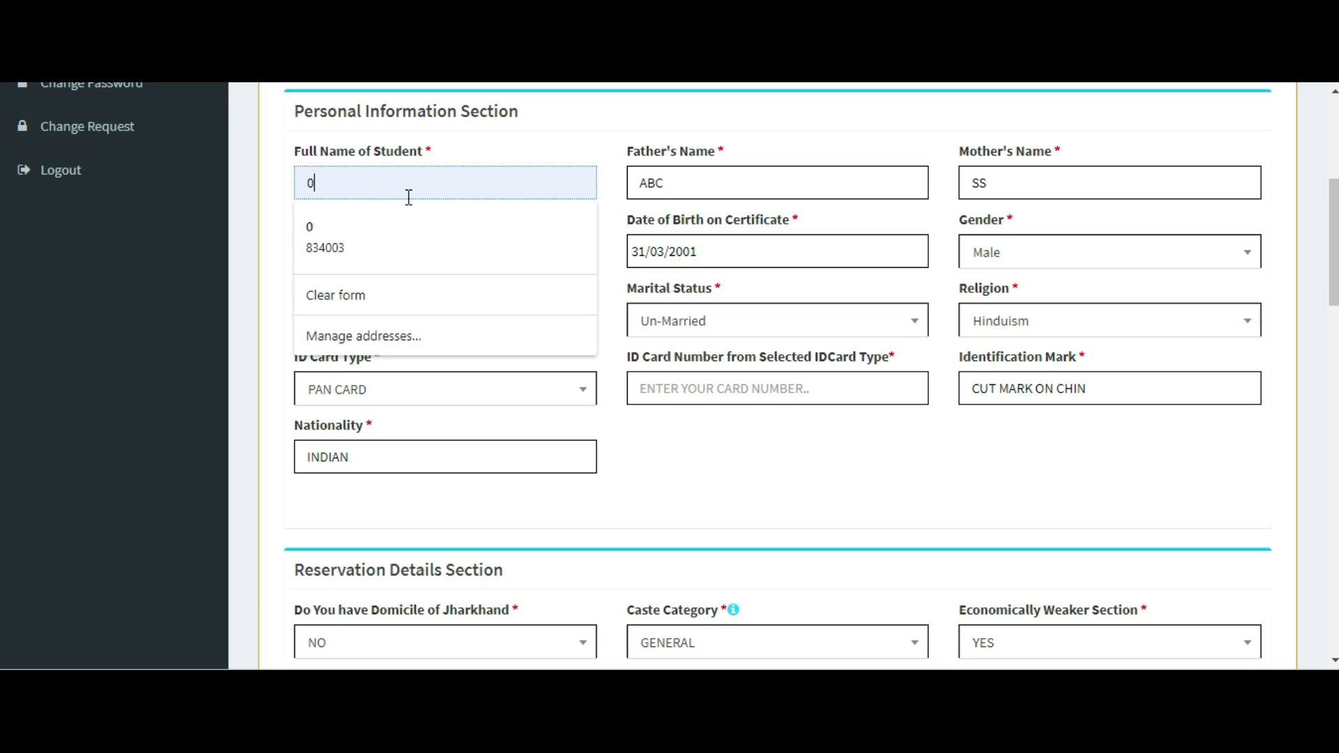
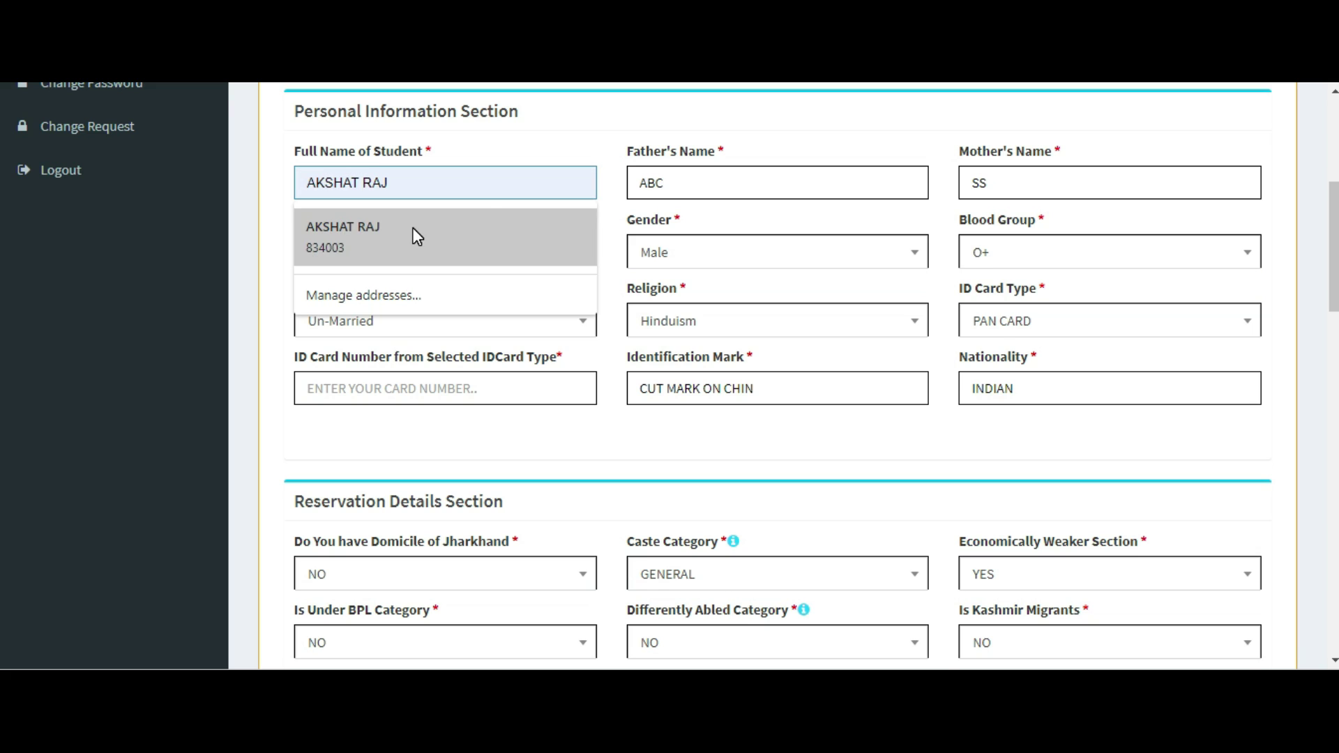
click(413, 235)
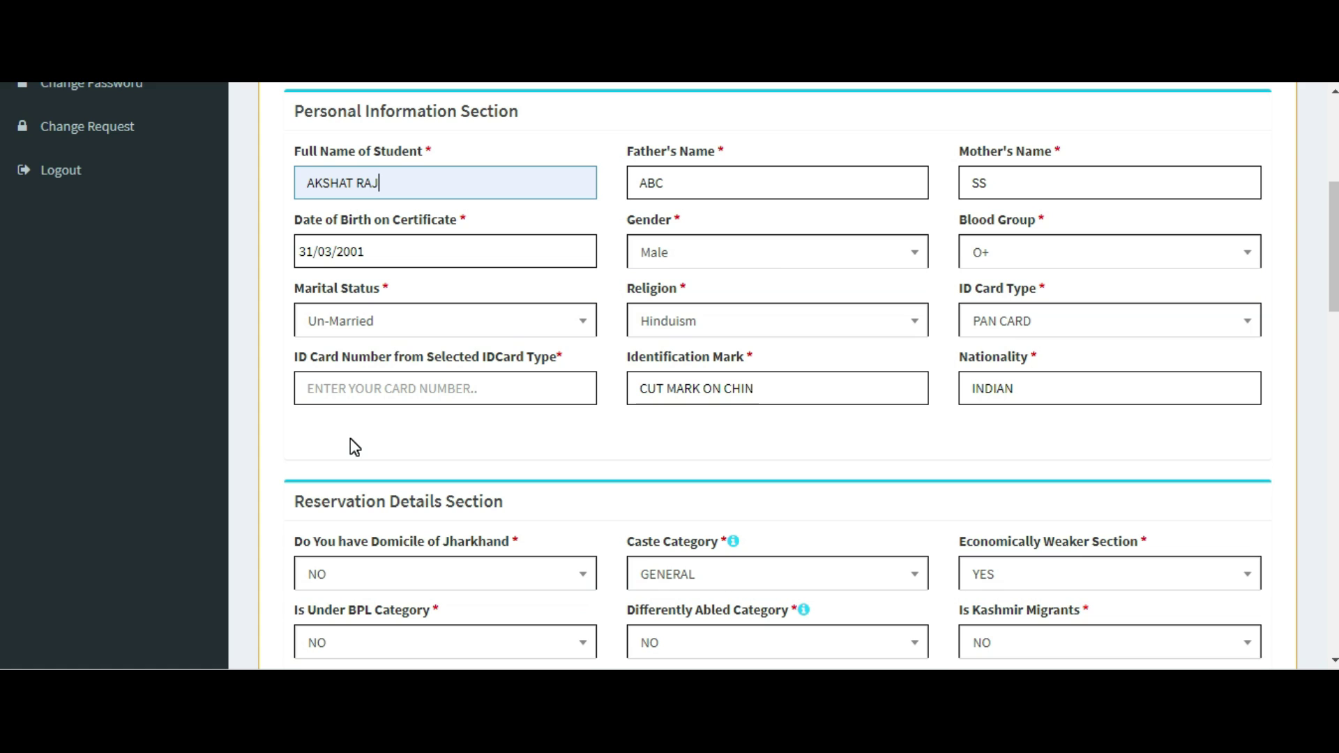
scroll(350, 438, down, 4)
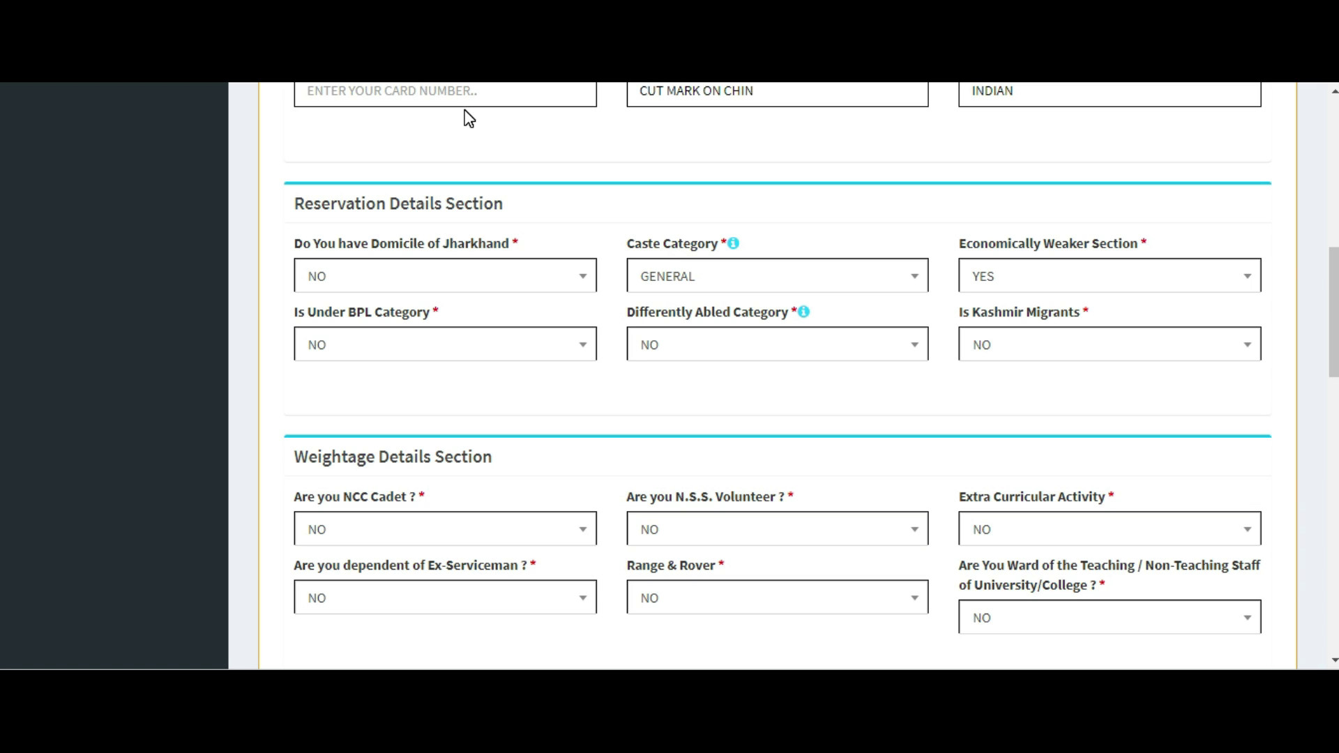
Check the ID card number field, then save the completed personal information section.
click(417, 92)
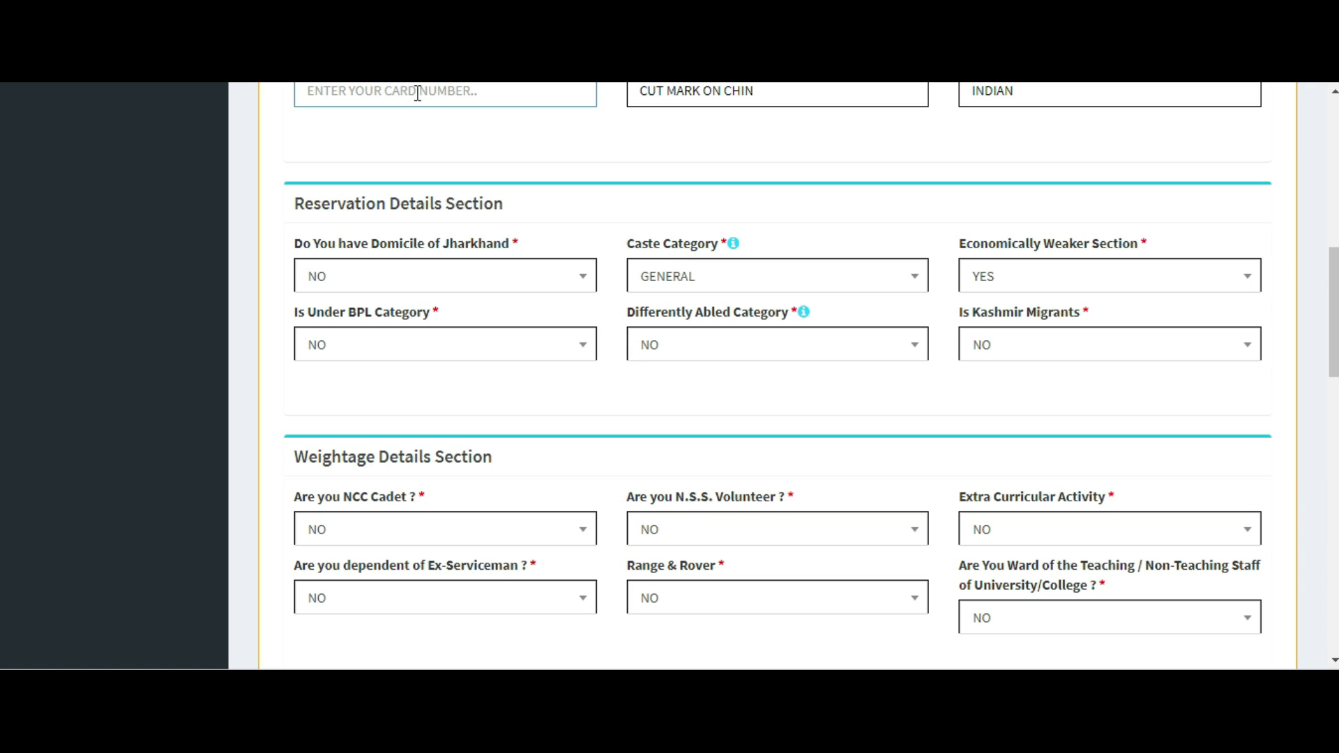
scroll(417, 93, down, 10)
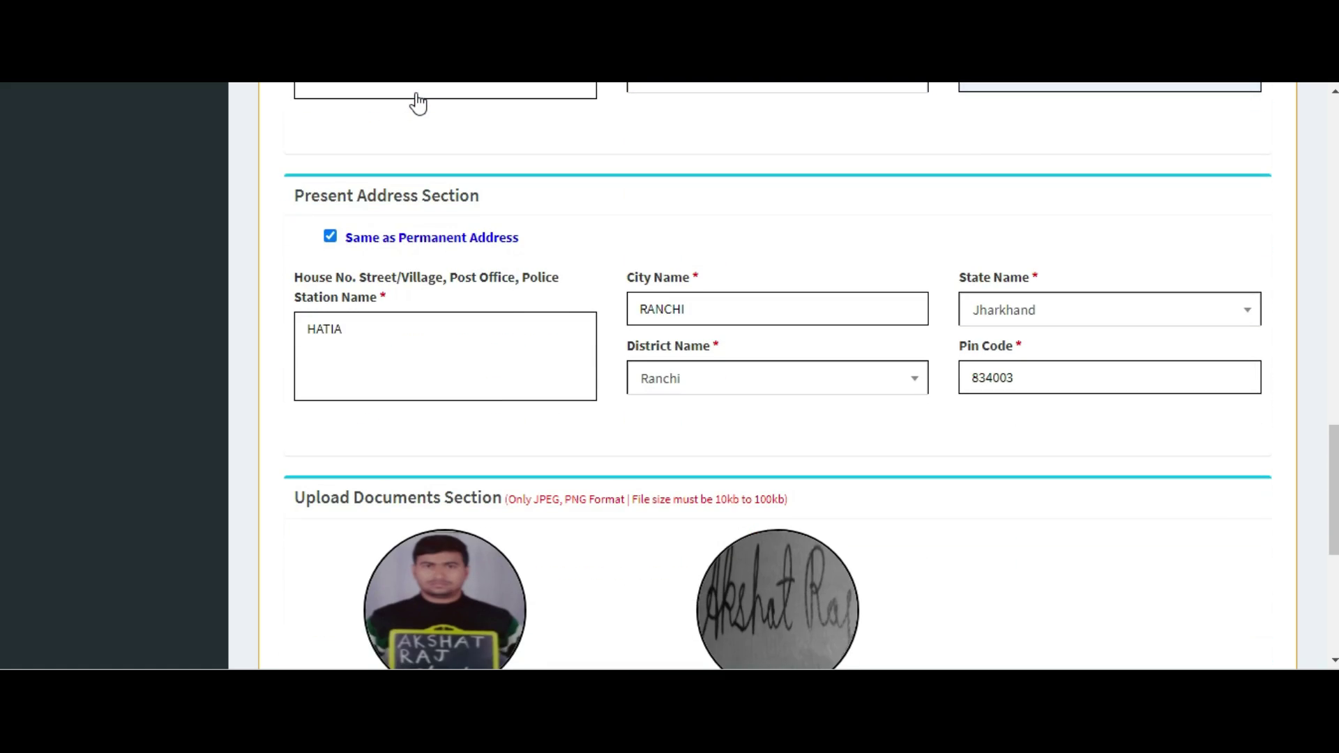
scroll(417, 98, down, 4)
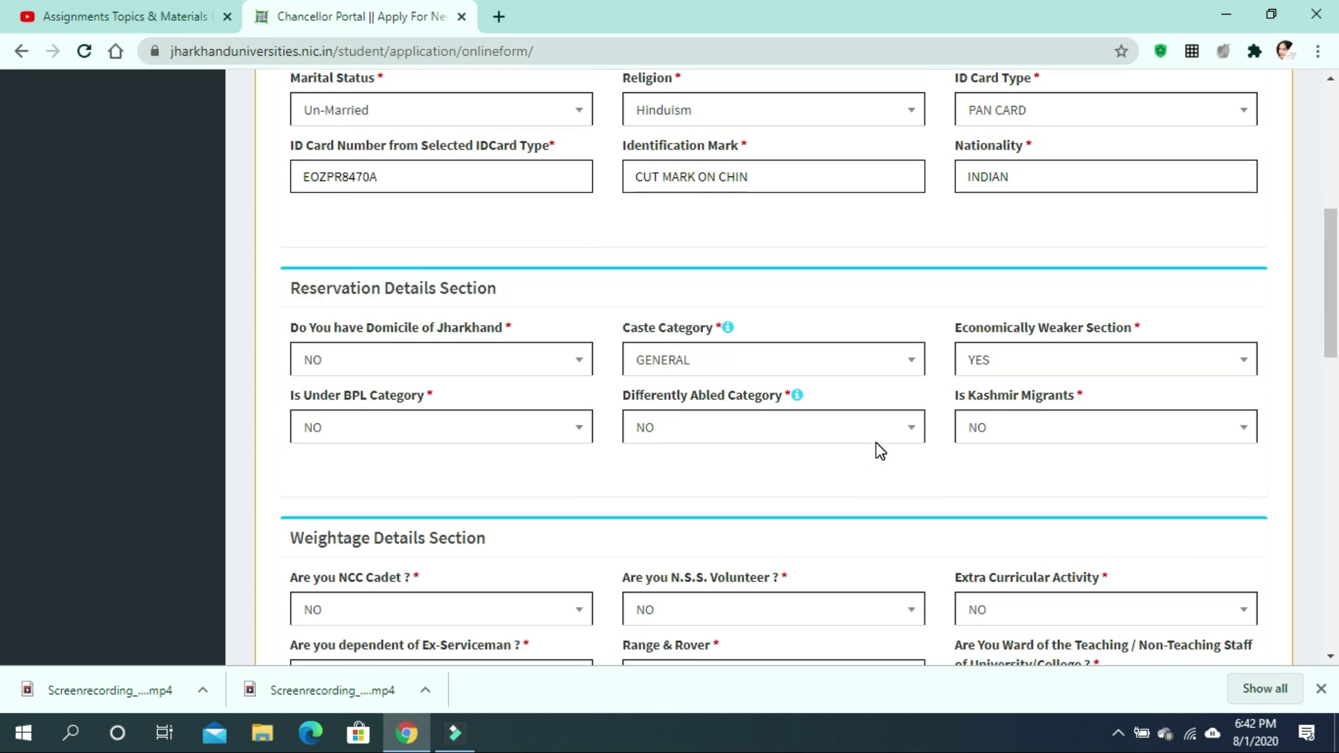
scroll(876, 448, down, 15)
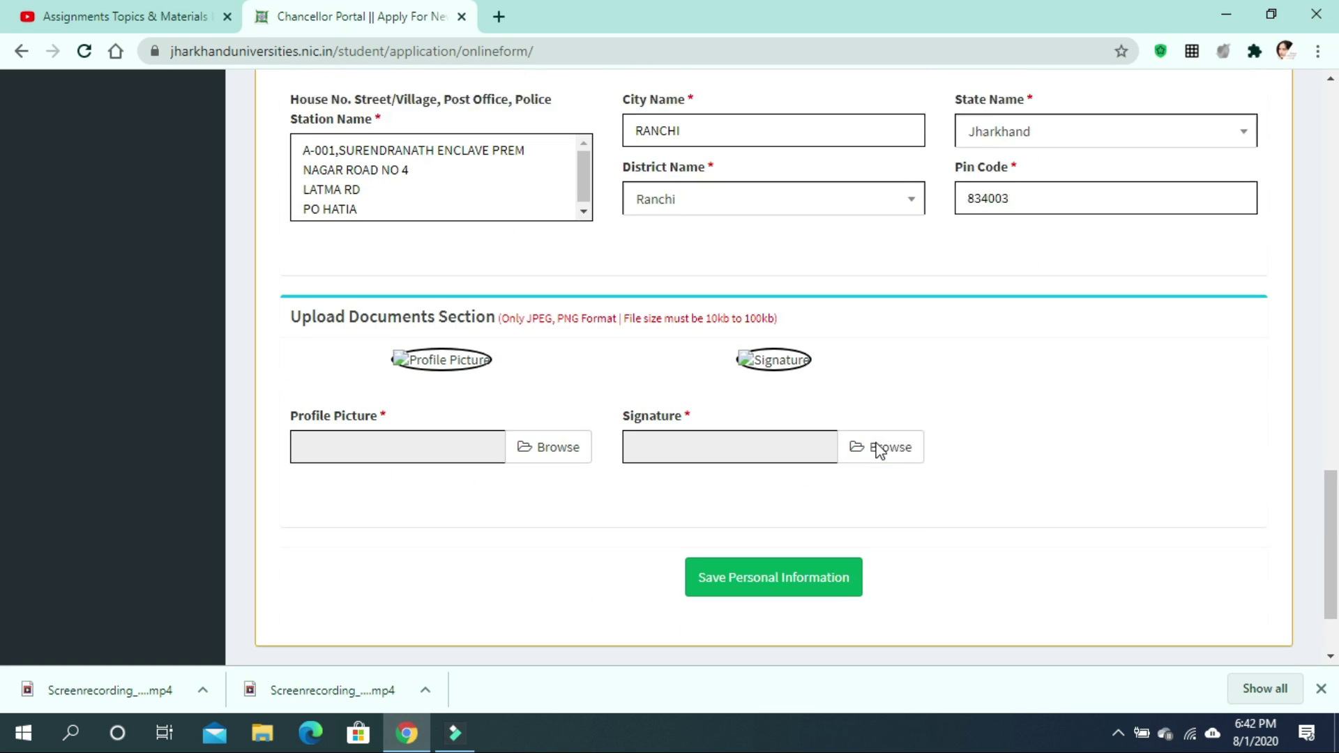
click(823, 536)
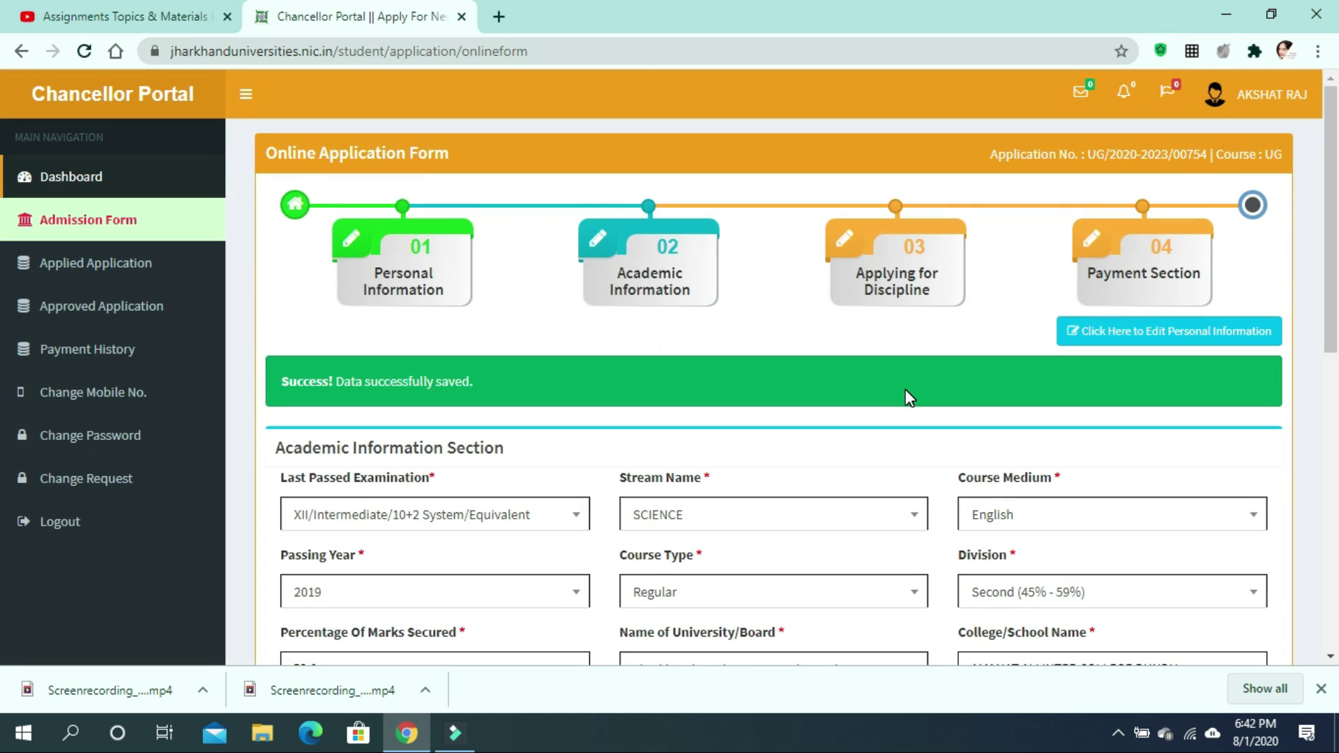
Review the academic entries: XII Science 2019 at 53.0% and marks for five subjects.
scroll(906, 396, down, 10)
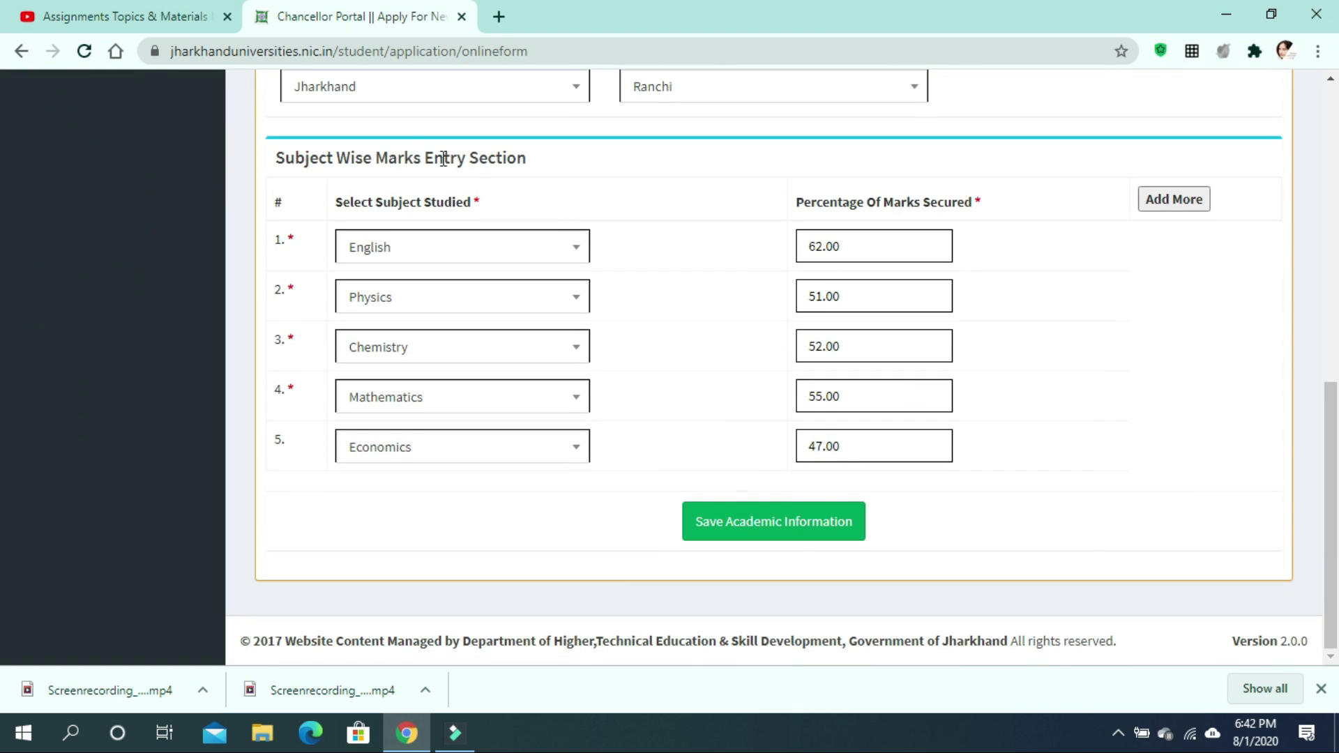
scroll(442, 159, up, 7)
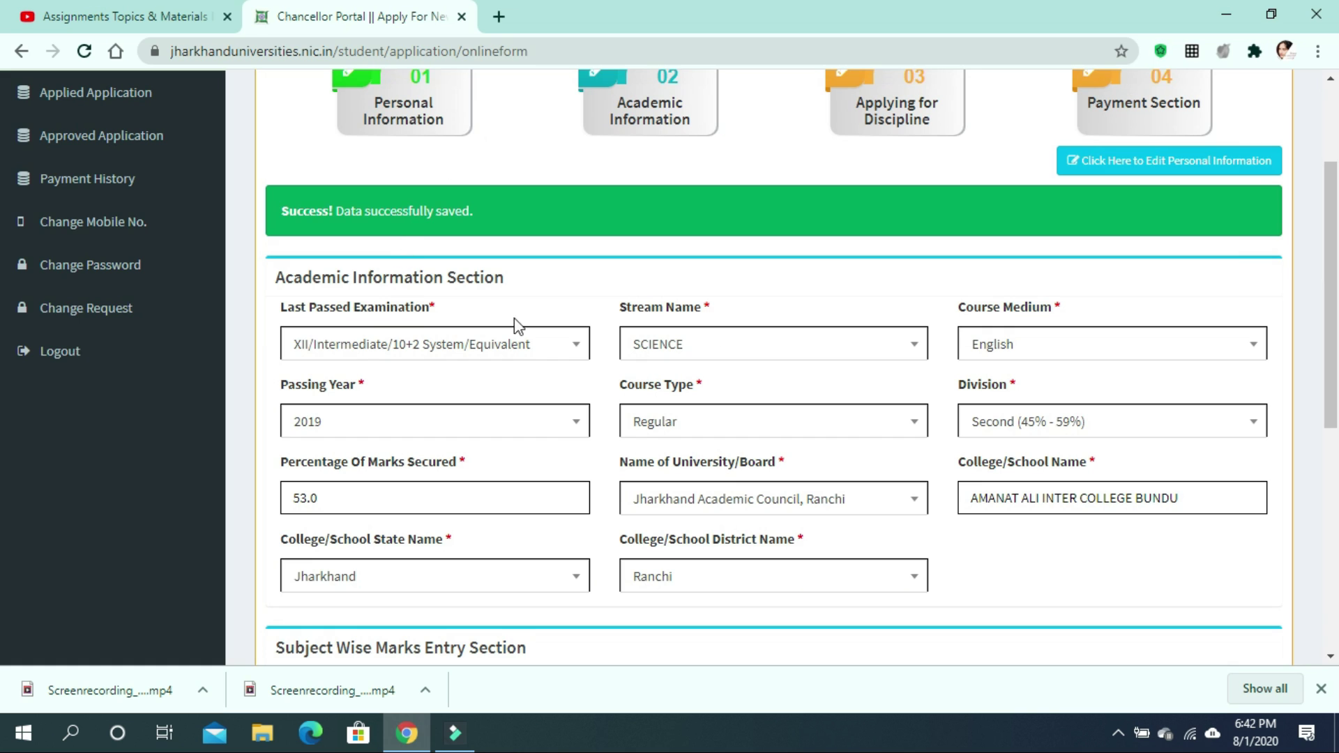
scroll(423, 301, up, 3)
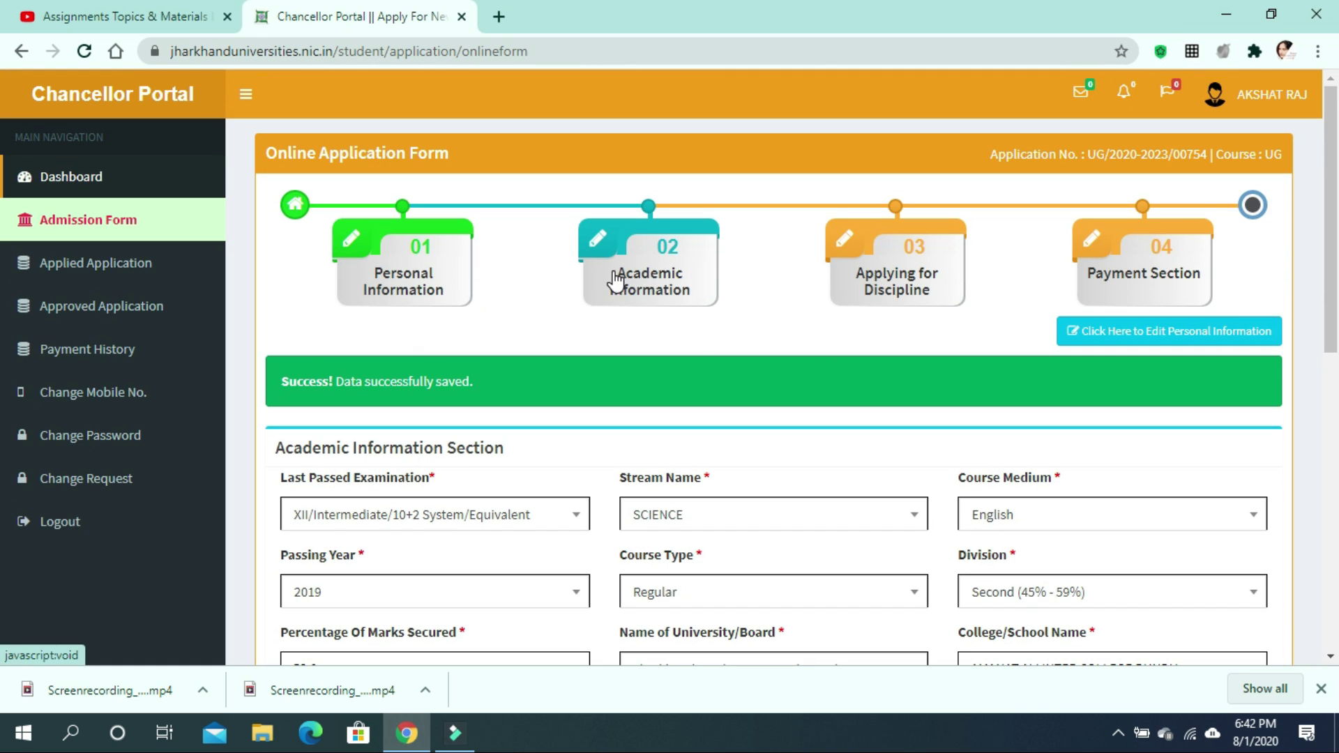
scroll(583, 412, down, 2)
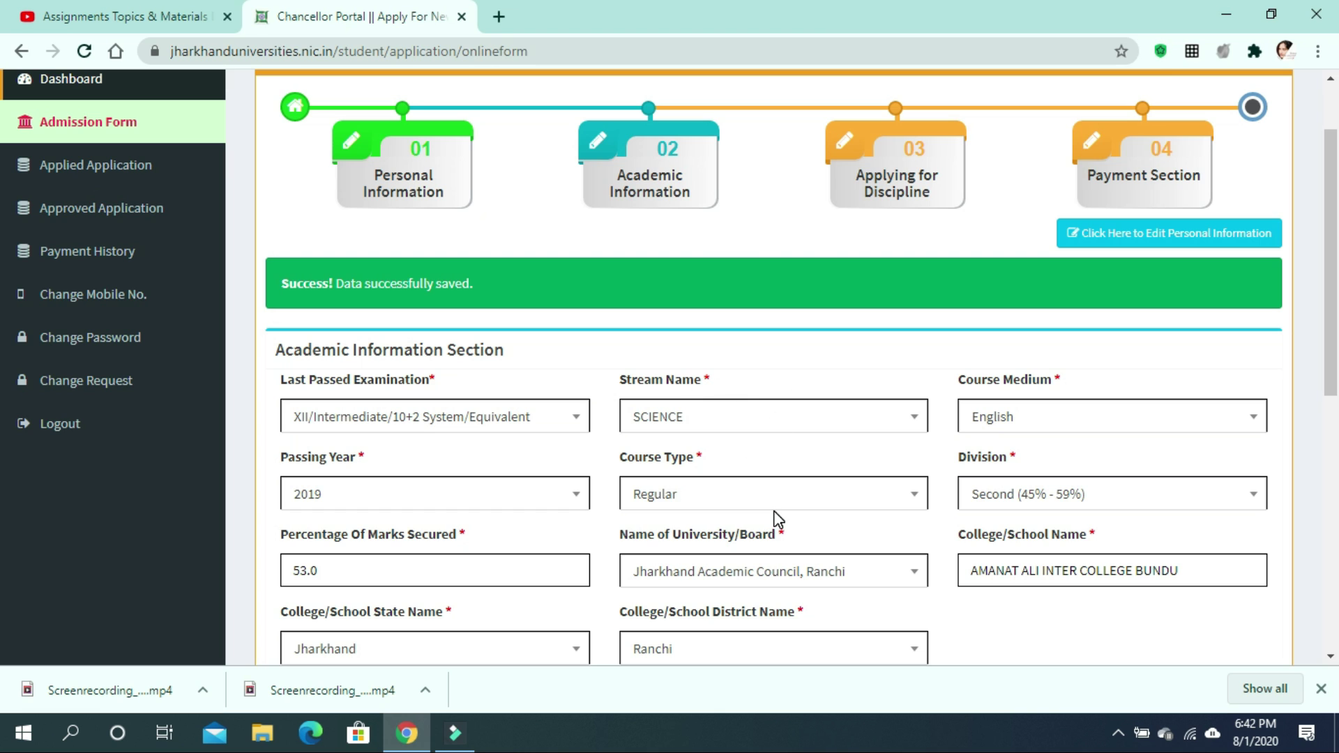
scroll(778, 520, down, 2)
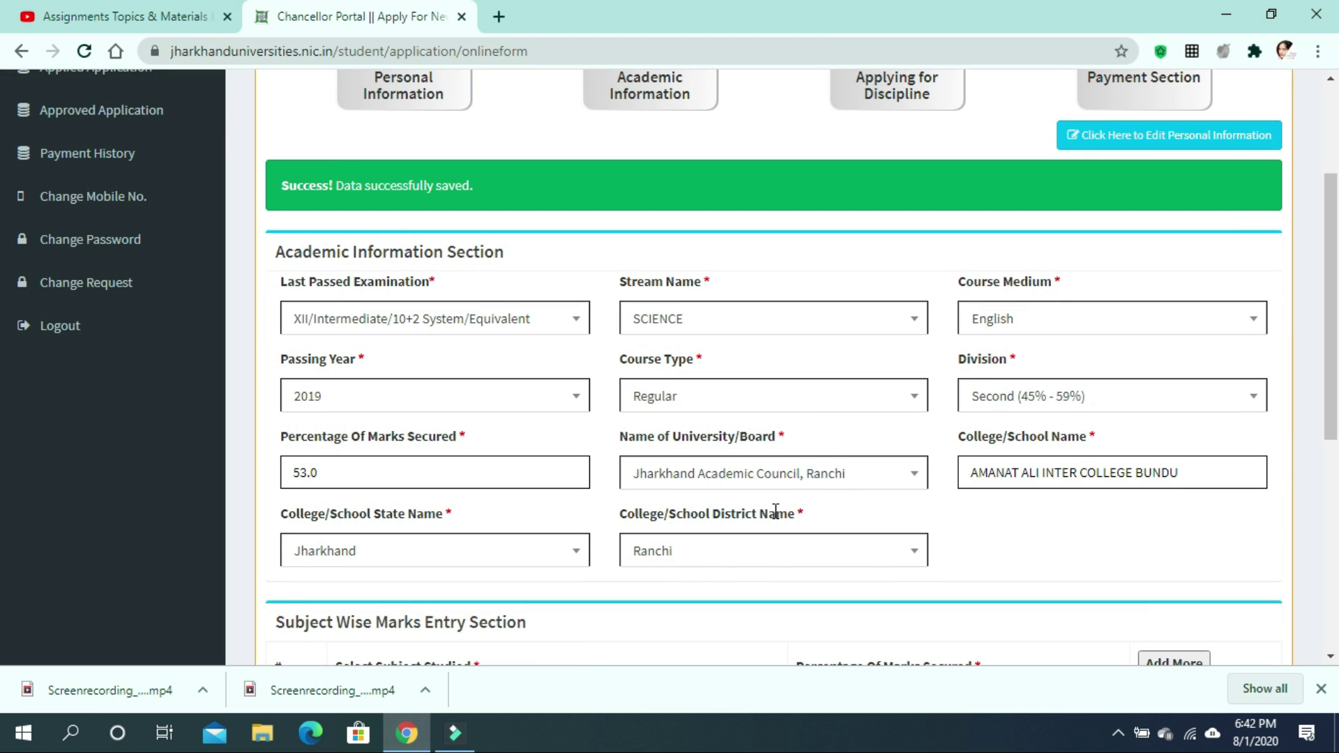
scroll(775, 513, down, 5)
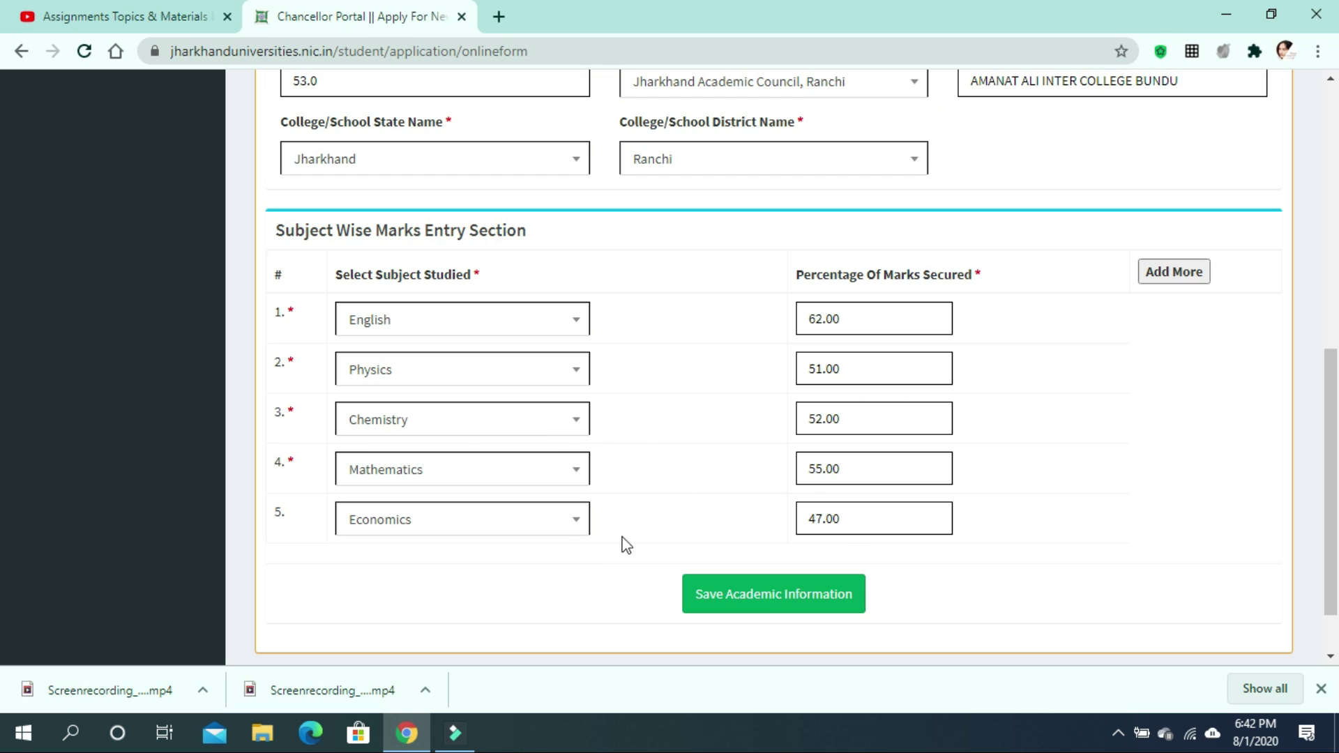
Save the academic details and select RANCHI UNIVERSITY, RANCHI as the university.
click(777, 604)
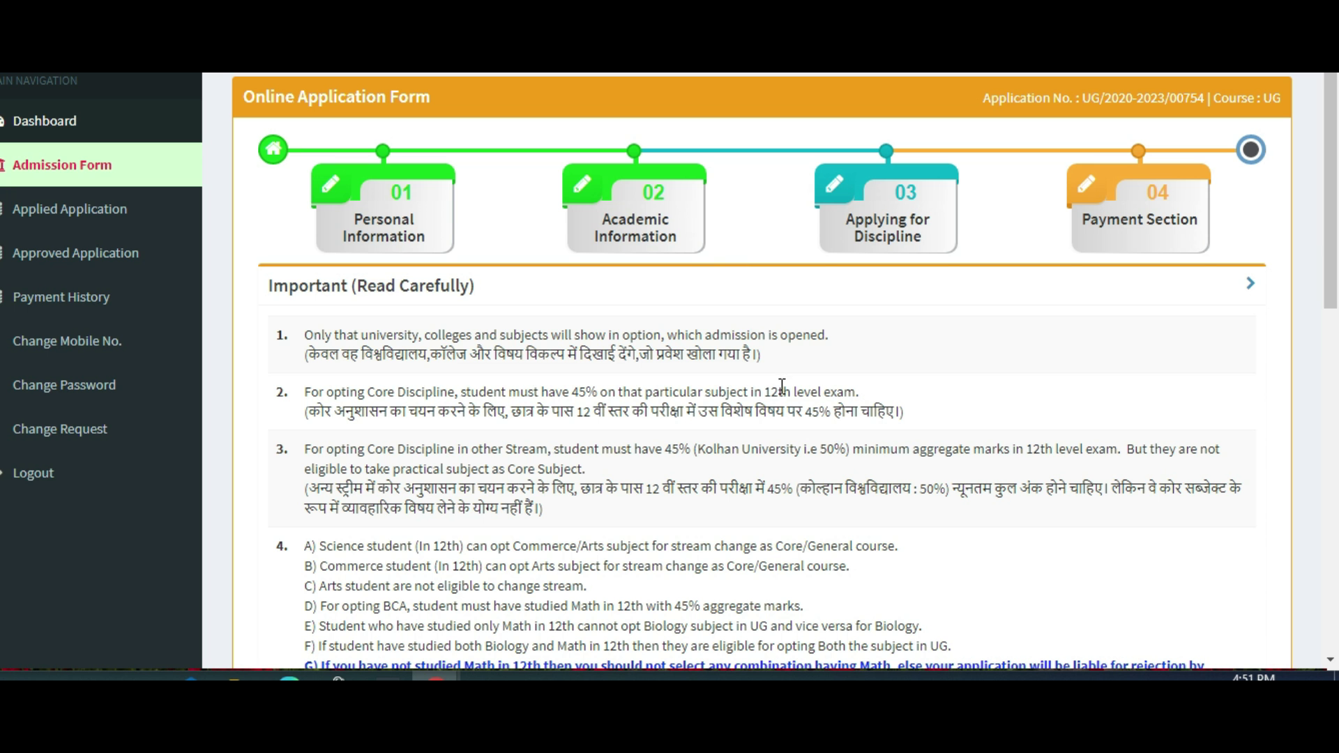
scroll(782, 386, down, 10)
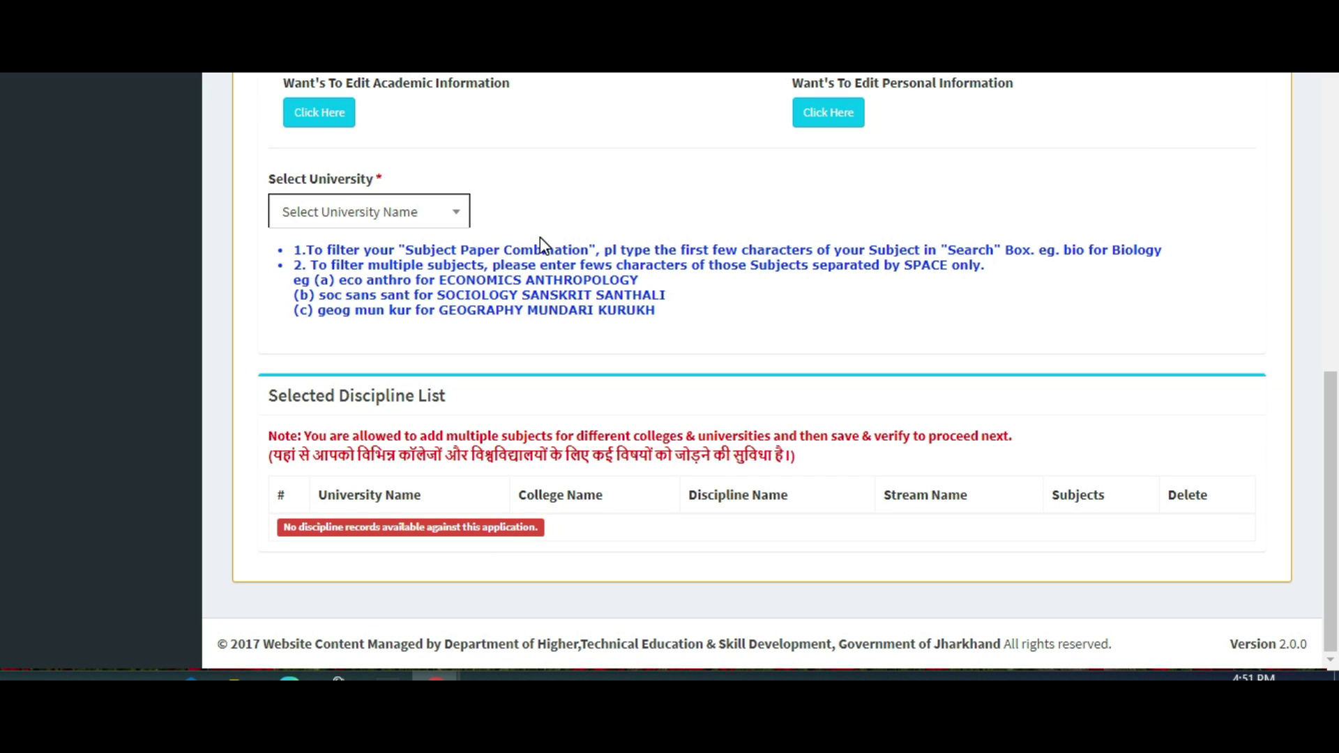
click(450, 207)
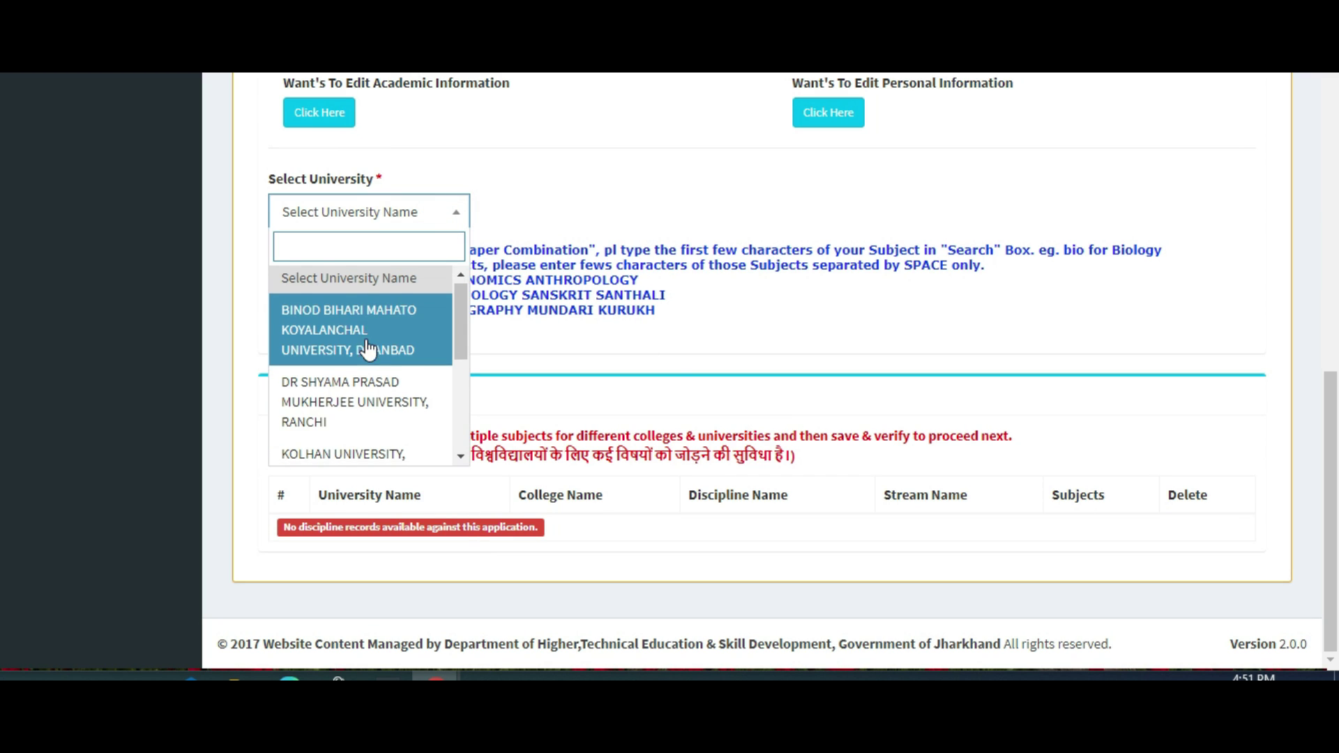
scroll(368, 349, down, 2)
scroll(367, 347, down, 3)
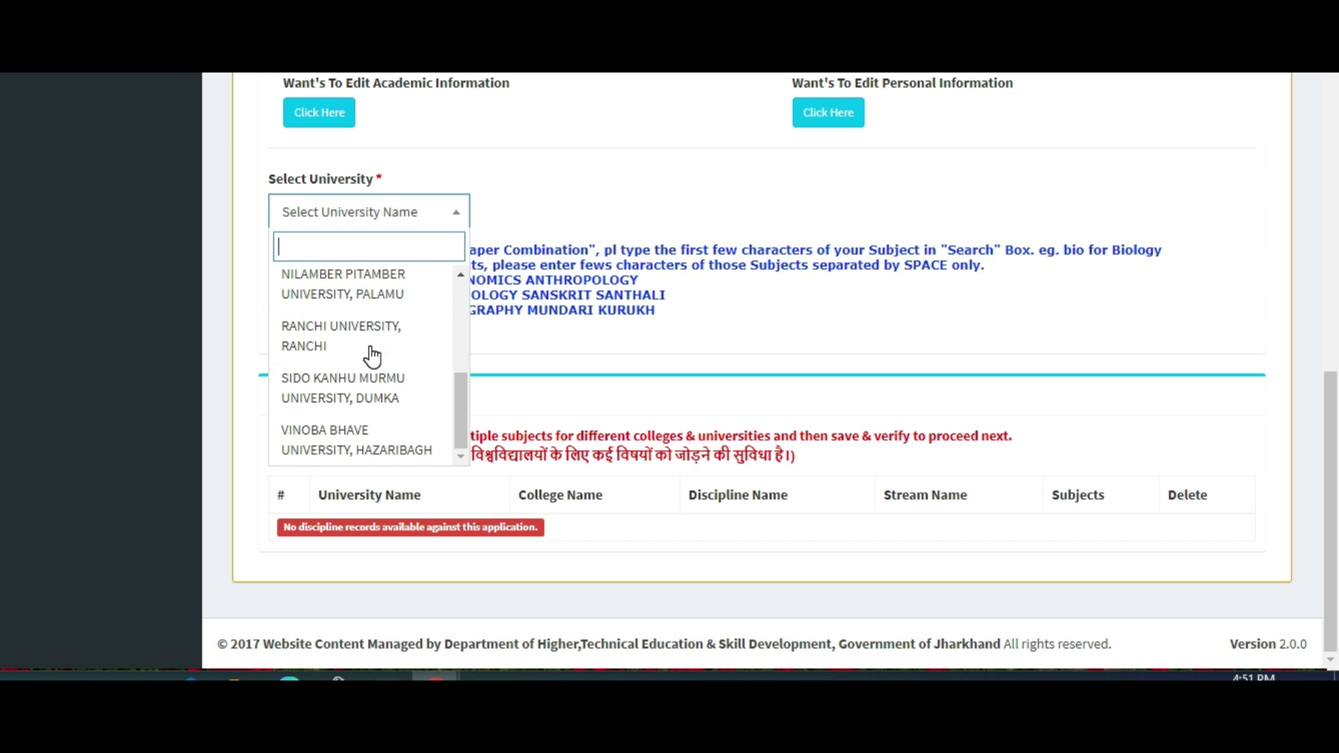
click(352, 341)
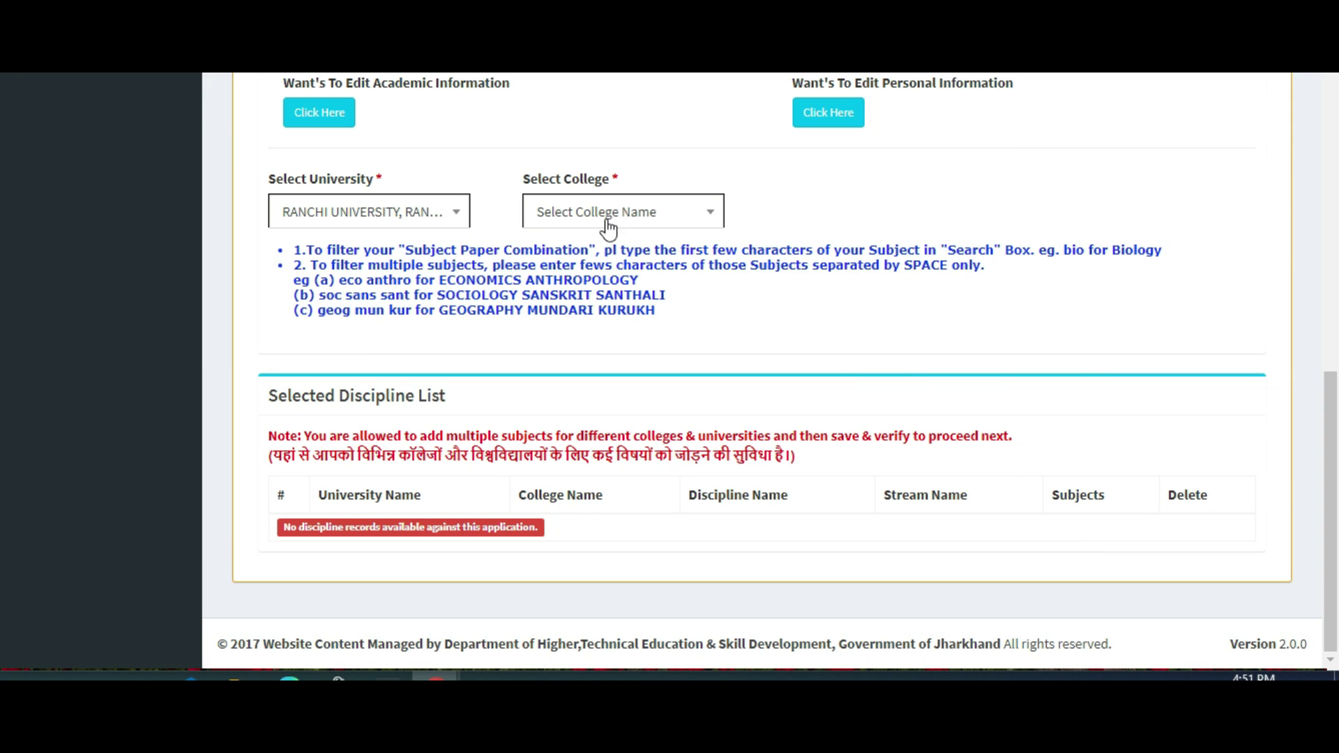
Choose DORANDA COLLEGE RANCHI from the college list.
click(647, 212)
scroll(638, 321, down, 4)
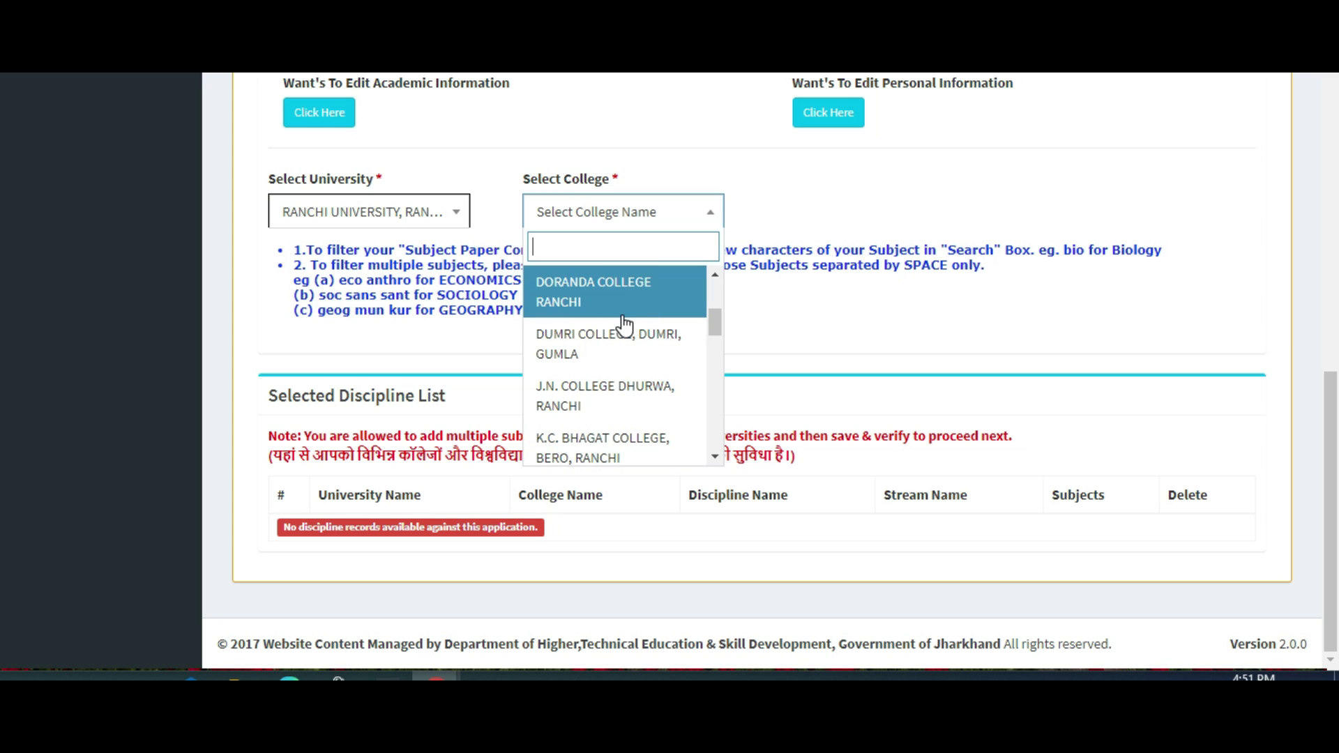
scroll(621, 325, down, 3)
scroll(624, 324, down, 8)
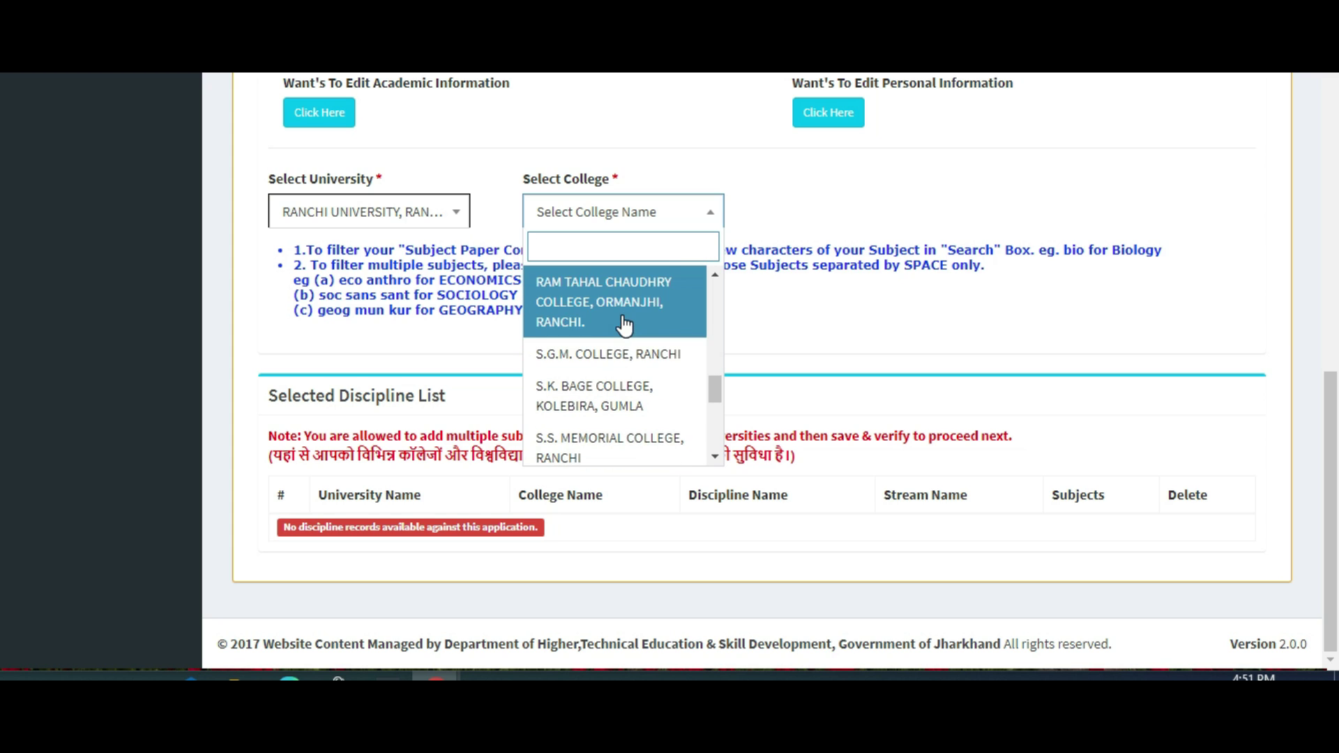
scroll(624, 325, up, 5)
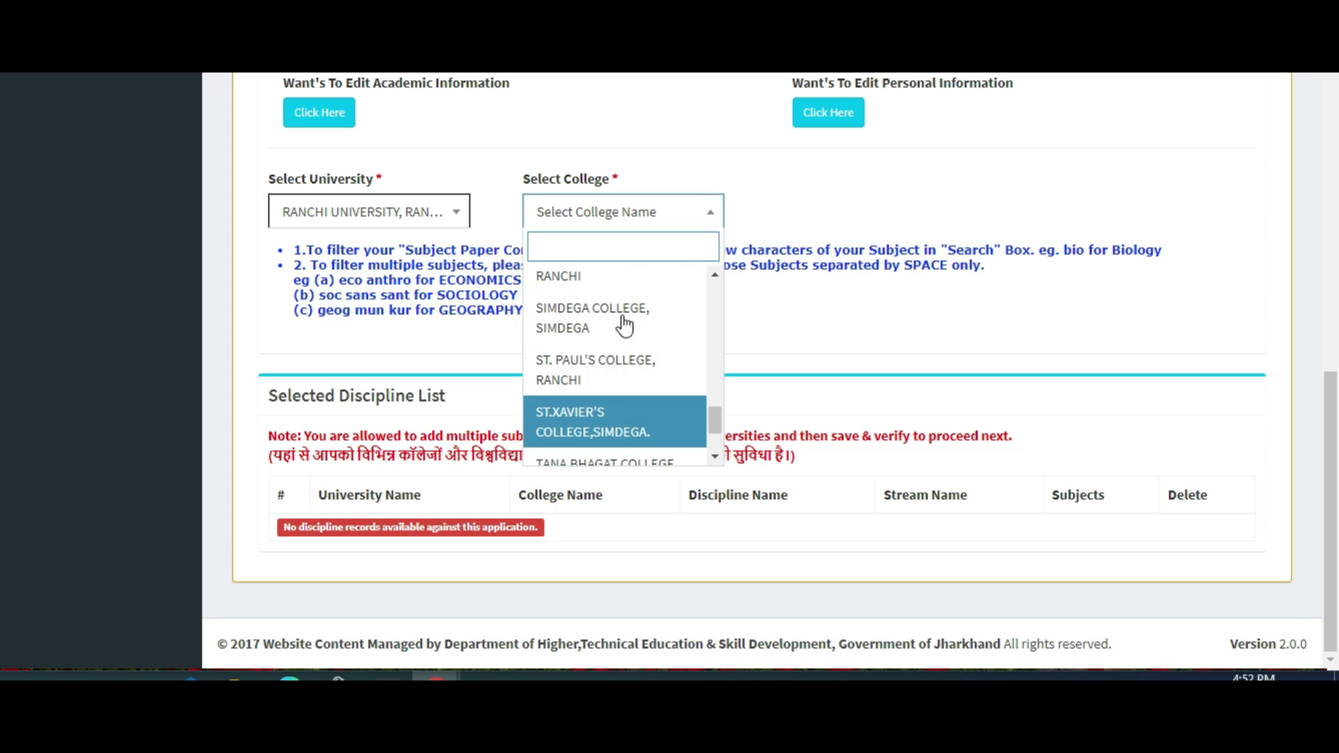
scroll(624, 325, up, 2)
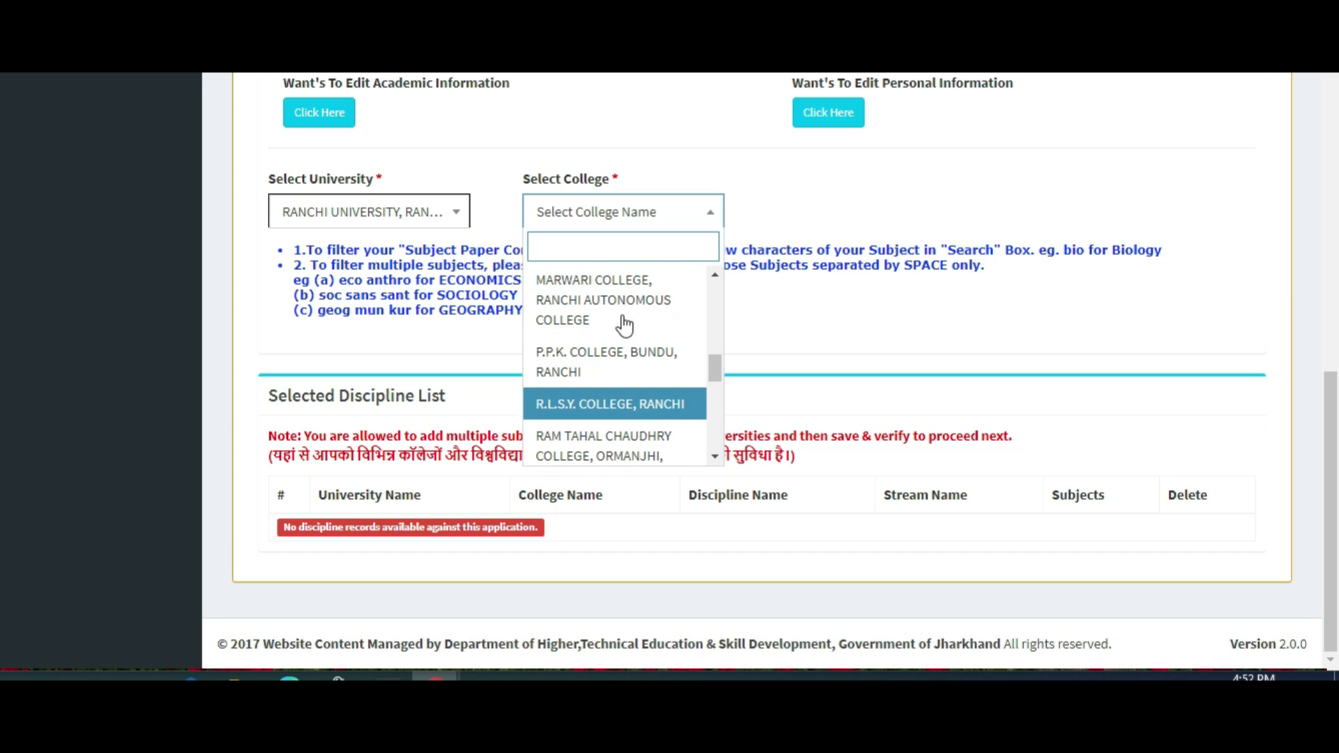
scroll(624, 324, up, 5)
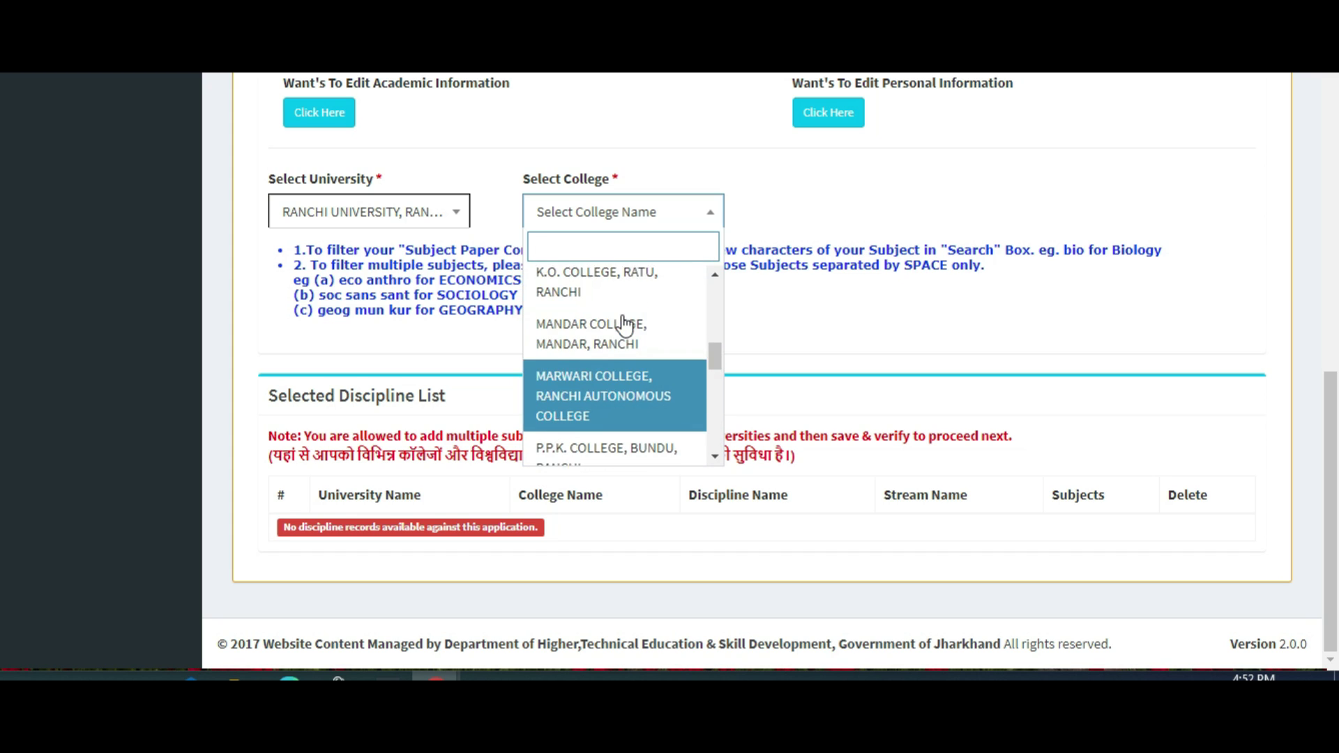
scroll(638, 342, up, 1)
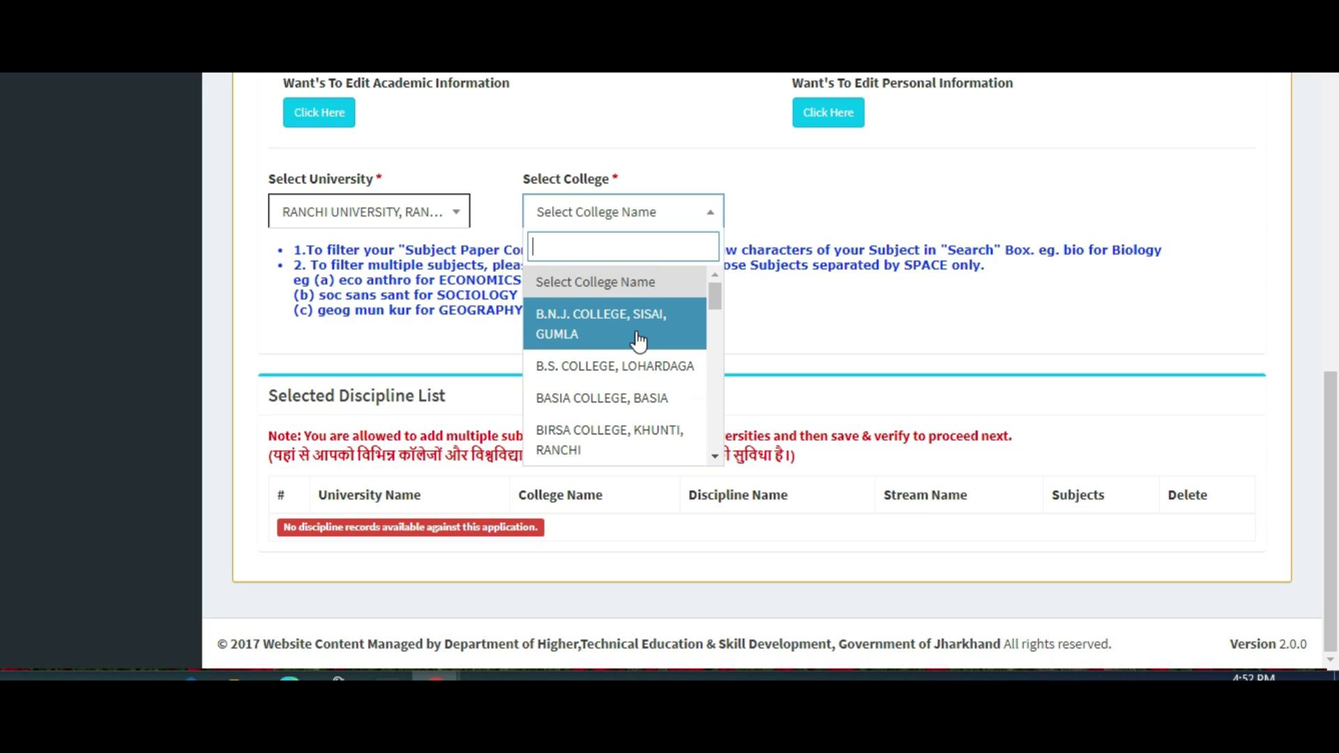
scroll(638, 342, down, 5)
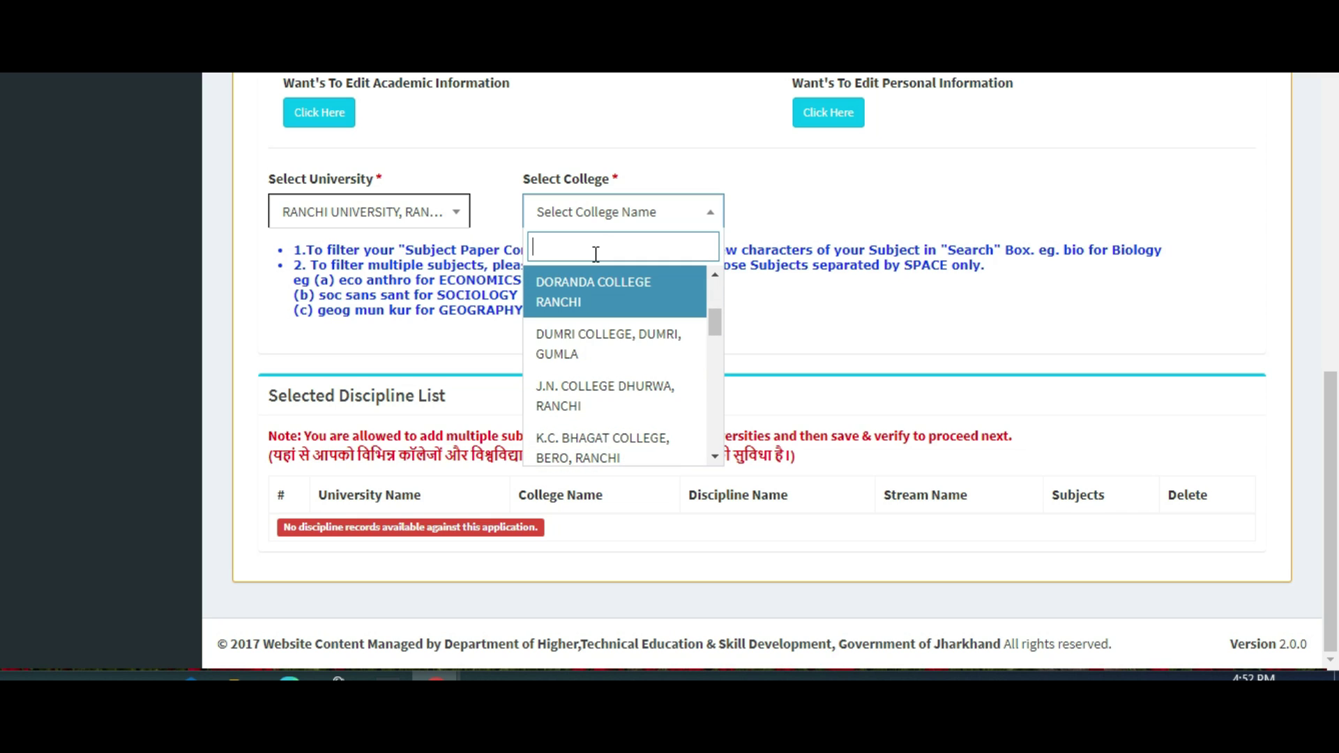
click(603, 294)
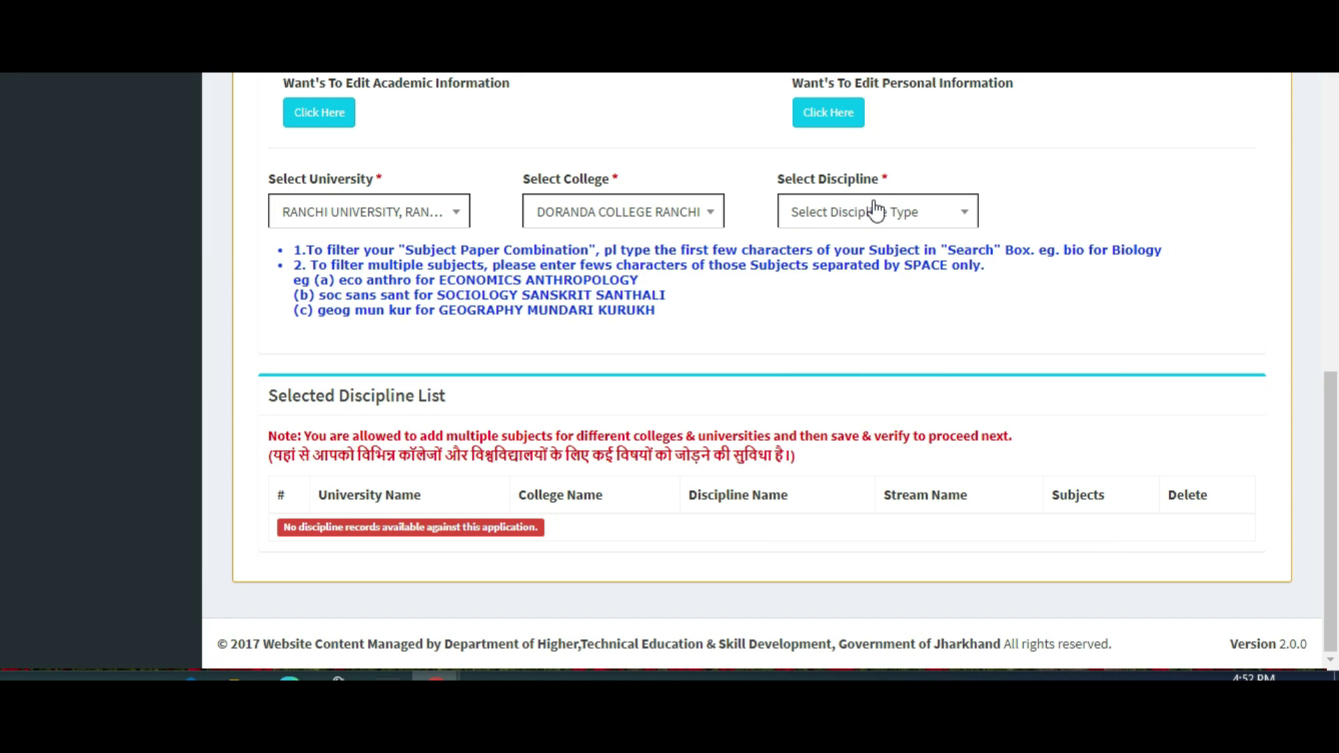
Set the discipline type to Honours and the stream to Bachelor of Arts.
click(876, 209)
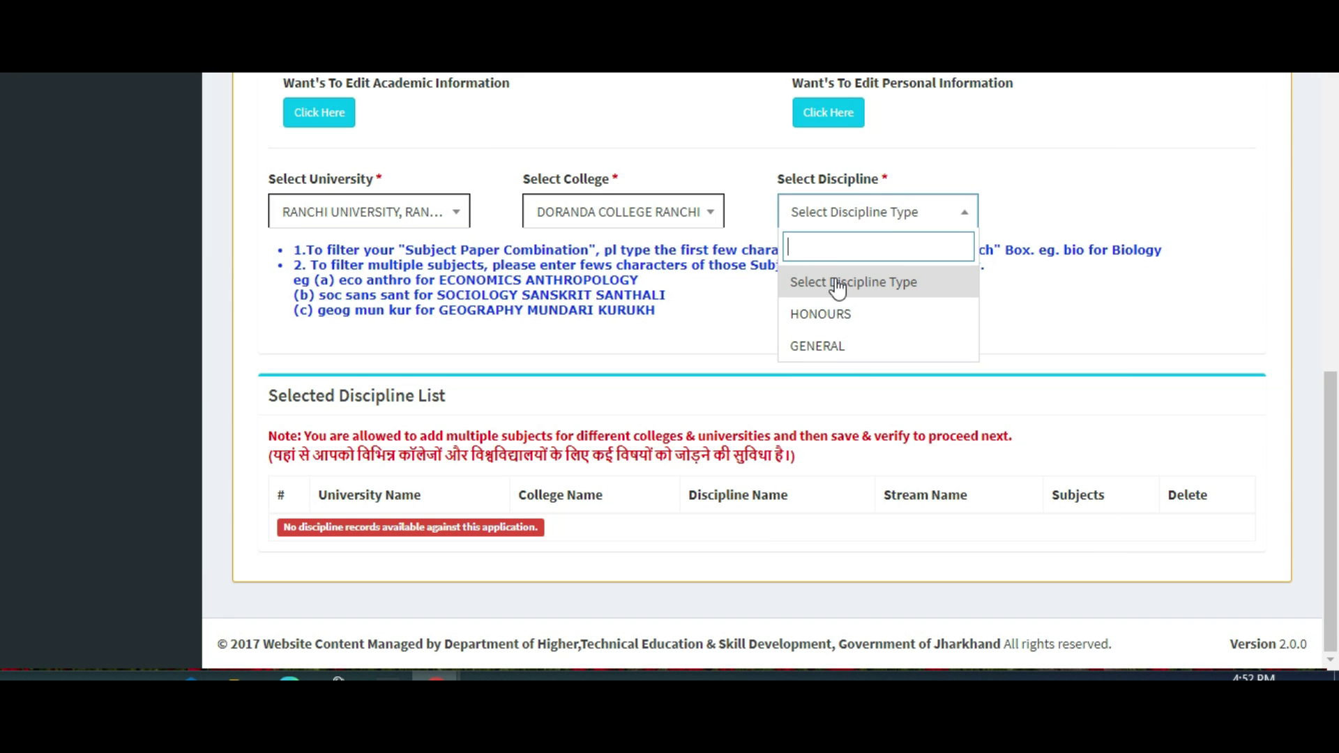
click(837, 317)
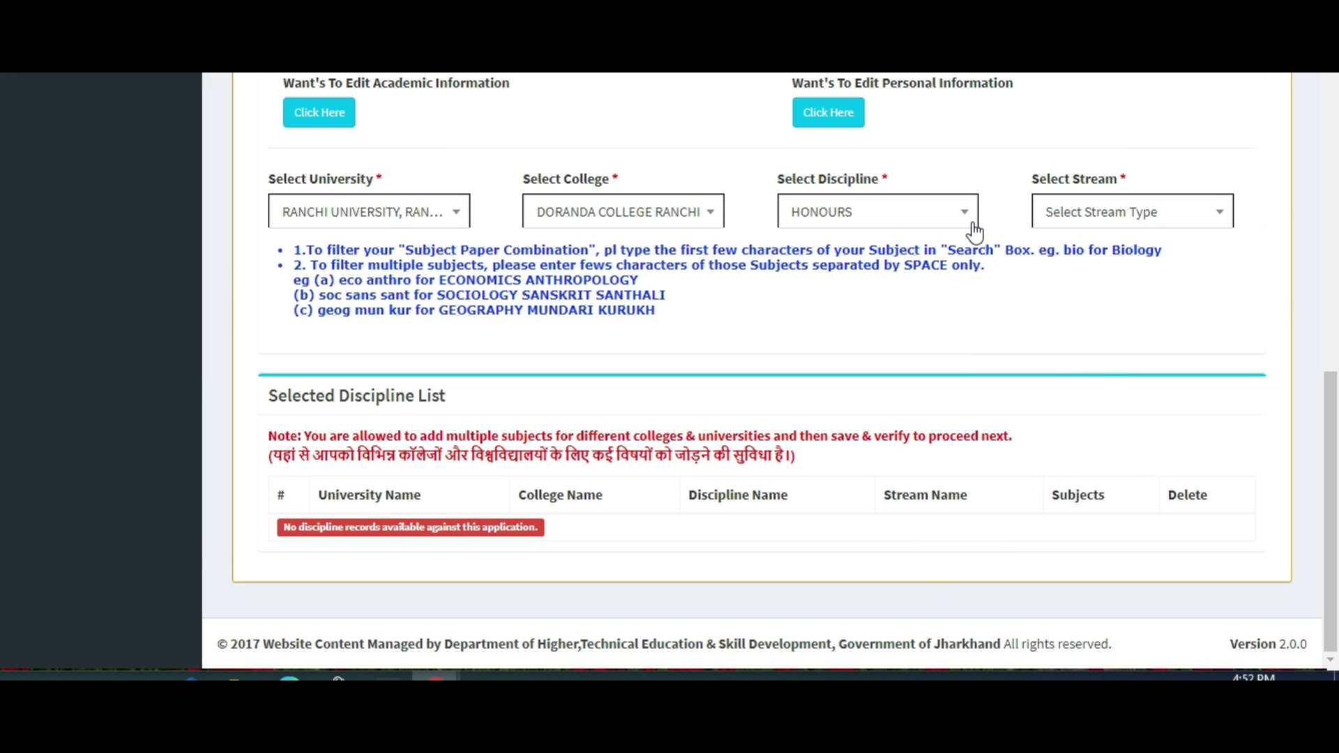
click(1163, 218)
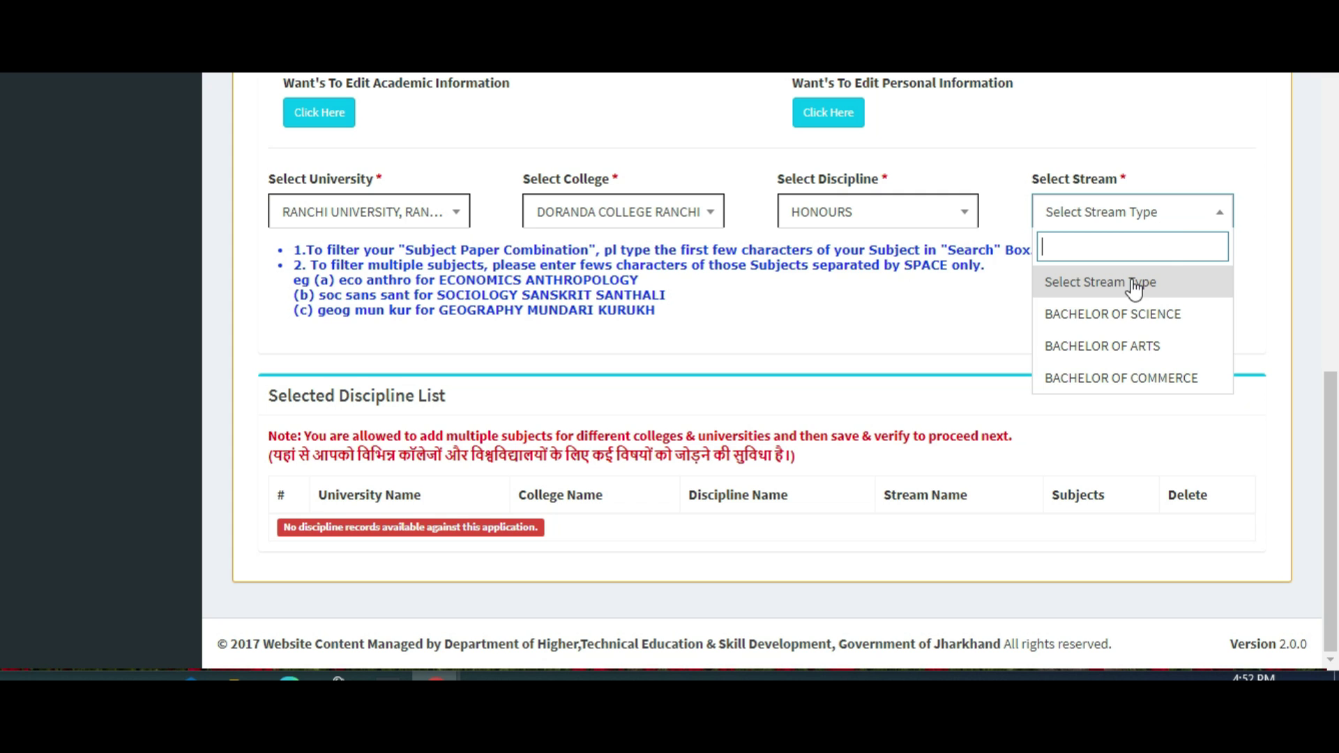
click(1129, 344)
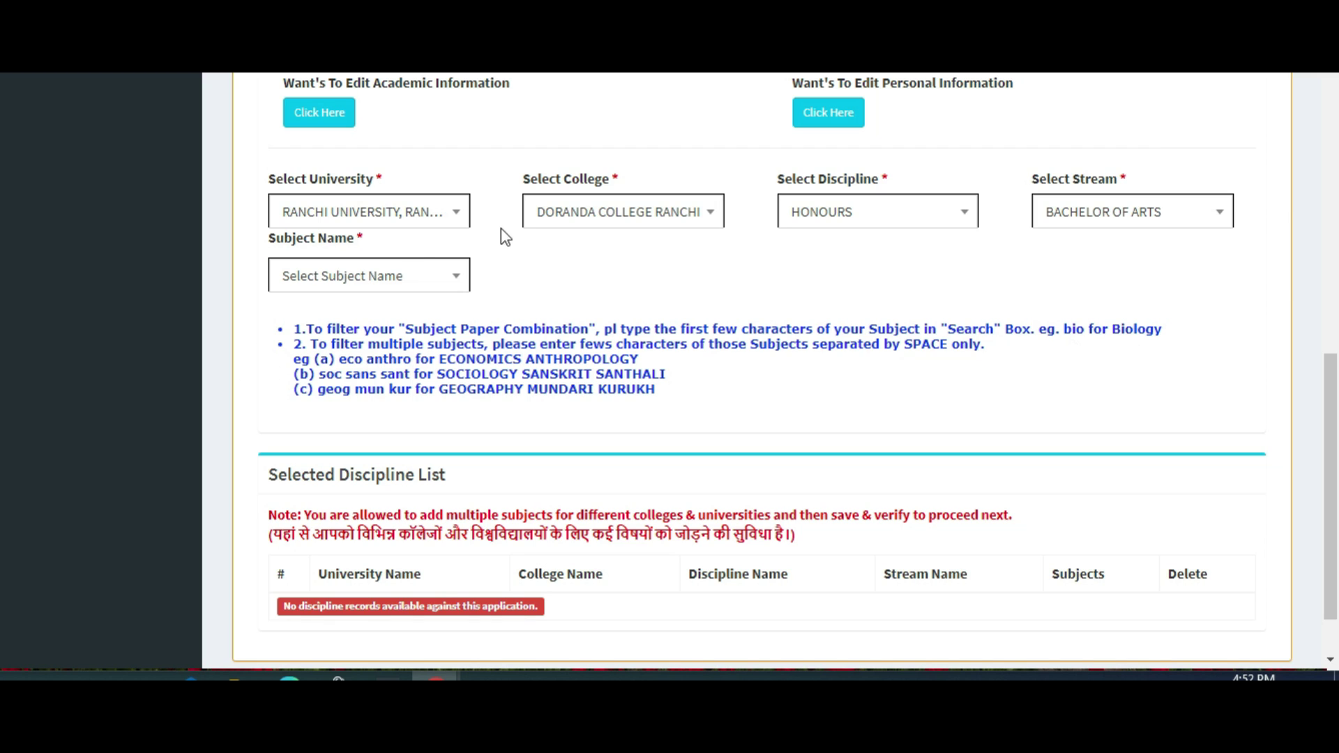
click(454, 286)
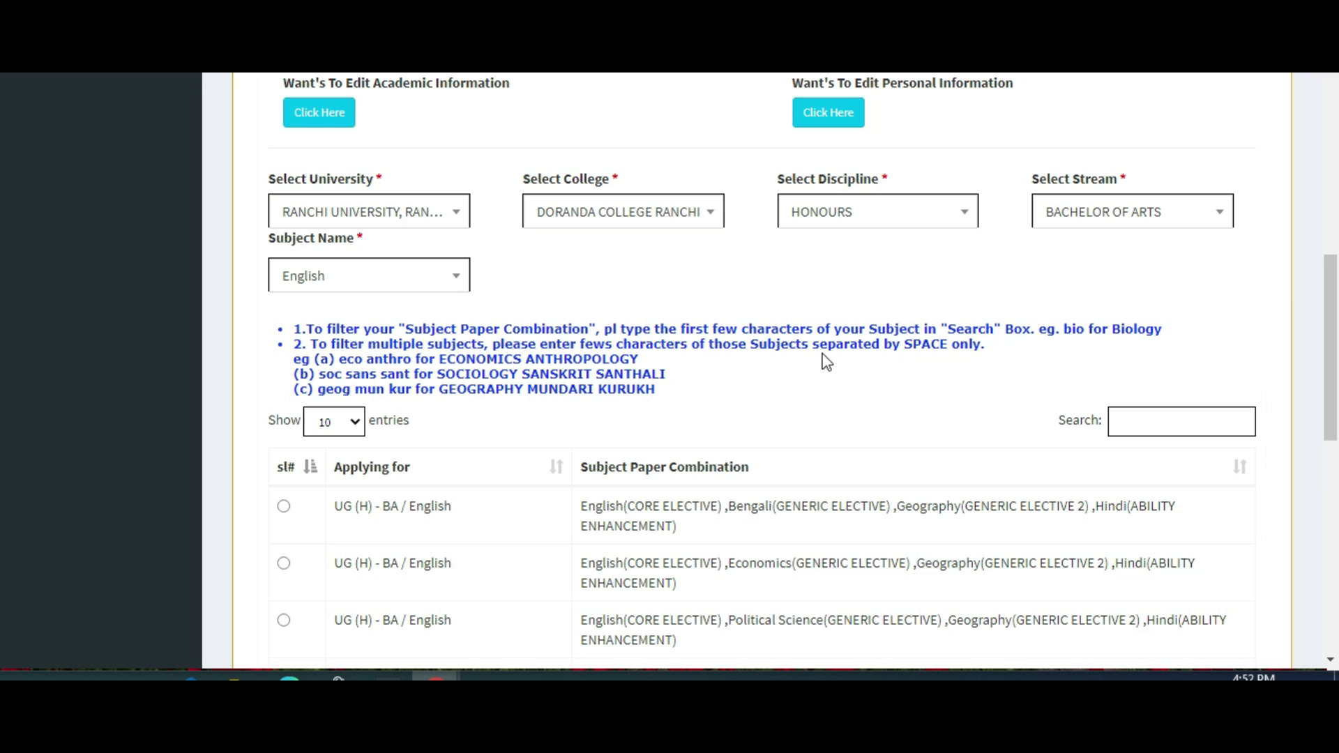
Browse the English combinations on pages 2 and 3, then return to page 1.
scroll(826, 362, down, 2)
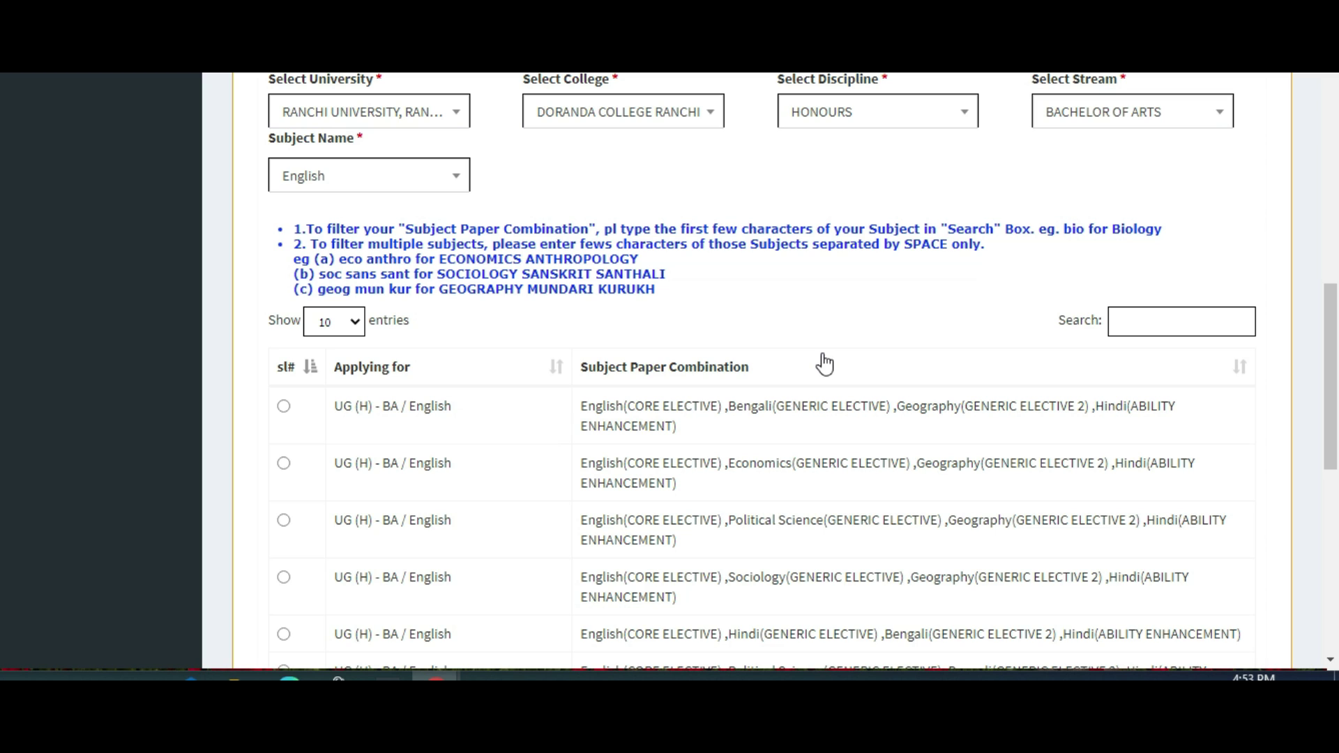
scroll(825, 362, down, 8)
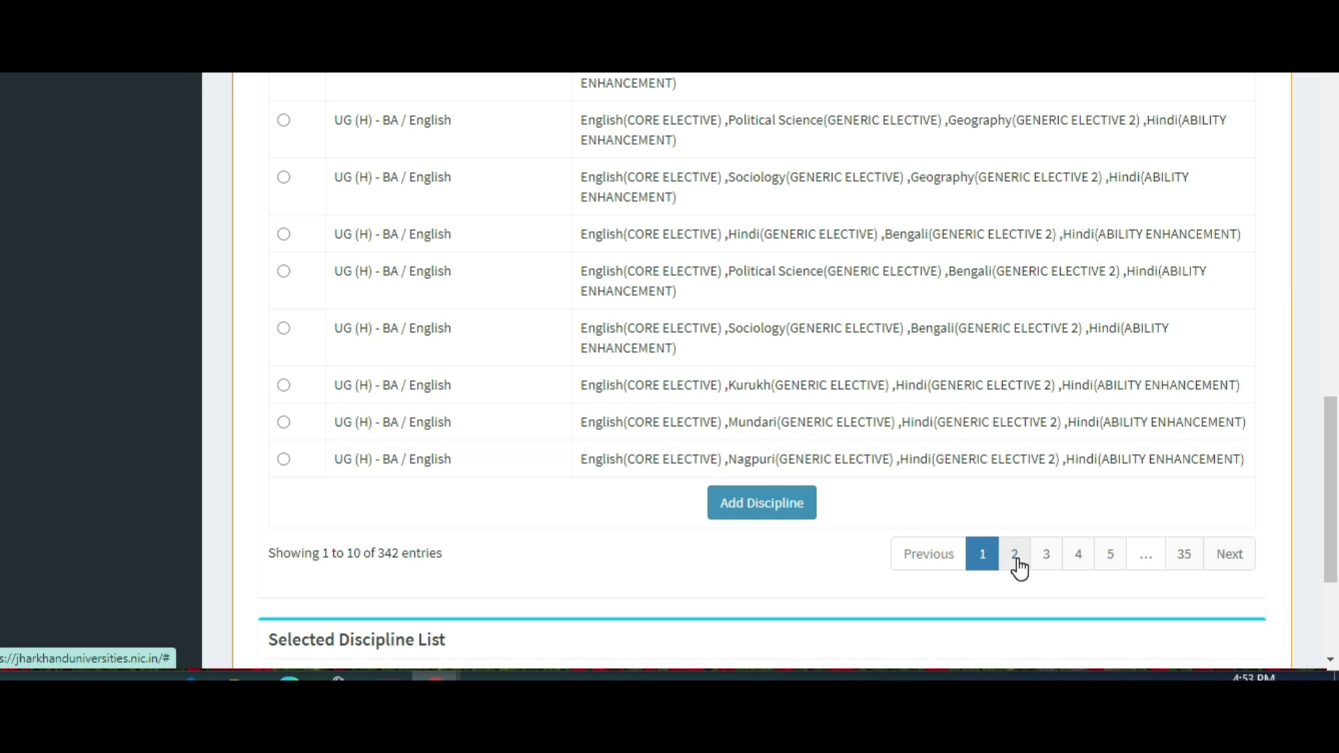
click(1016, 555)
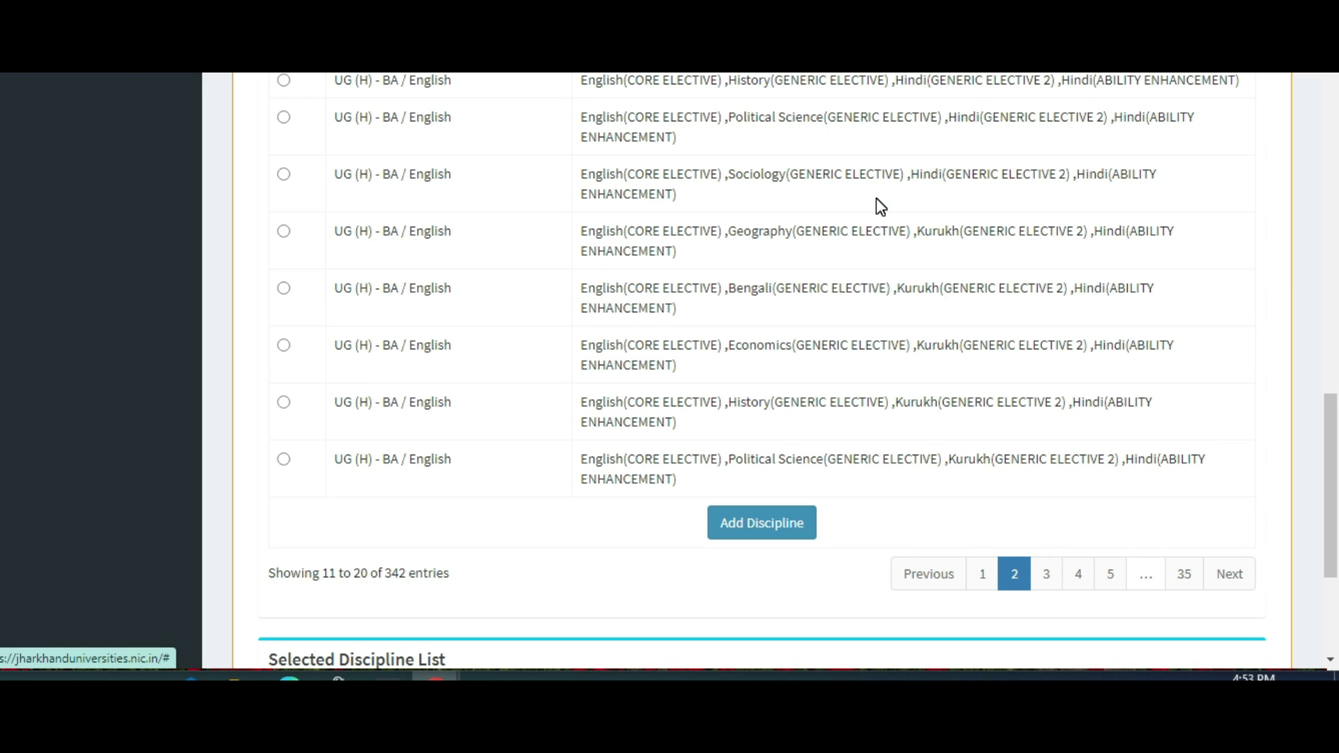
scroll(880, 206, up, 4)
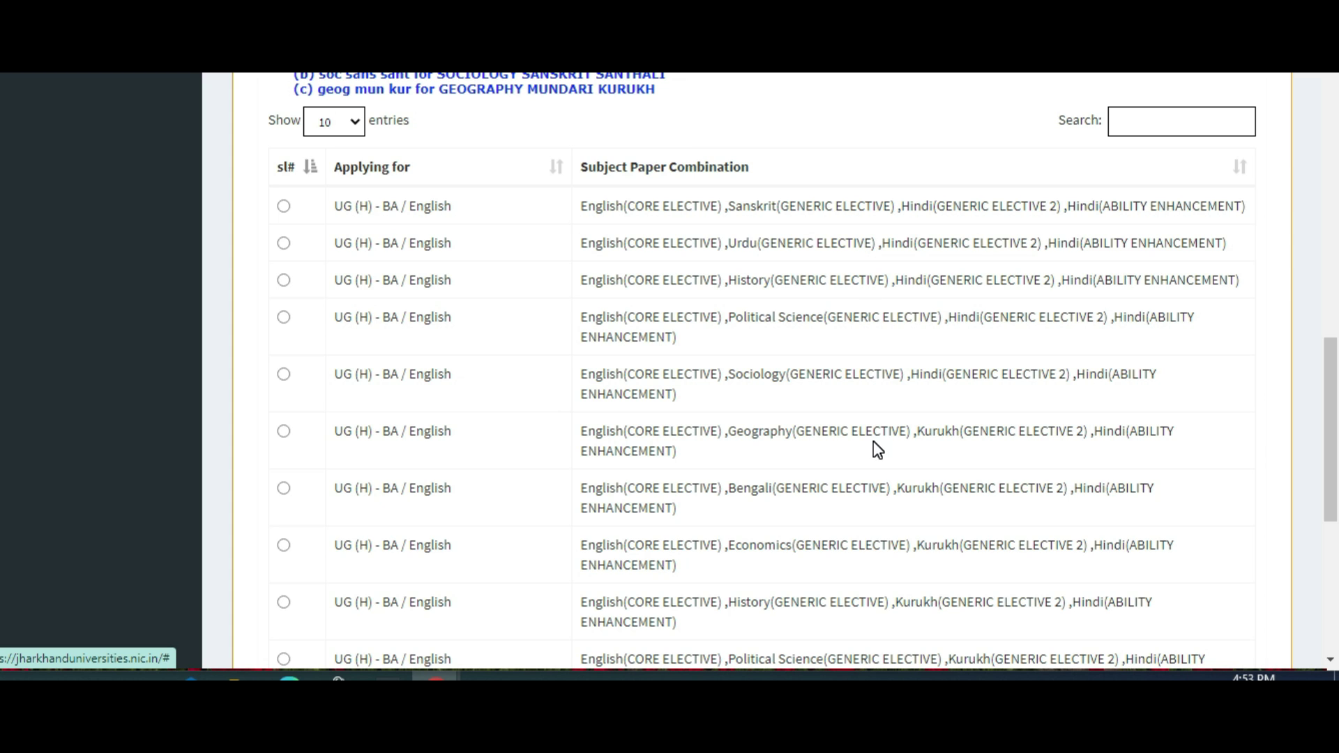
scroll(874, 441, down, 4)
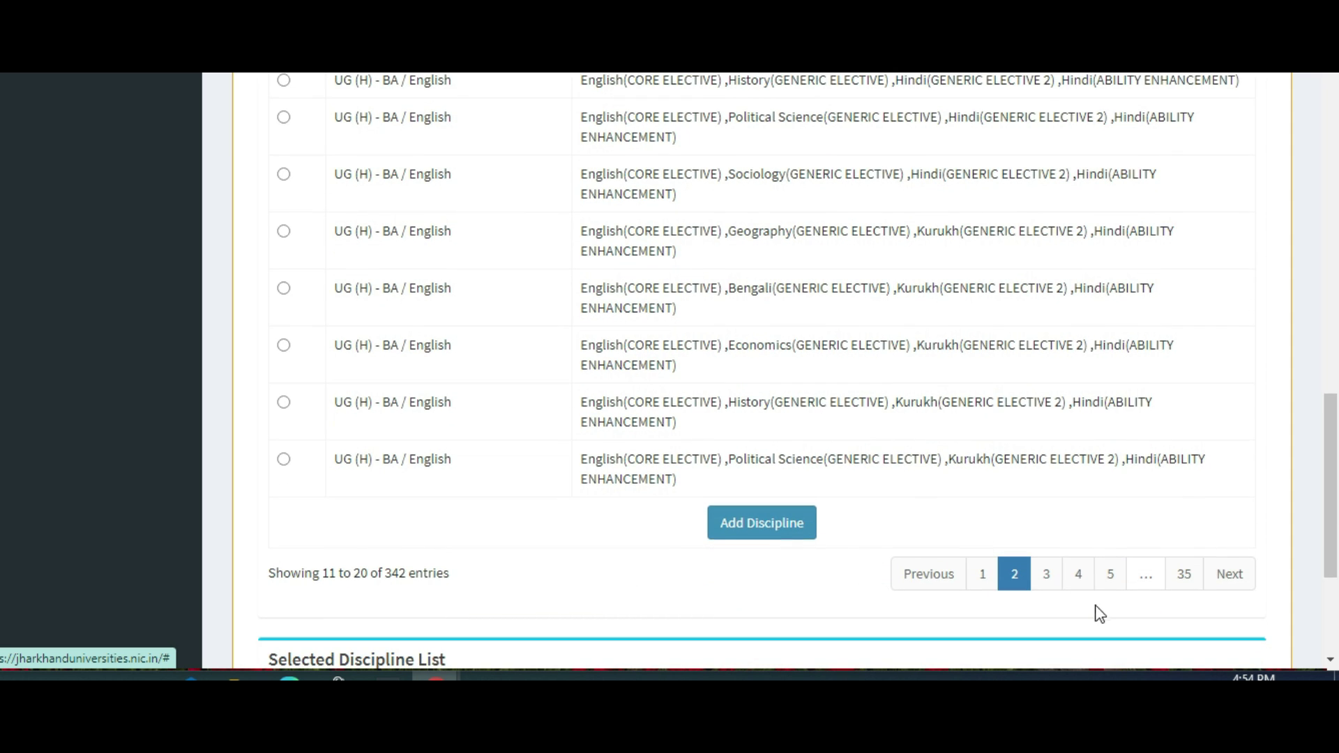
click(1045, 575)
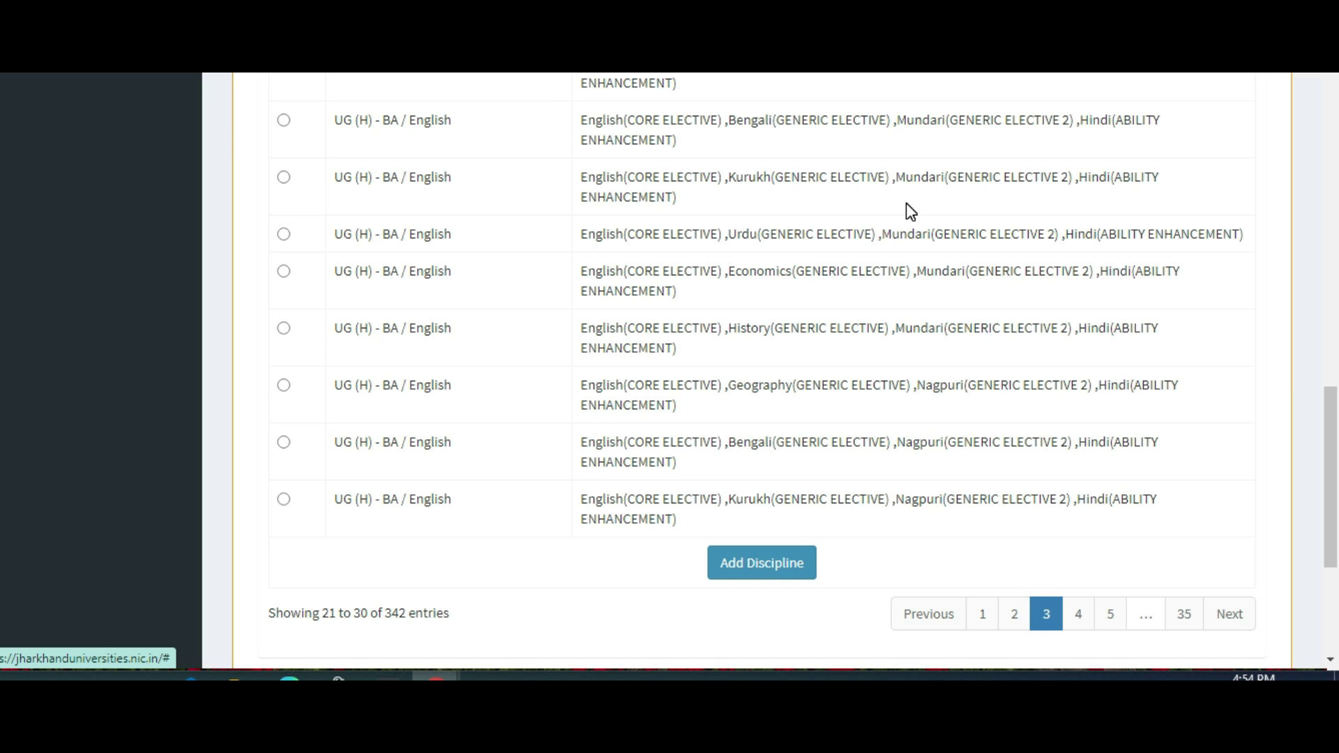
scroll(906, 203, up, 2)
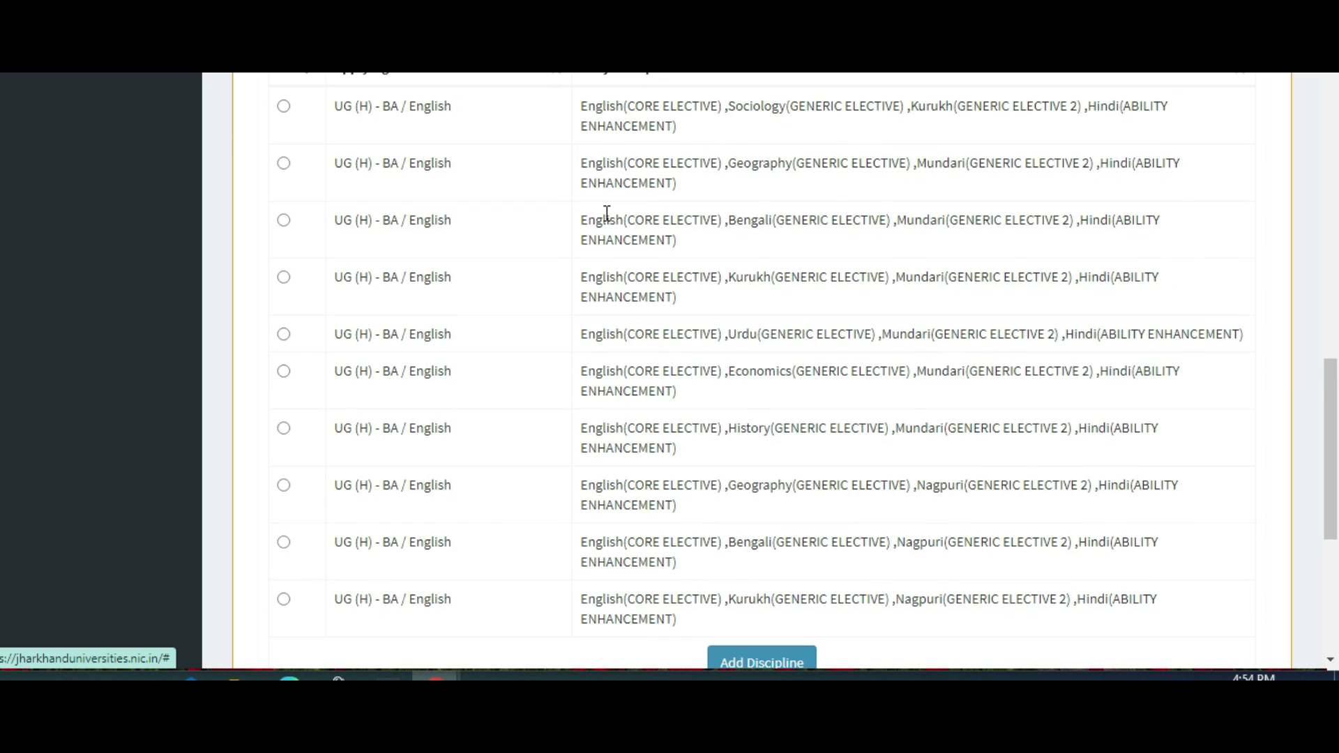
scroll(662, 251, down, 4)
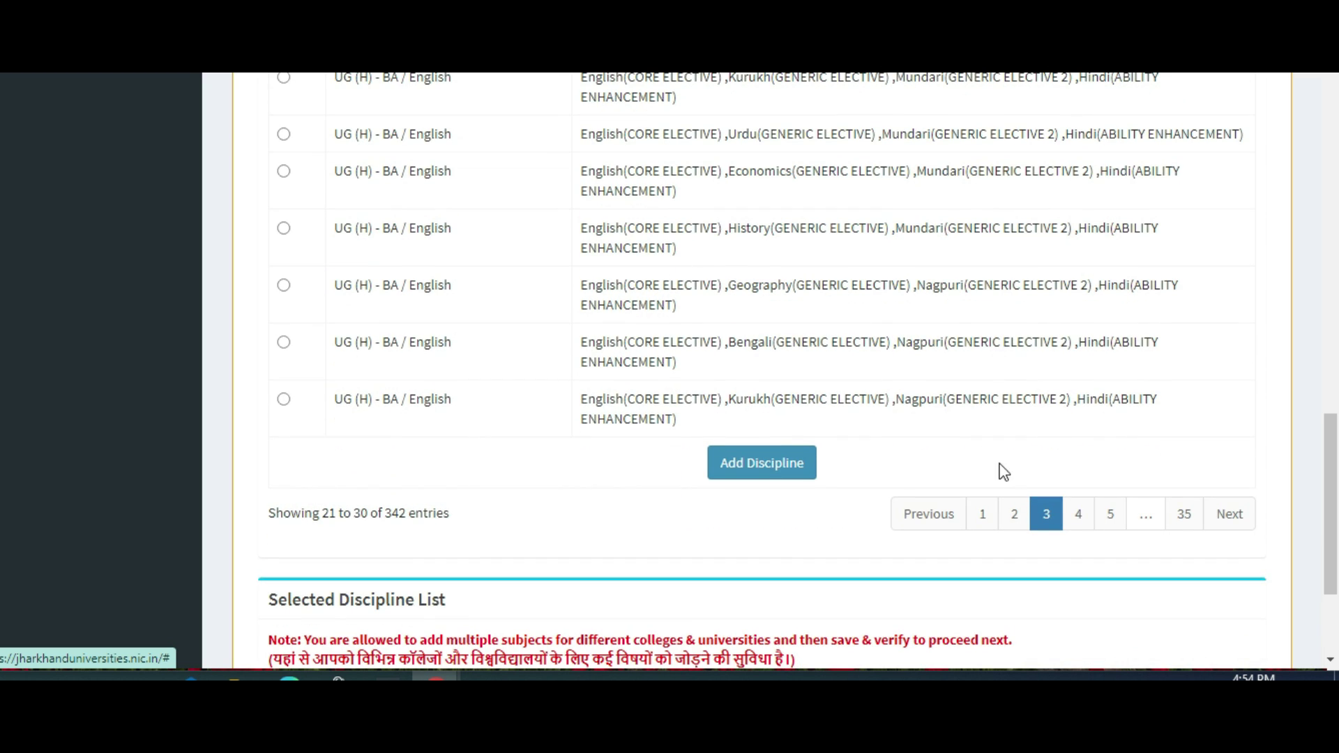
click(976, 505)
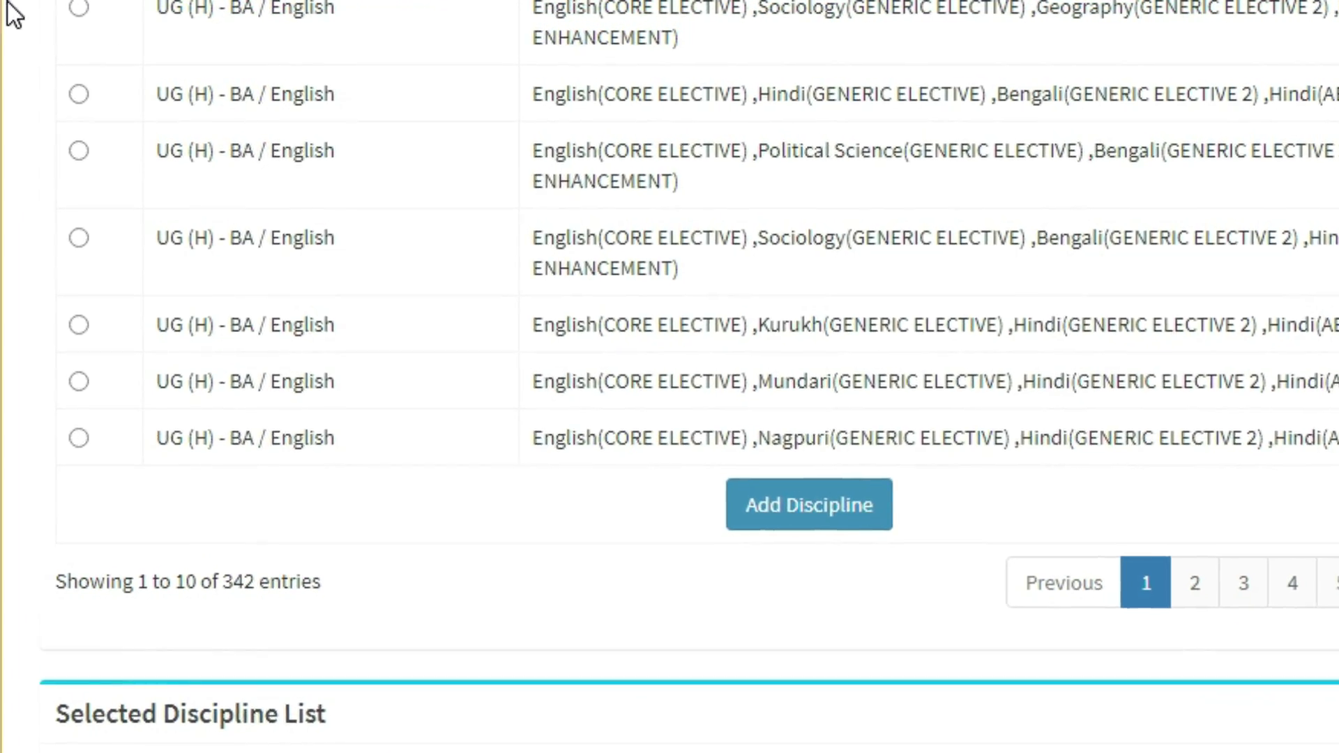
Select the English, Sociology, Geography, Hindi combination and add it as a discipline.
click(78, 7)
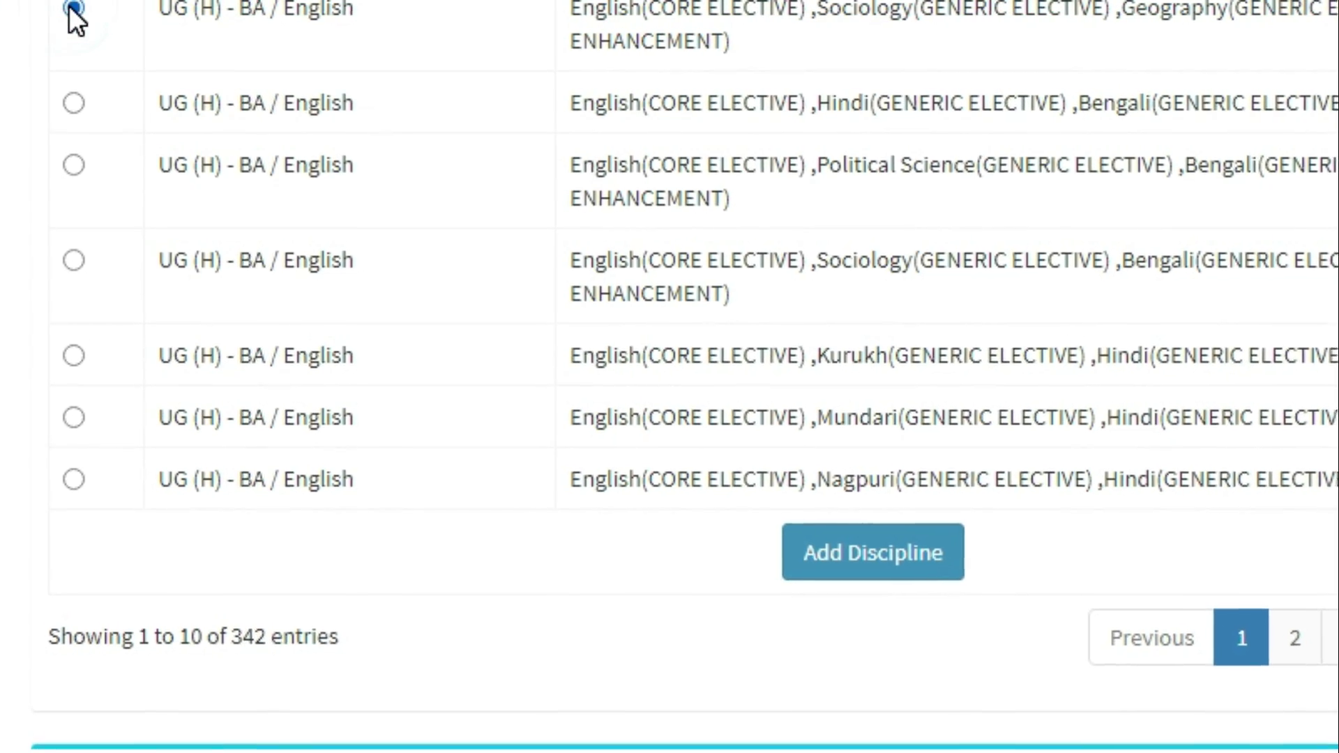
scroll(767, 628, up, 3)
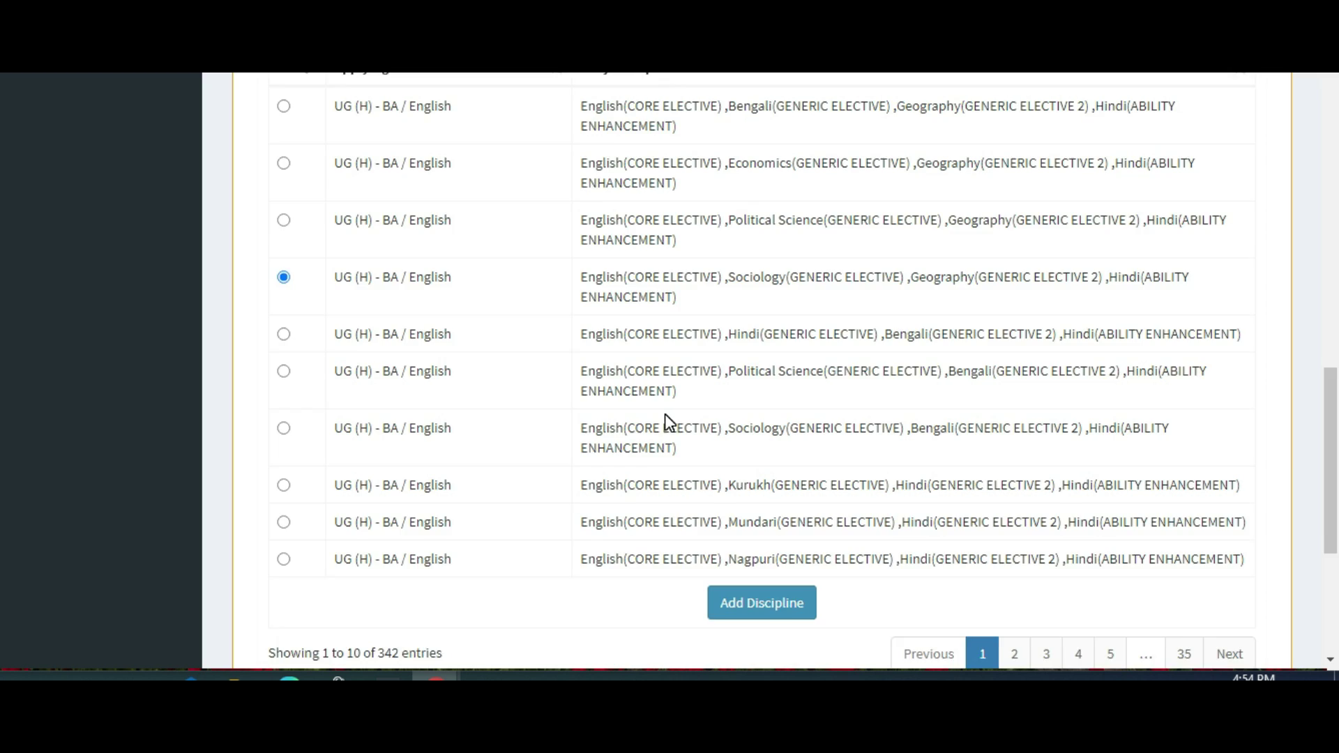
scroll(787, 647, down, 5)
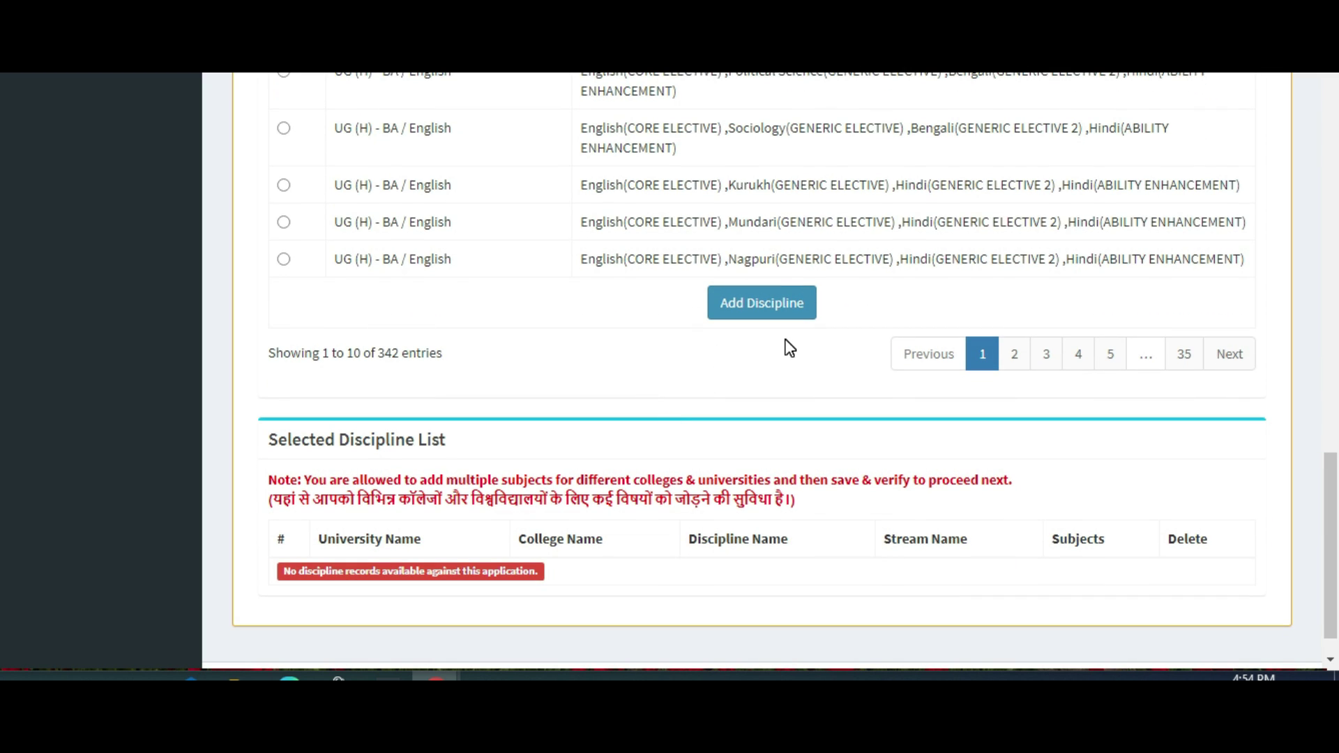
click(784, 314)
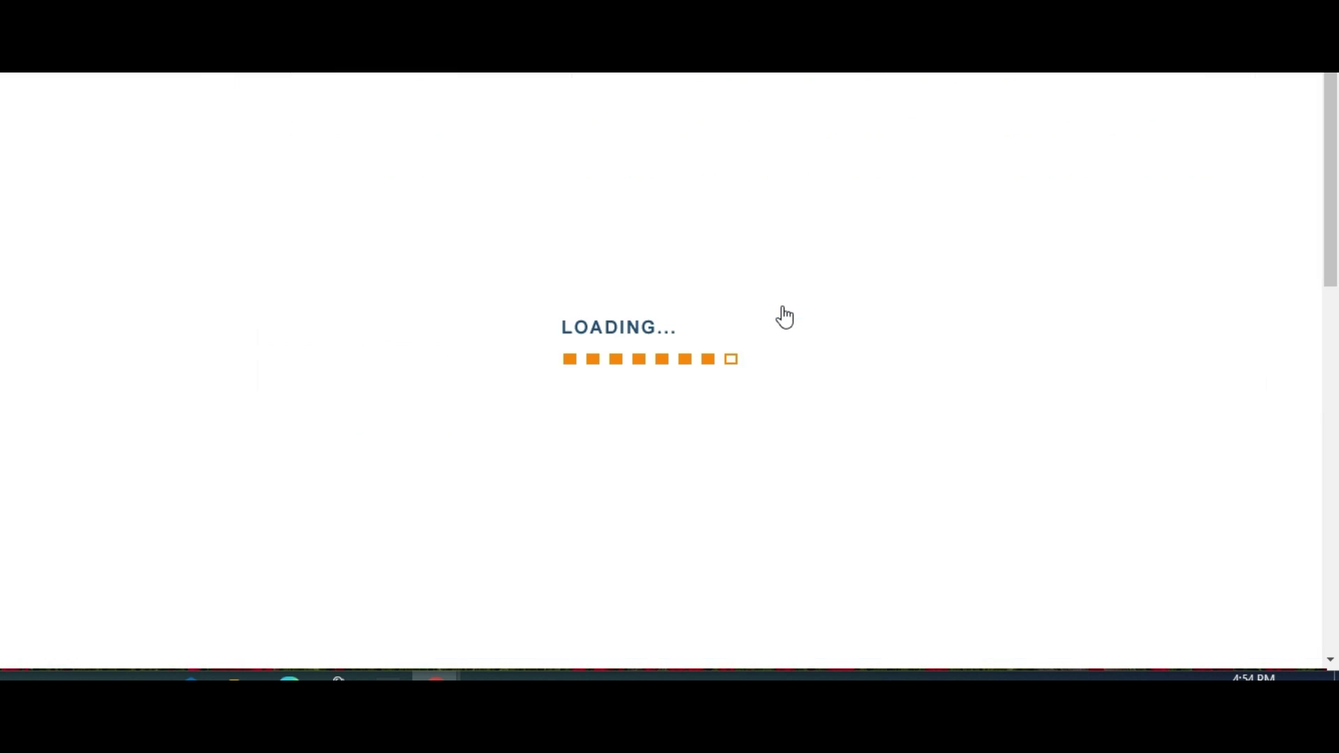
scroll(805, 342, down, 7)
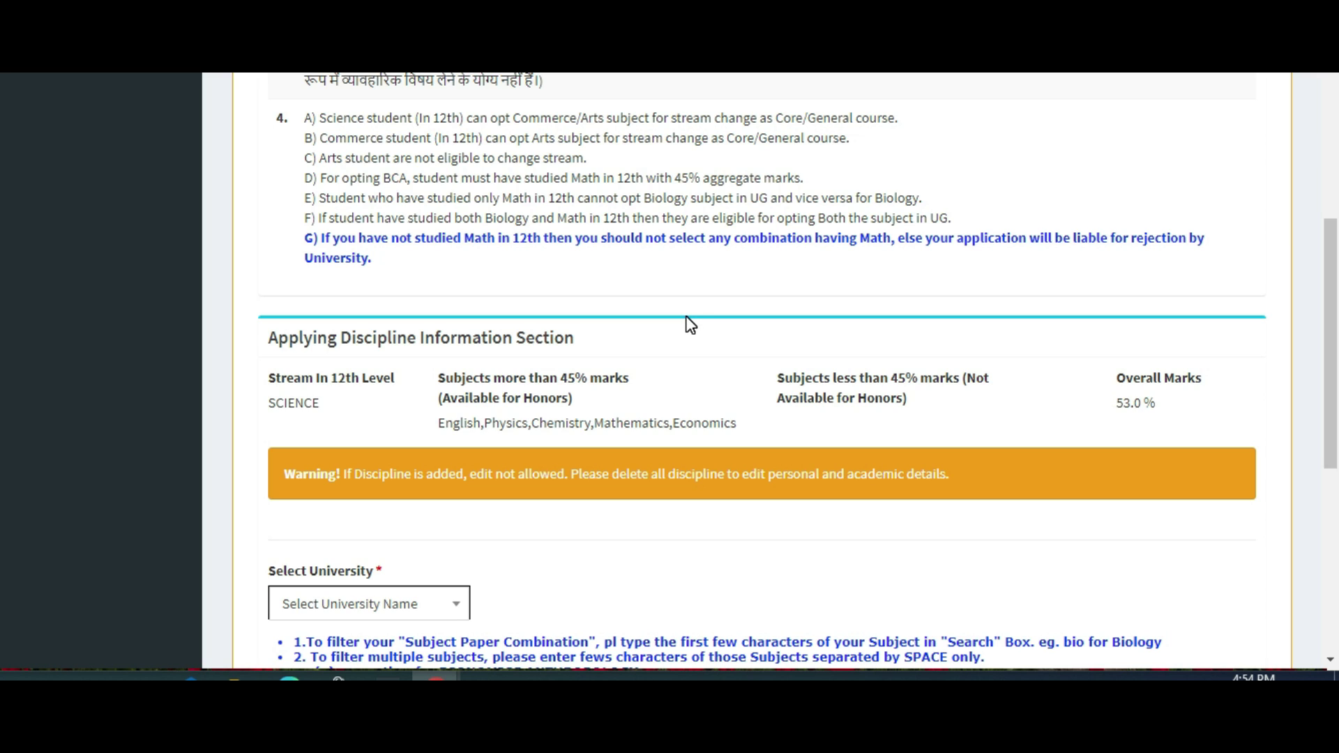
scroll(690, 325, down, 6)
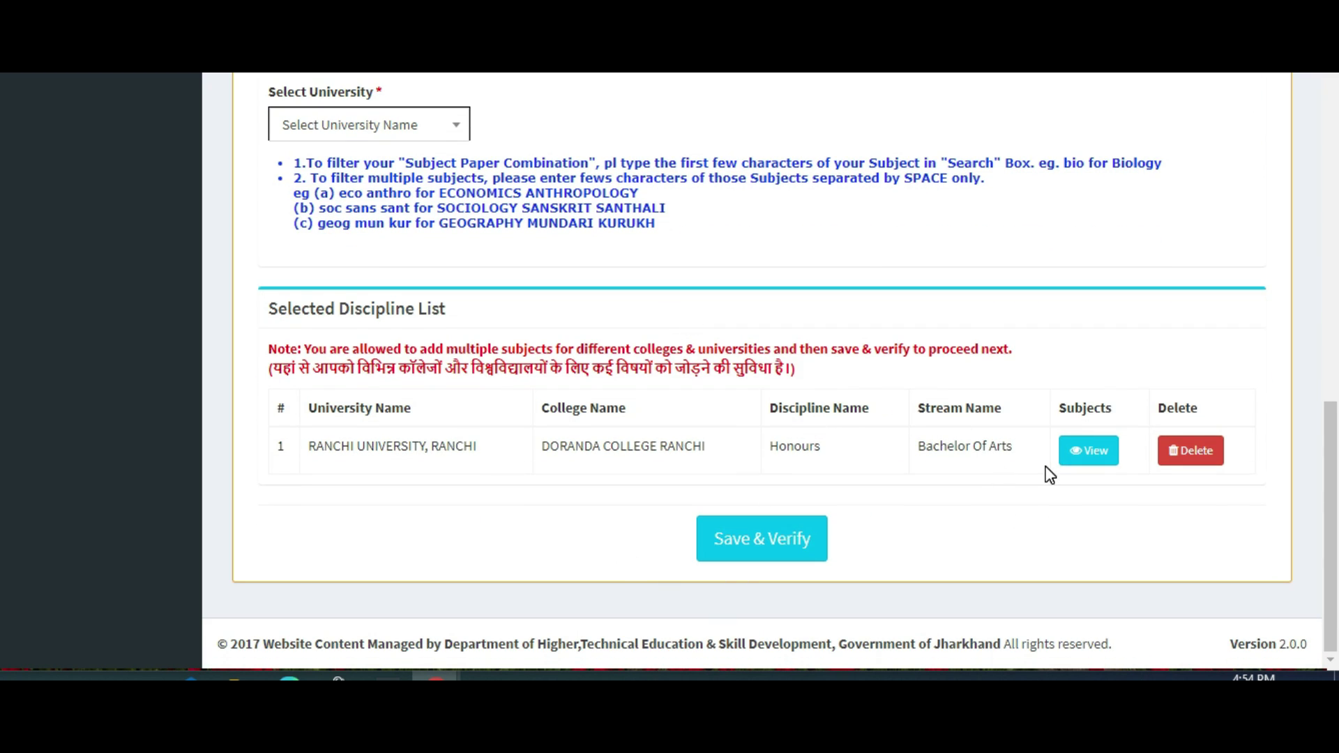
click(1078, 449)
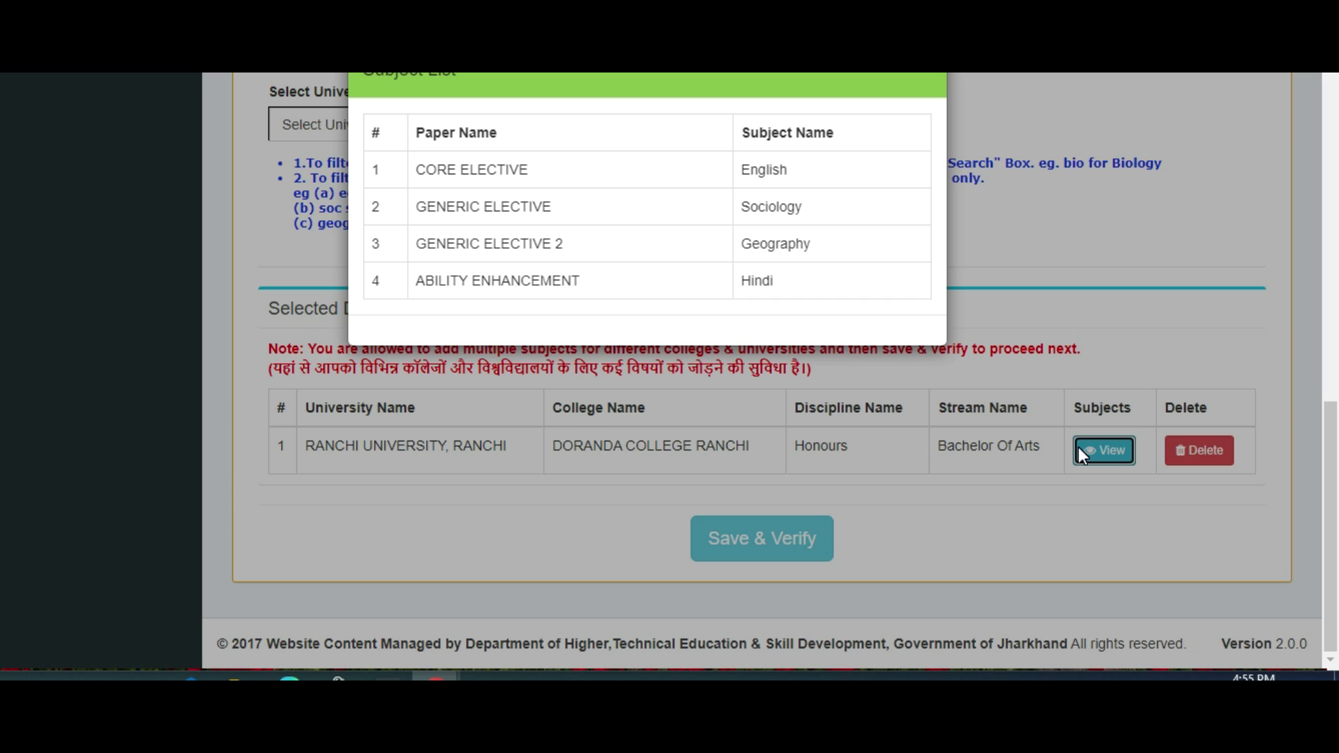
click(927, 82)
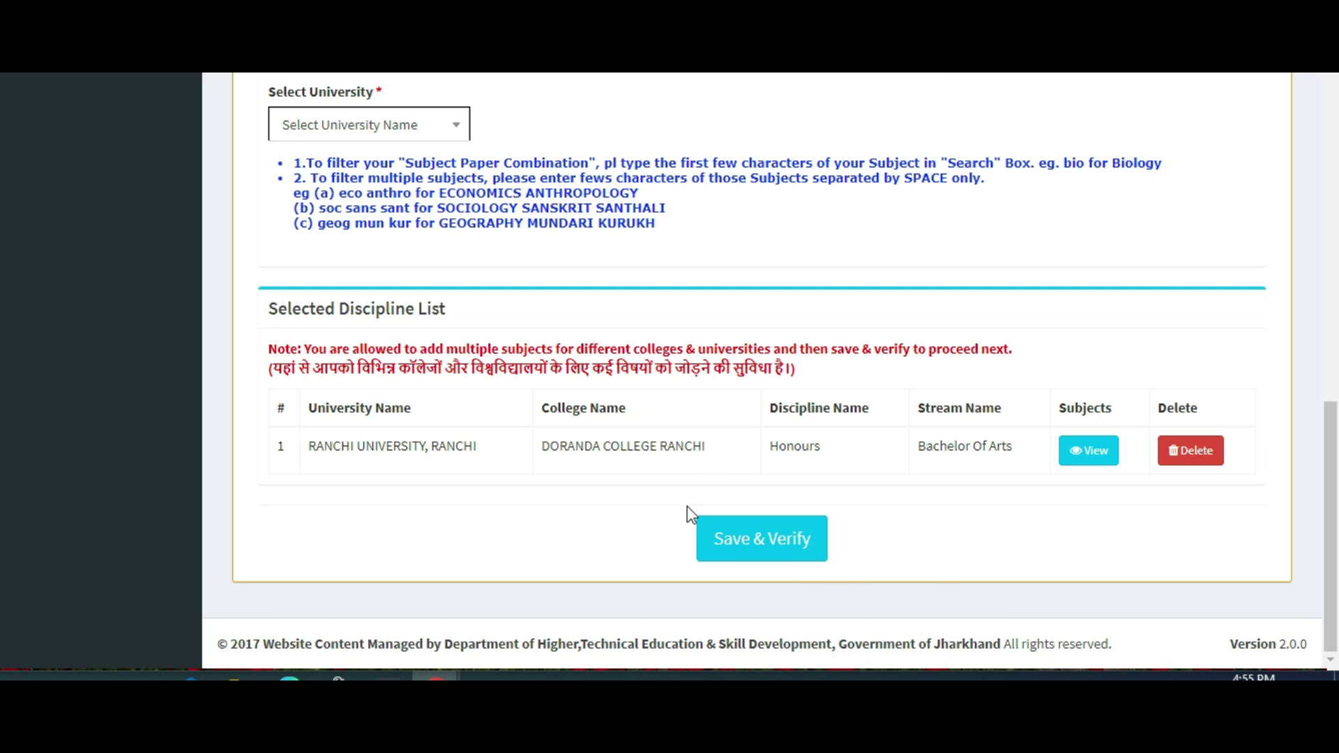
Save & Verify the application, then Confirm & Submit it.
click(757, 536)
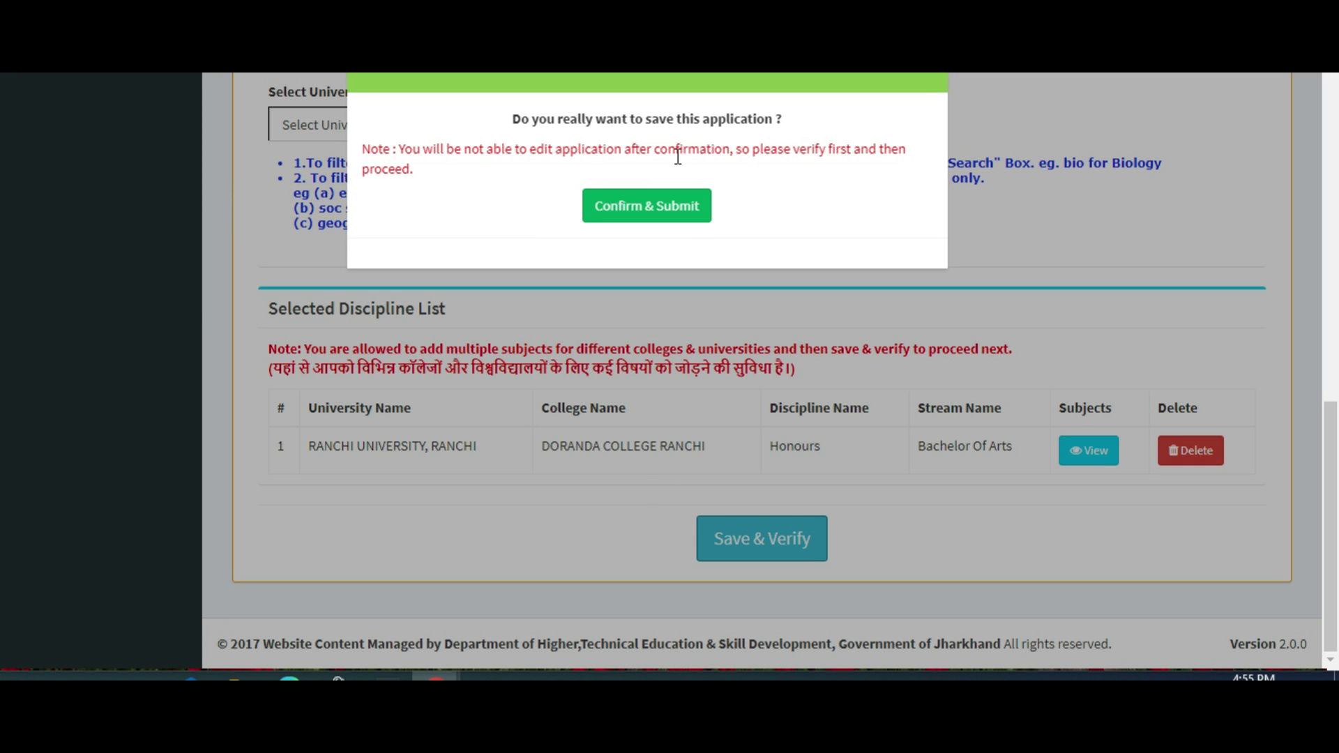
click(687, 203)
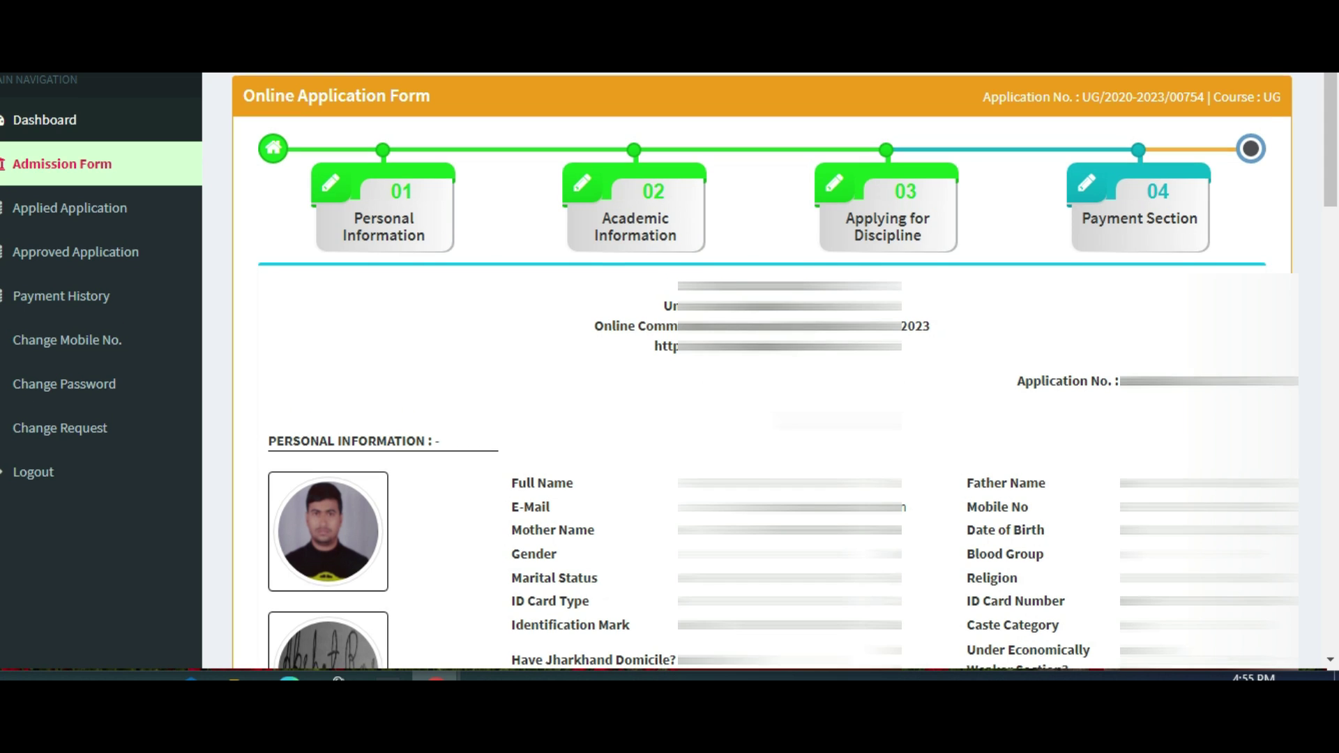
Scroll the submitted form down to the Discipline & Payment Section showing payment pending.
scroll(762, 370, down, 3)
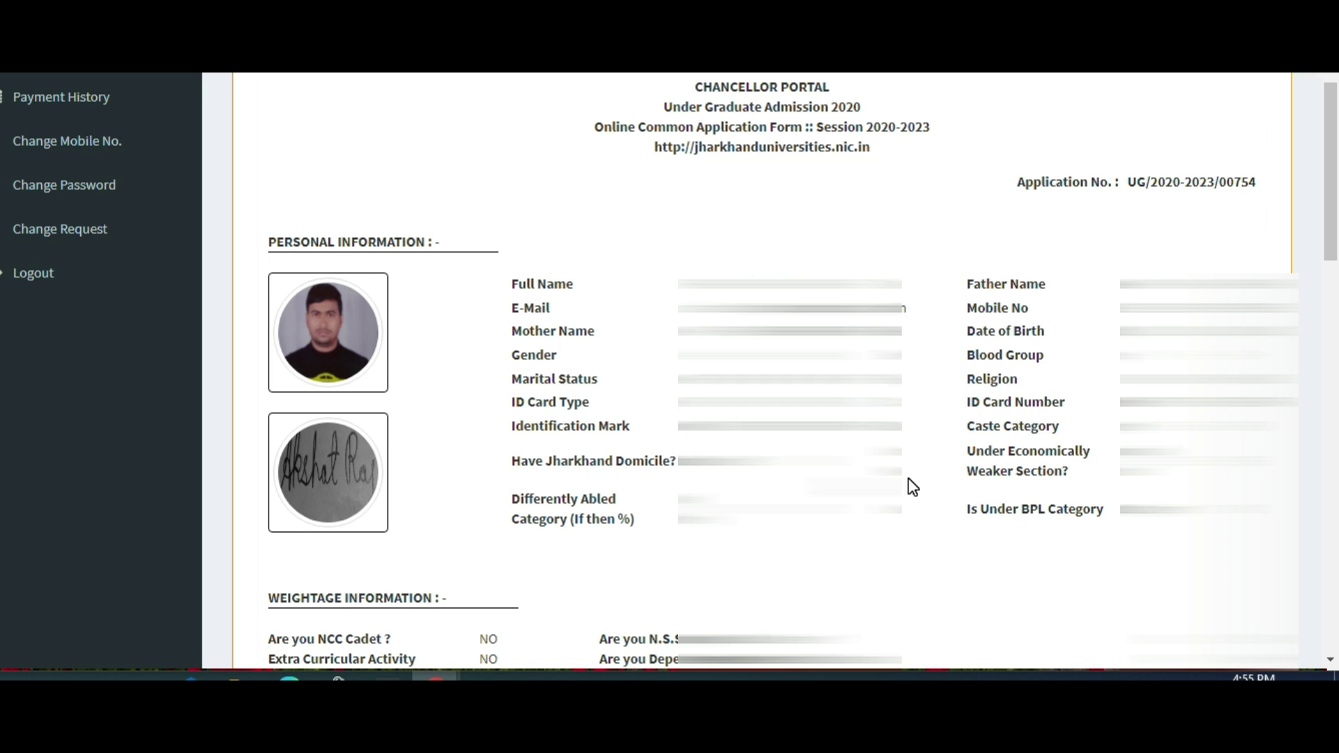
scroll(908, 478, down, 3)
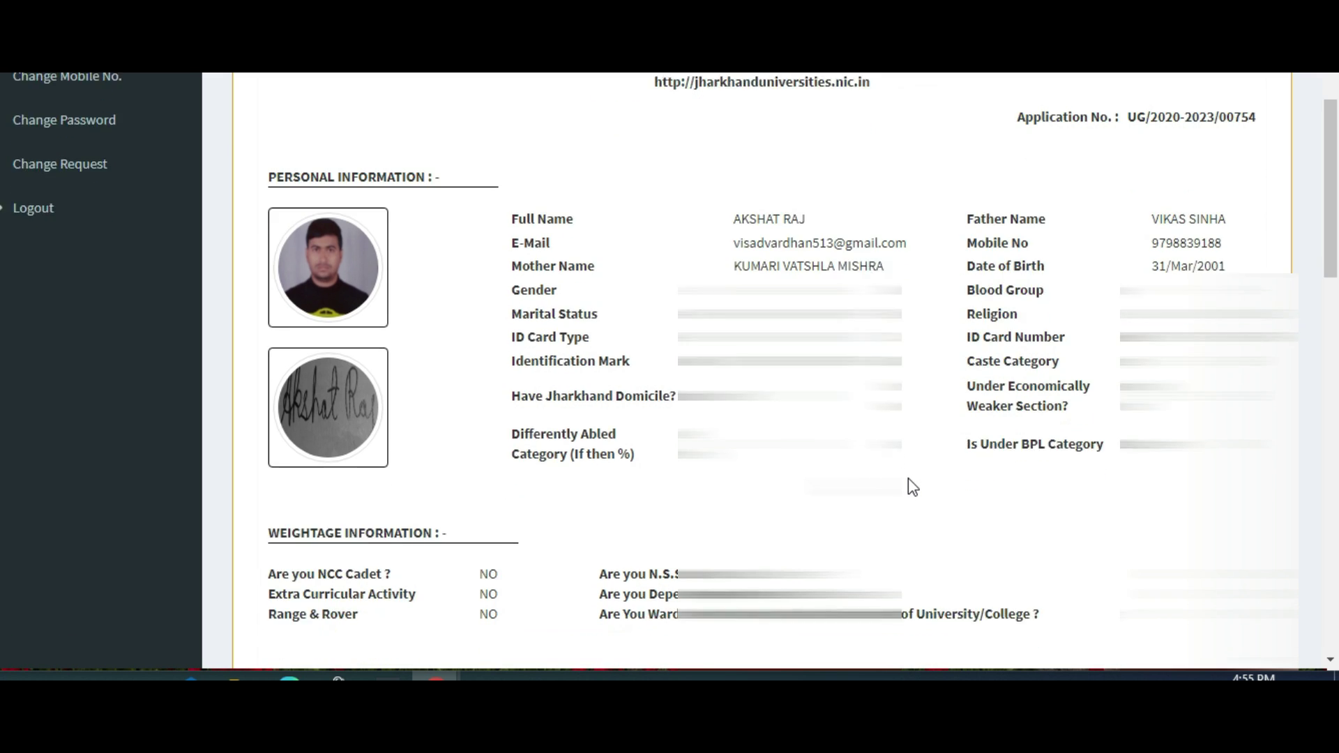
scroll(900, 472, down, 2)
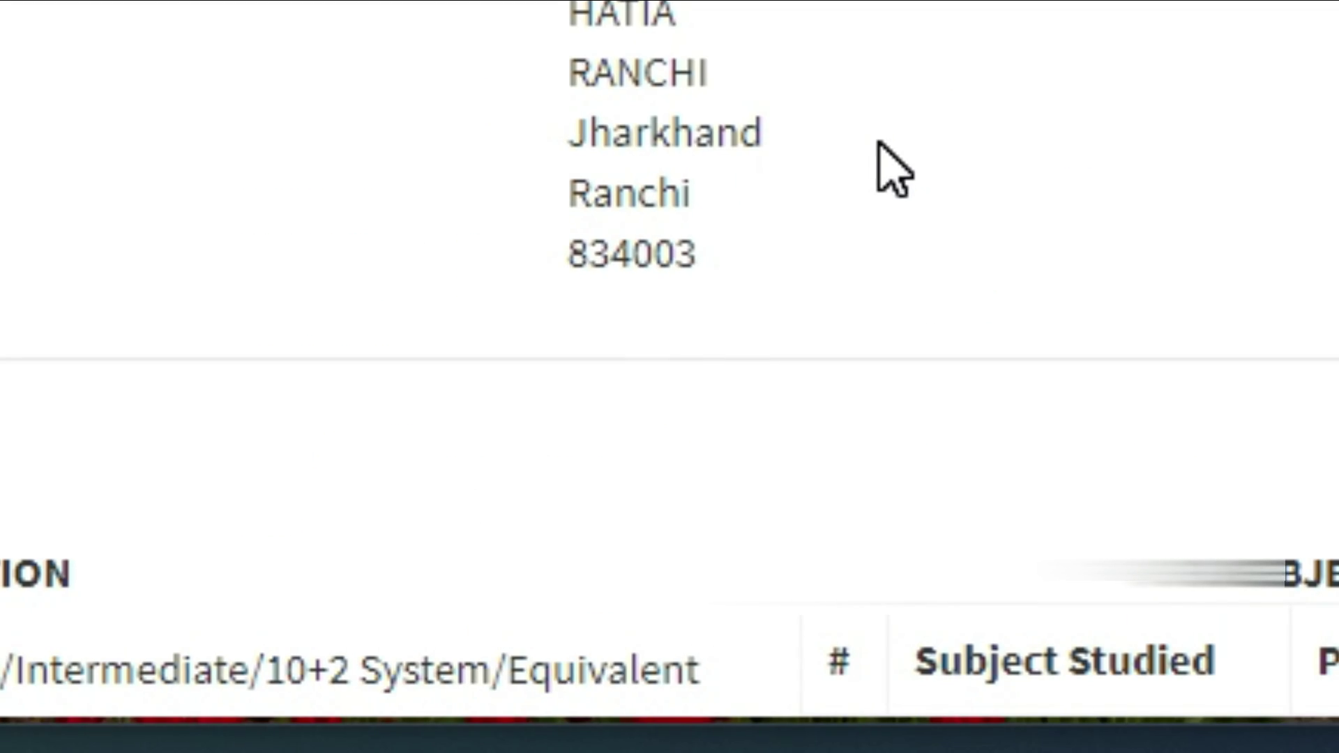
scroll(899, 474, down, 3)
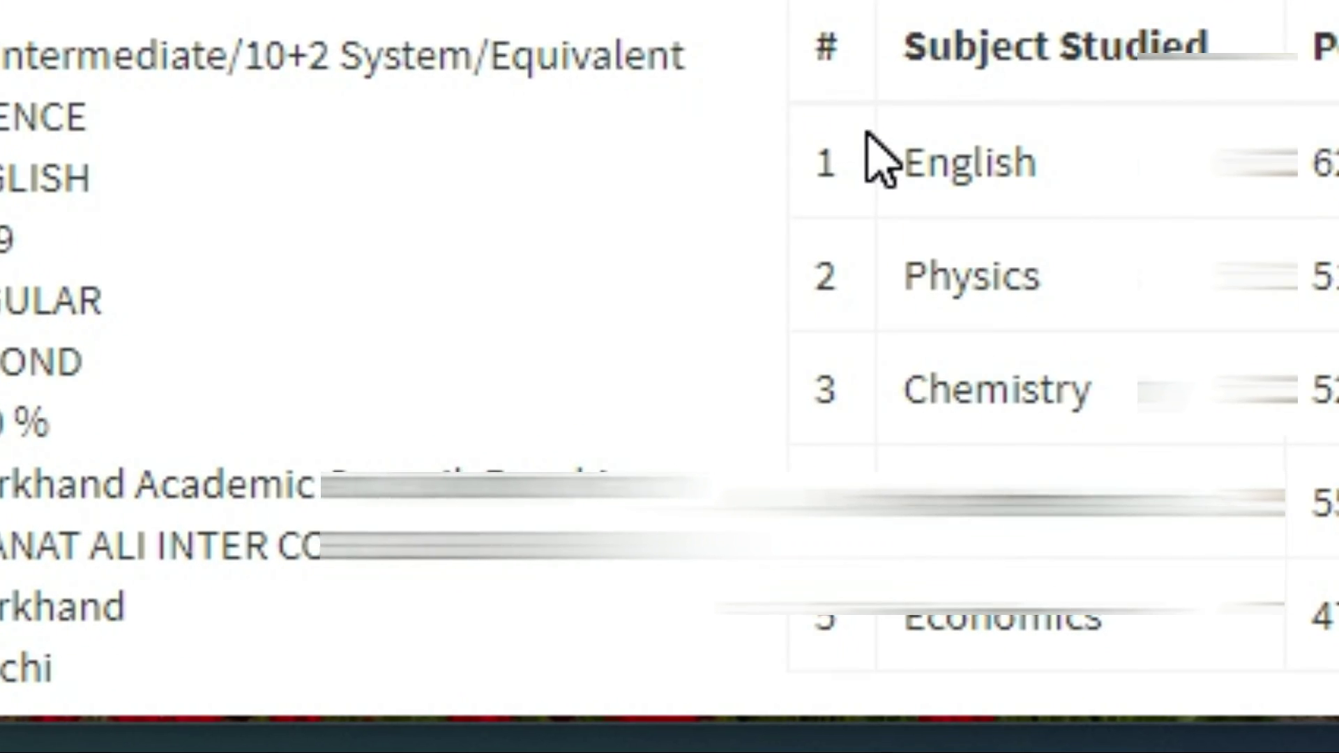
scroll(871, 147, down, 3)
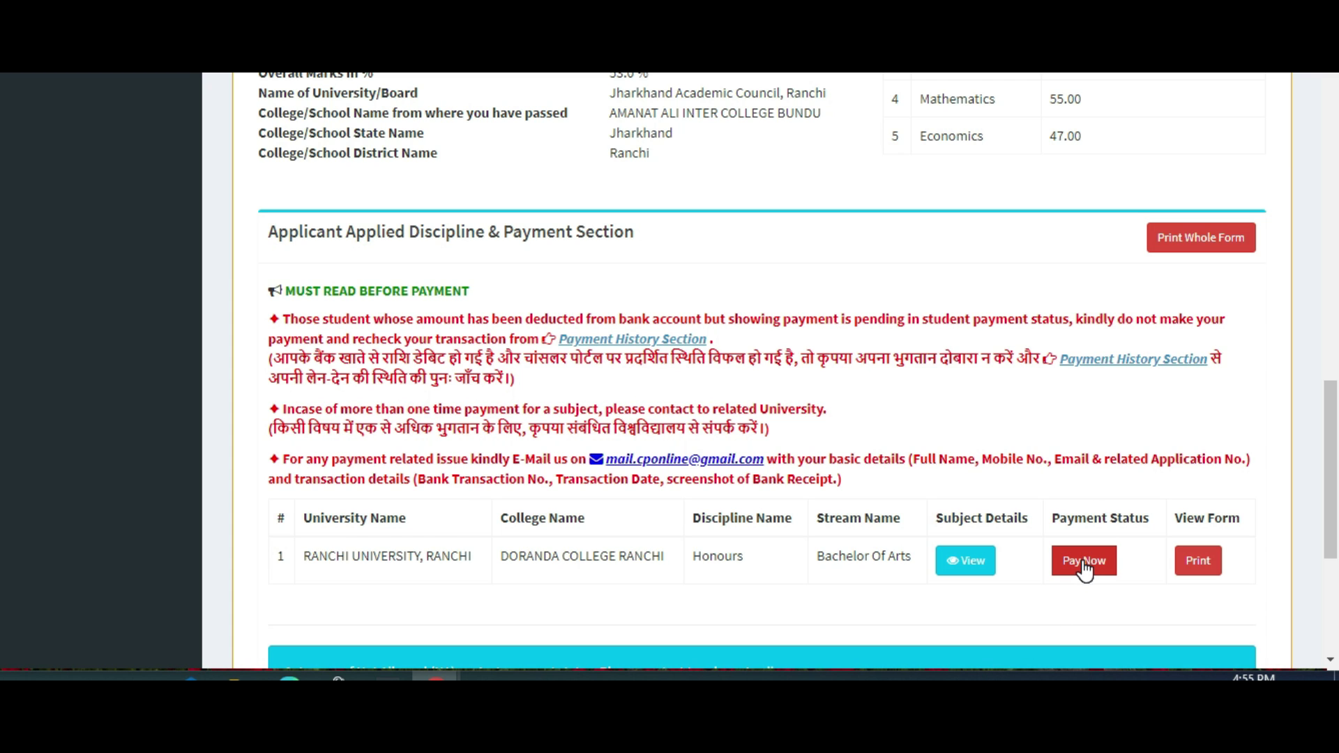
Start the ₹500 fee payment and proceed through CC Avenue (HDFC).
scroll(1084, 570, down, 3)
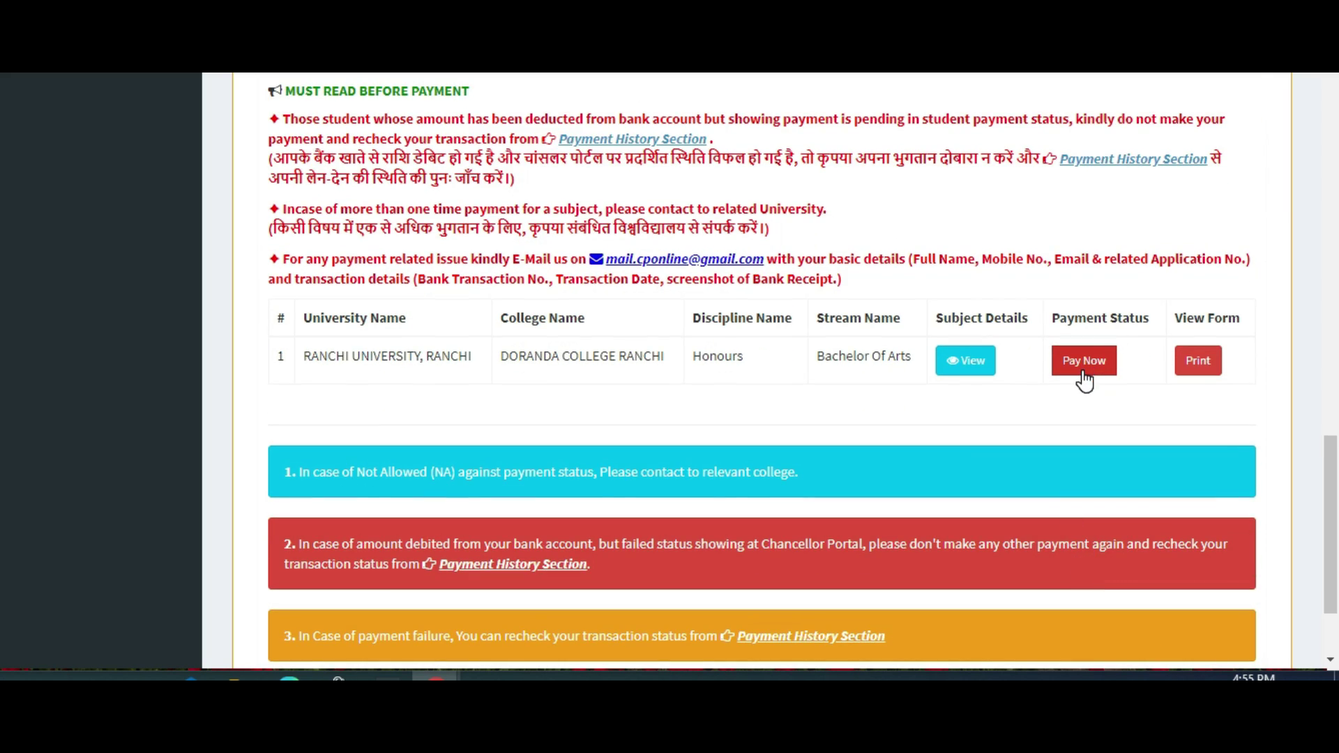
click(1083, 372)
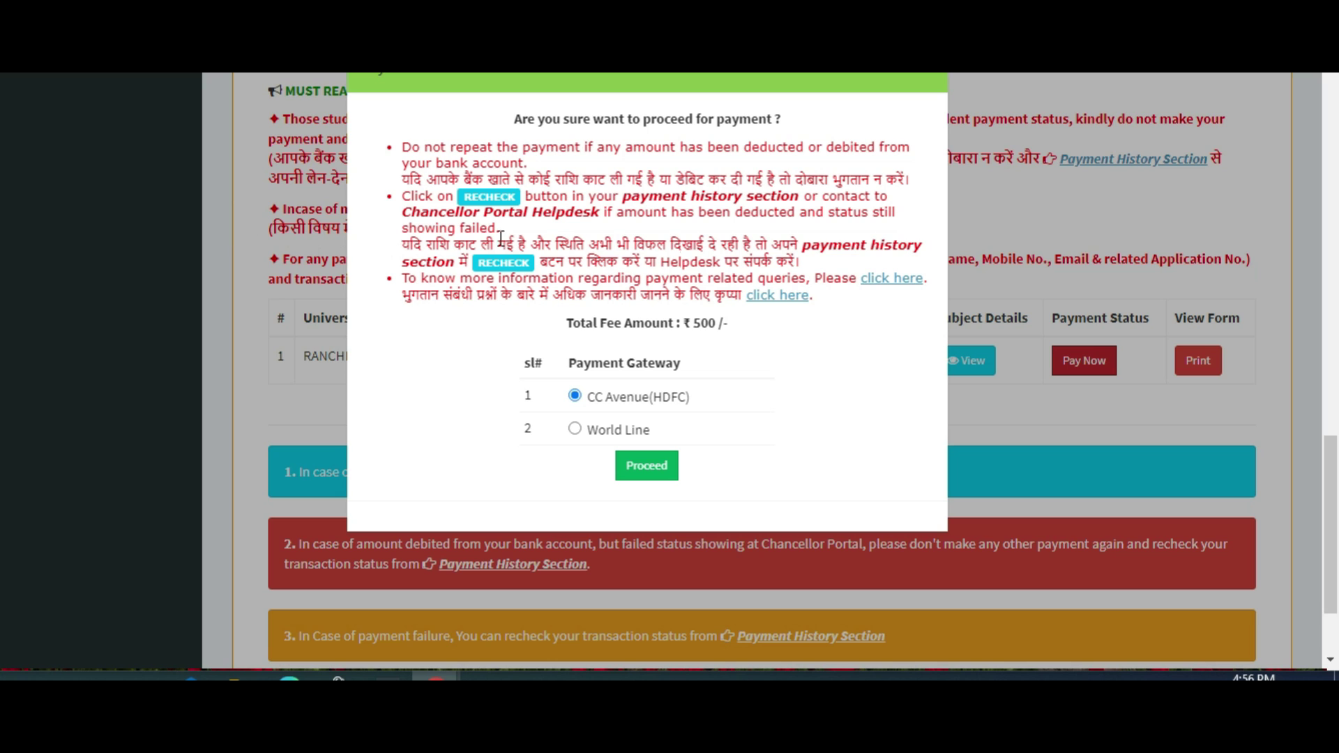
click(666, 466)
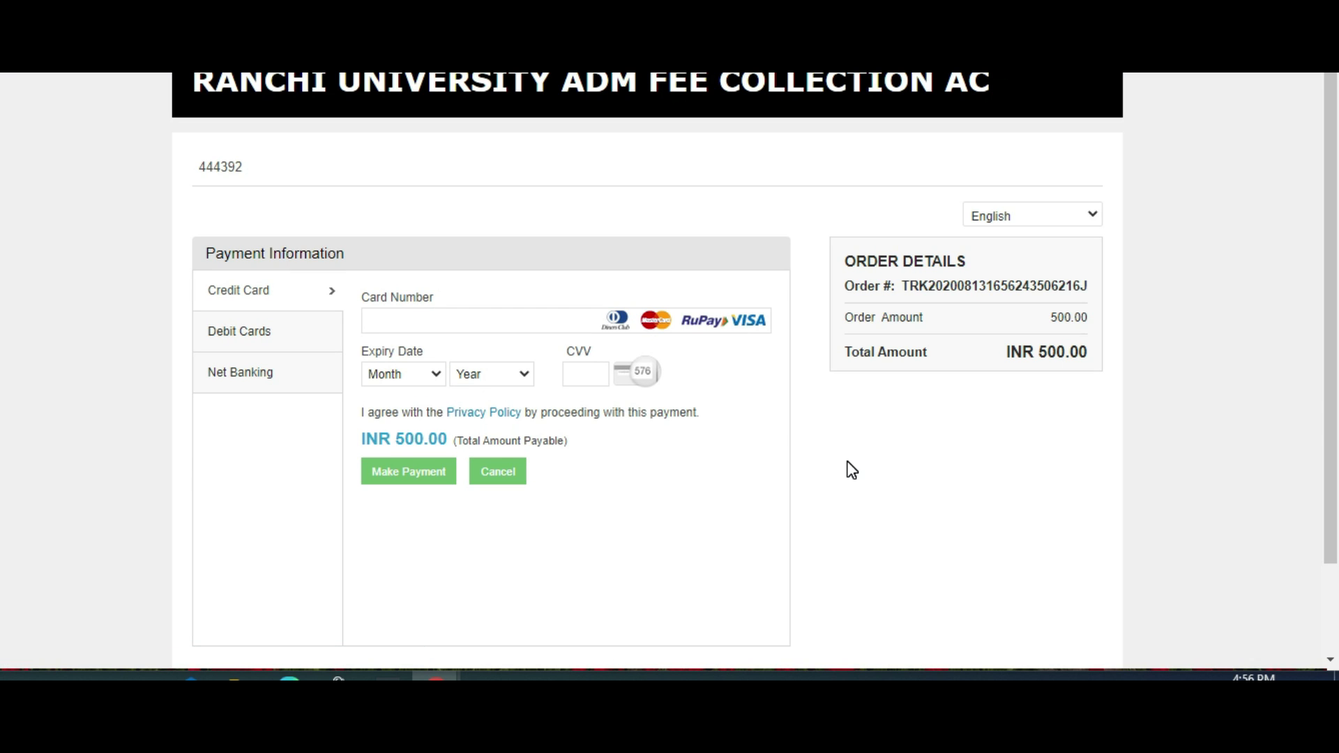
Pay by debit card, entering the card number, expiry and CVV after glancing at Net Banking.
click(262, 338)
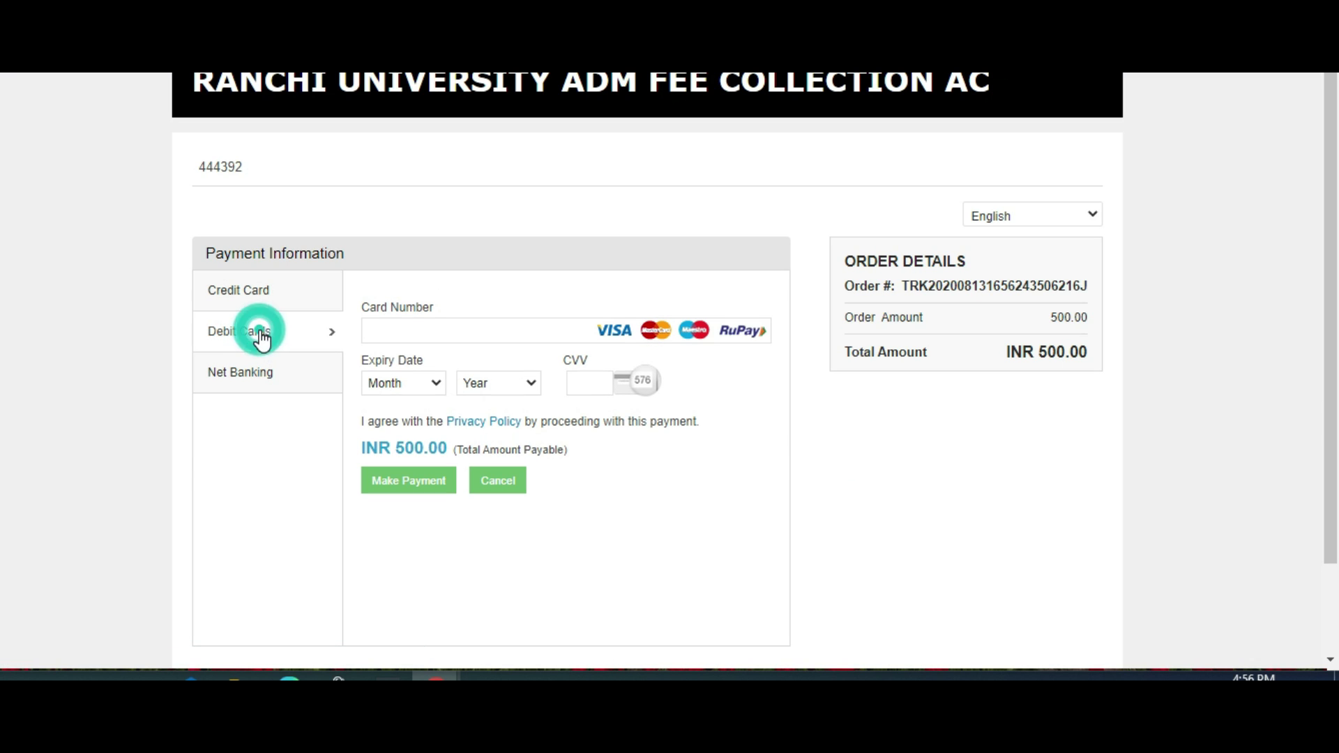
click(489, 335)
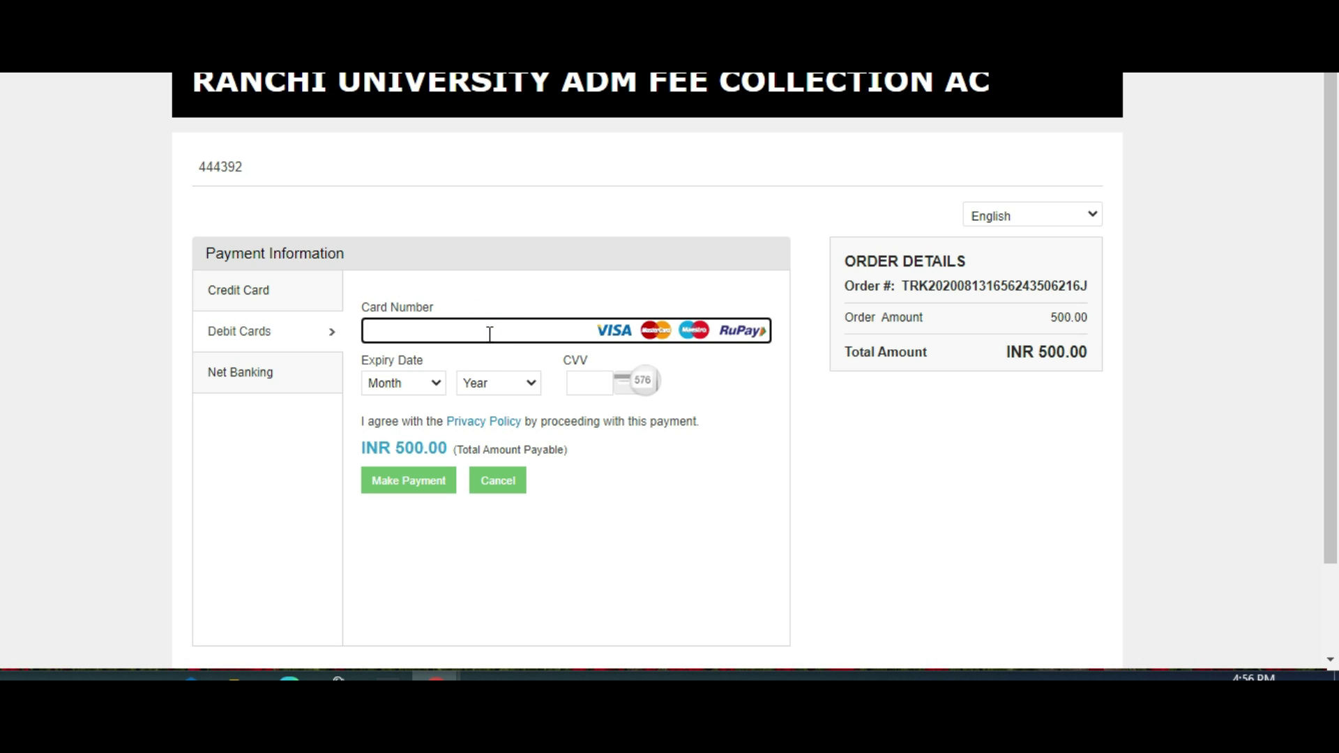
scroll(488, 335, down, 2)
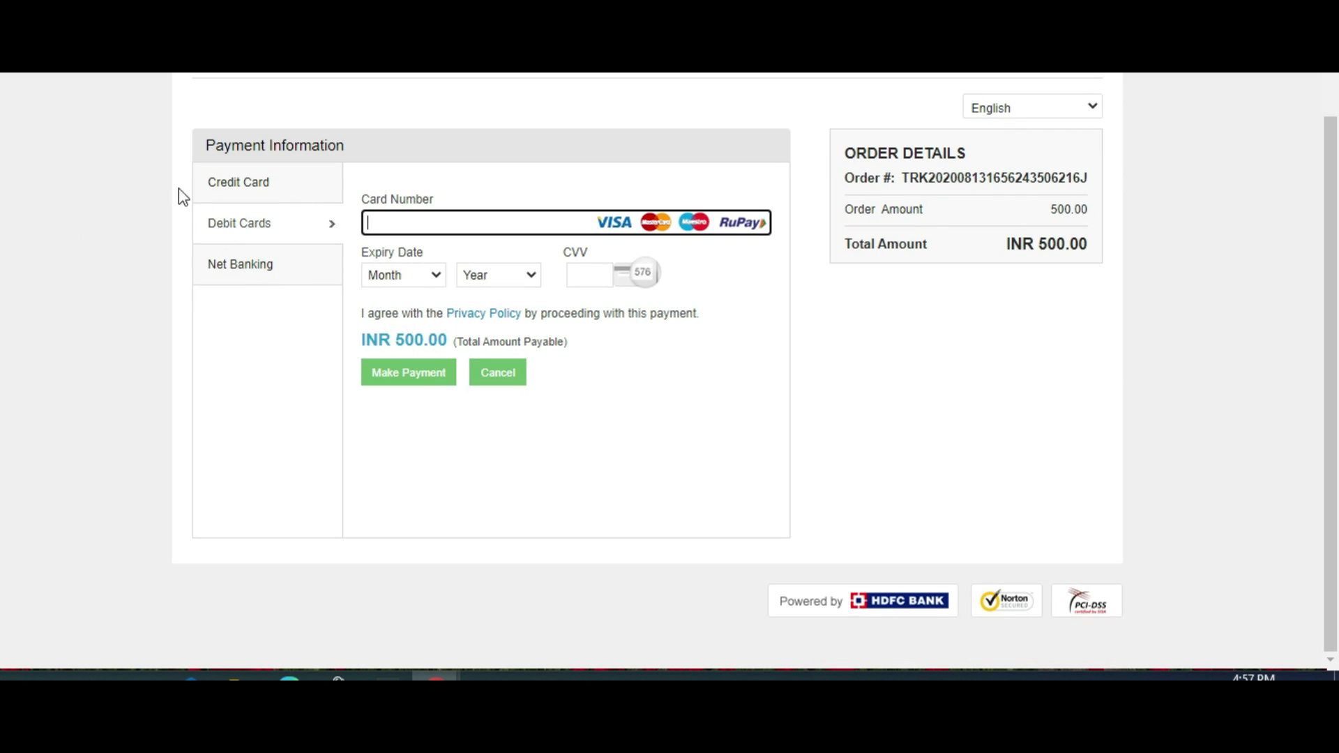
click(273, 276)
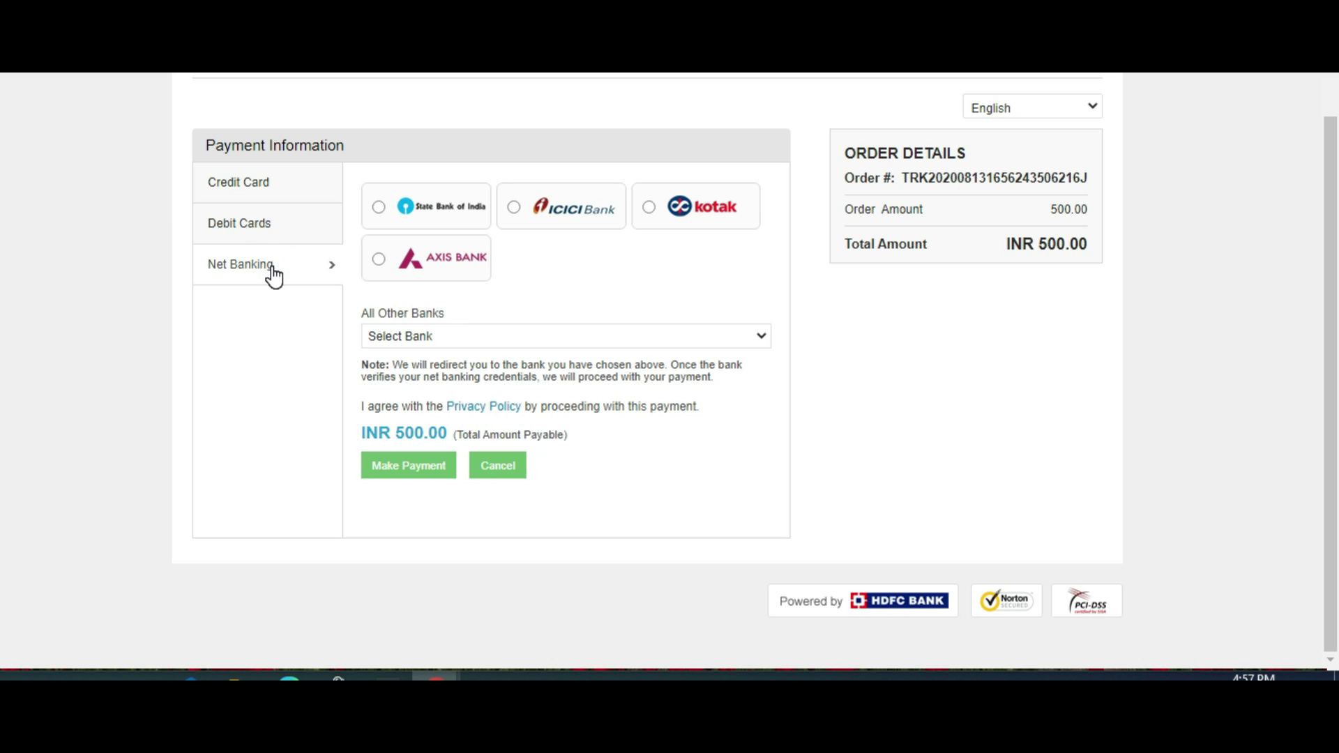
click(292, 231)
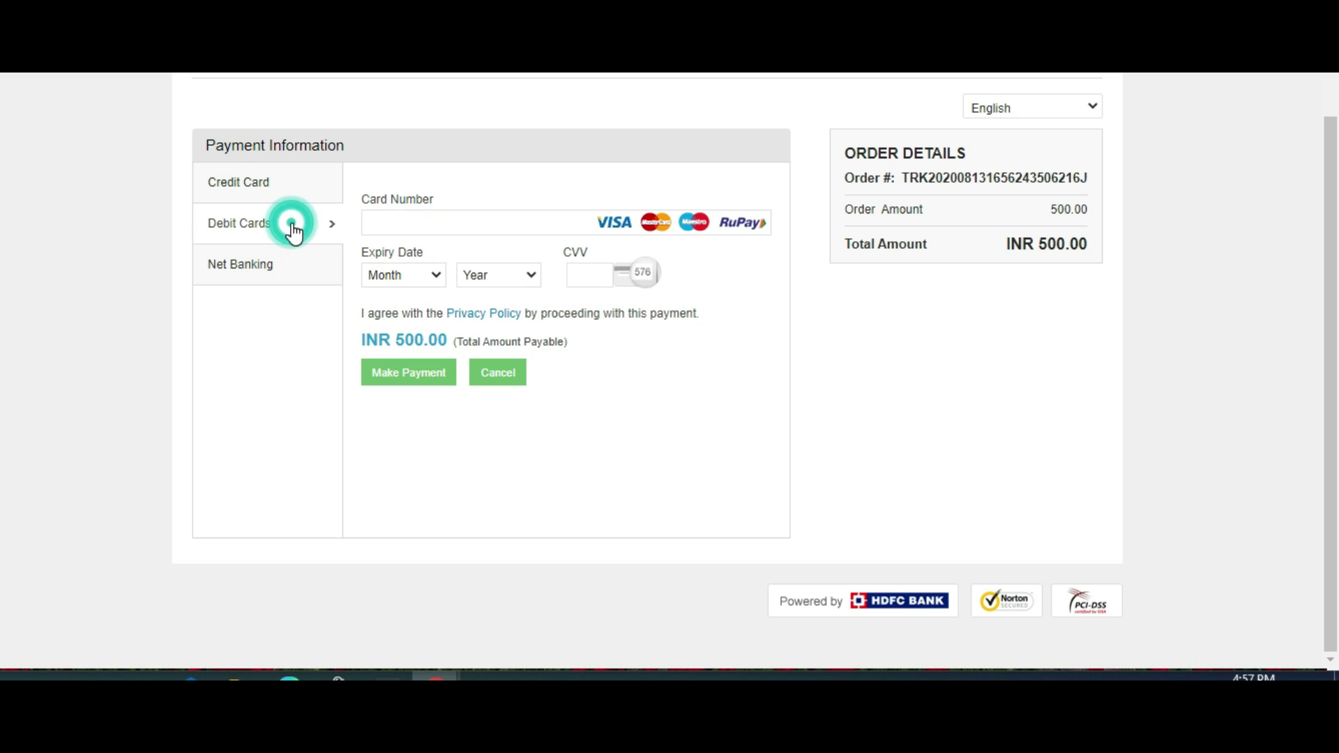
click(484, 230)
click(590, 274)
Authorize the INR 500.00 debit card payment with the one-time password in SBI Verified by Visa.
text(***)
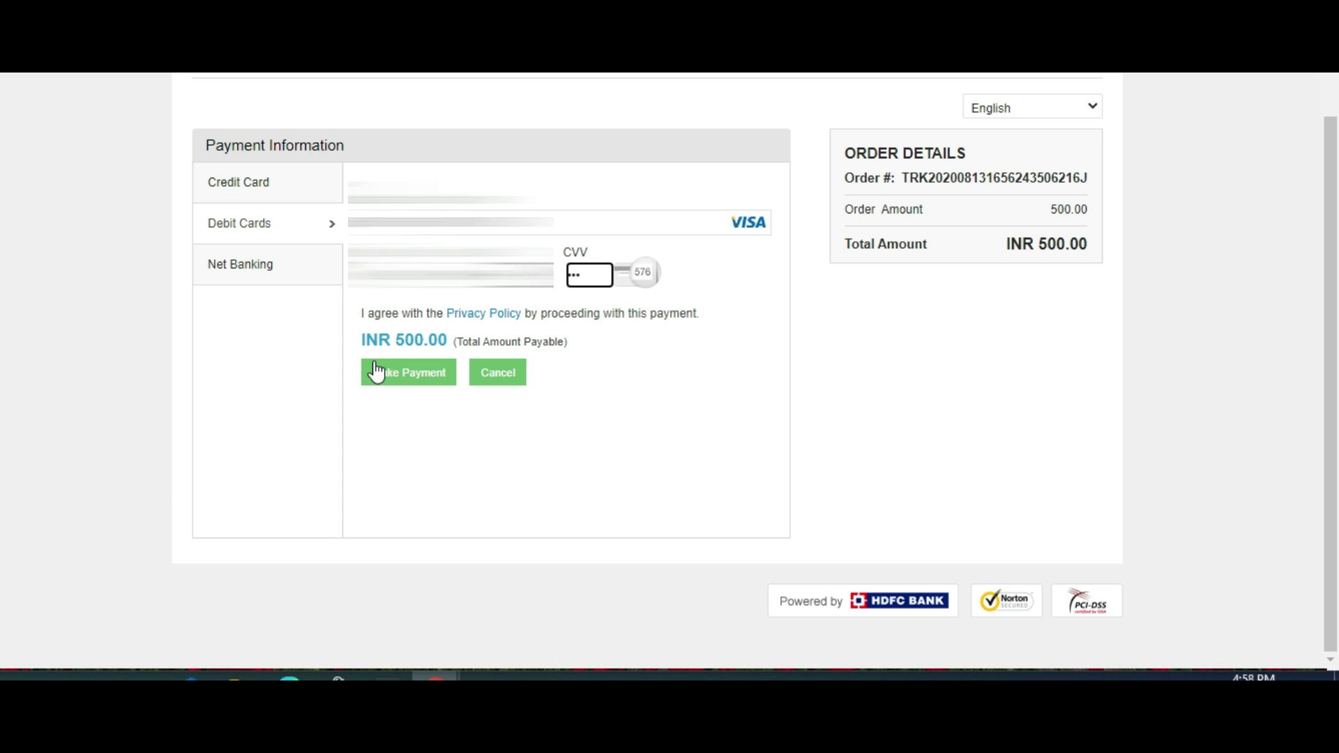
click(377, 370)
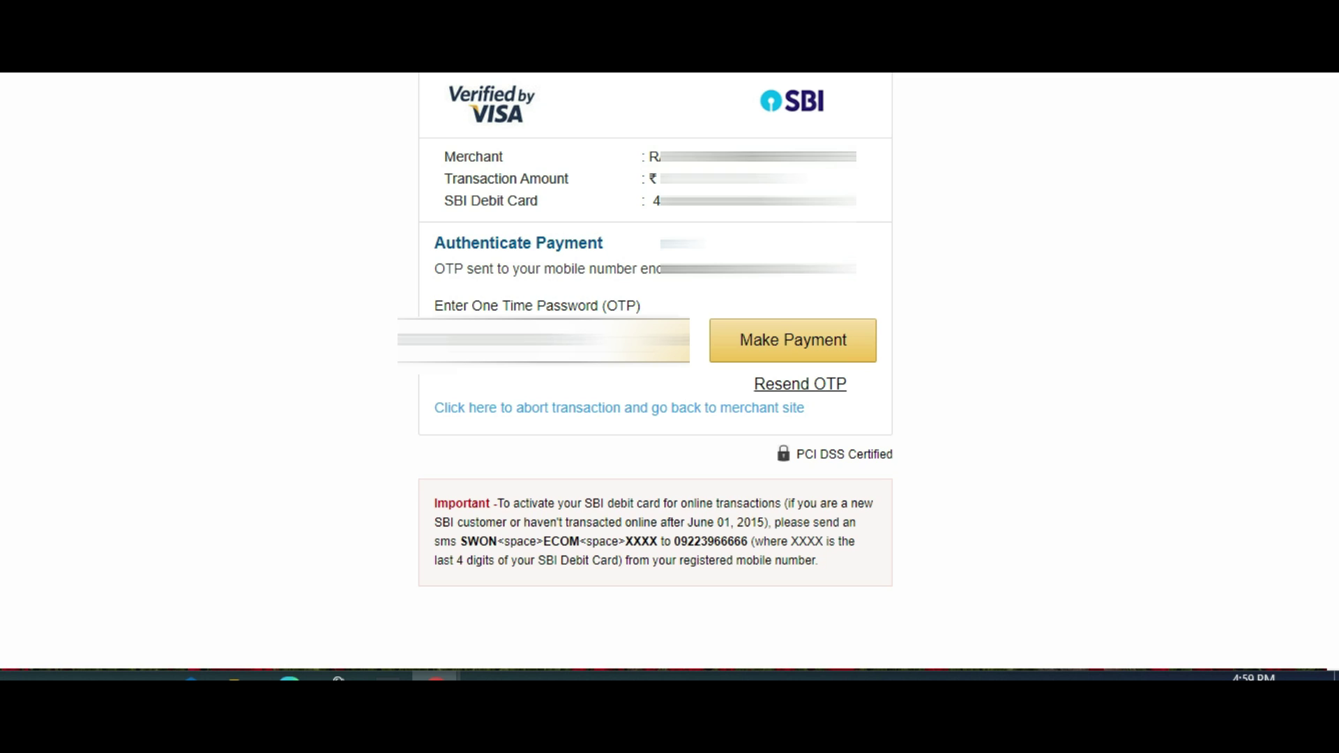
click(779, 345)
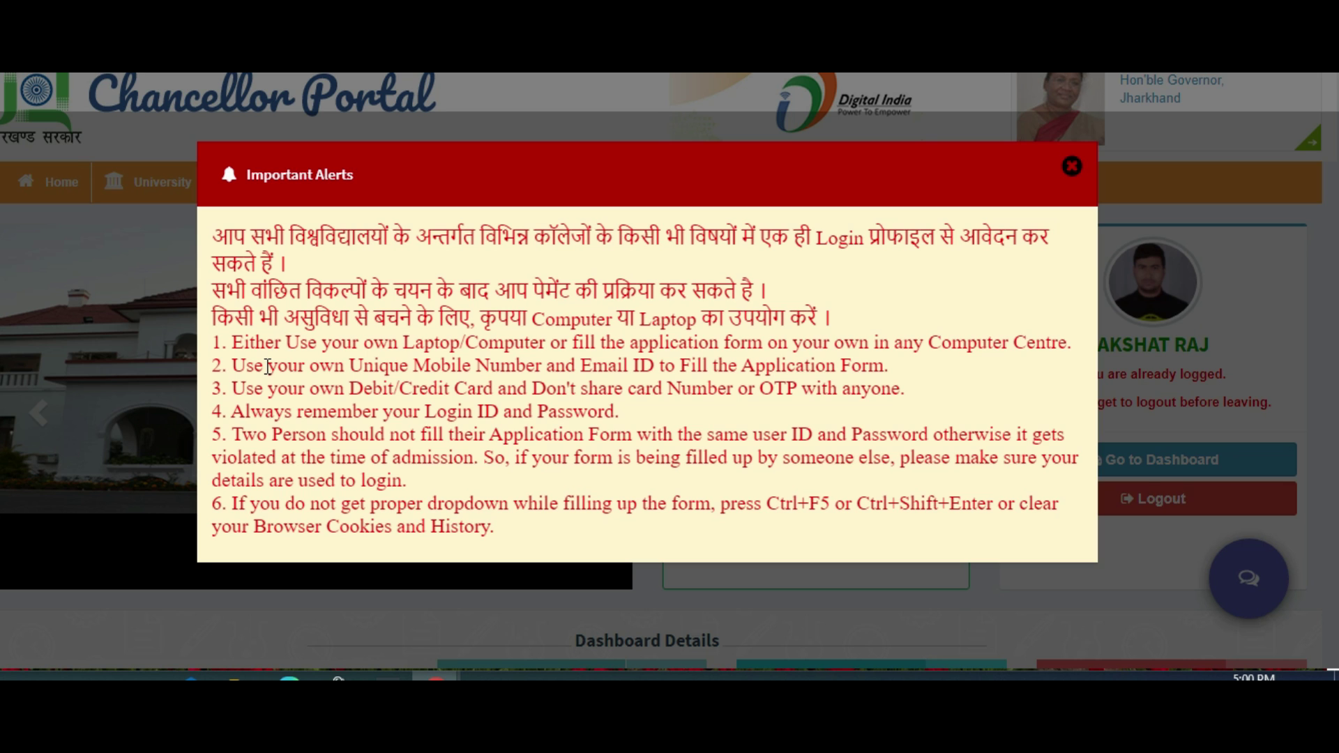
Dismiss the Important Alerts notice and open the submitted UG application from the student dashboard.
click(1072, 167)
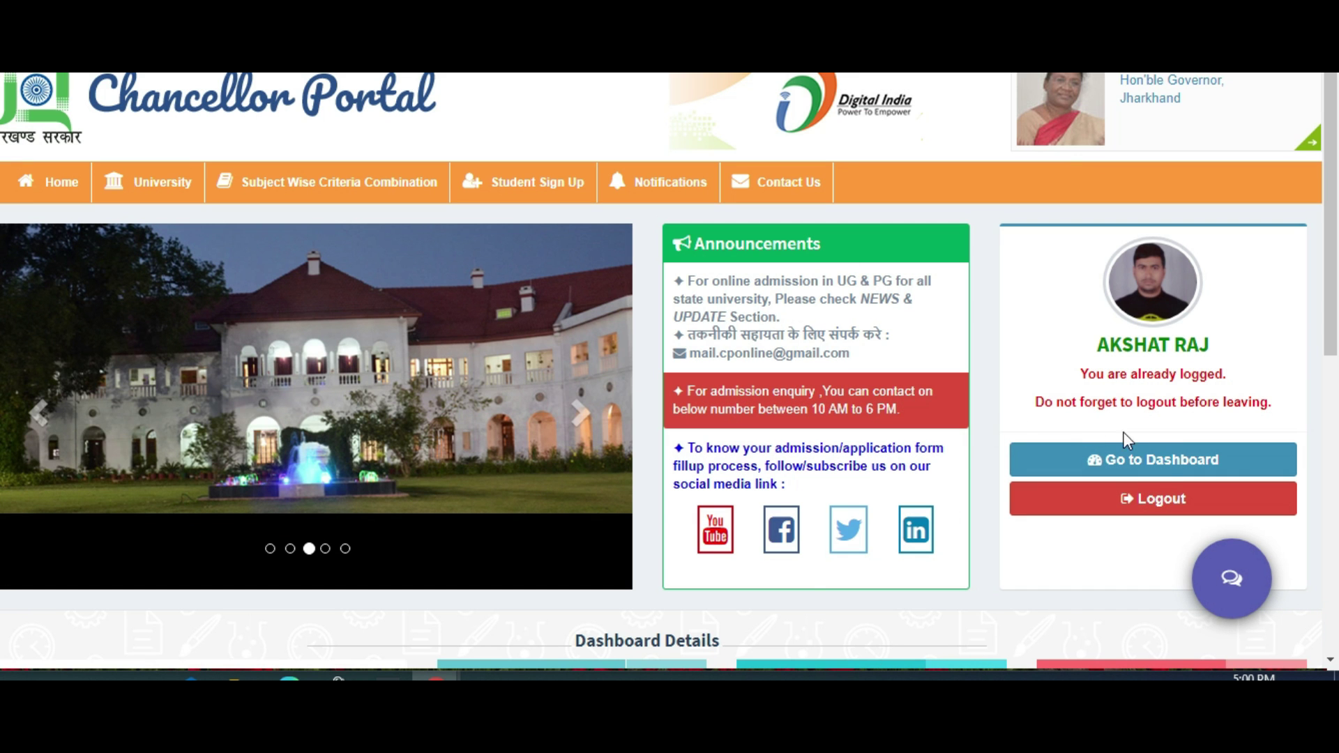
click(1168, 460)
scroll(1048, 429, down, 5)
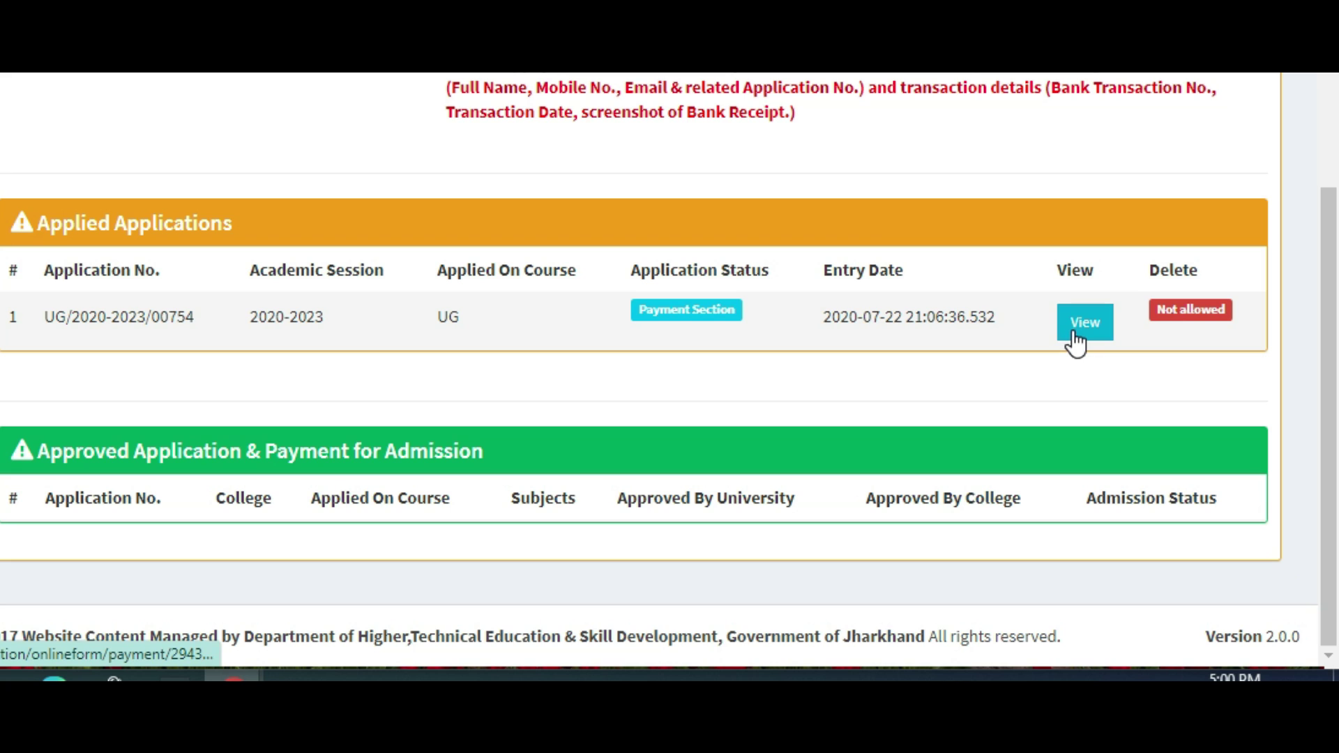
click(1075, 340)
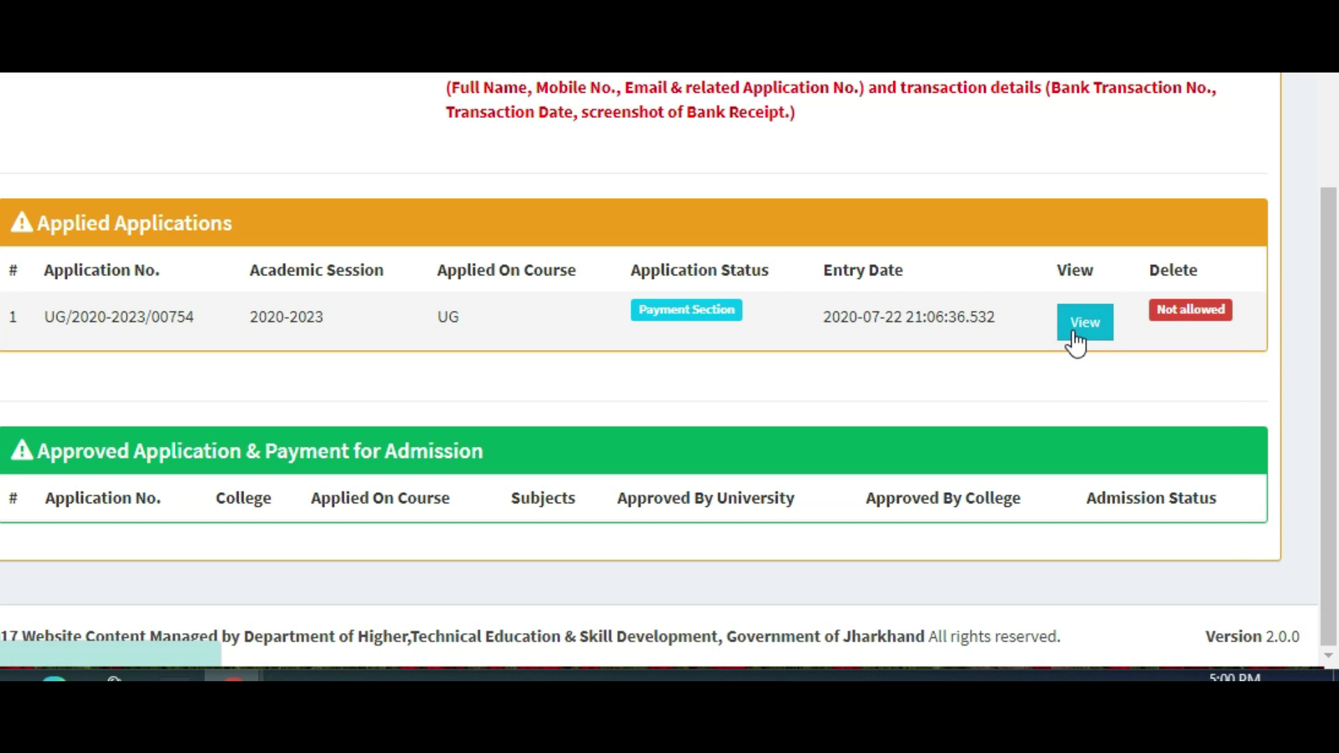
Check the application's payment history for the ₹500 fee transaction.
scroll(669, 370, down, 20)
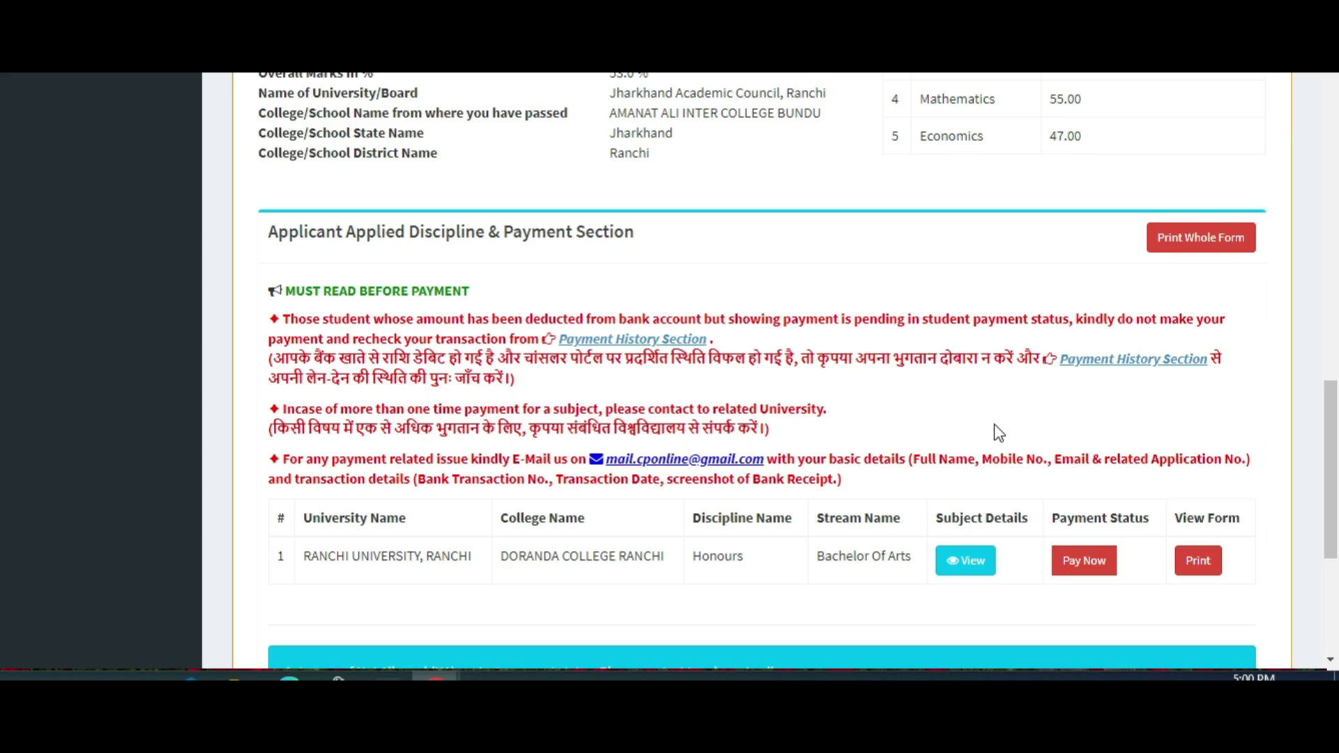
scroll(914, 368, down, 4)
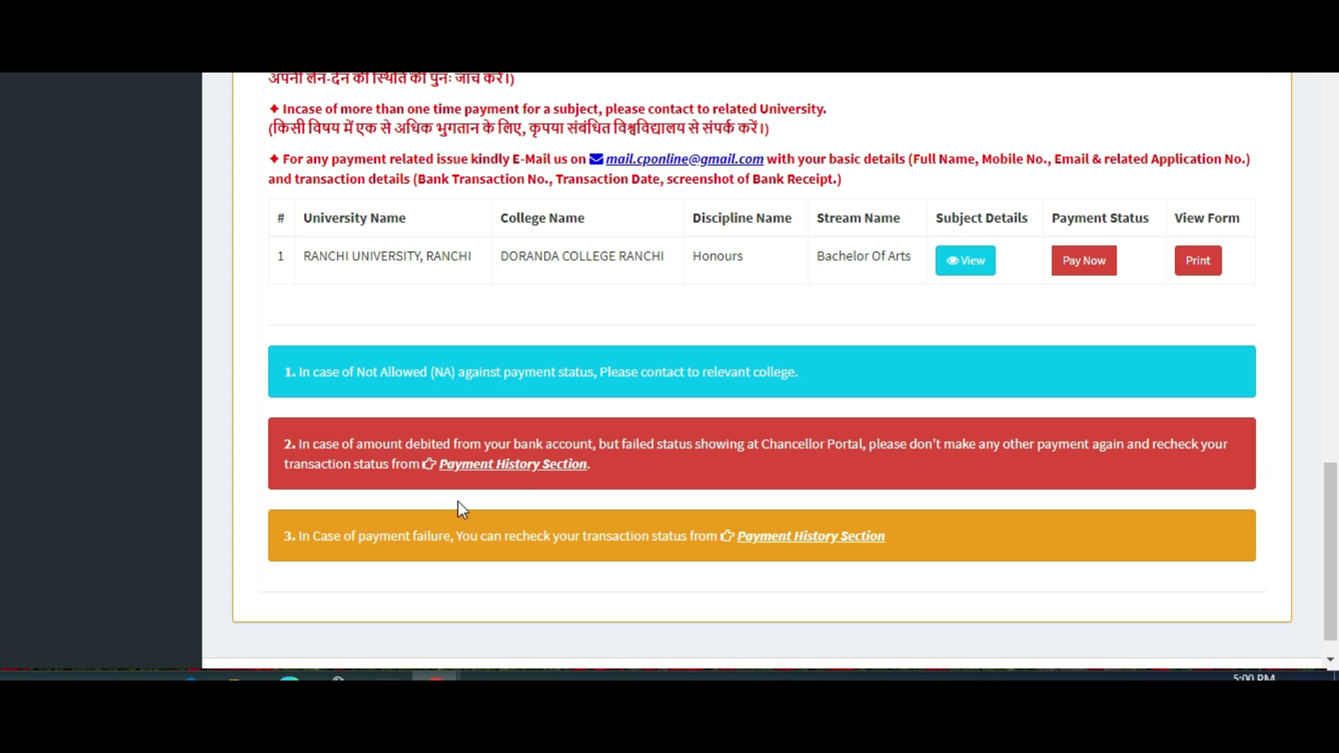
click(516, 465)
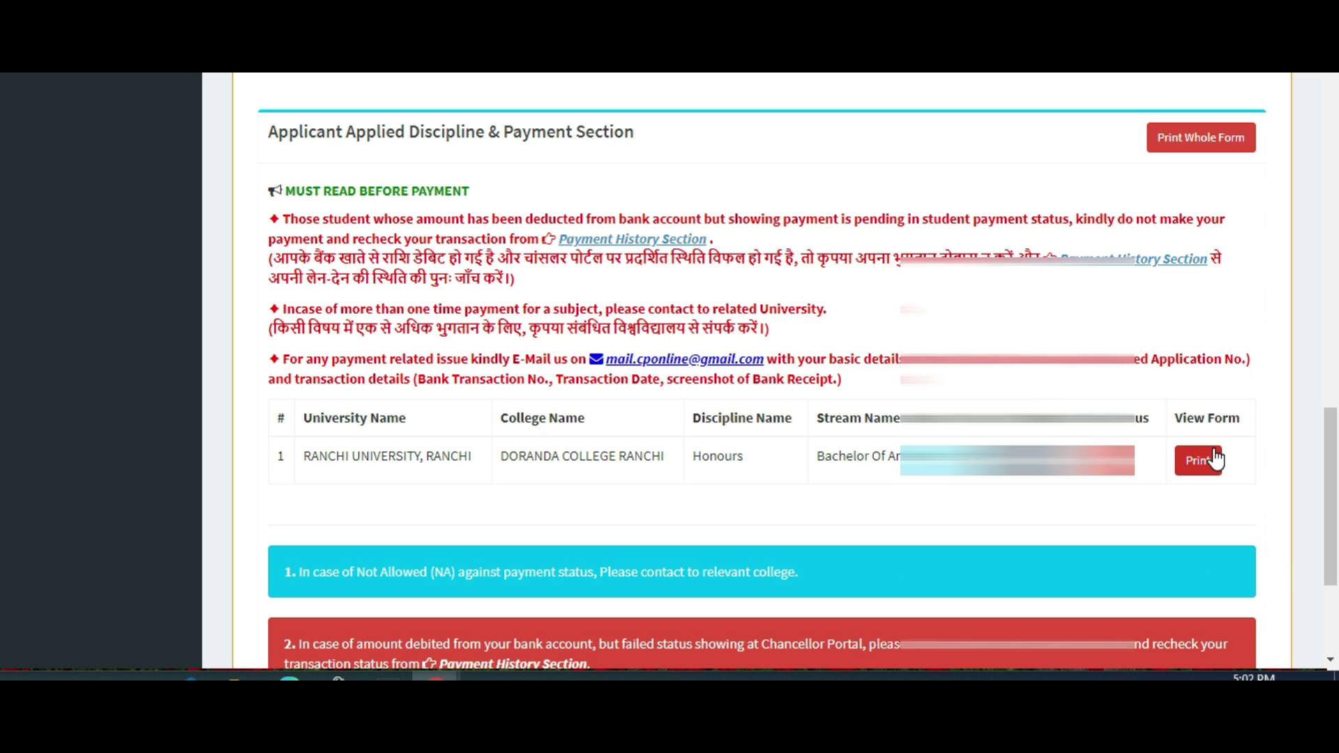
Open the printable application form preview and scroll through it to see the 500/- fee still Pending.
click(1188, 473)
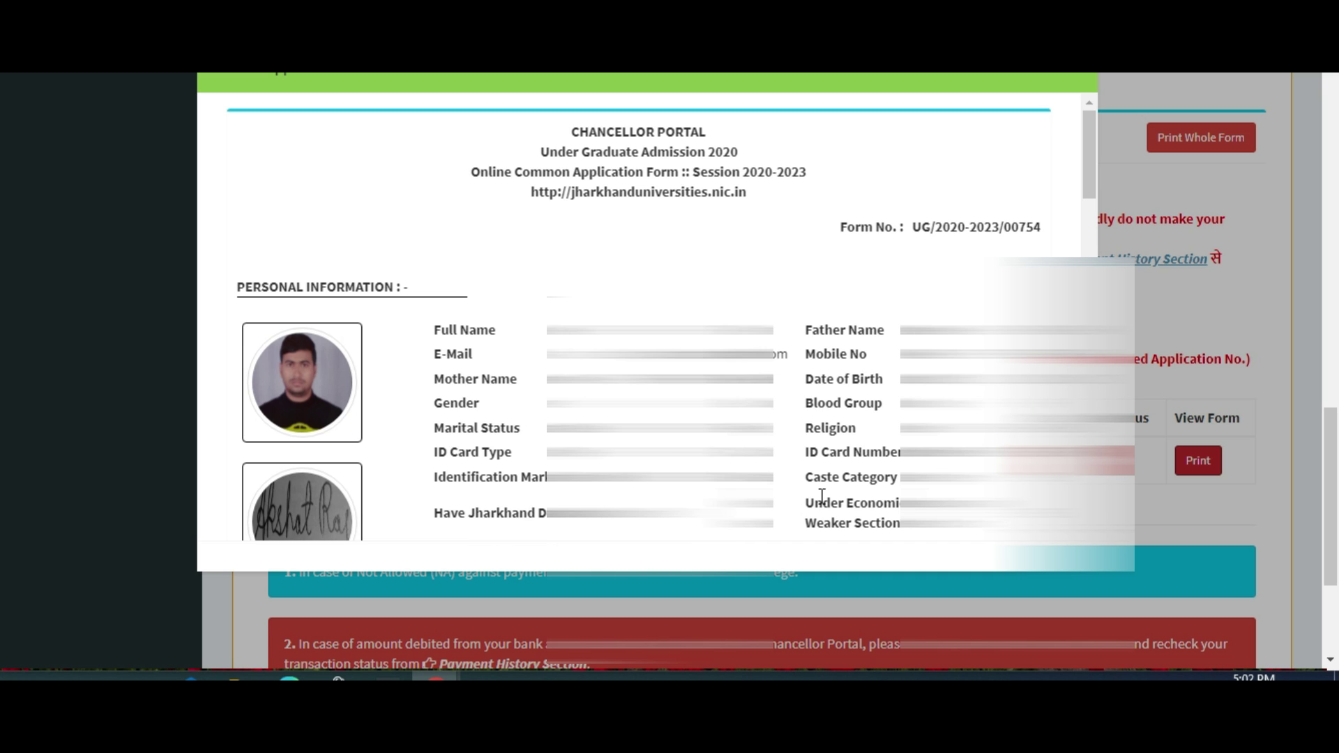
scroll(794, 496, down, 5)
scroll(793, 496, down, 4)
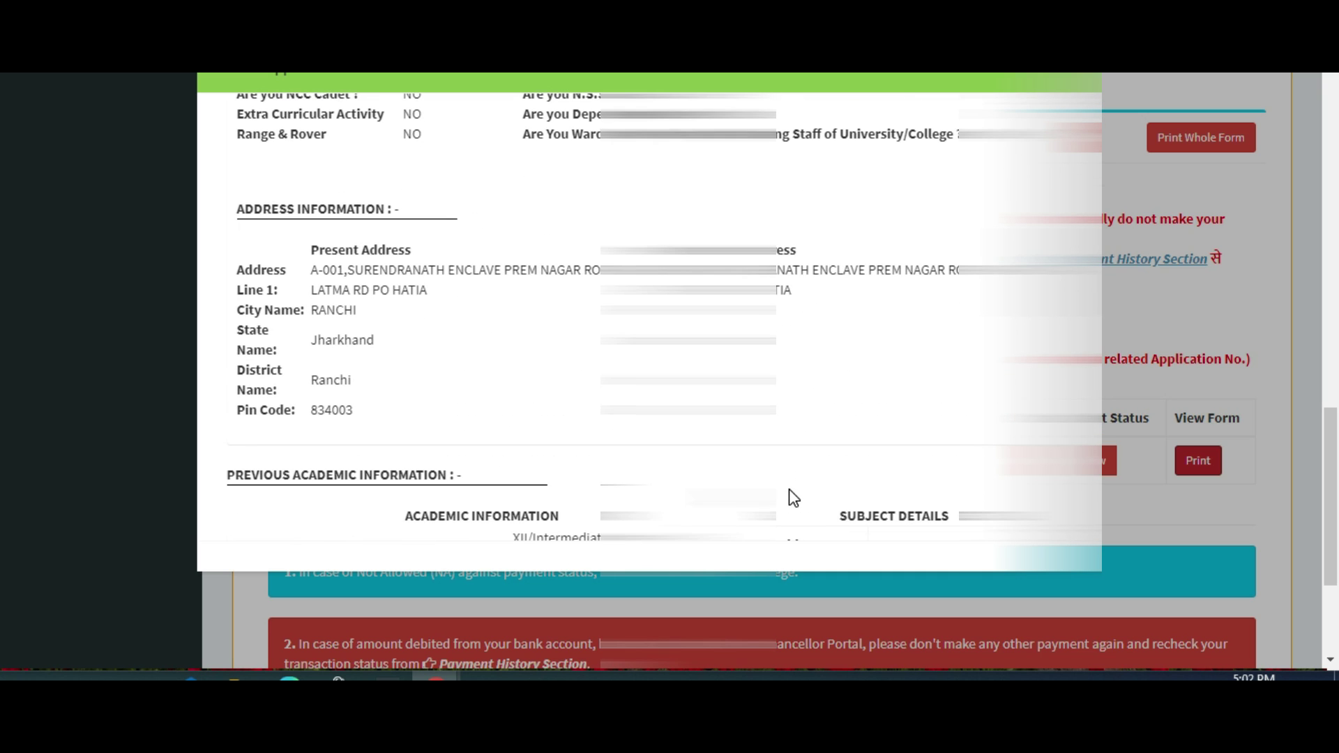
scroll(791, 491, down, 7)
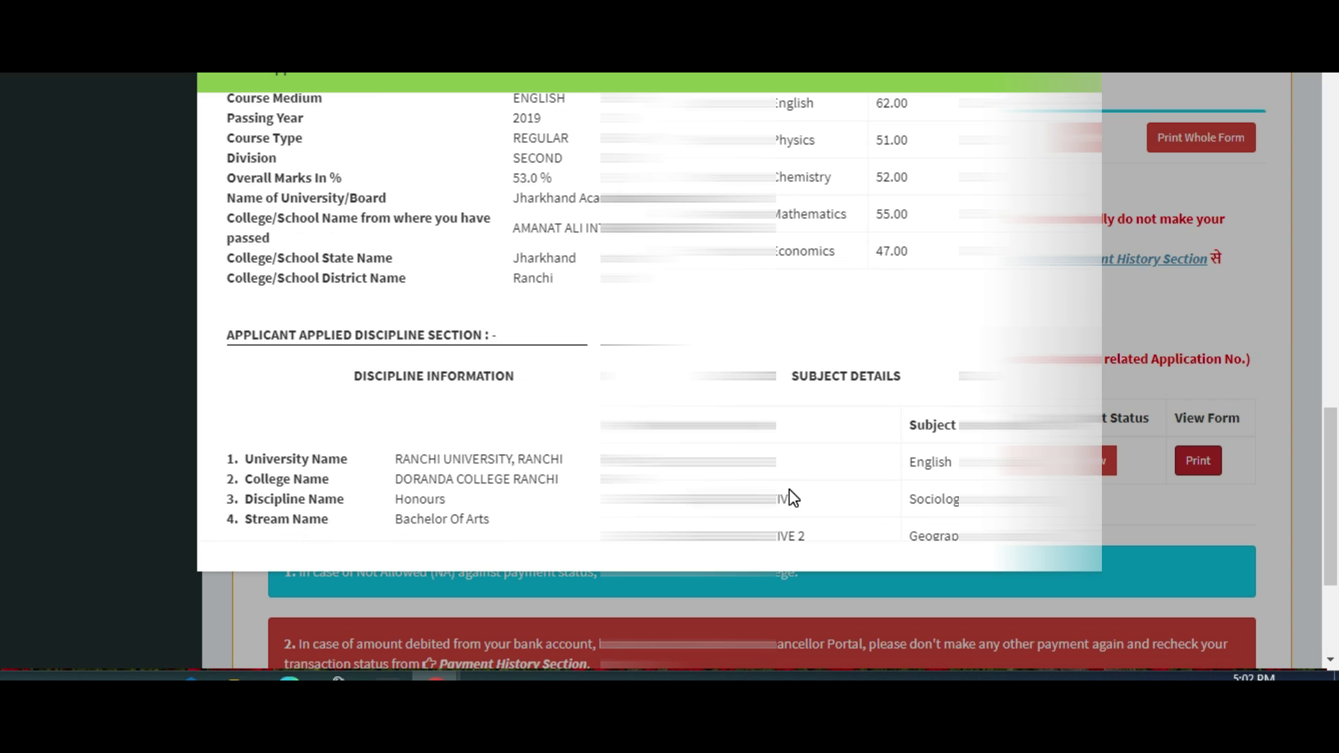
scroll(790, 496, down, 5)
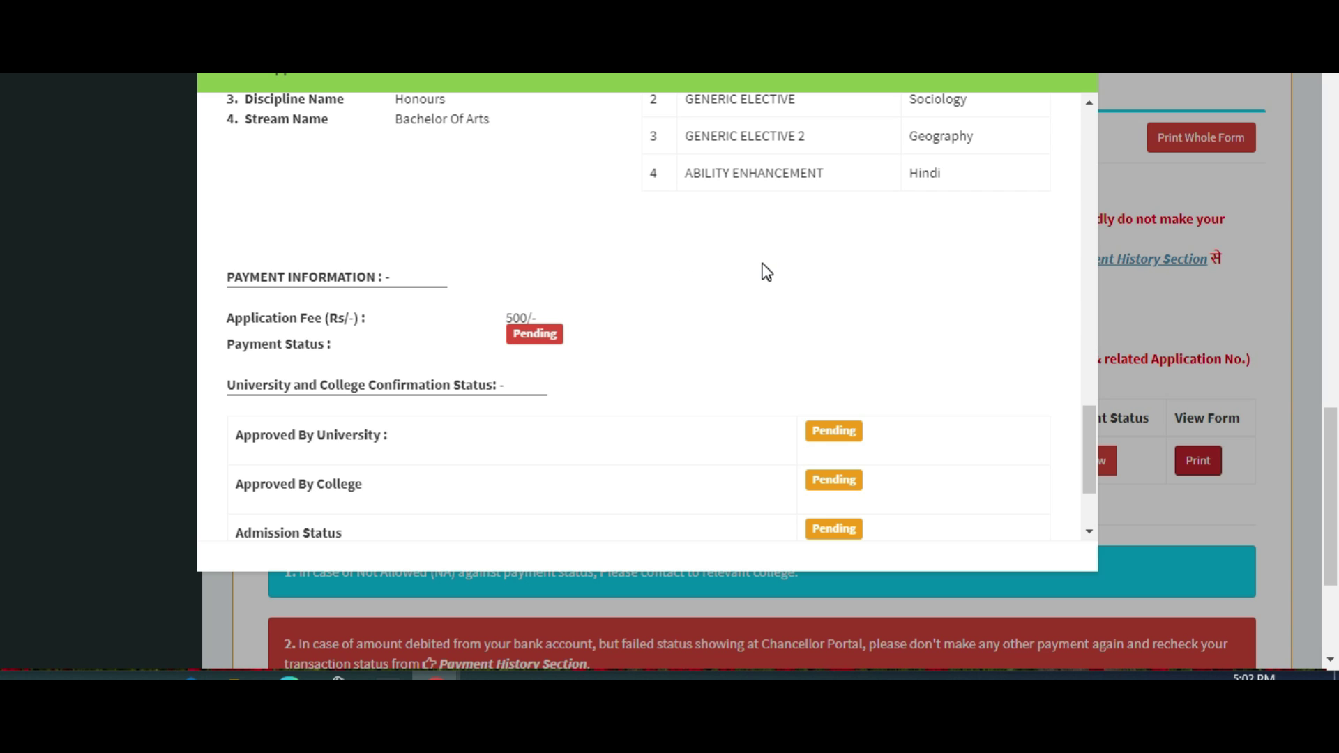
scroll(765, 293, down, 3)
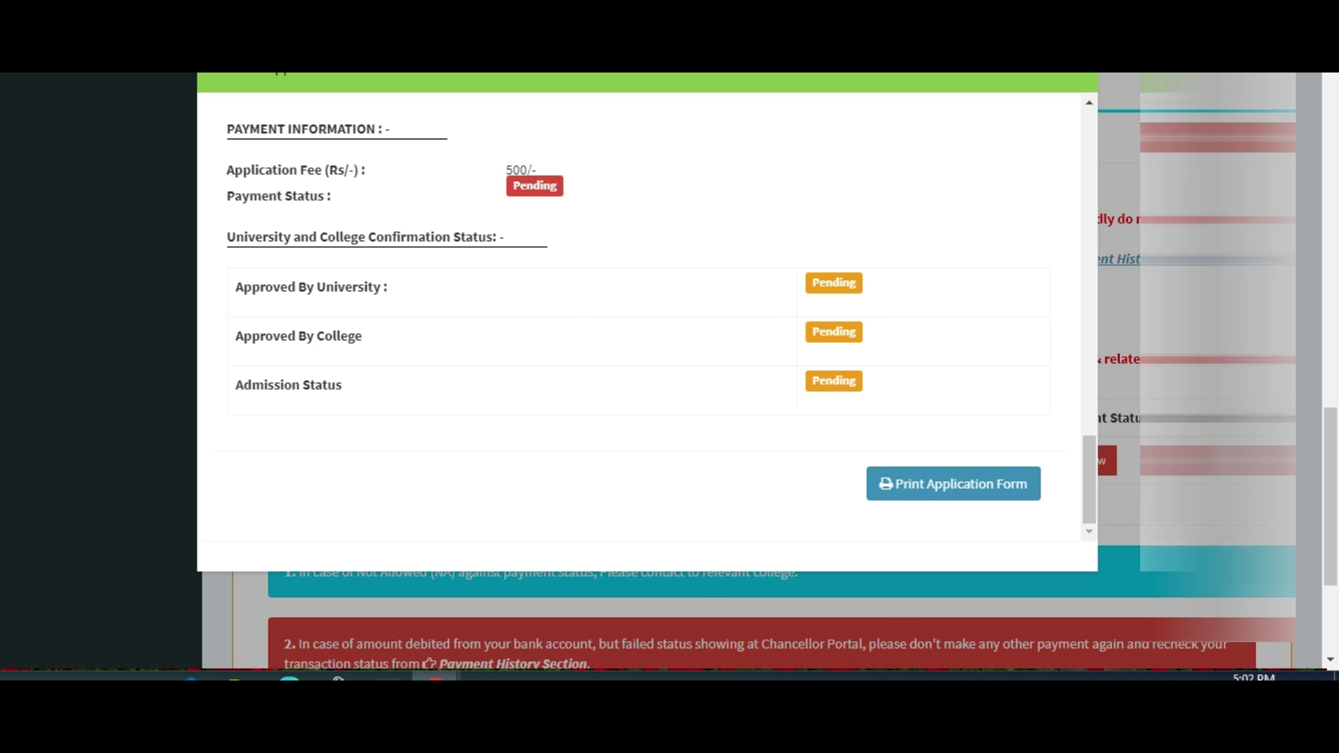
Save the application form as the PDF 'Student Application Form Printout' and close the preview.
click(952, 496)
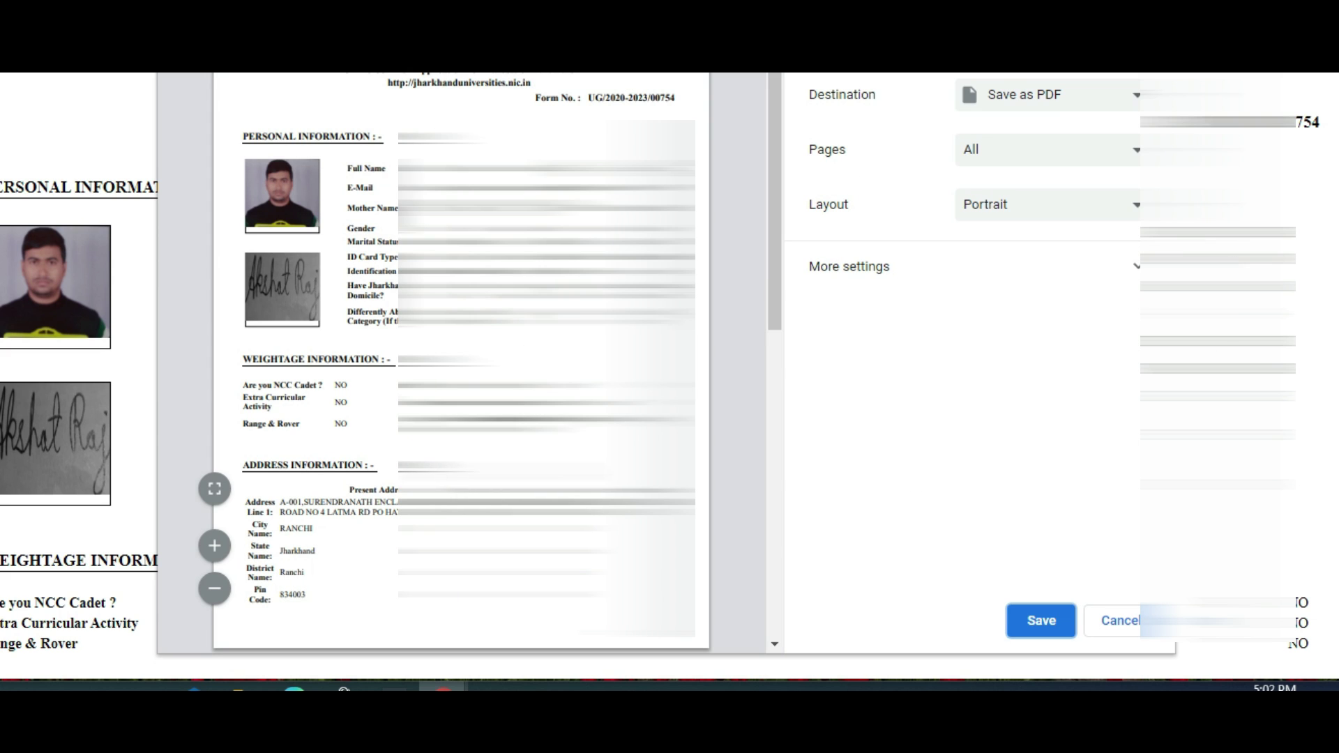
scroll(460, 362, down, 10)
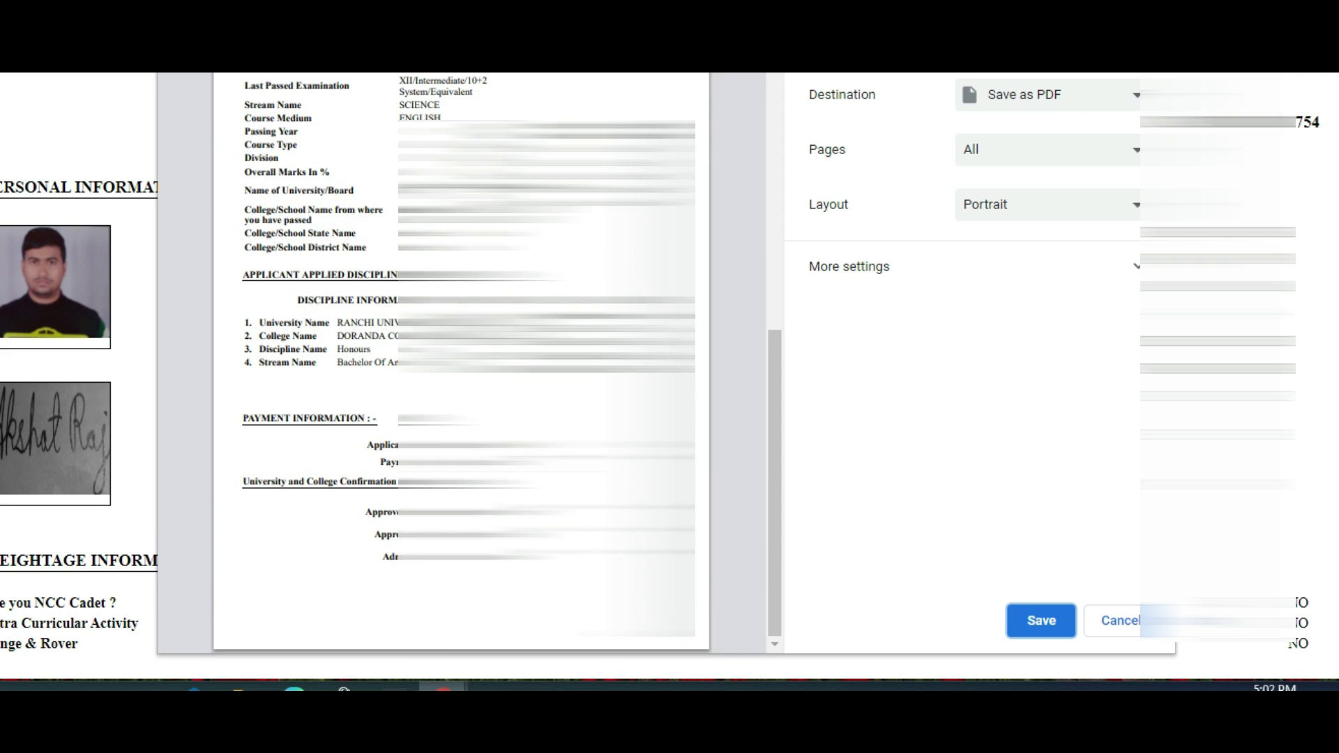
scroll(460, 363, up, 10)
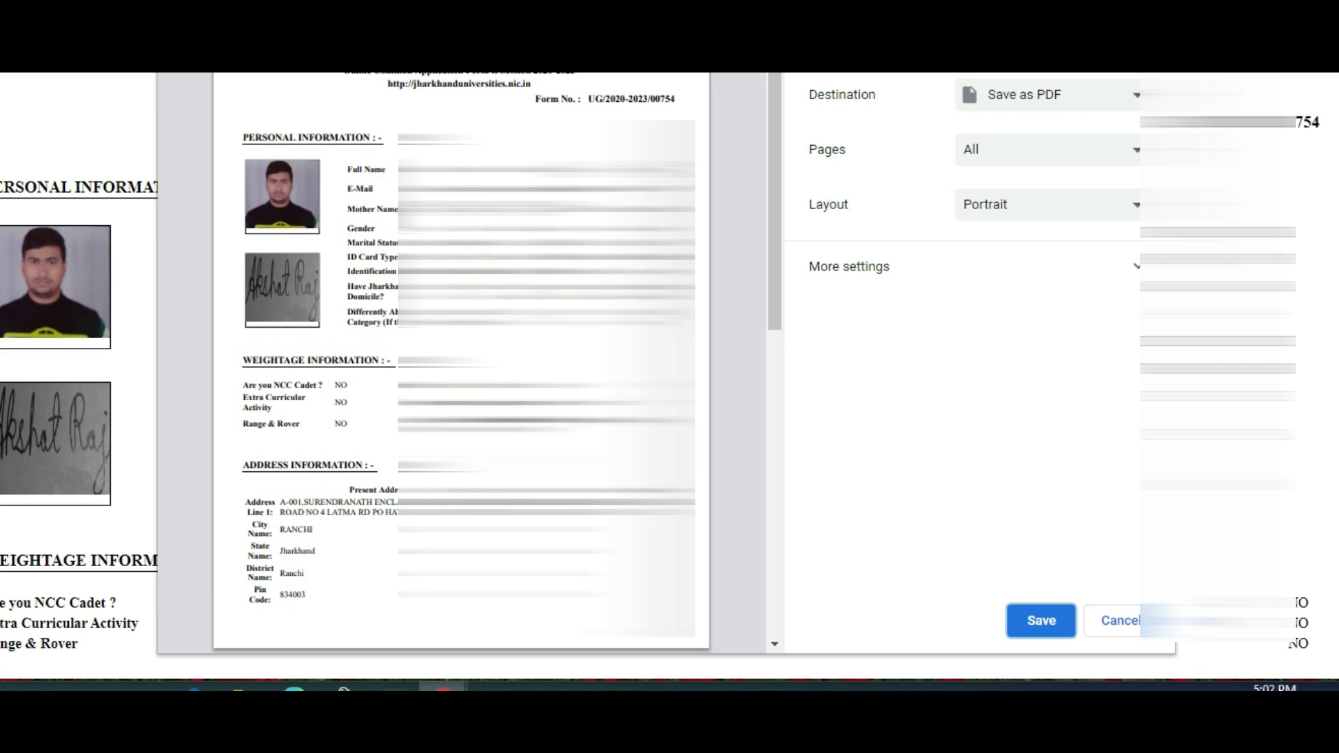
scroll(460, 362, down, 10)
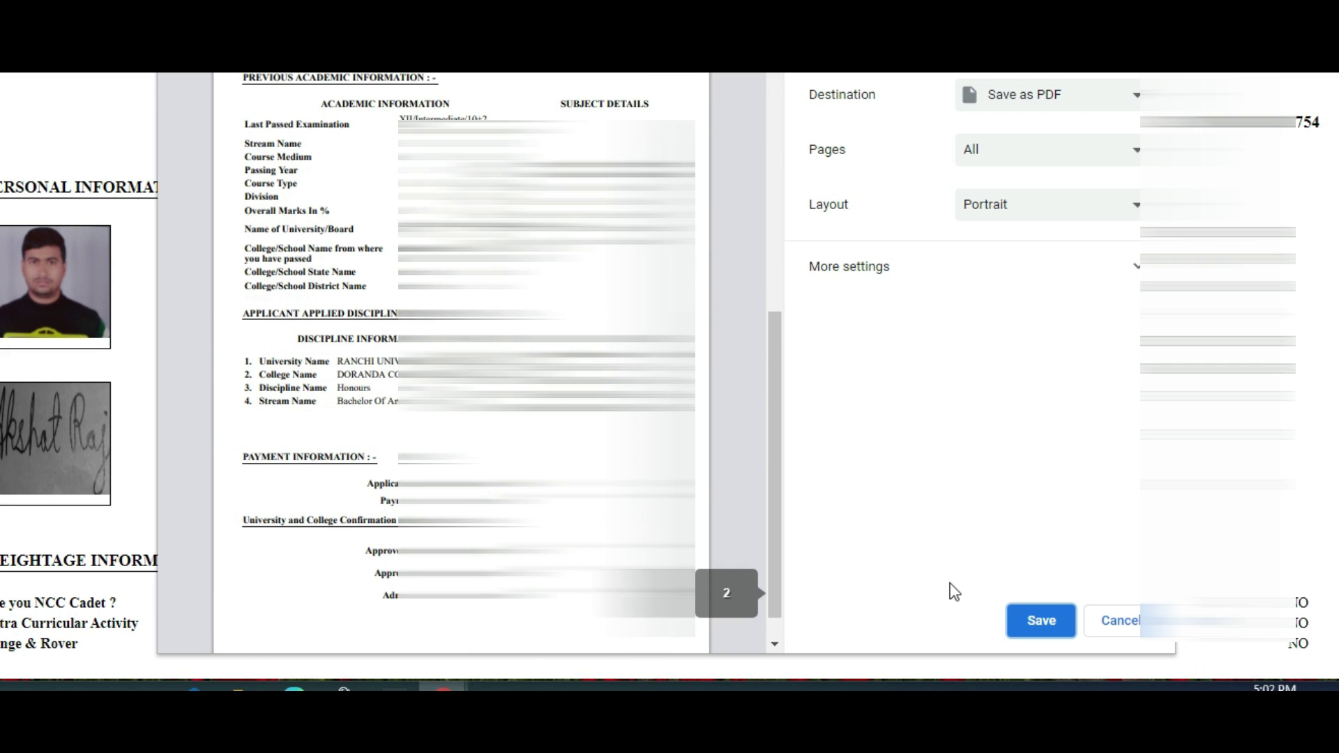
click(1053, 628)
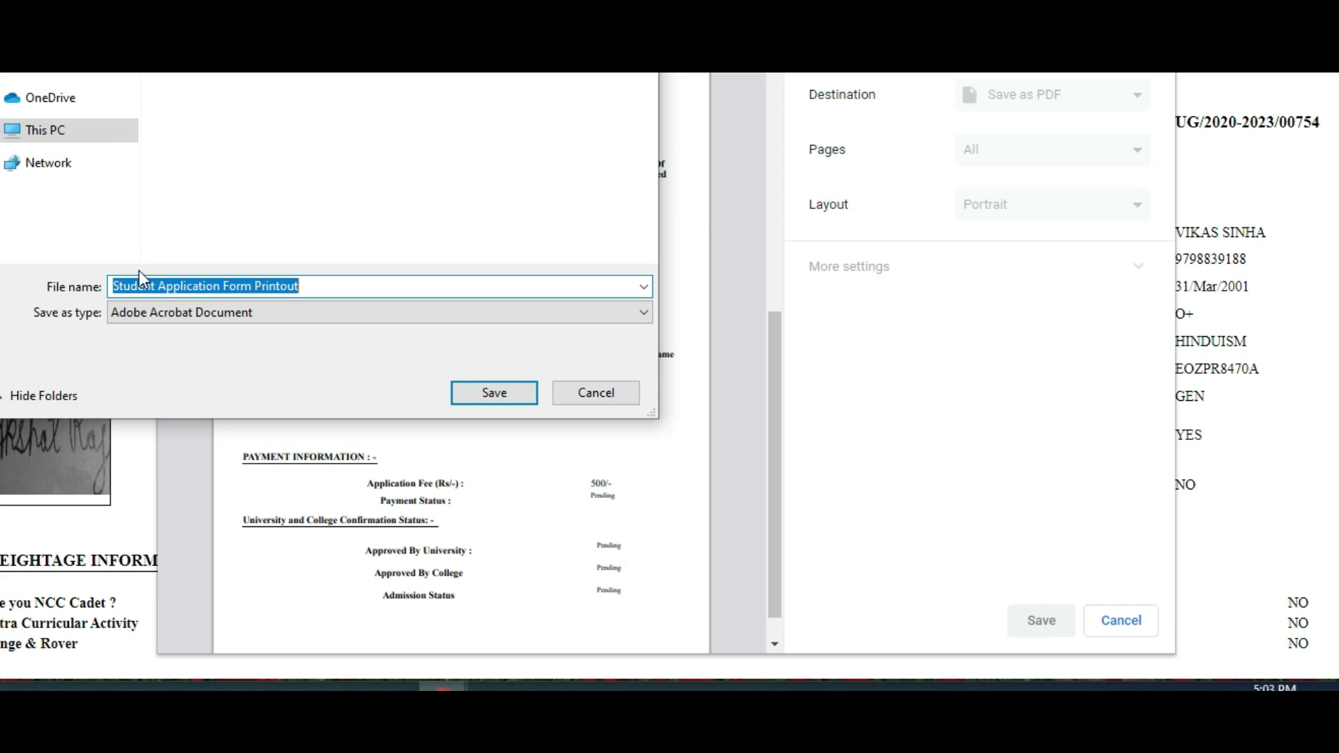
click(508, 393)
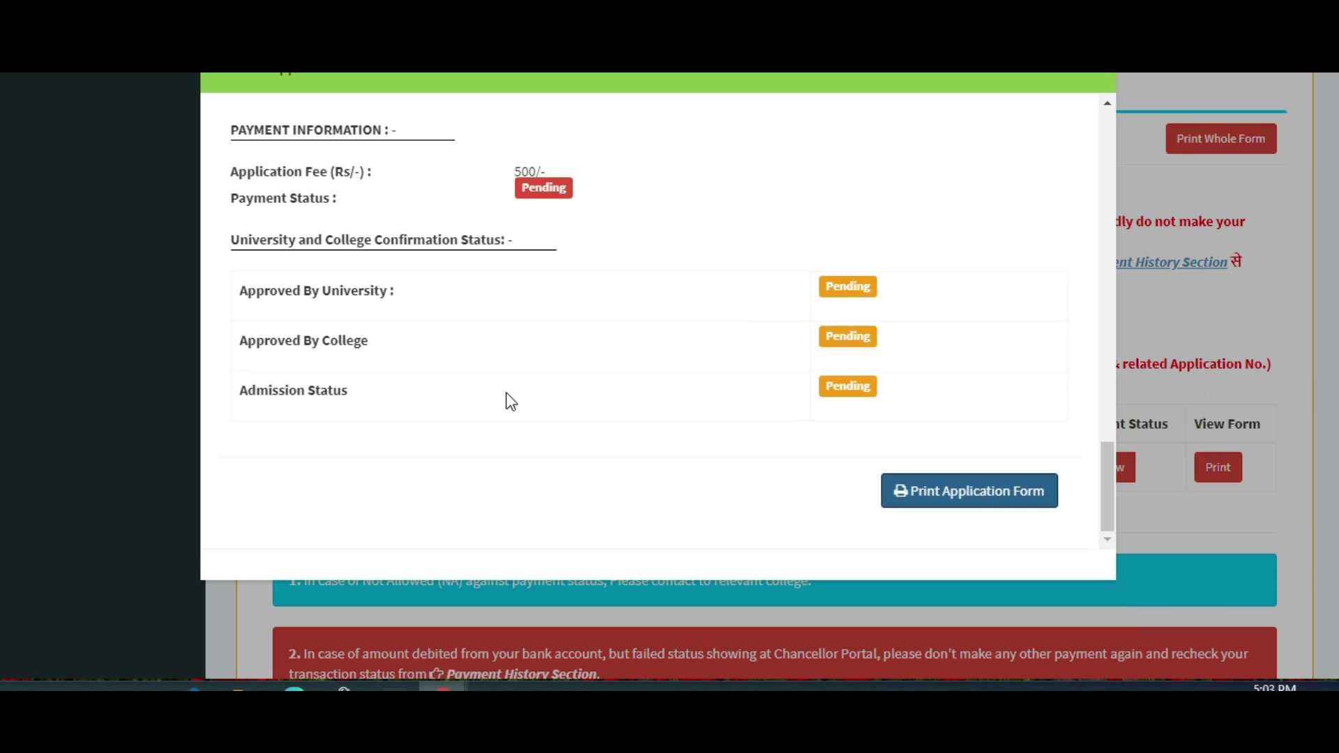
click(1096, 74)
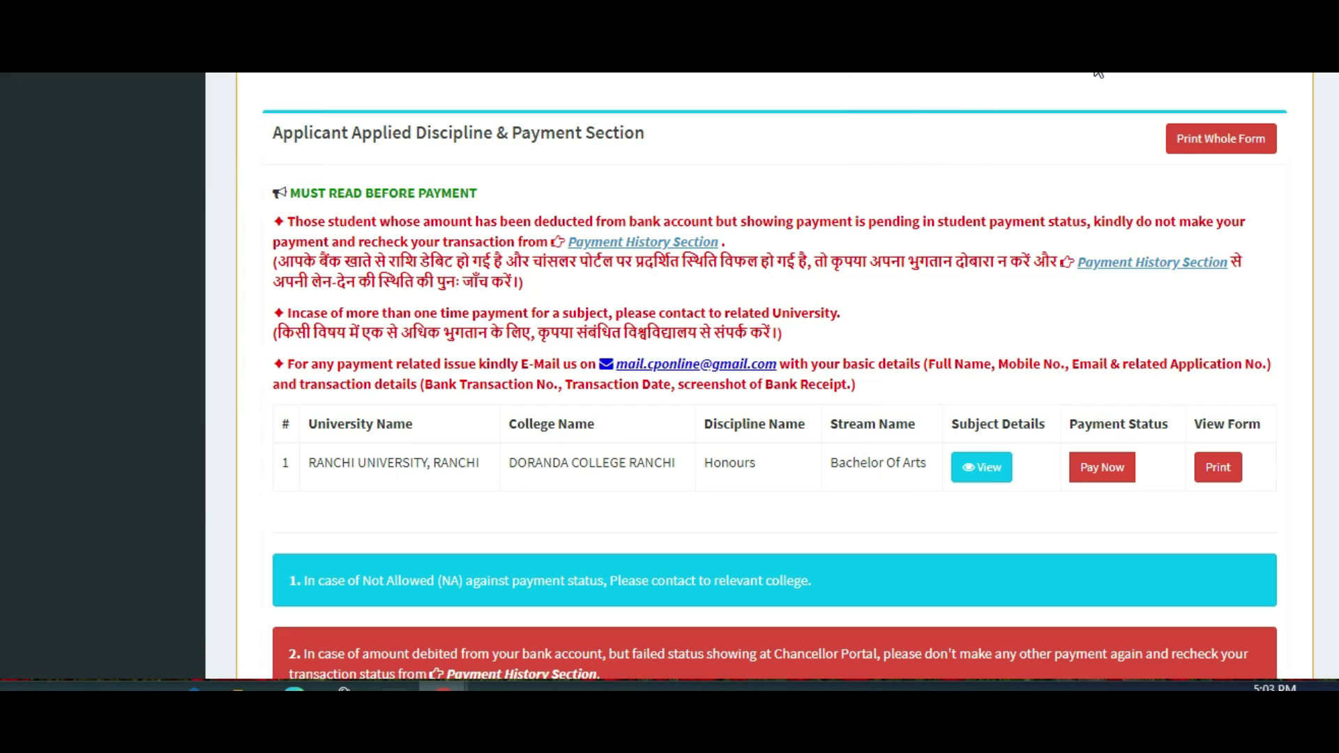